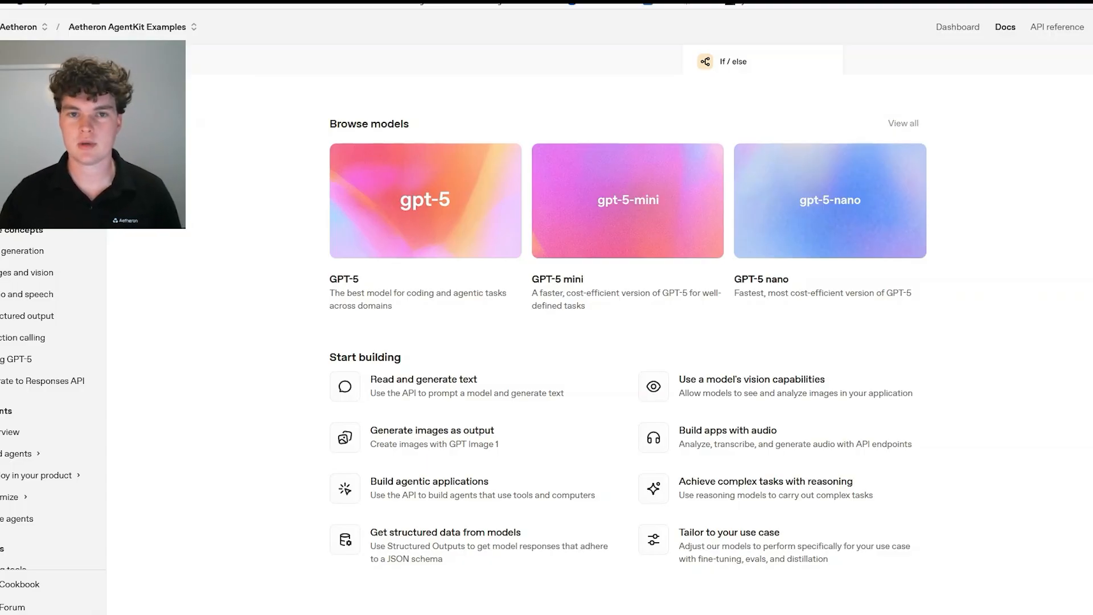
scroll(626, 341, "down", 2)
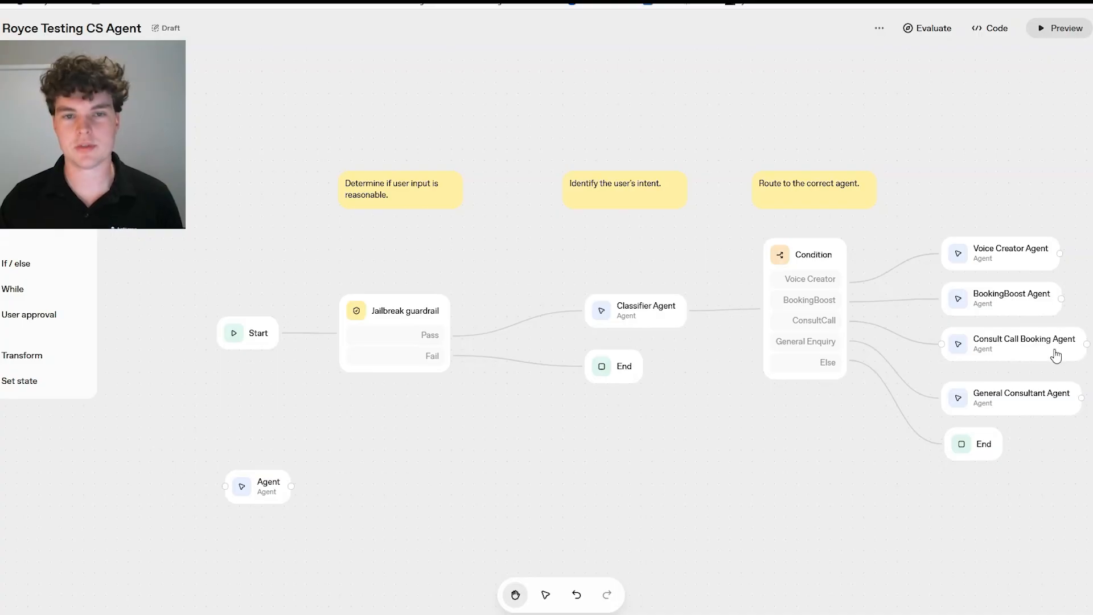
- Open the preview of the Royce Testing CS Agent workflow with its whole node graph in view
left_click_drag(786, 471, 763, 458)
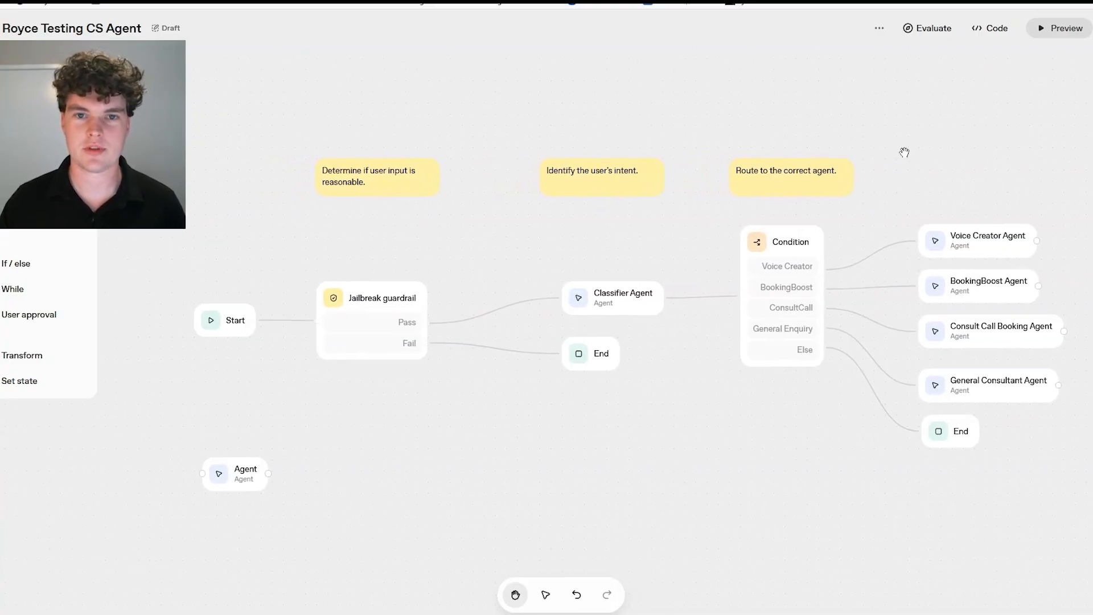
left_click(1063, 34)
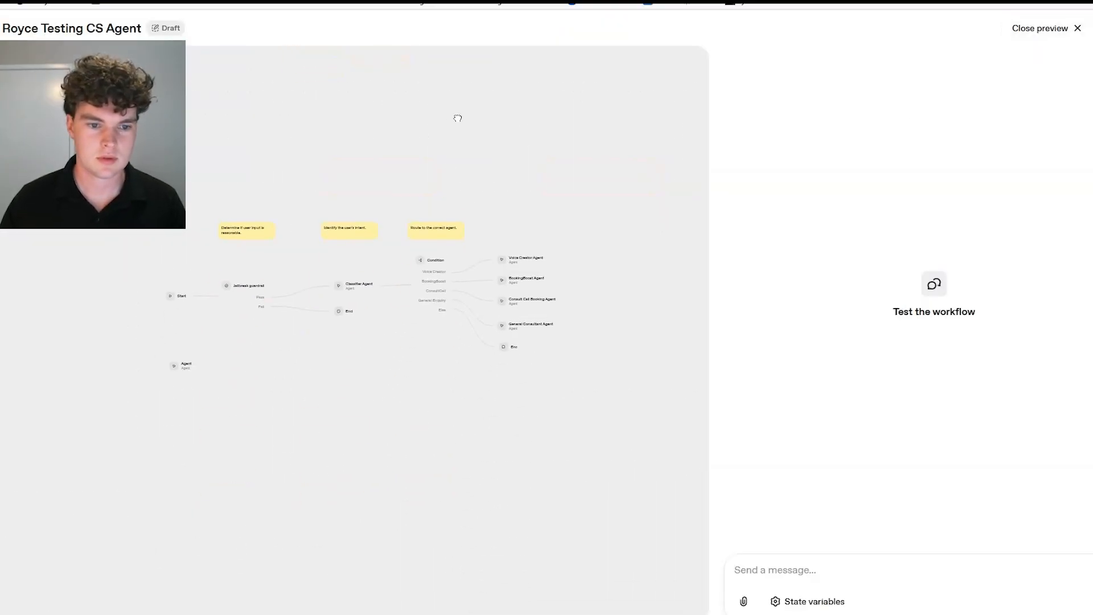
scroll(366, 246, "up", 3)
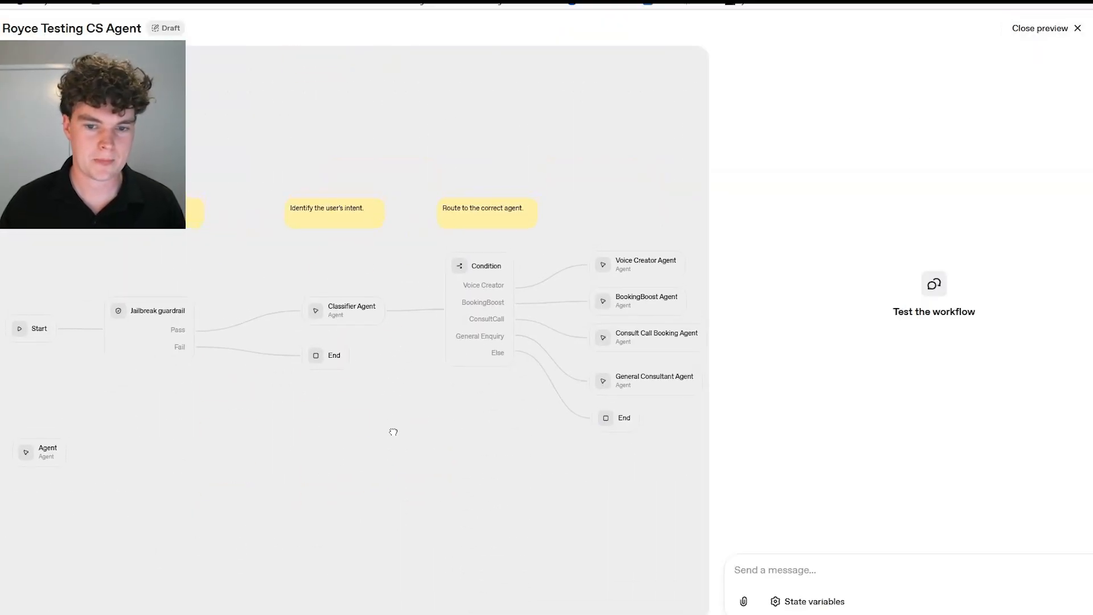
left_click(854, 571)
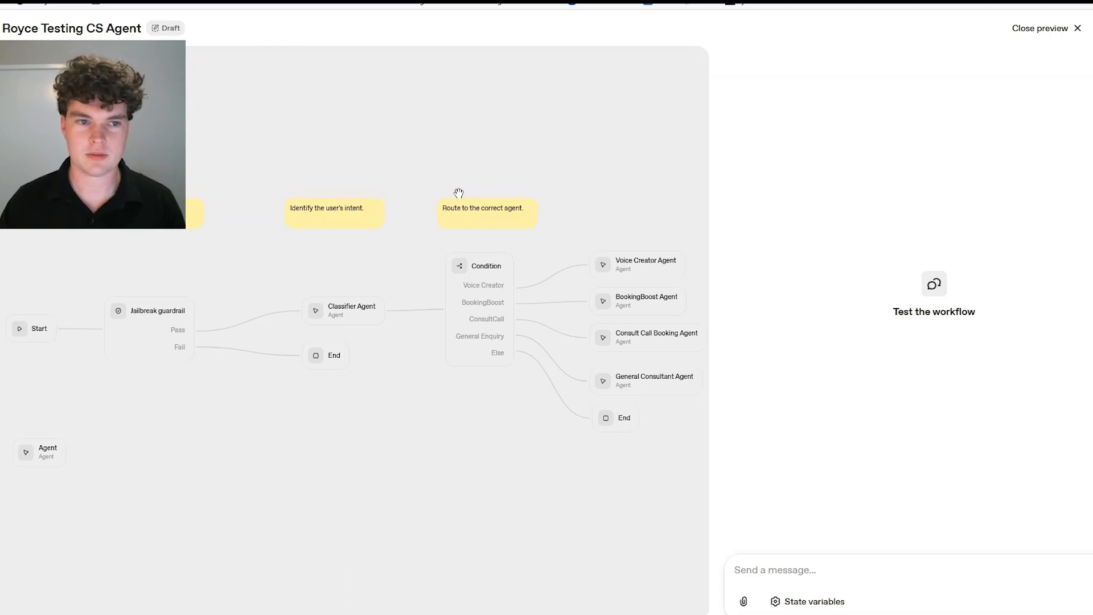
- Look up "aeth" in a new browser tab
key("ctrl+t")
type("aeth")
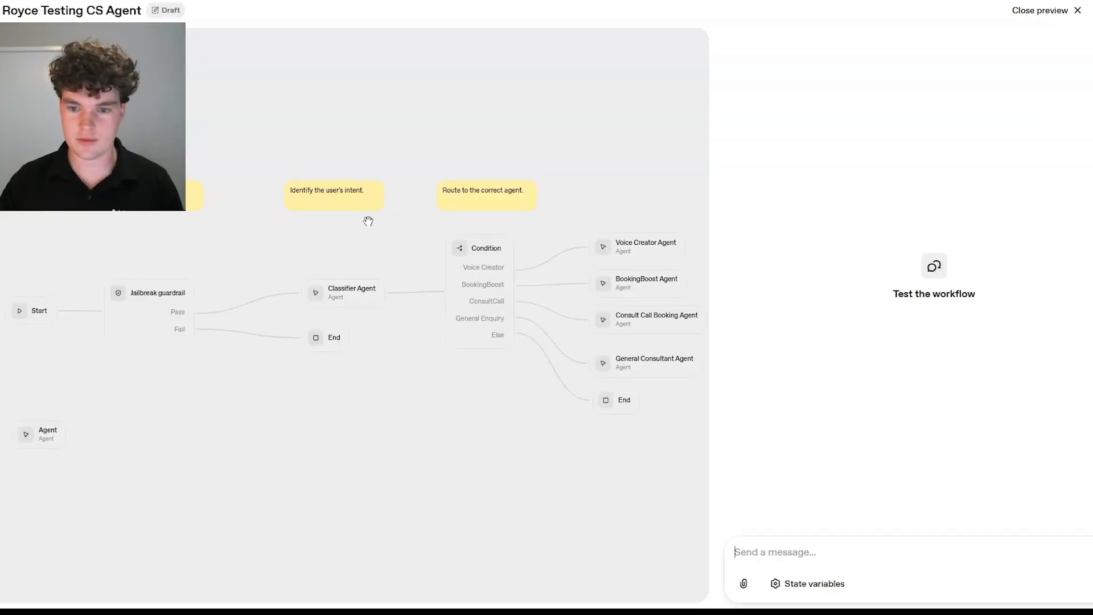
- Send the test message "Hello can you help" to the workflow in the preview chat
left_click(887, 552)
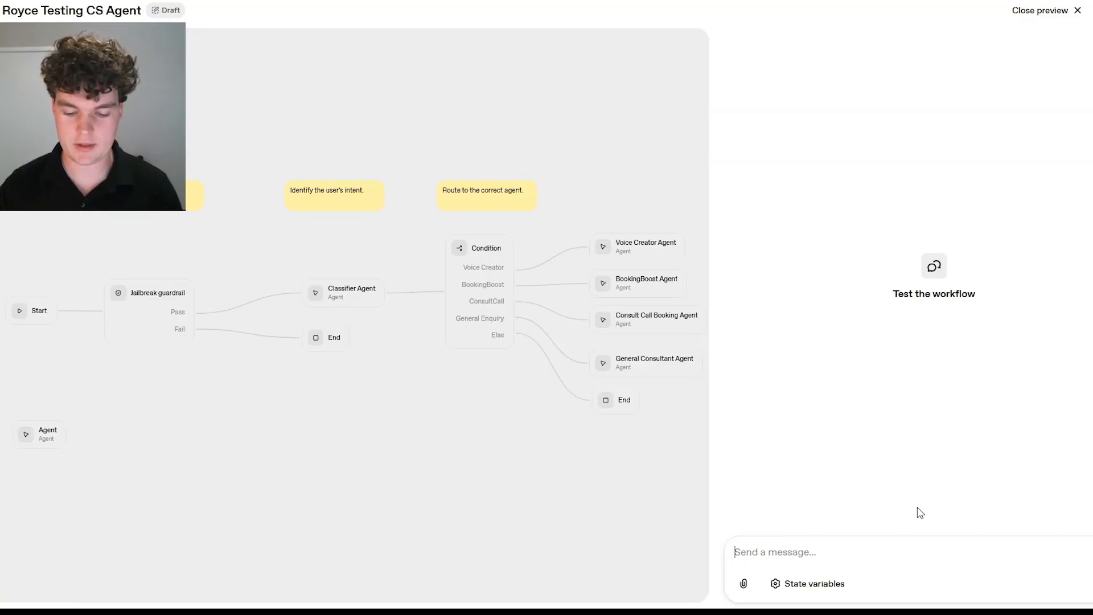
type("Hello call")
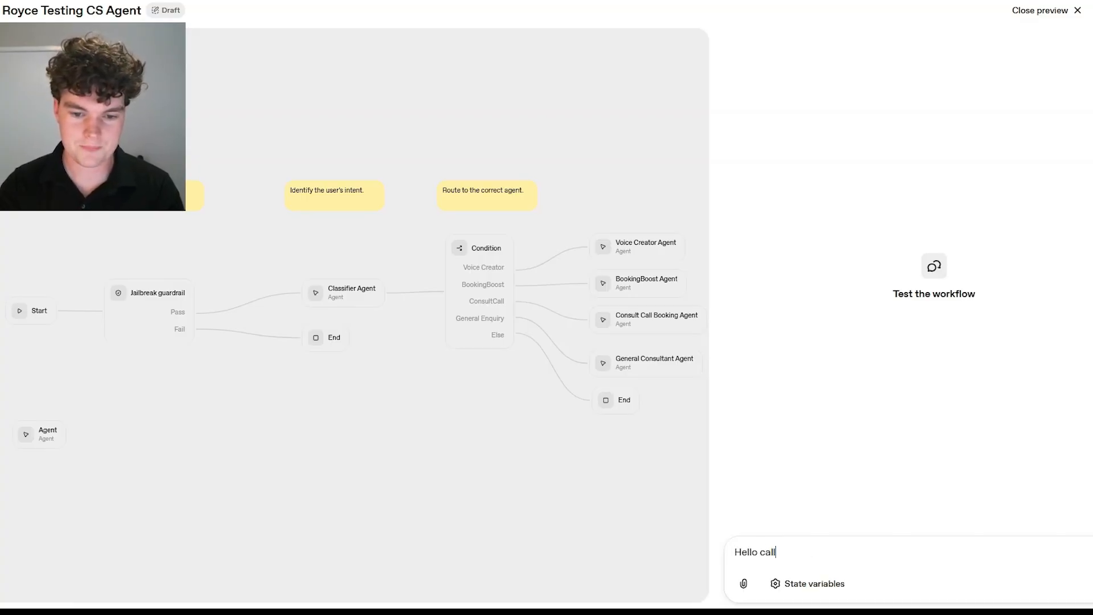
key("BackSpace")
key("BackSpace")
type("n ")
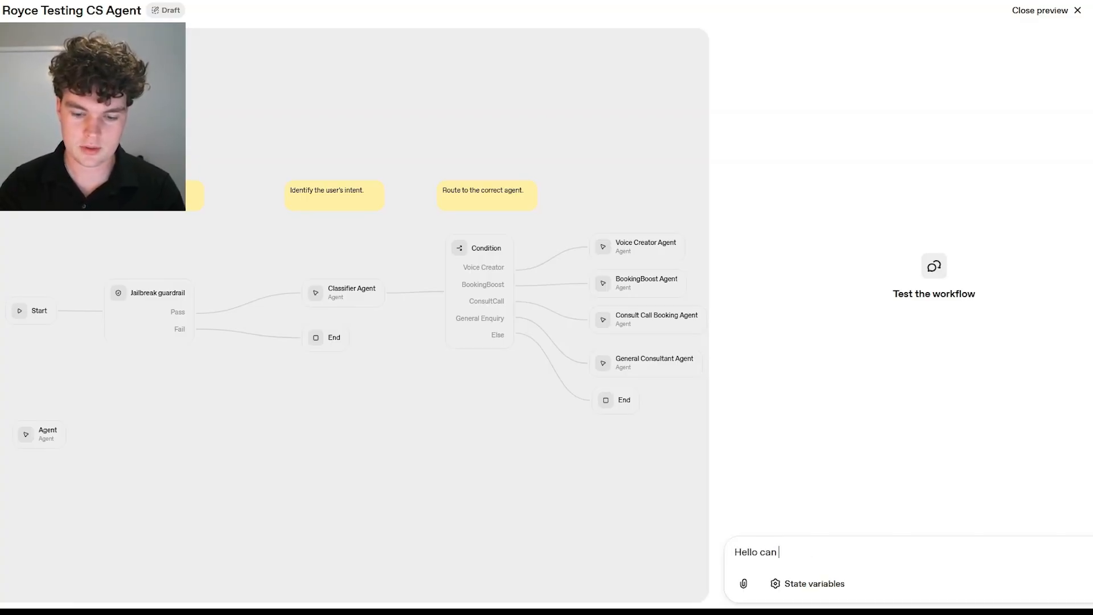
type("you help")
key("Return")
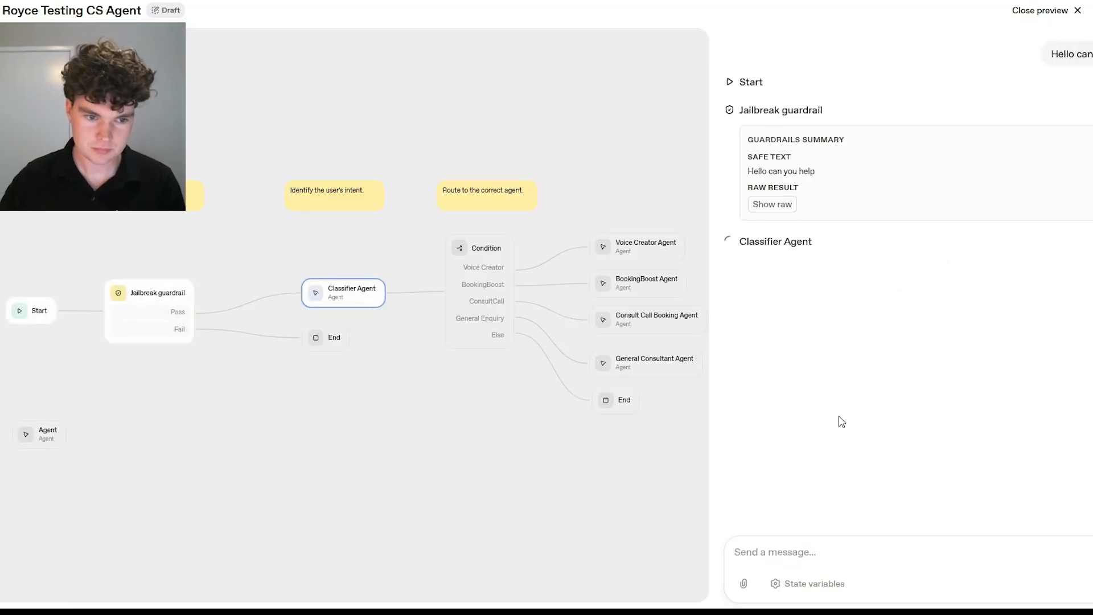
- Examine the path the test run took through the workflow nodes, from Start to the routed agents
left_click_drag(277, 409, 254, 376)
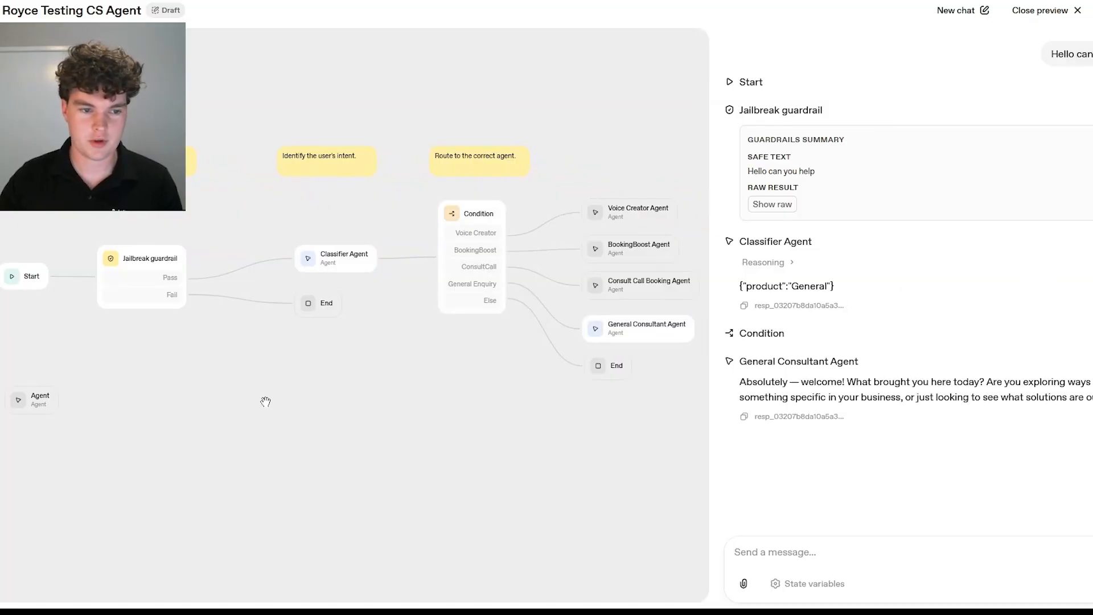
left_click_drag(117, 349, 239, 347)
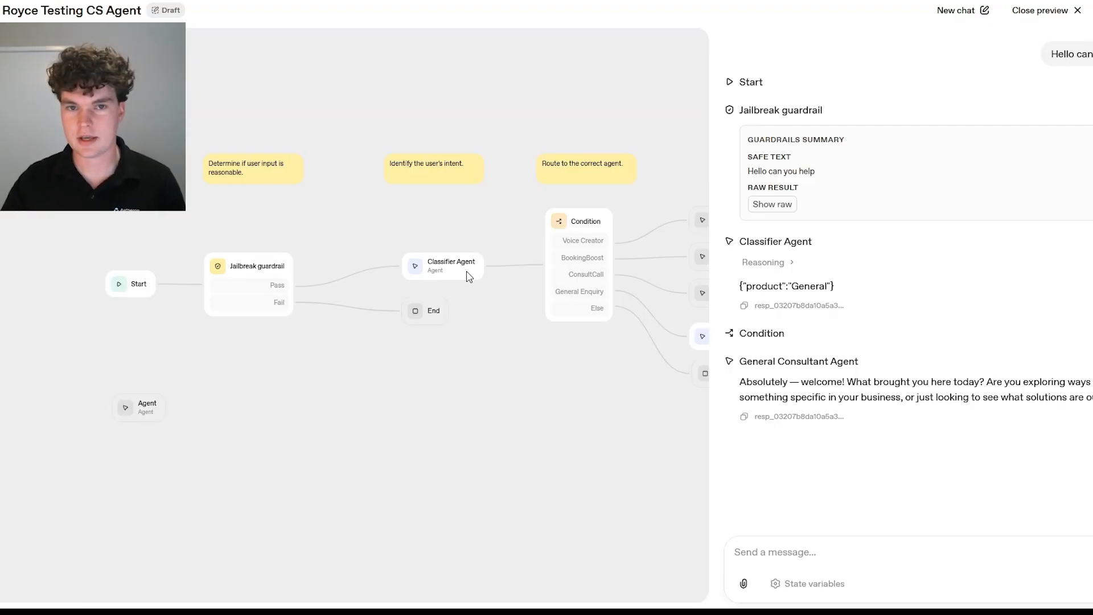
scroll(487, 310, "right", 2)
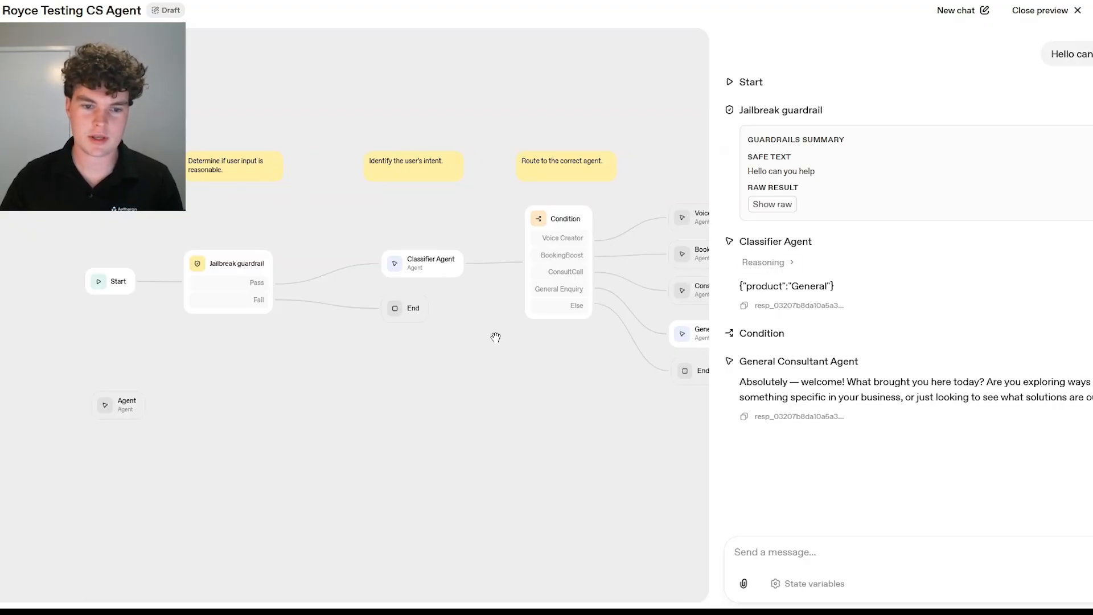
scroll(483, 320, "right", 3)
scroll(483, 319, "down", 2)
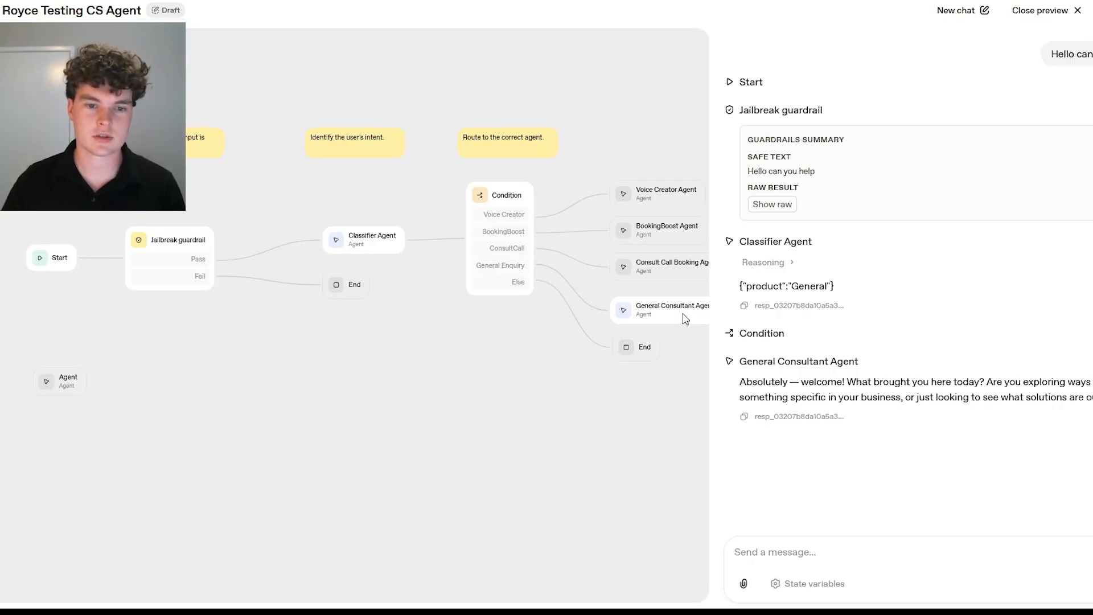
scroll(676, 344, "right", 3)
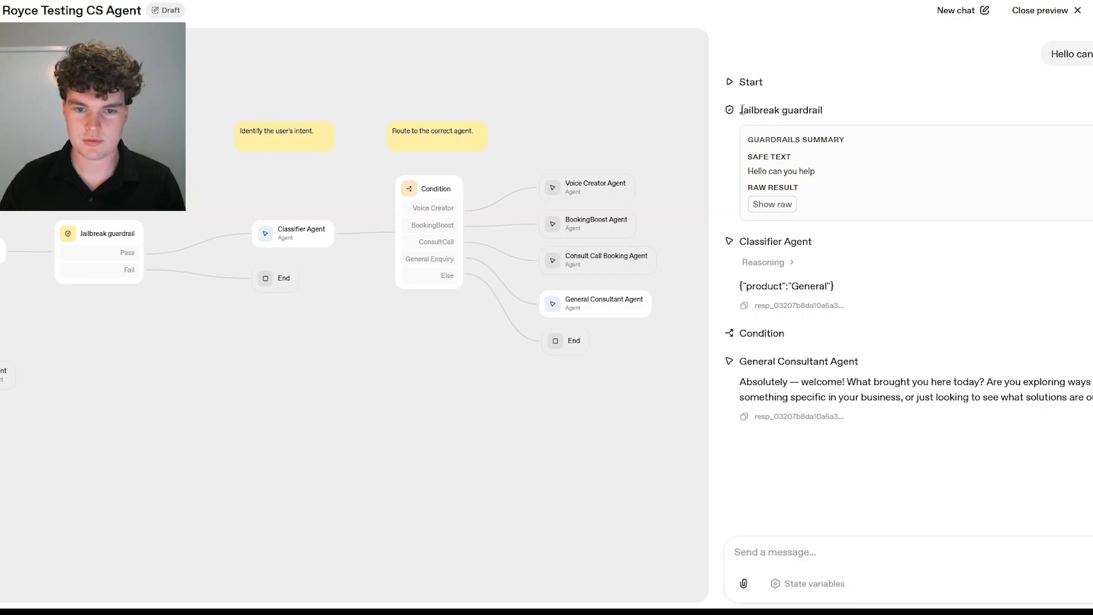
- Read the test run's log, including the Jailbreak guardrail, the Classifier Agent's product value, the sent message and the General Consultant Agent's reply
left_click_drag(742, 110, 857, 114)
left_click(1037, 159)
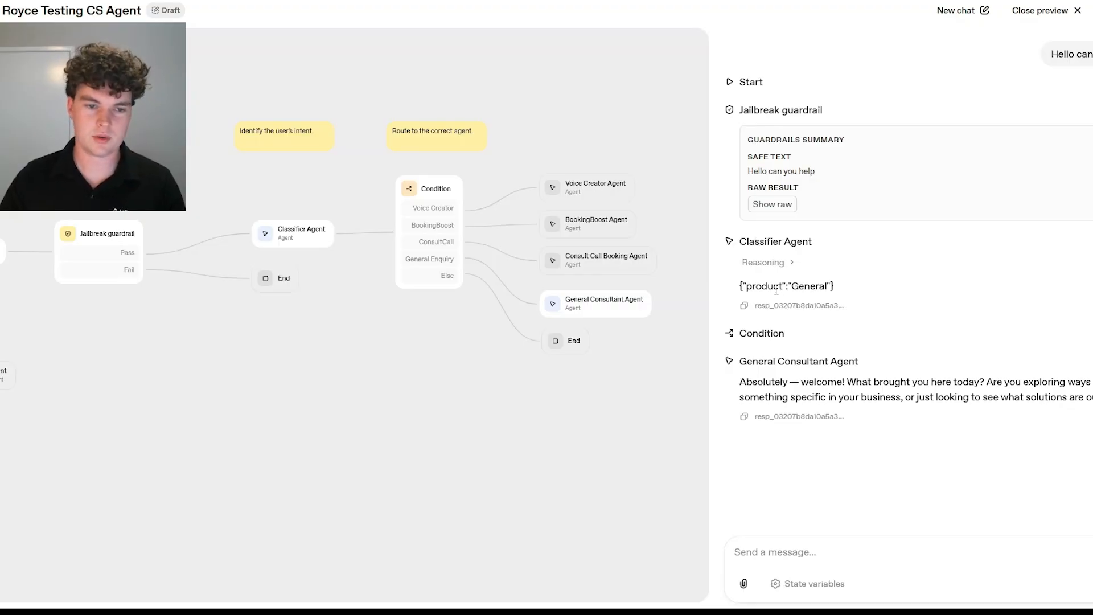
left_click_drag(792, 288, 827, 286)
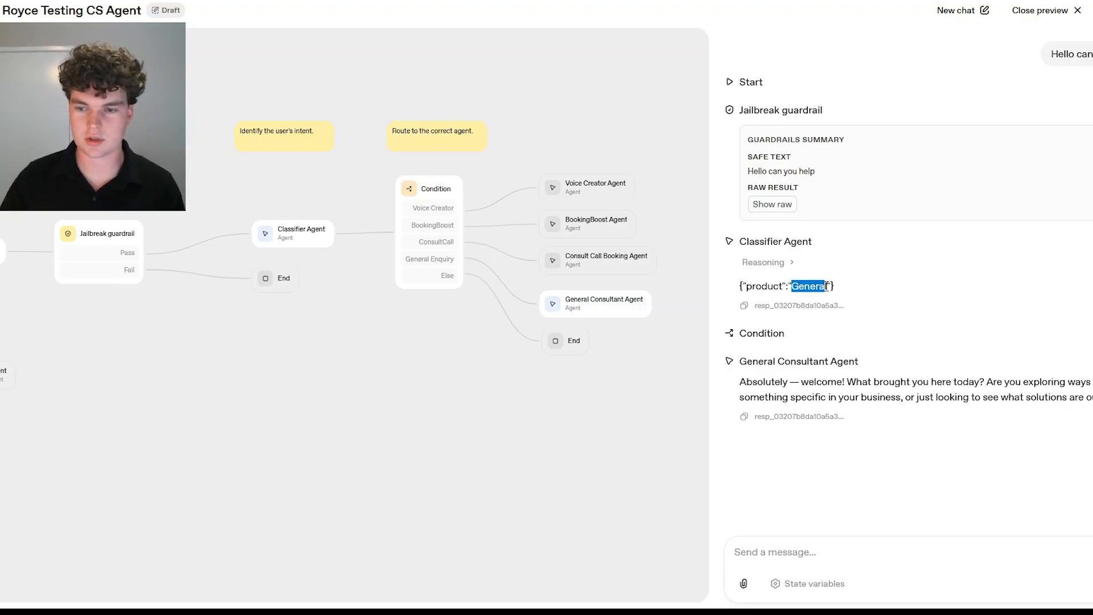
left_click(828, 286)
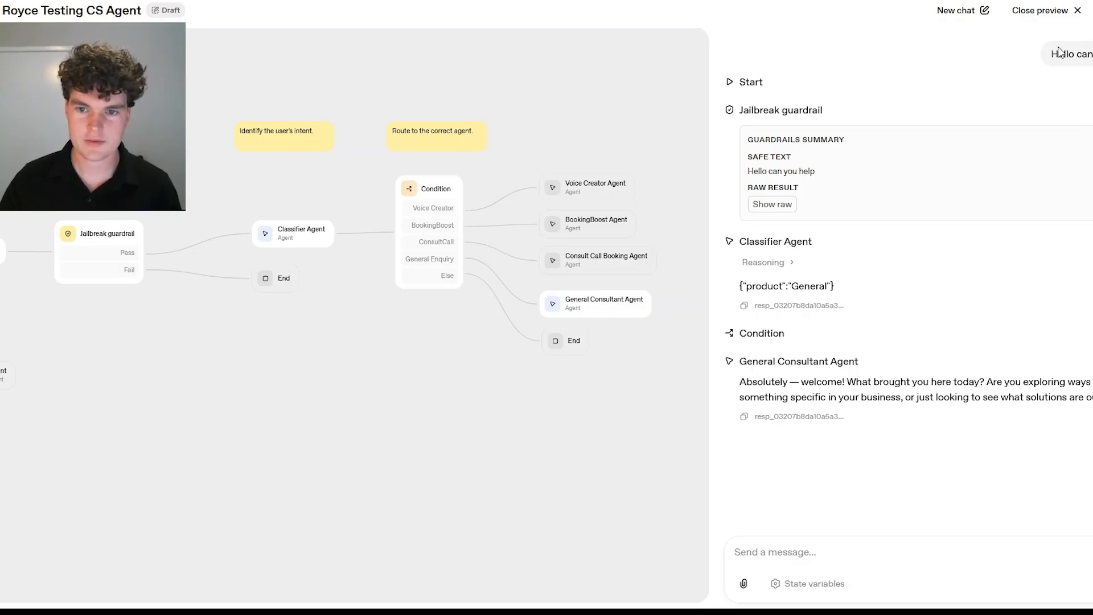
left_click_drag(1051, 54, 1090, 54)
left_click(1085, 91)
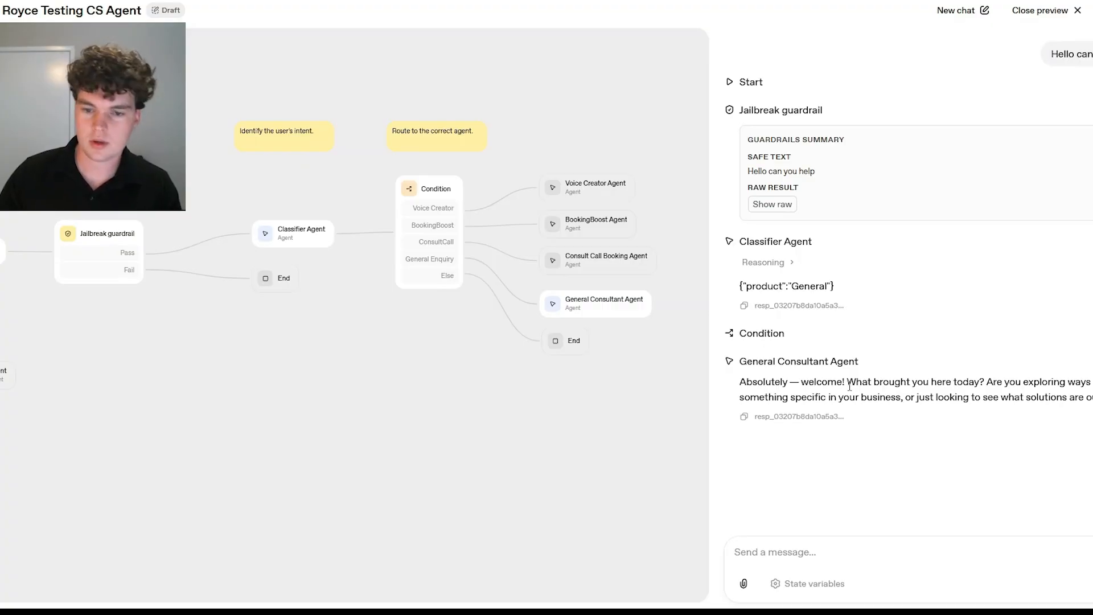
left_click_drag(847, 382, 994, 387)
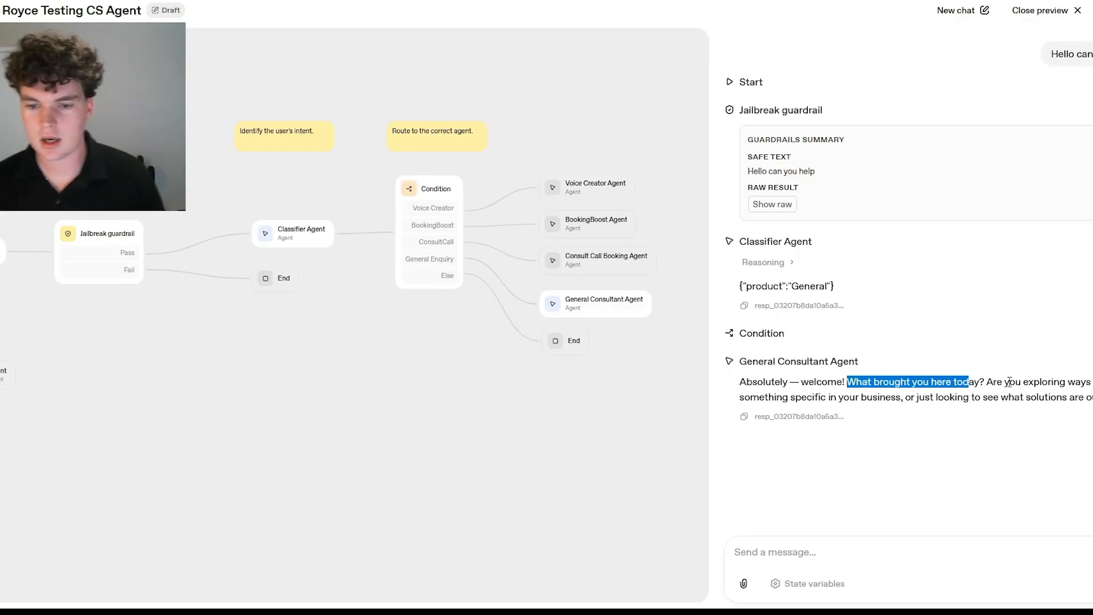
left_click(1009, 382)
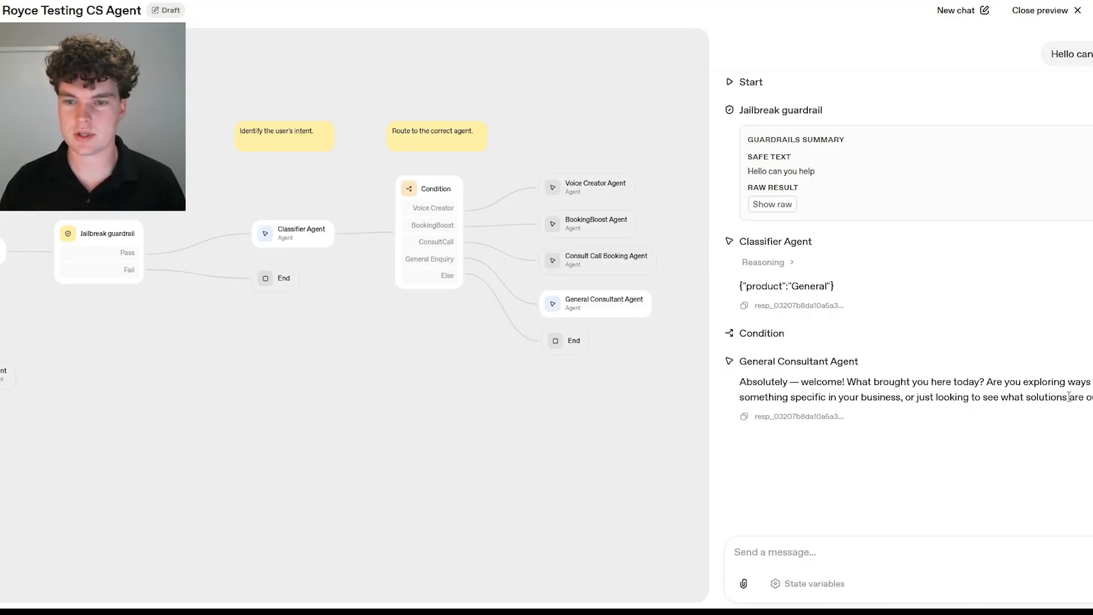
- Begin a chat reply with "I'm a mortgage broker who needs to make a lot of repetitive calls to my clients"
left_click(986, 552)
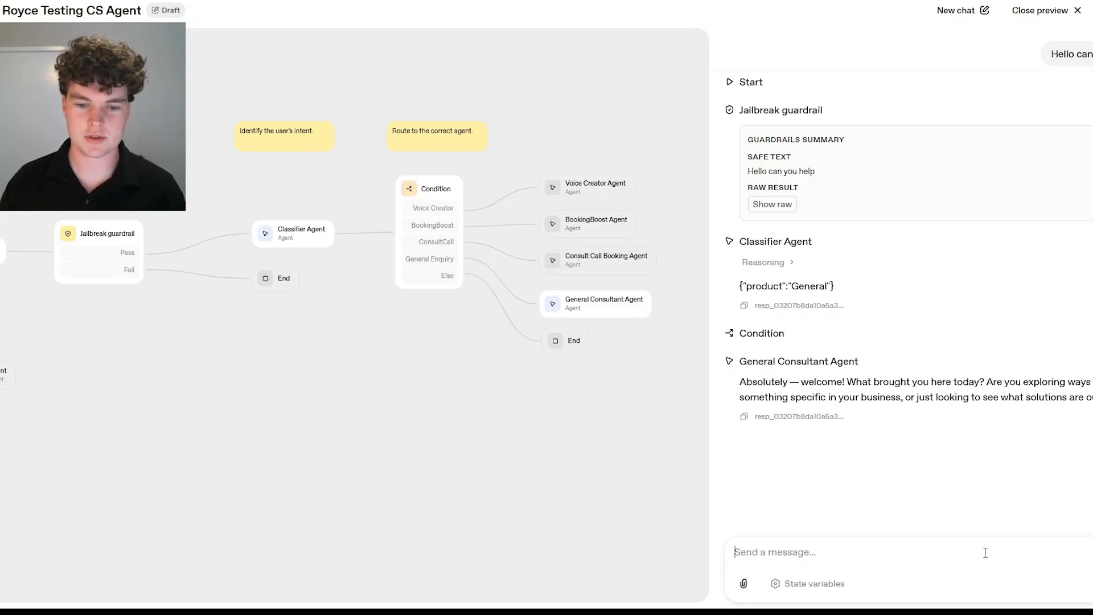
type("I'")
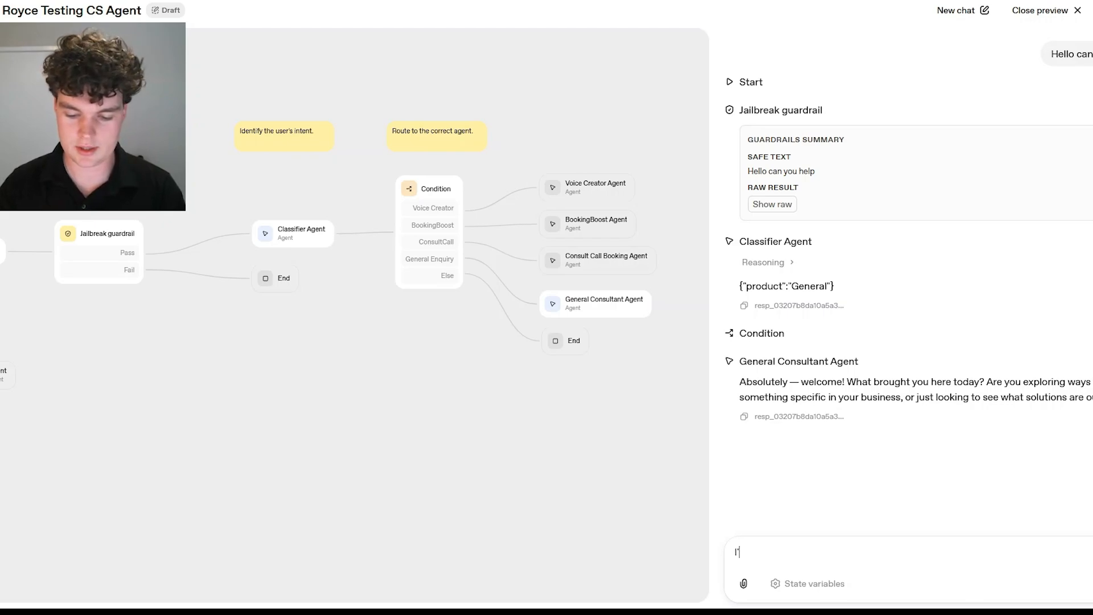
type("m a mort")
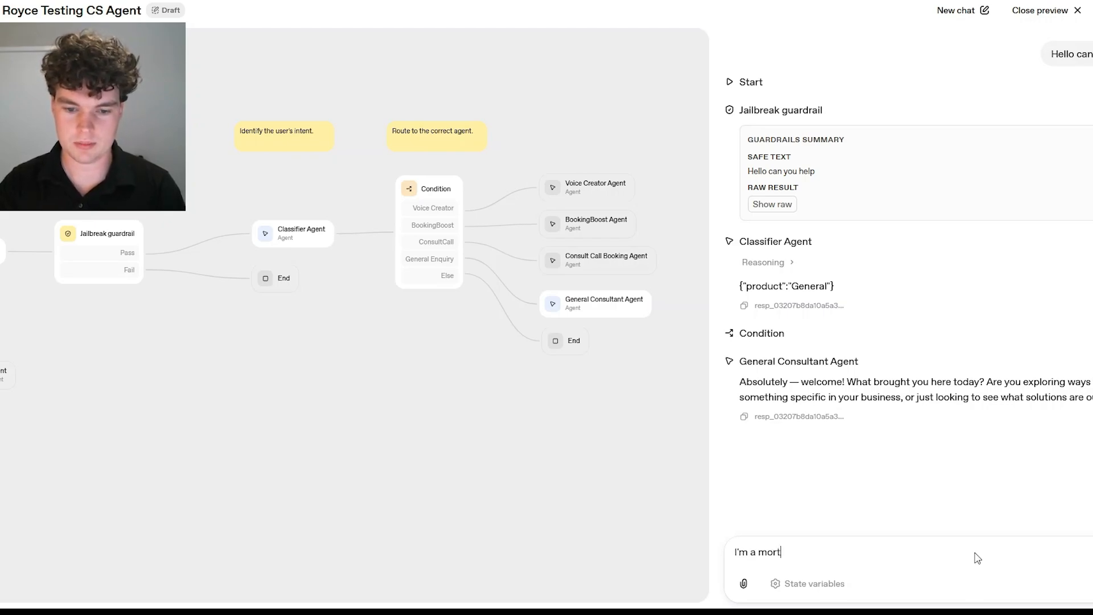
type("gage broker who n")
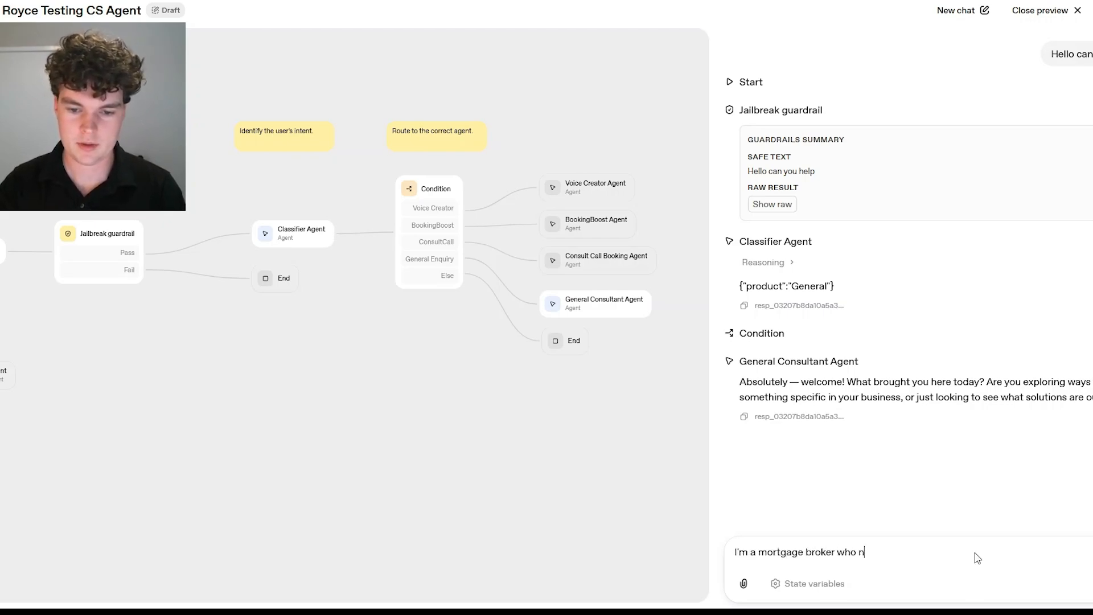
type("eeds to make a lot of")
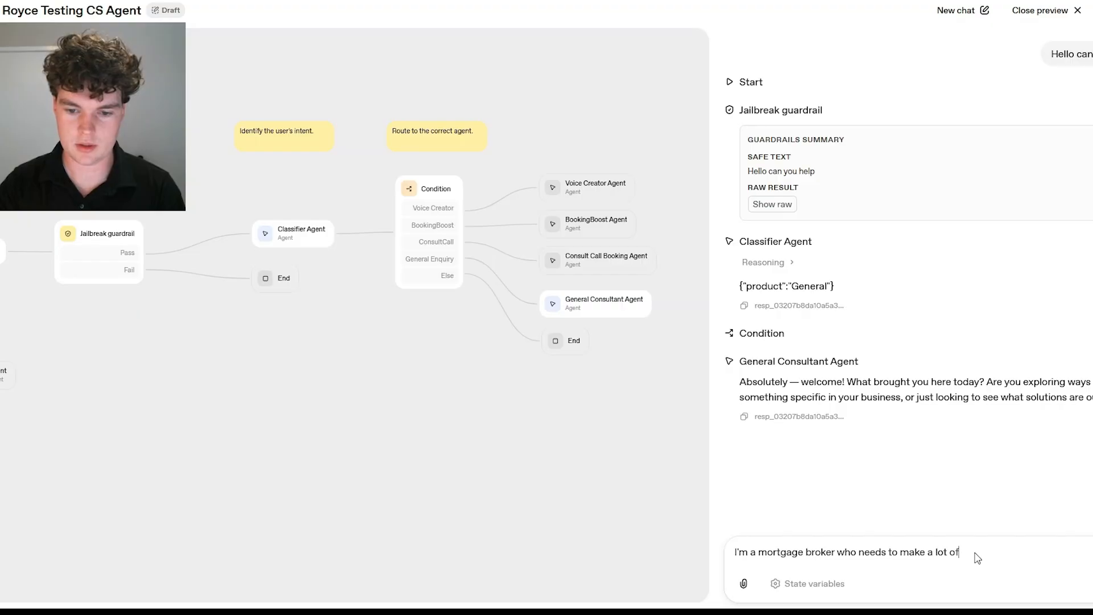
type(" calls")
key("BackSpace")
key("BackSpace")
key("BackSpace")
key("BackSpace")
key("BackSpace")
type("re")
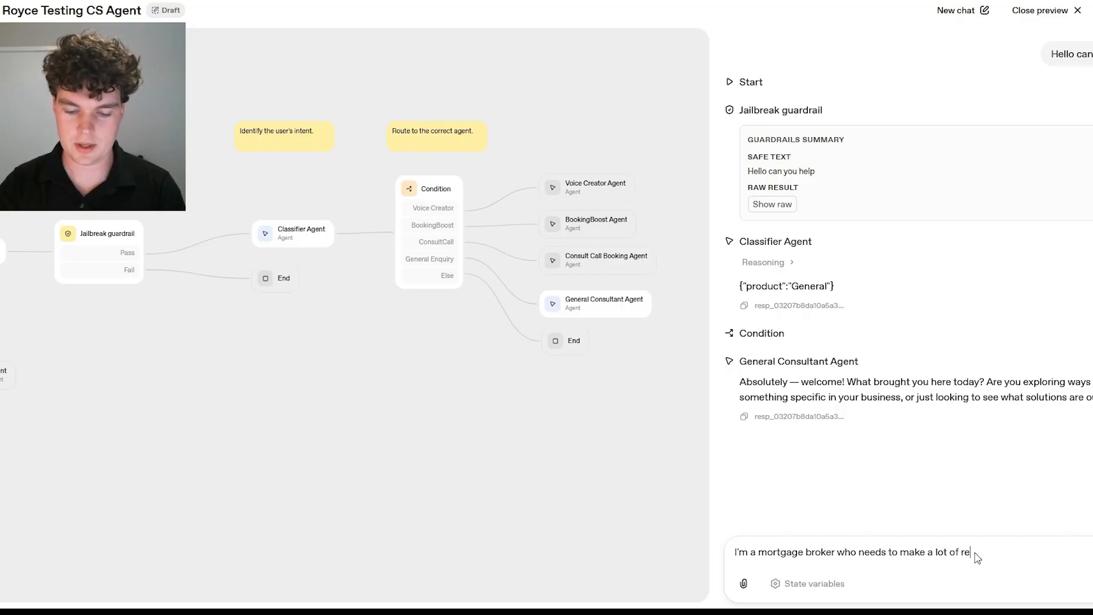
type("pititive calls to ")
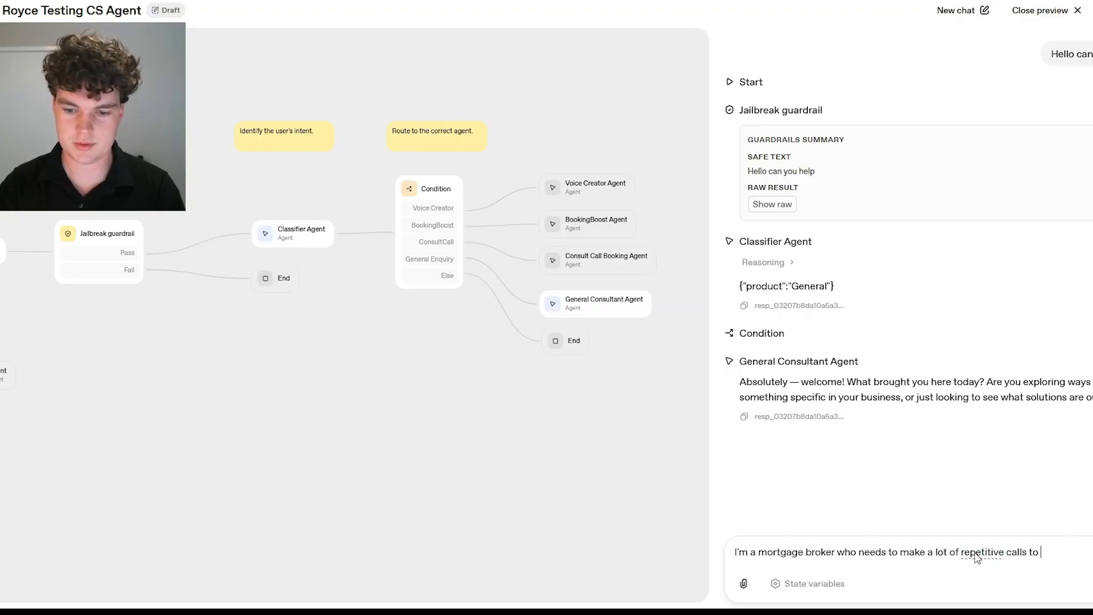
type("my clients i ")
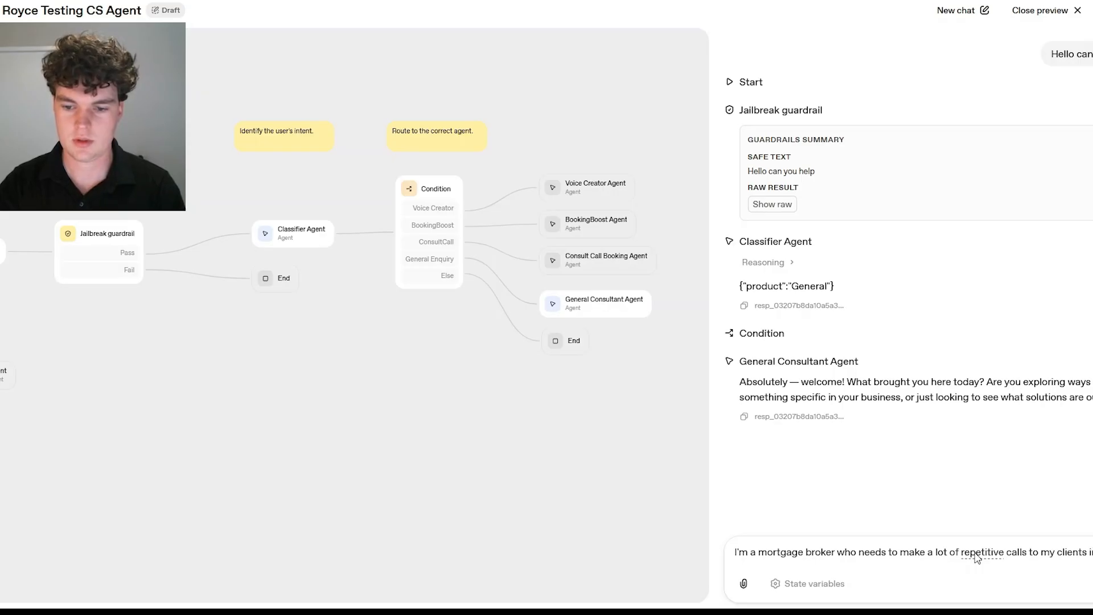
- Complete the message with "next of months. And I don't the staff to make them all fast enough" and send it
type("next of mon")
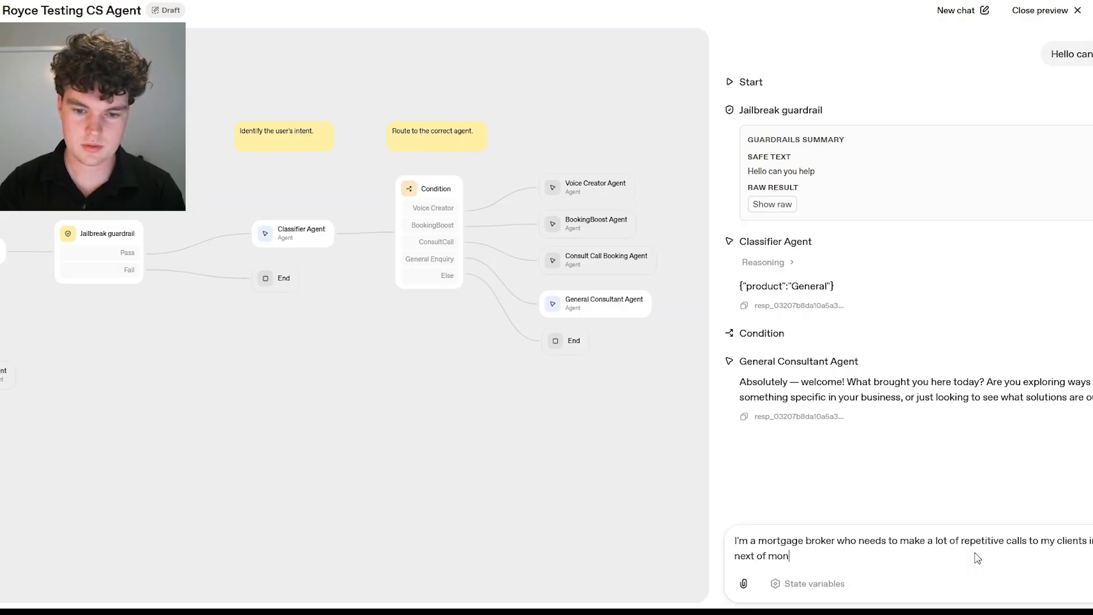
type("ths. And I don")
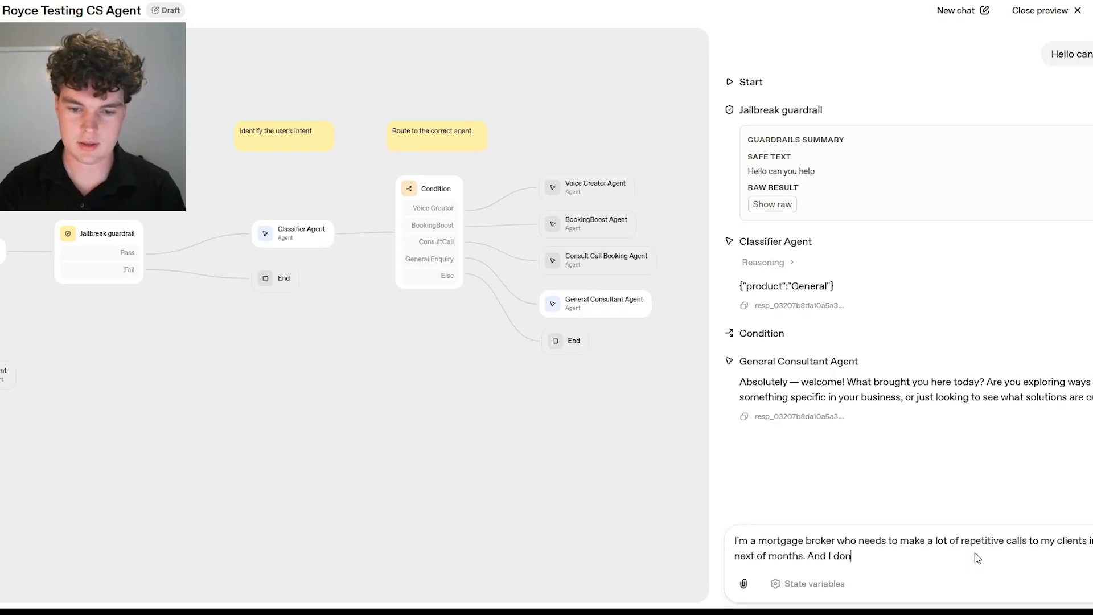
type("'t t")
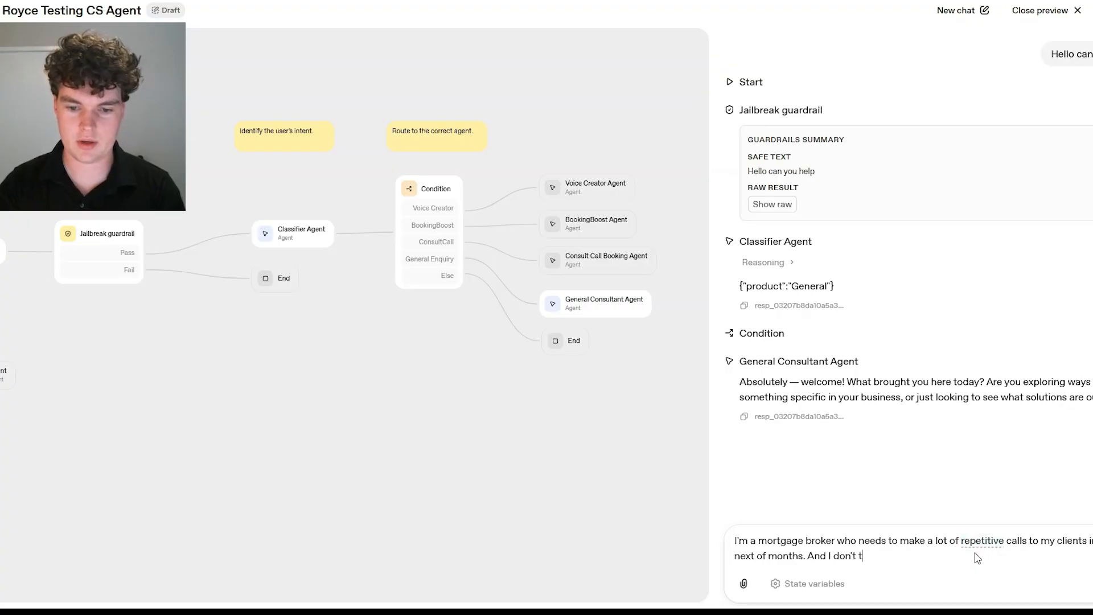
type("he staff")
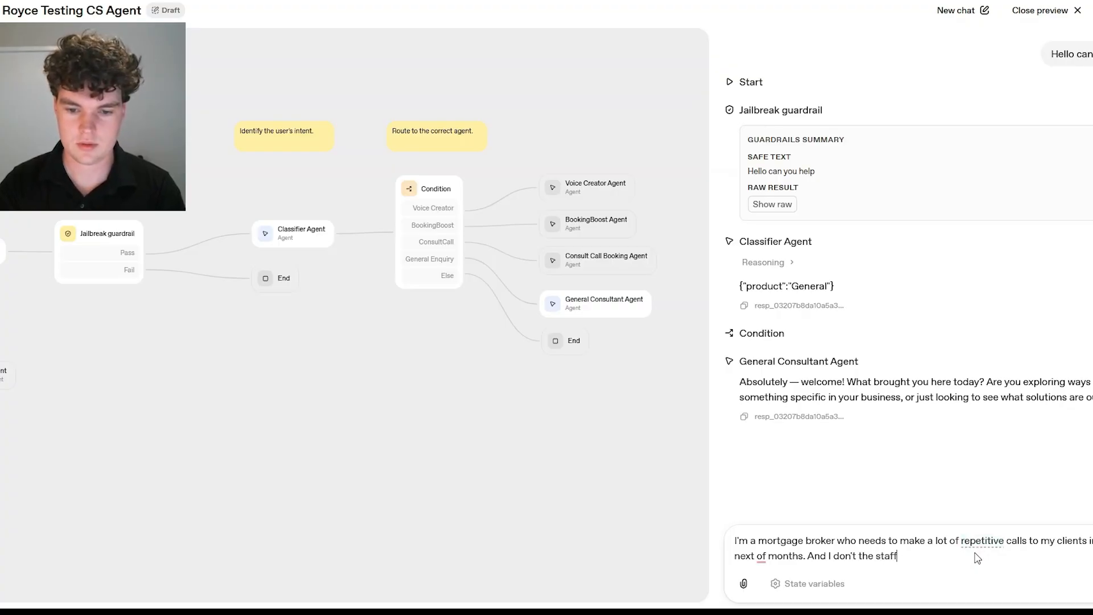
type(" to make them all")
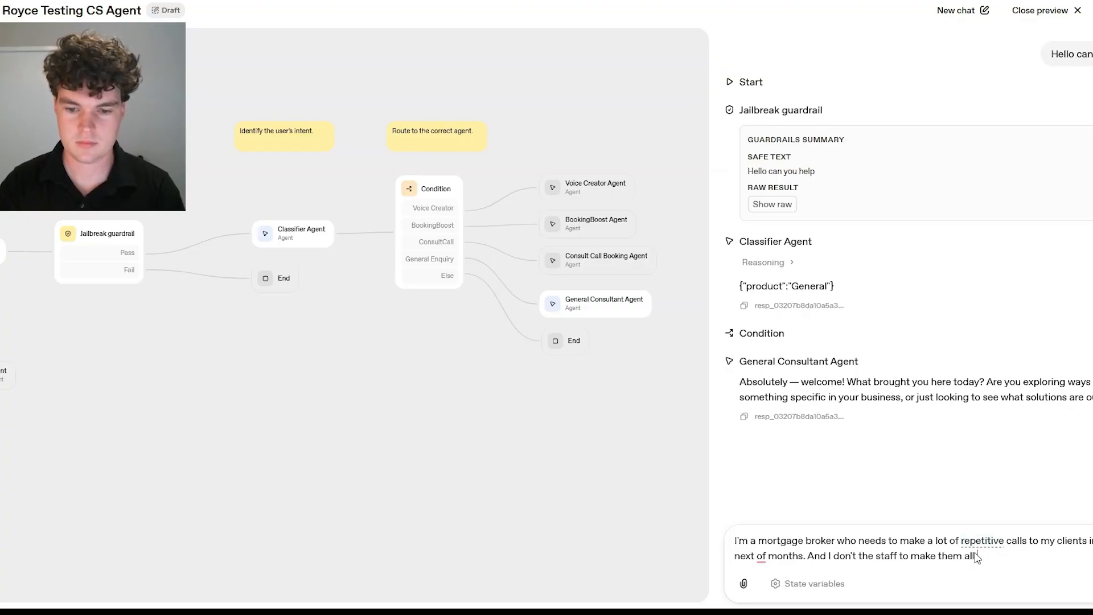
type(" fast enough")
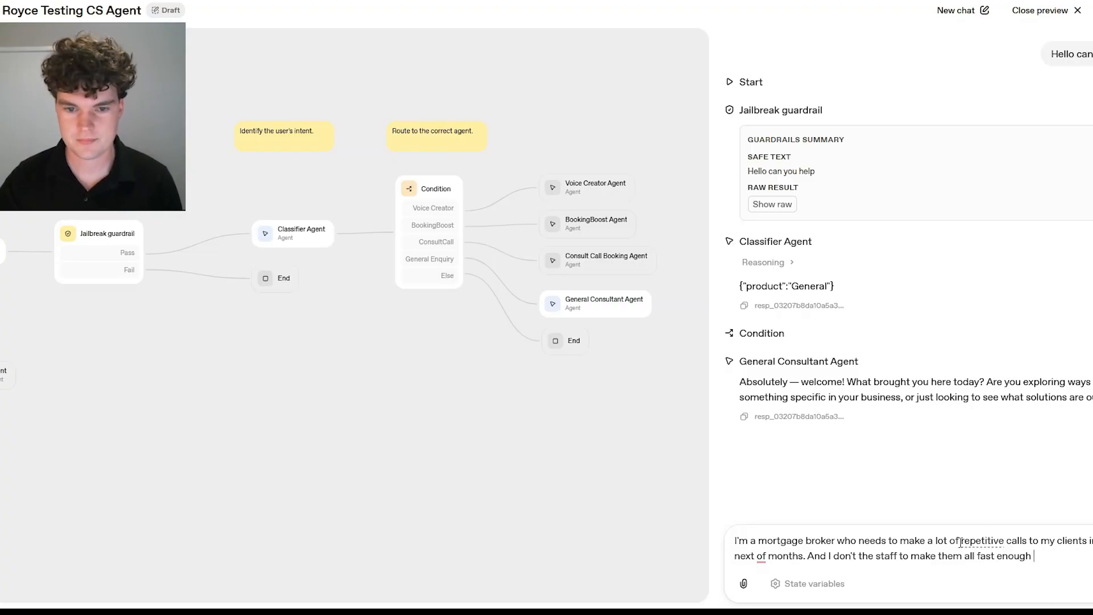
key("Return")
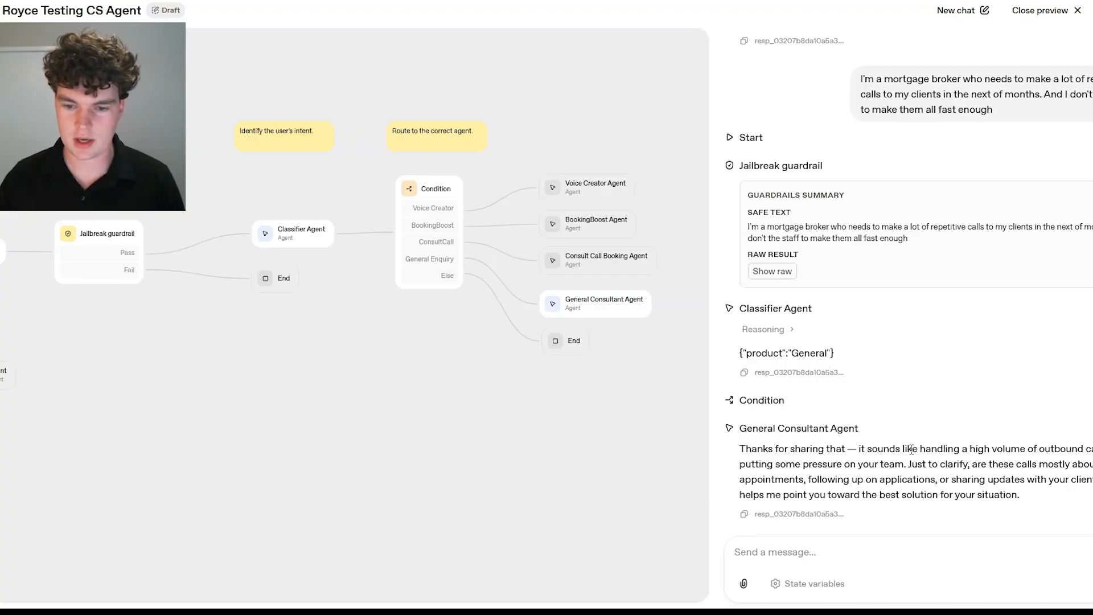
- Read the General Consultant Agent's reply to the mortgage broker message, including its clarifying question about the purpose of the calls
left_click_drag(911, 449, 1090, 449)
left_click_drag(739, 470, 1090, 480)
left_click(937, 464)
left_click(933, 486)
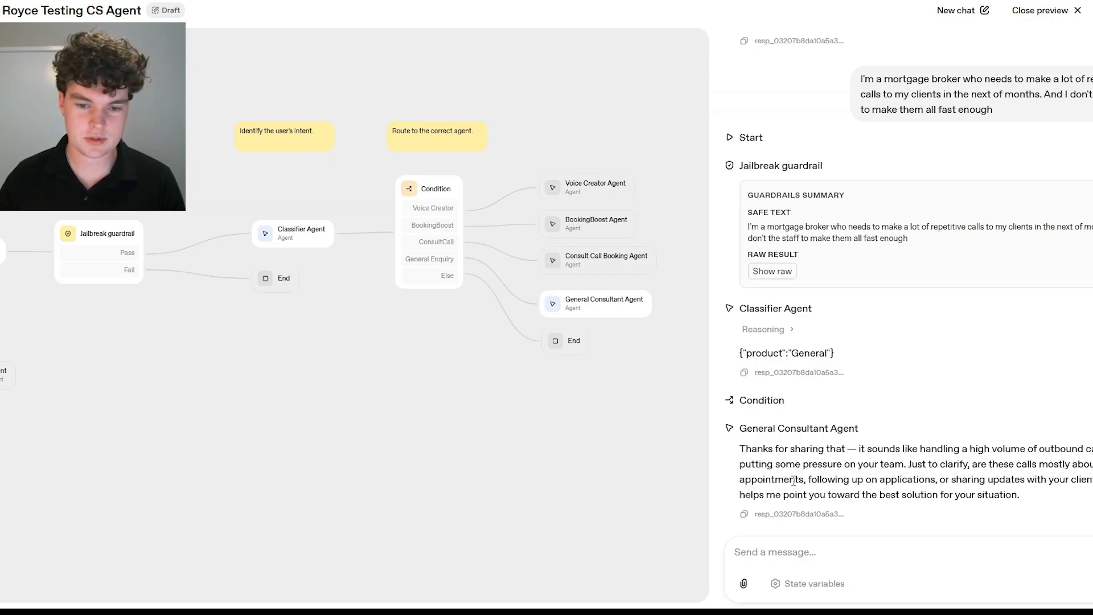
left_click_drag(944, 480, 1090, 481)
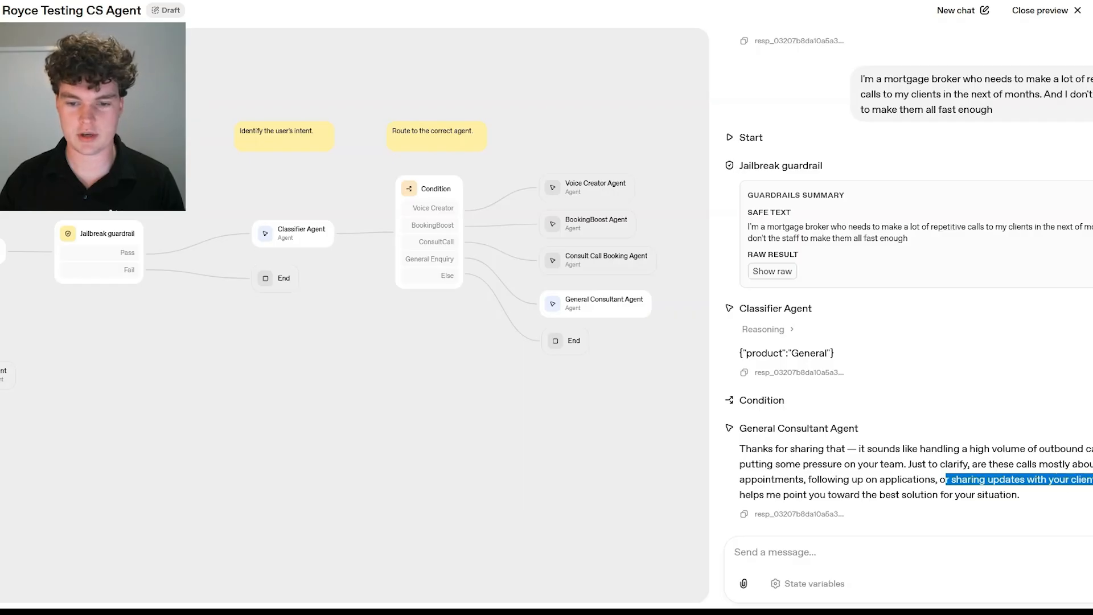
left_click(1040, 493)
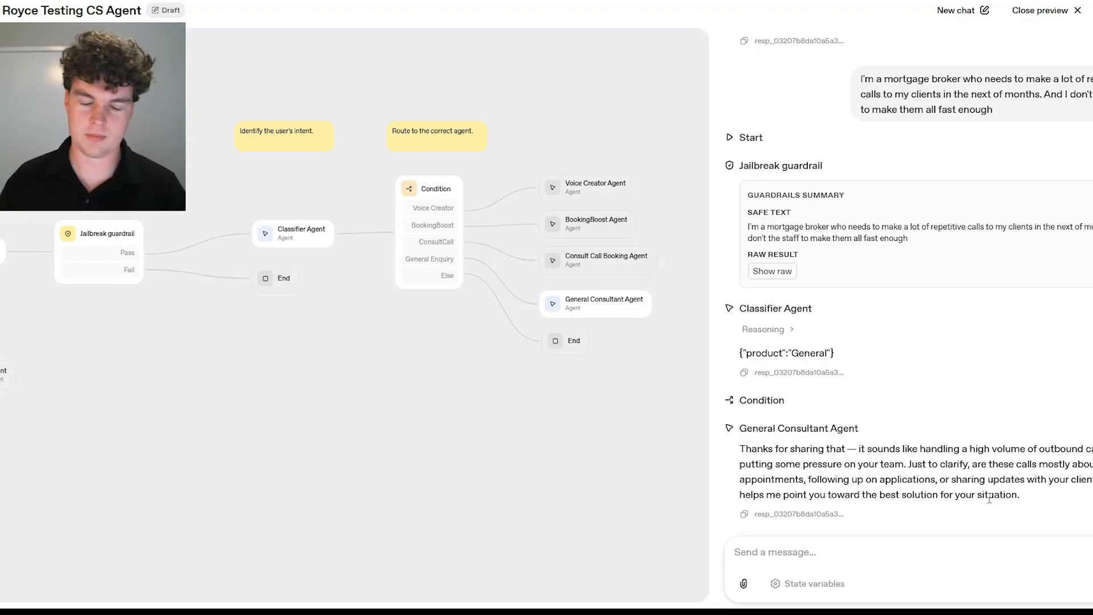
left_click_drag(879, 495, 1024, 495)
left_click(1044, 497)
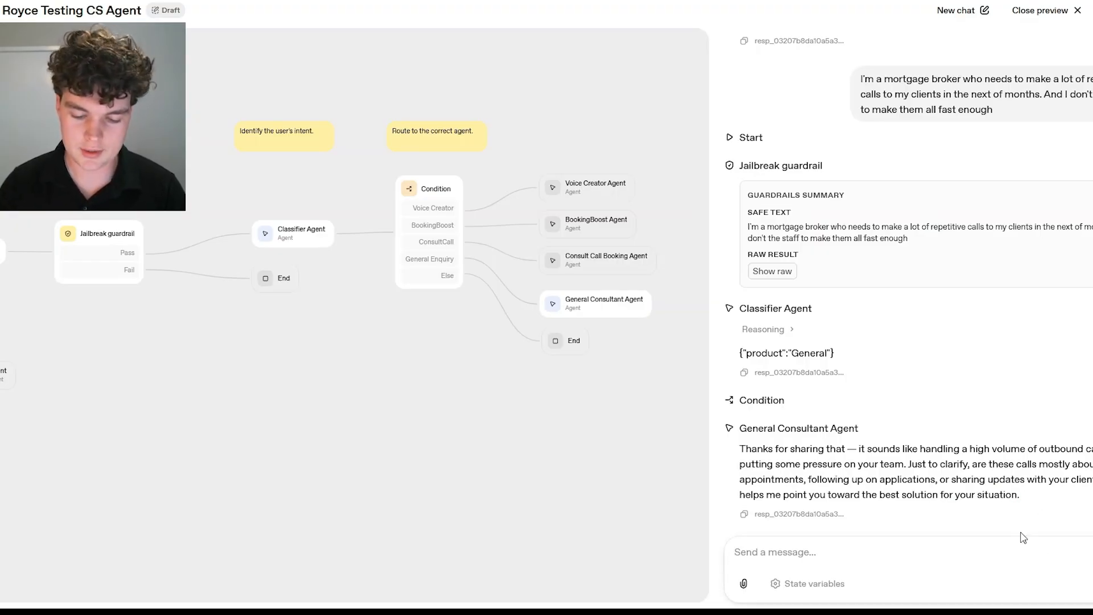
- Begin the chat reply with "Most of my calls are two existing clients and this is to share new updates with them."
type("Most of")
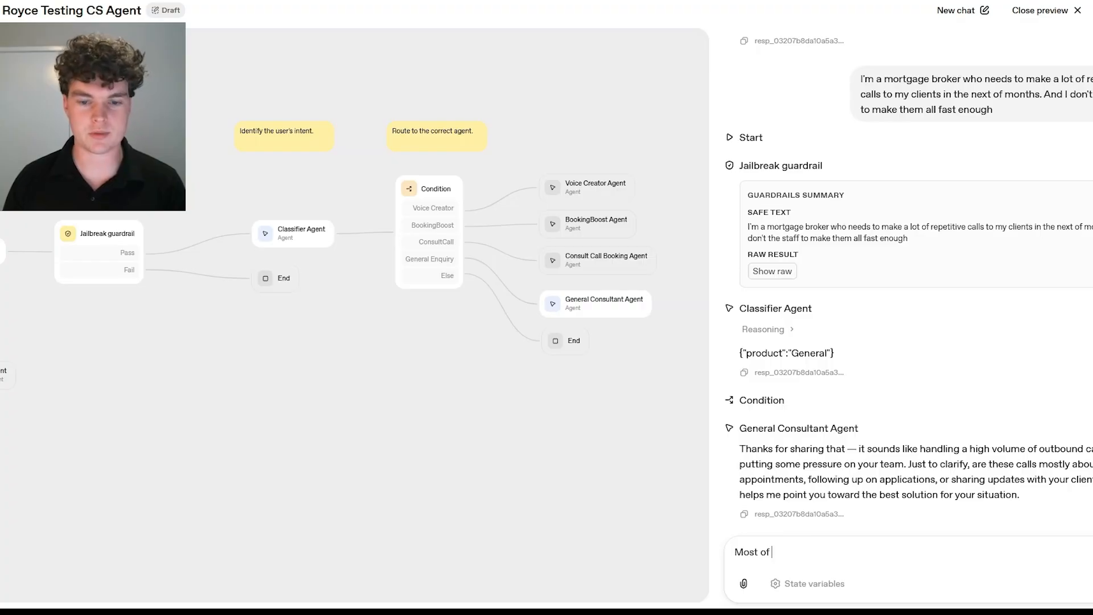
type("my calls are two ex")
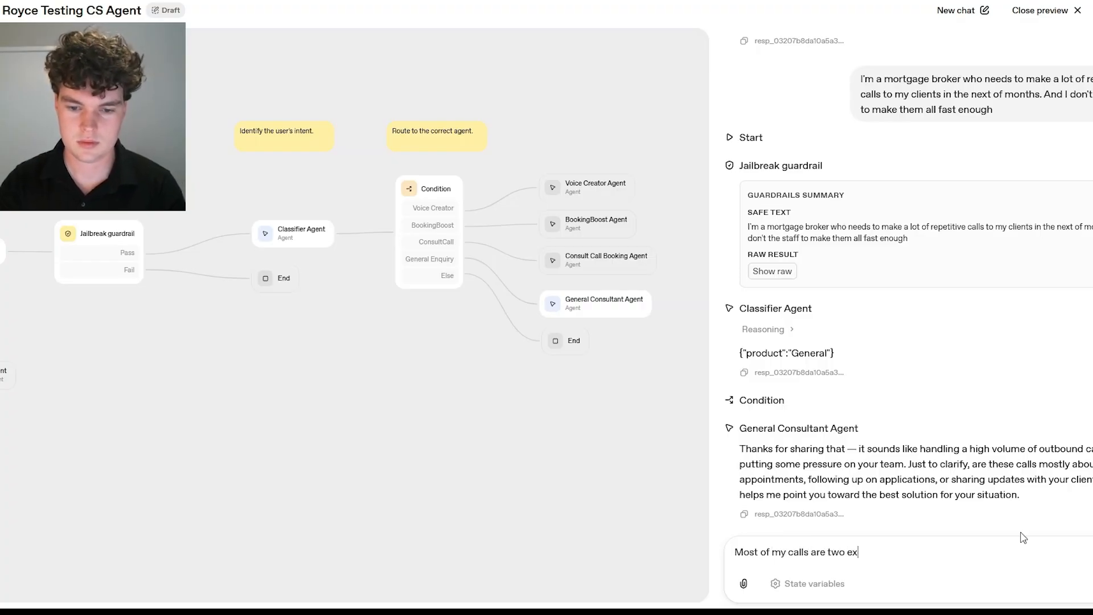
type("isting clients and this is to share new updates with th")
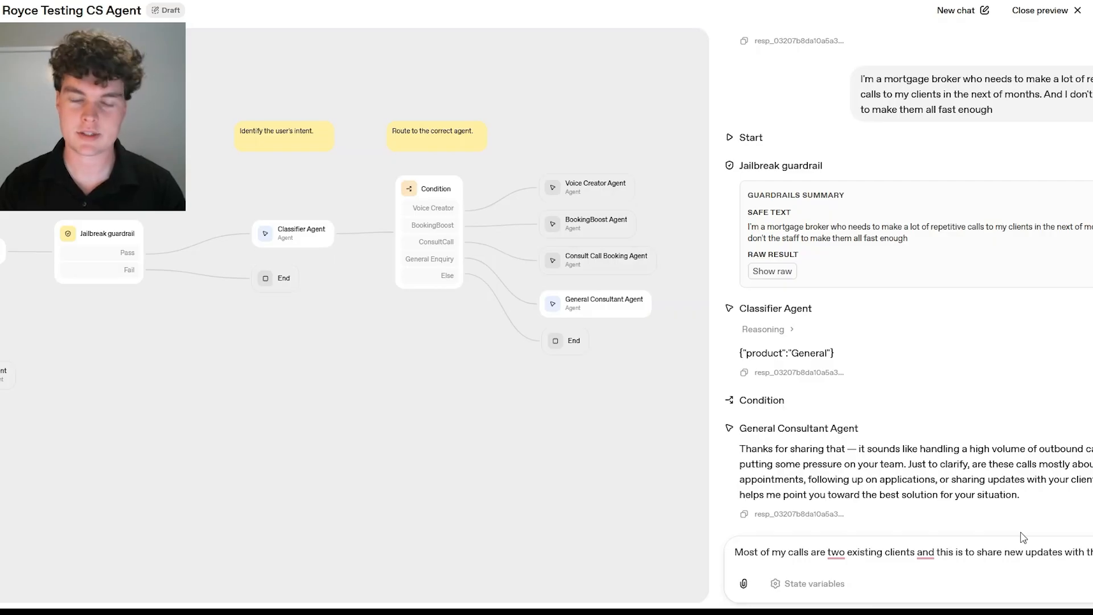
- Add "Some regulations have changed and I need to collect some more information from them." to the chat reply
type("Some regulations have changed ad")
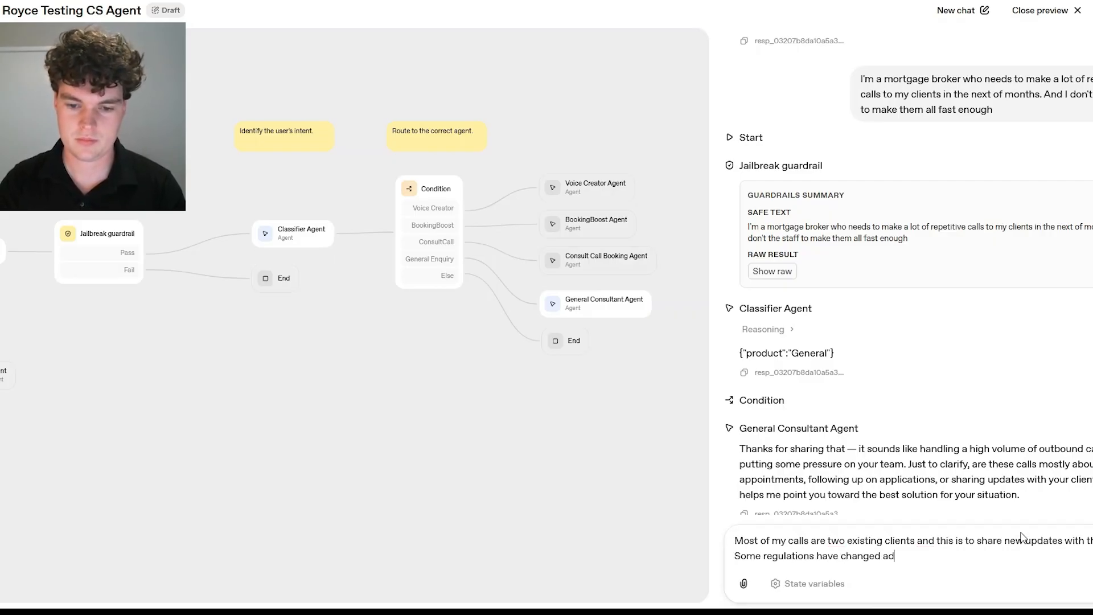
key("BackSpace")
type("nd I n")
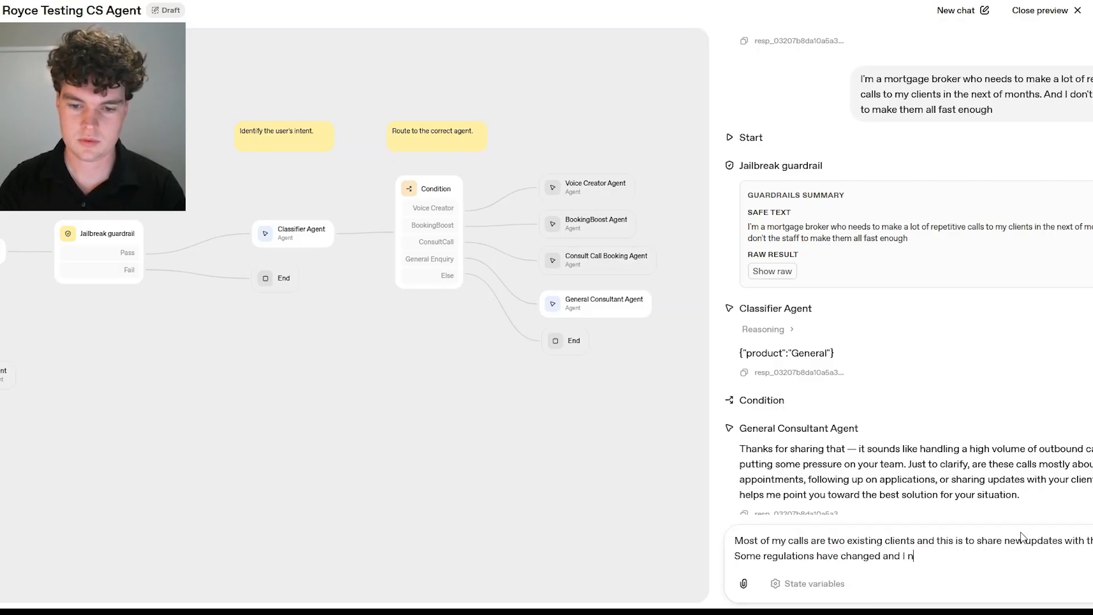
type("eed to collect some more informa")
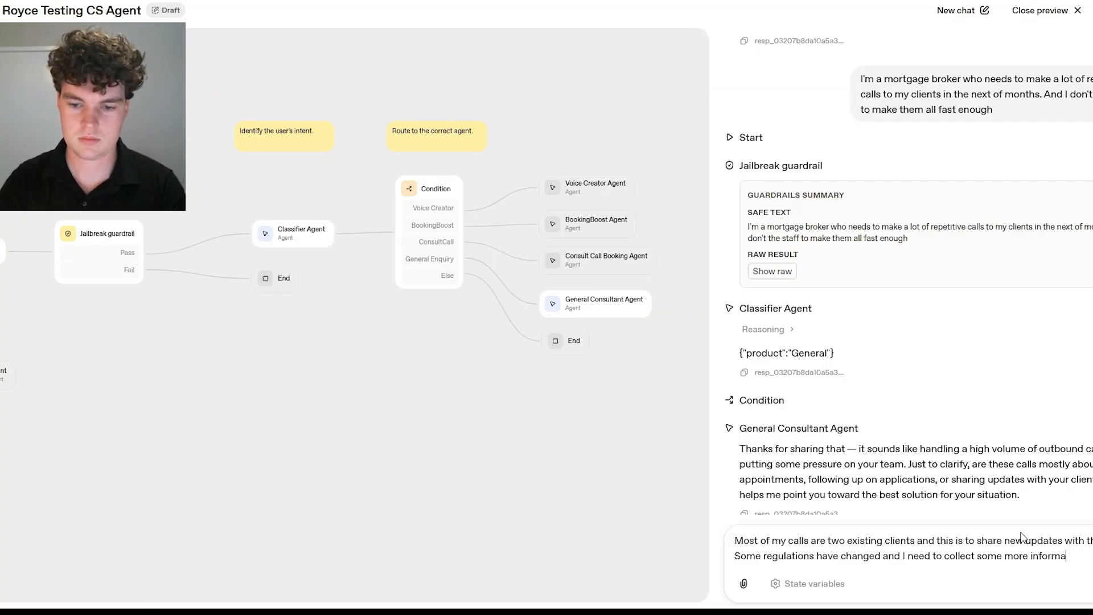
type("tion from them. This is")
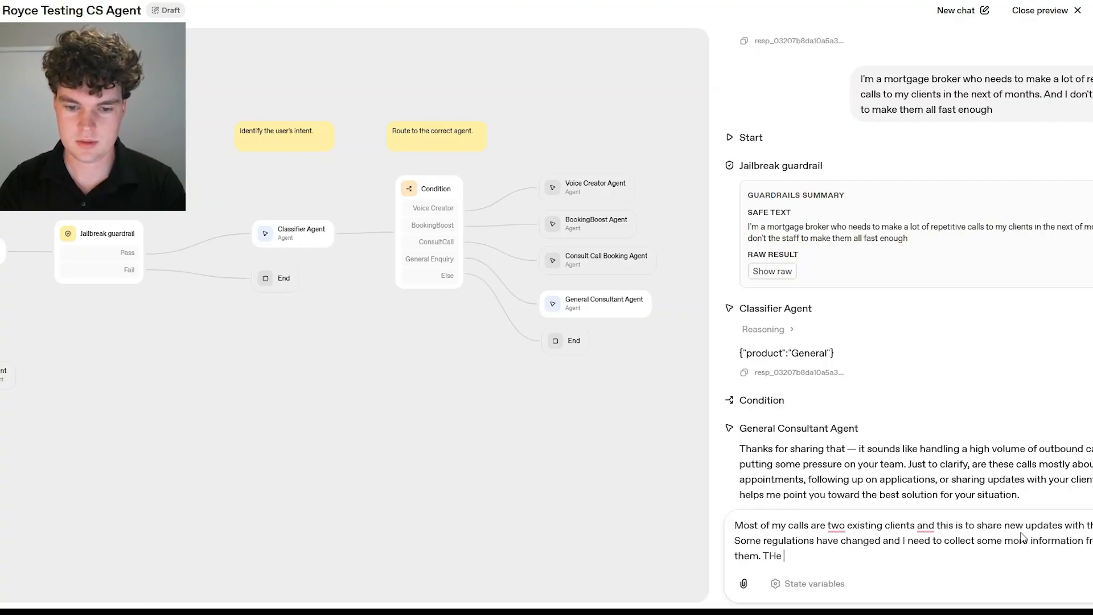
- Finish the reply with "The information we need to collect from each client is the same" and send it
key("BackSpace")
key("BackSpace")
key("BackSpace")
key("BackSpace")
key("BackSpace")
key("BackSpace")
type("he ")
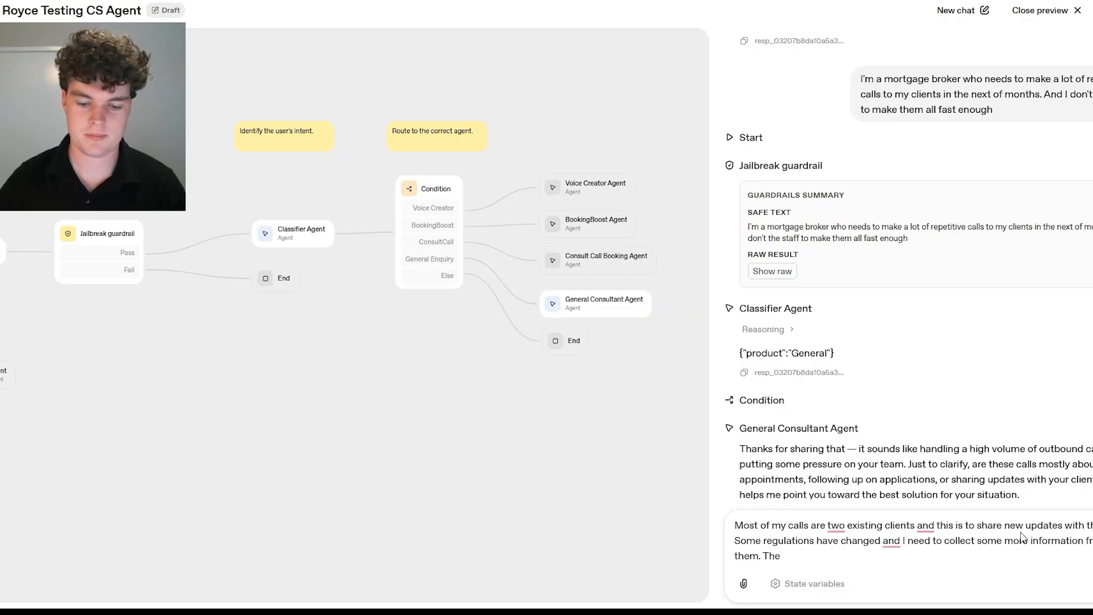
type("information we need to collect from each clie")
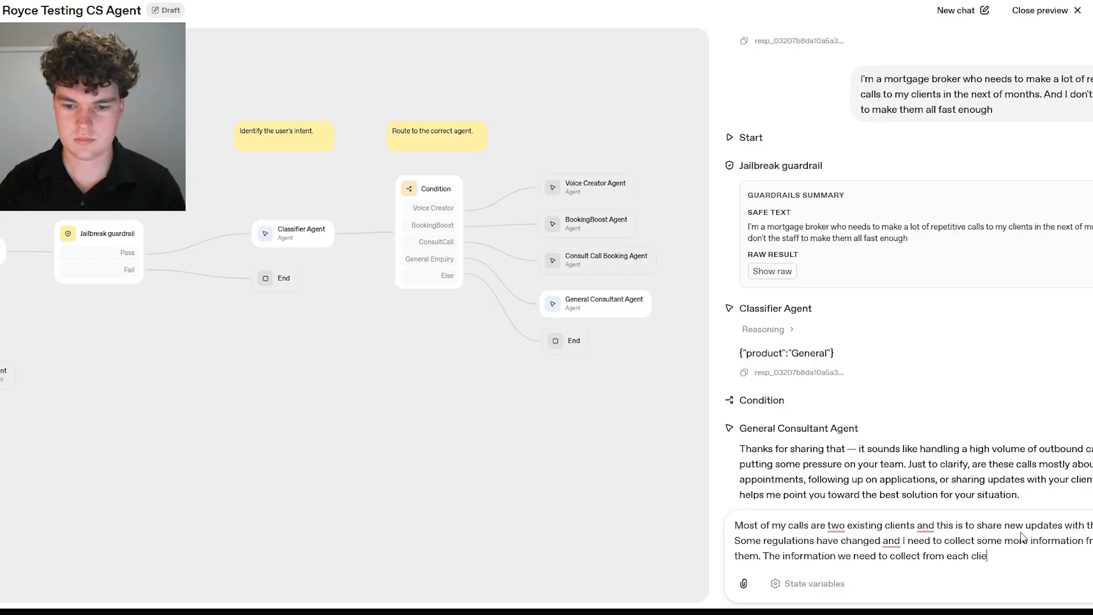
type("nt is the same")
key("Return")
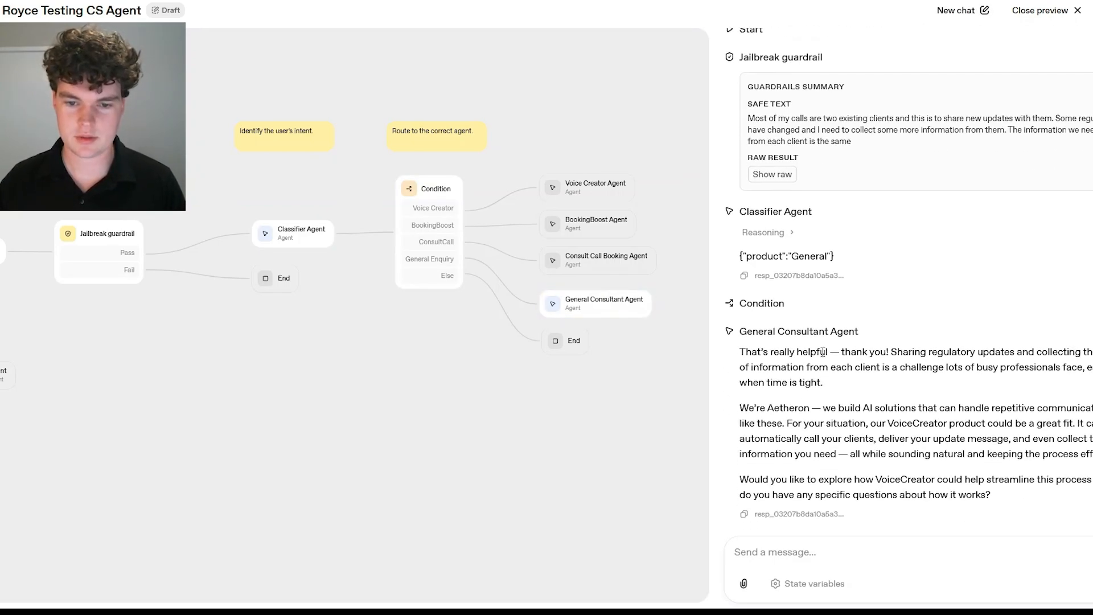
- Read the General Consultant Agent's product recommendation and its closing question about exploring VoiceCreator
left_click_drag(898, 351, 922, 384)
left_click(922, 383)
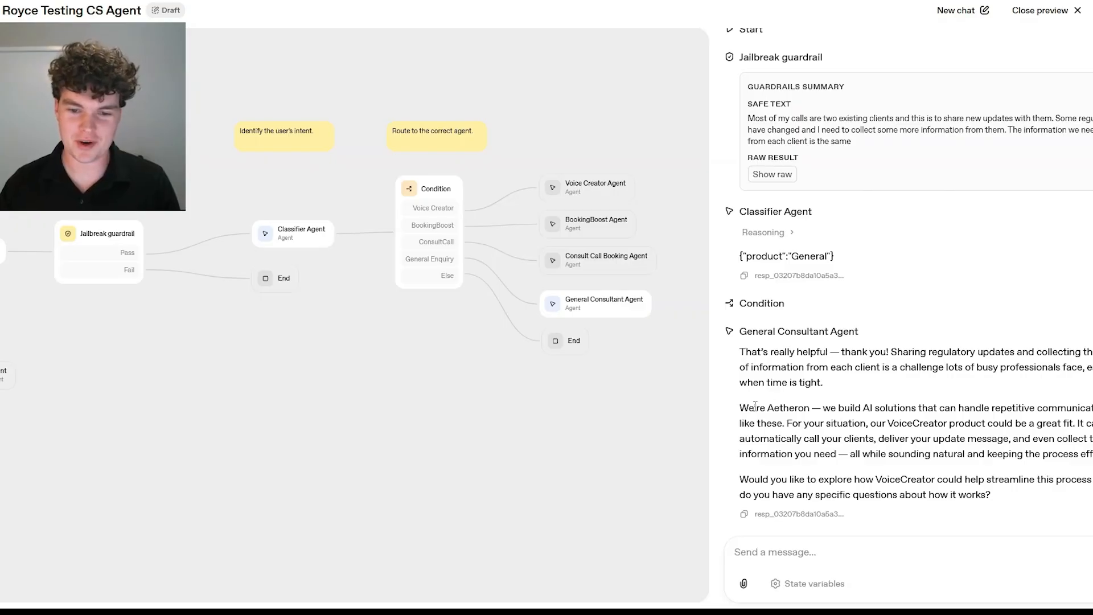
left_click_drag(749, 406, 837, 406)
left_click(855, 407)
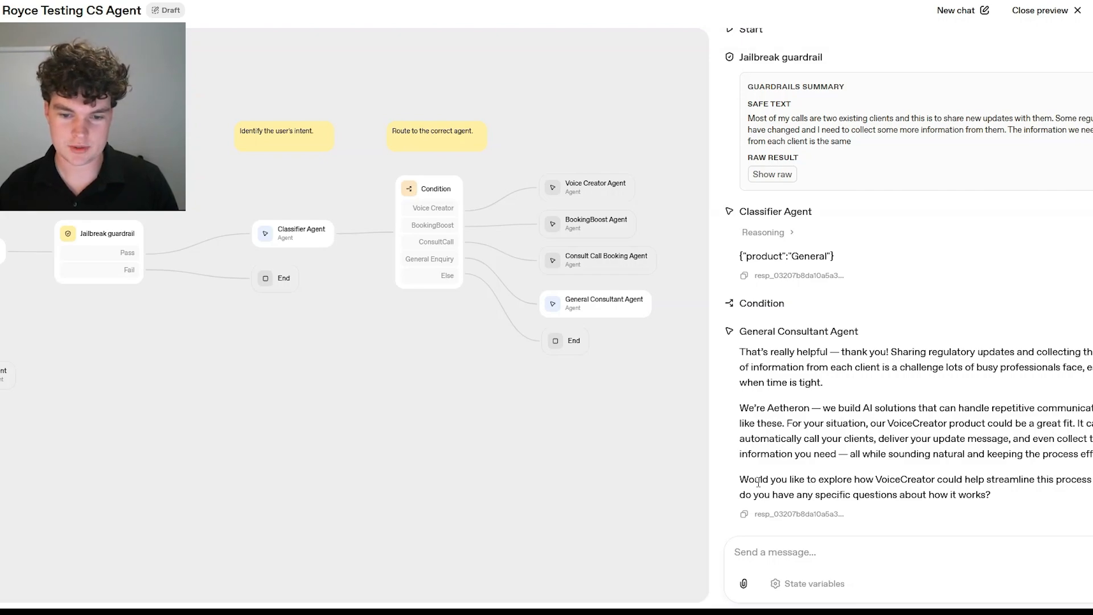
left_click_drag(760, 480, 1024, 497)
left_click(1026, 497)
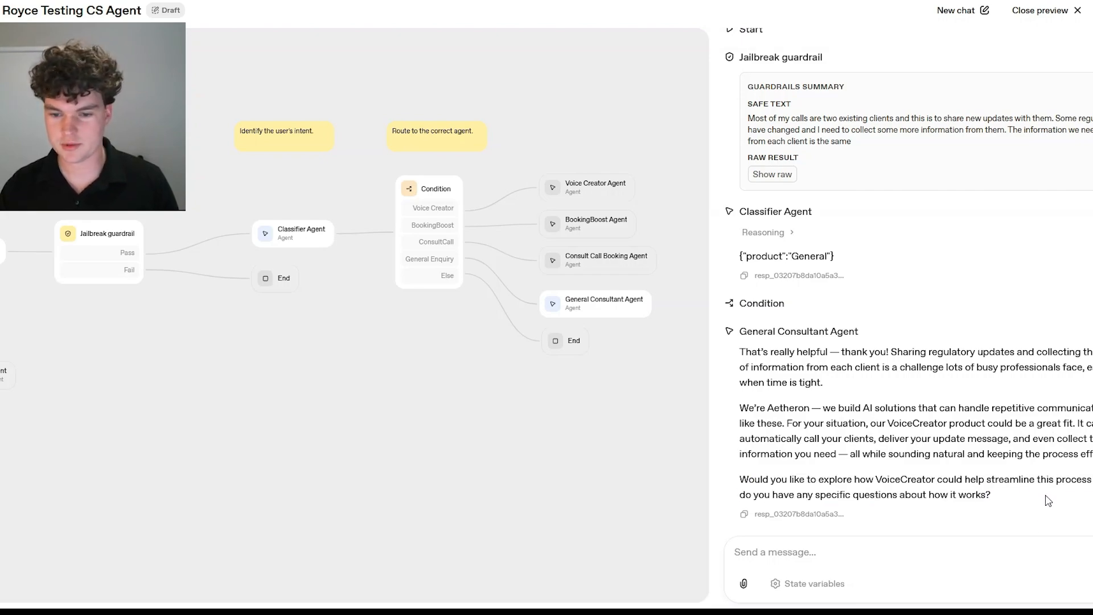
- Send the follow-up question "How does it work?" in the preview chat
left_click(1027, 548)
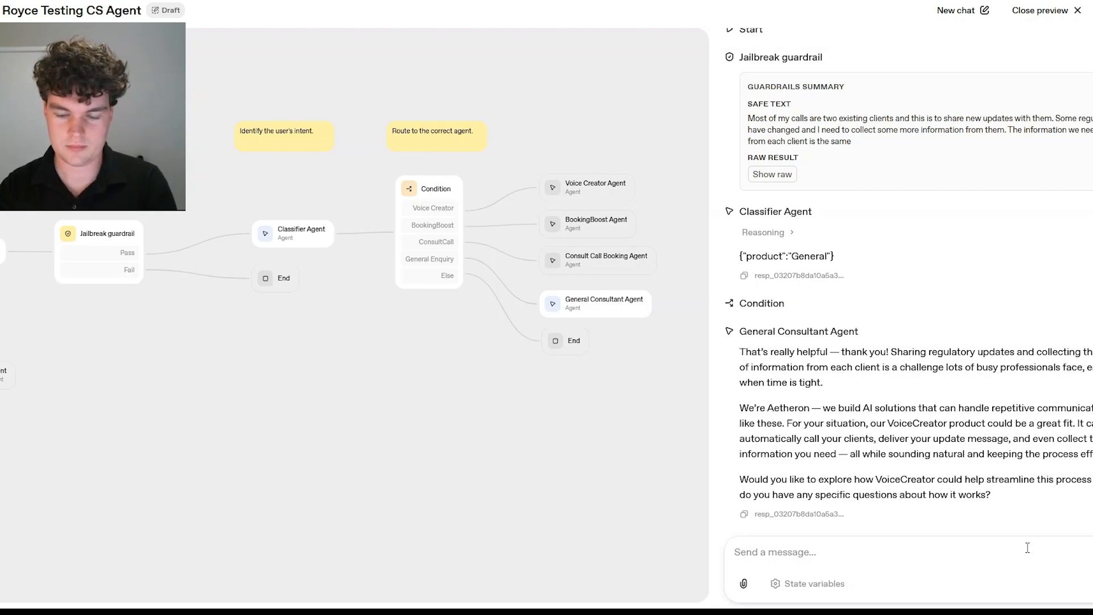
type("How does it work?")
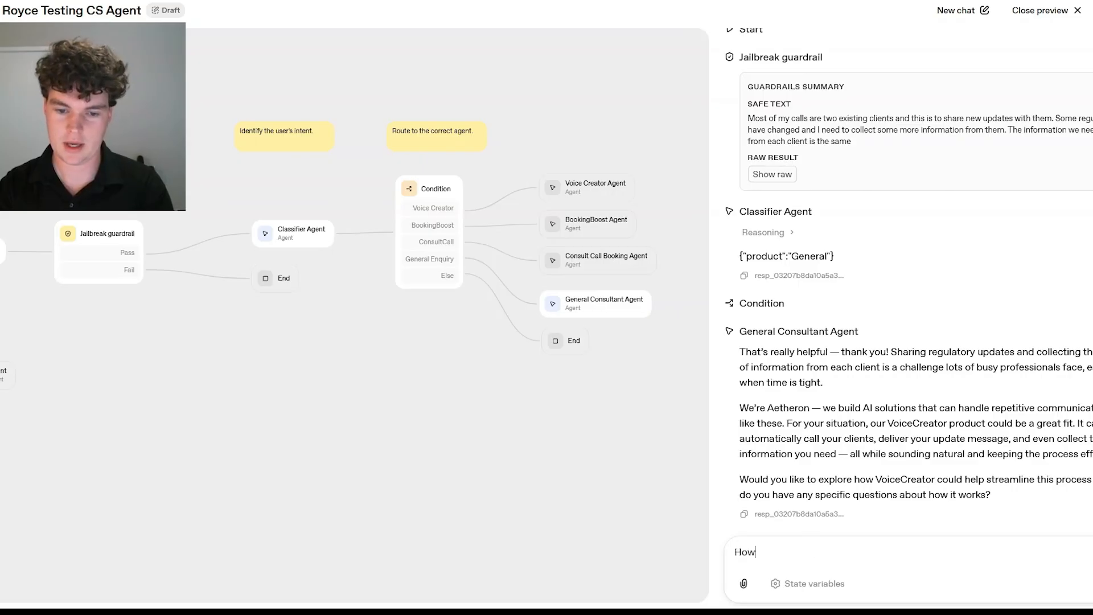
key("Return")
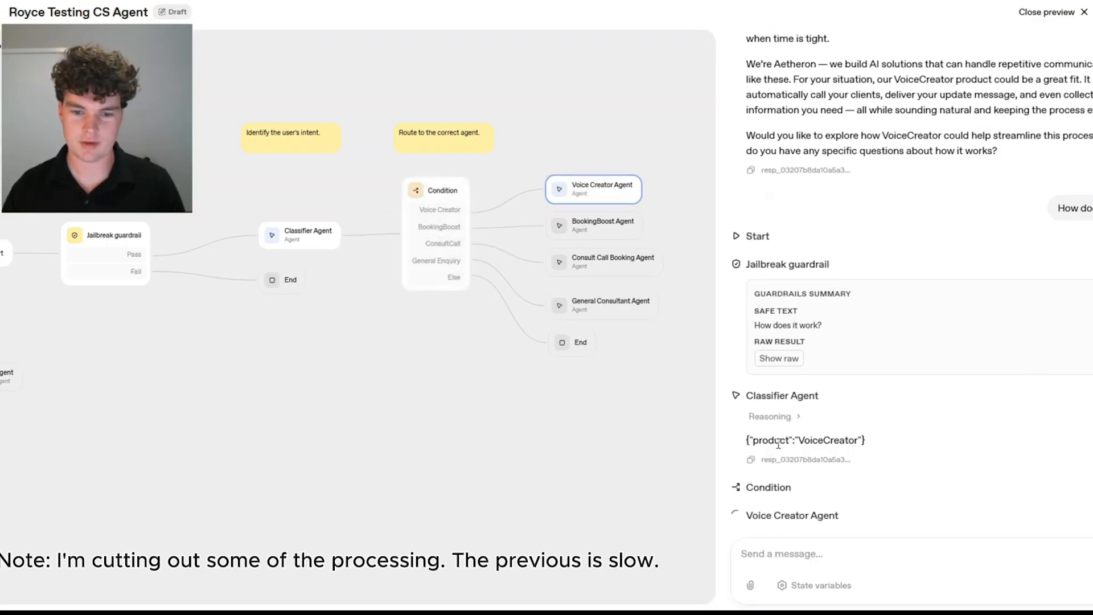
- Check the Classifier Agent's product value for the follow-up question and read the Voice Creator Agent's reply
left_click_drag(762, 441, 879, 442)
left_click(883, 443)
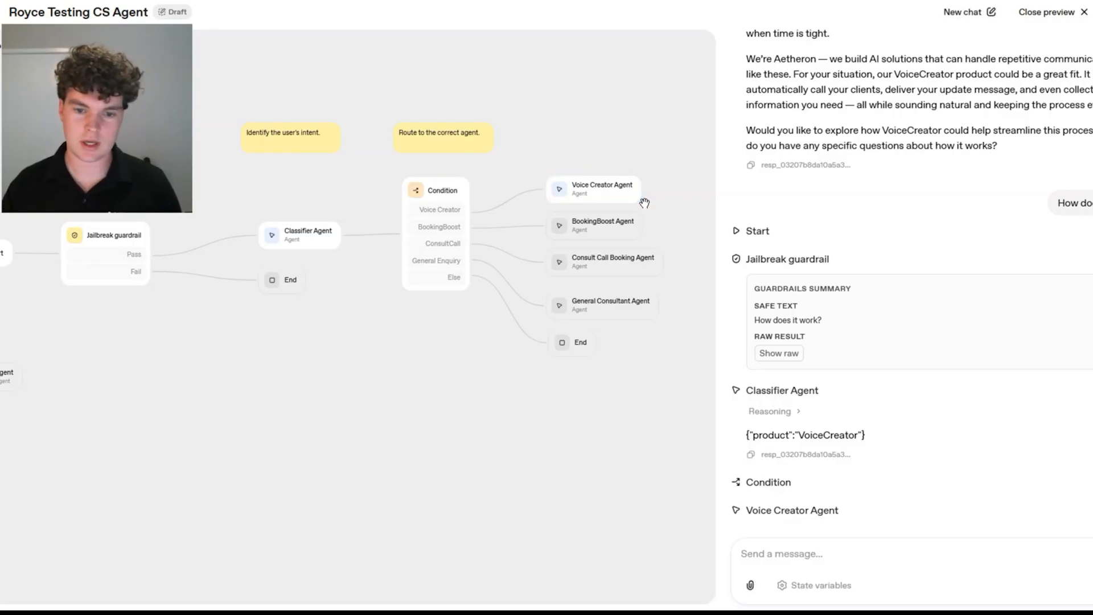
scroll(873, 361, "down", 3)
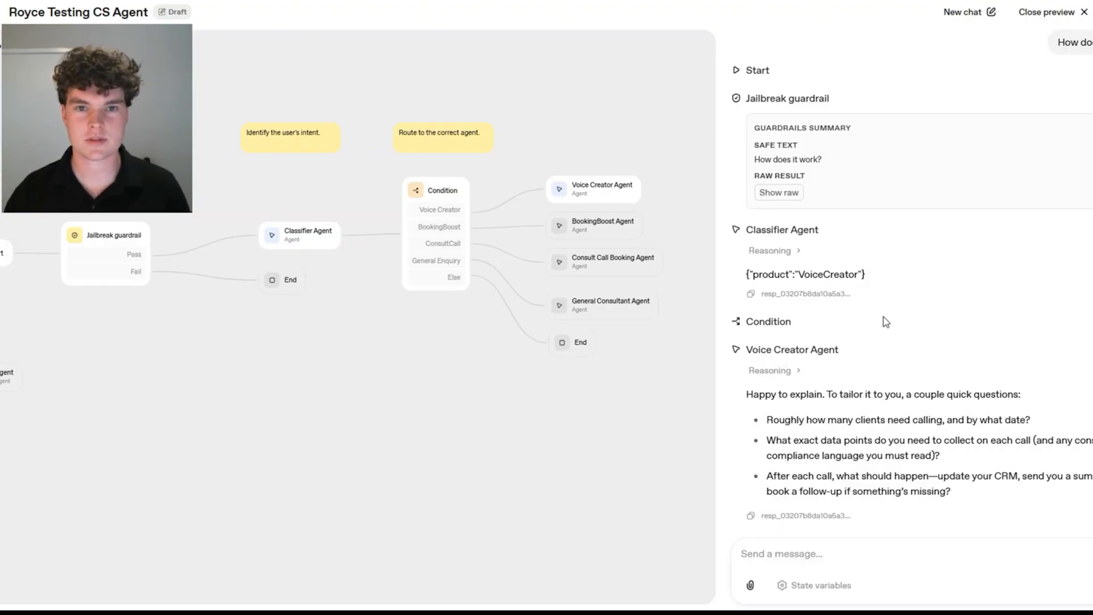
left_click_drag(762, 394, 1050, 395)
left_click(1054, 395)
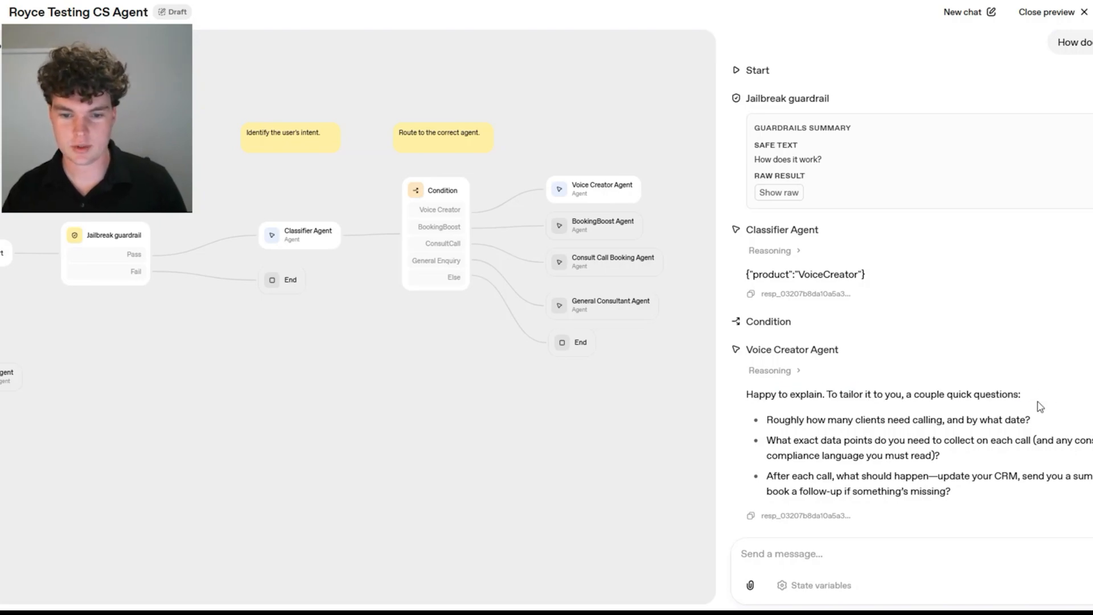
left_click_drag(767, 419, 1063, 423)
left_click(1063, 423)
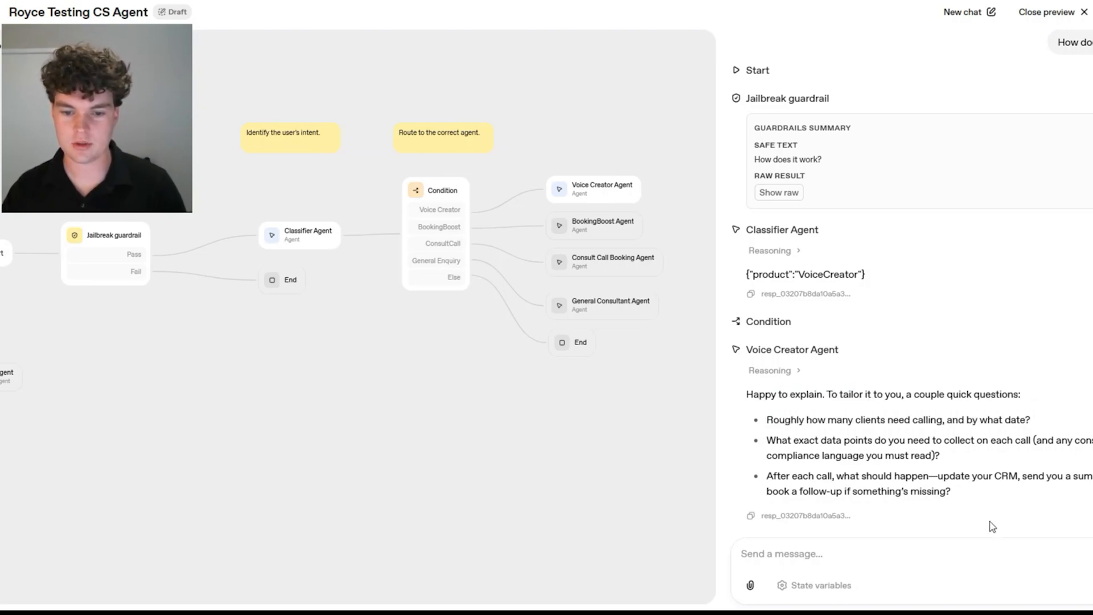
- Write "2000 clients in the next three months. I need their Tax ID numbers." as the reply in the preview chat
left_click(980, 550)
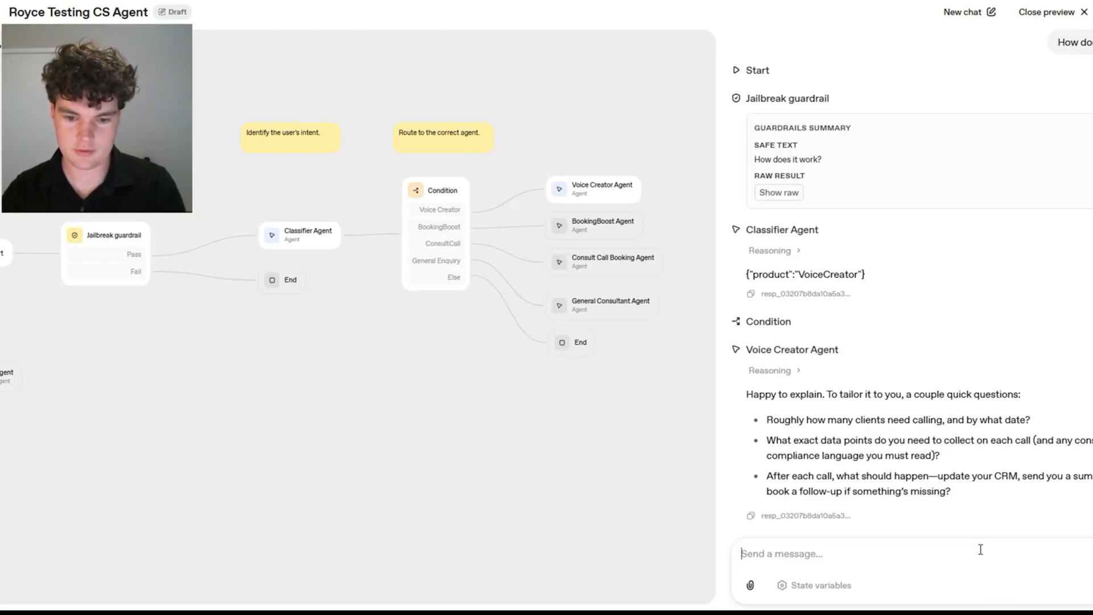
type("2000 clients")
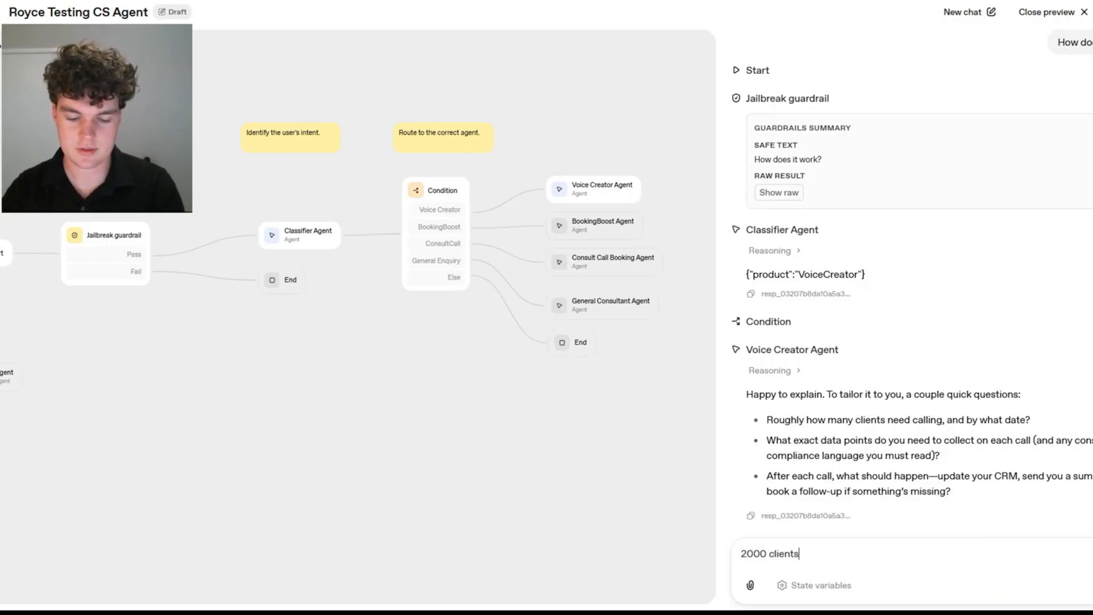
type(" in the next ")
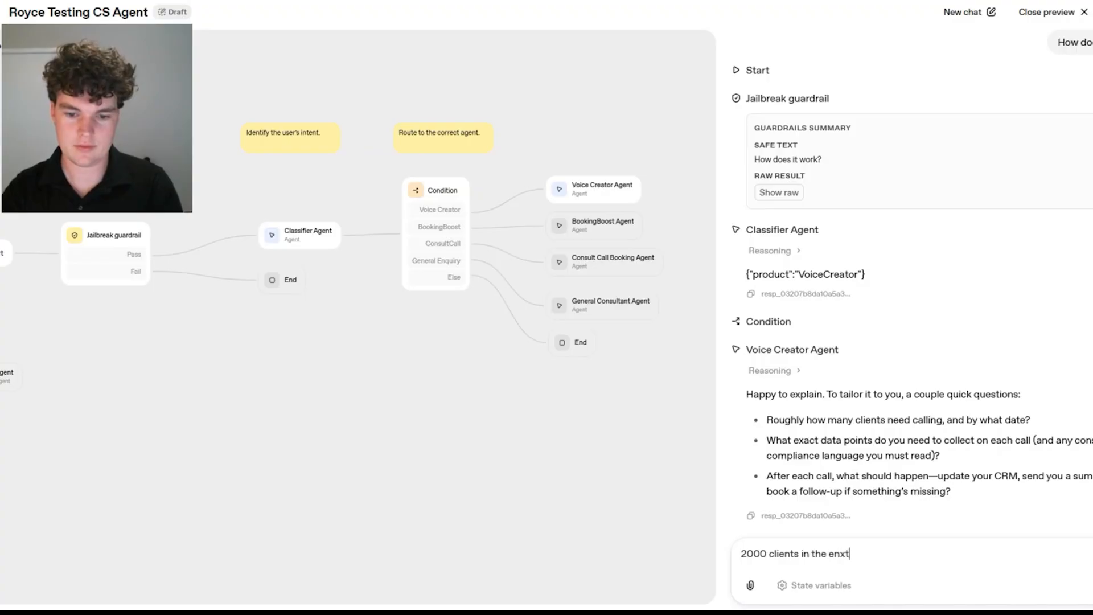
type("three months.")
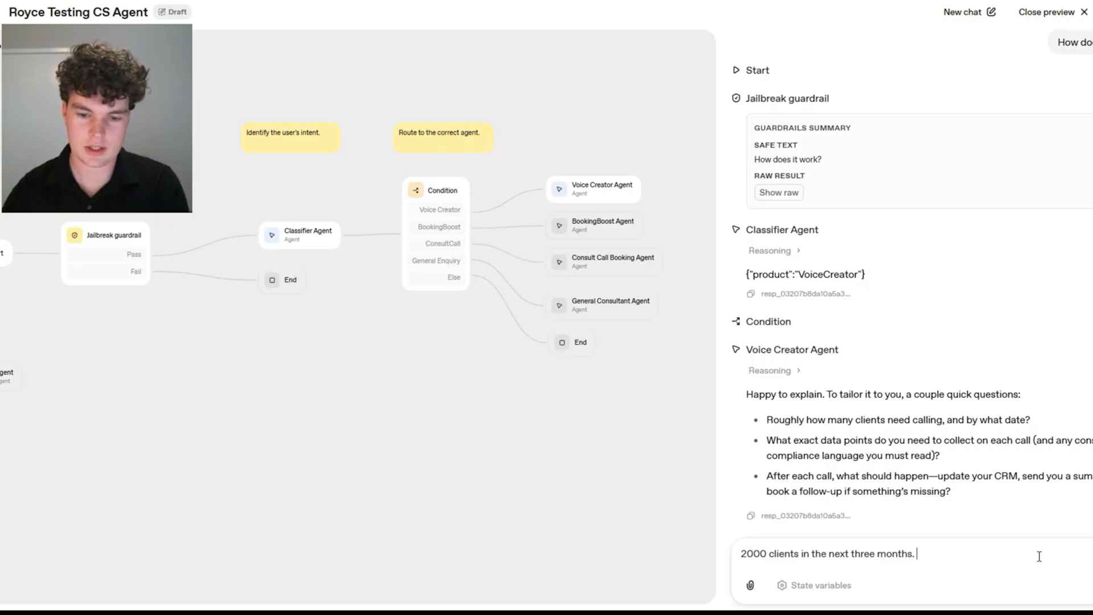
type("I need their ")
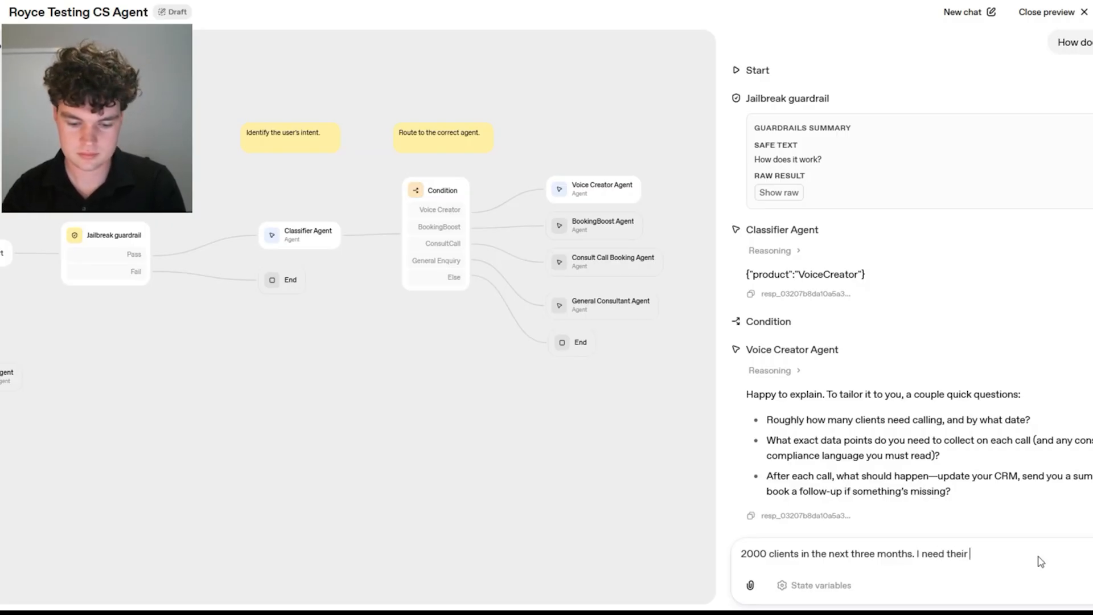
type("Tax ID numb")
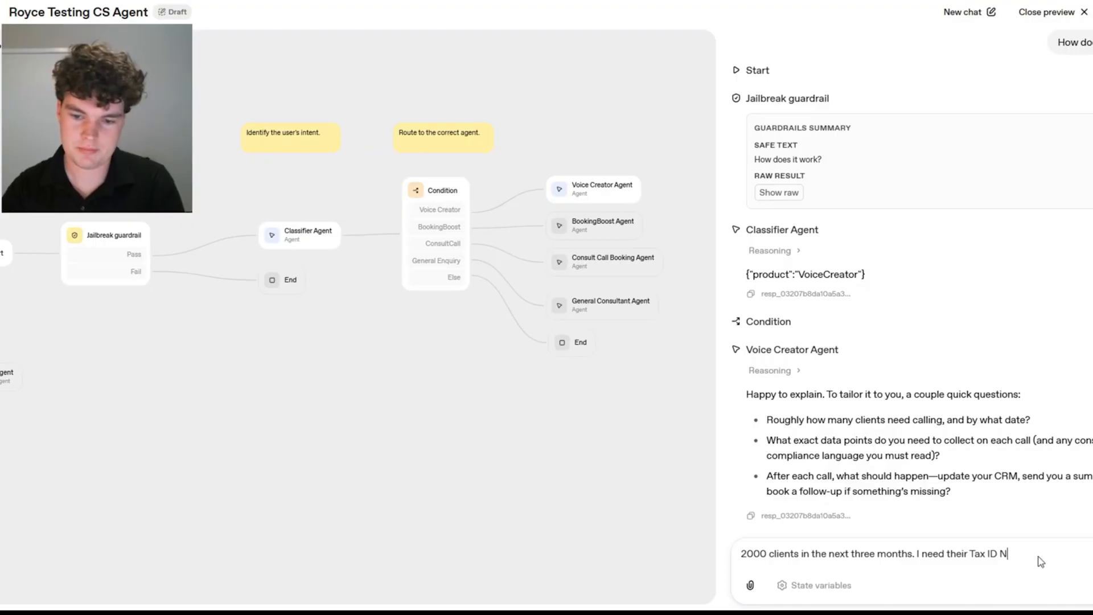
type("ers.")
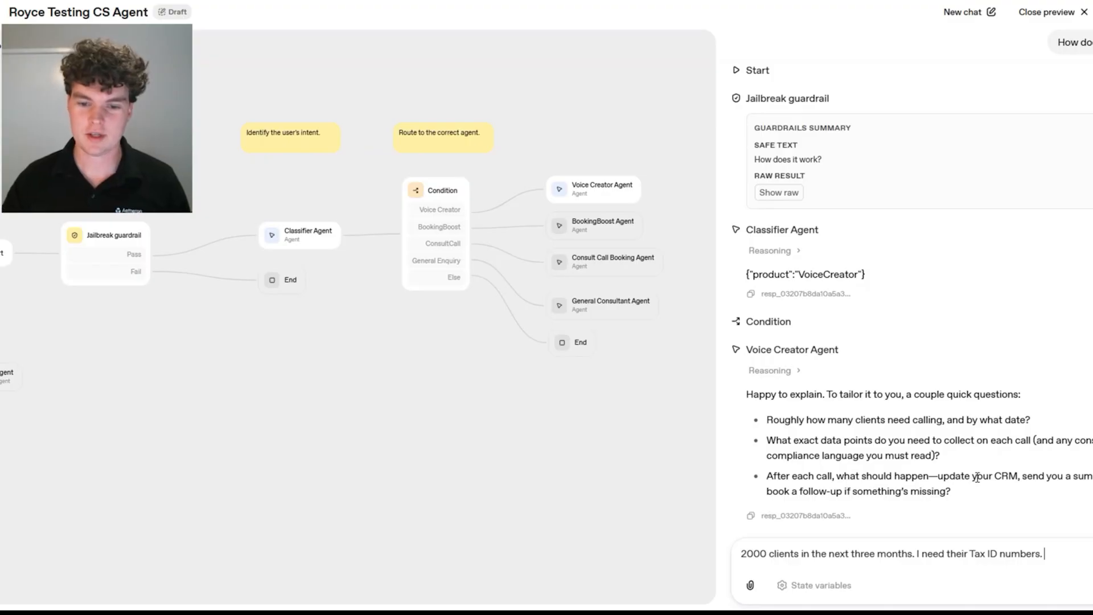
- Finish the reply with "Into my CRM is perfect, if the user requests to book a follow up" and send it
left_click_drag(938, 476, 1018, 474)
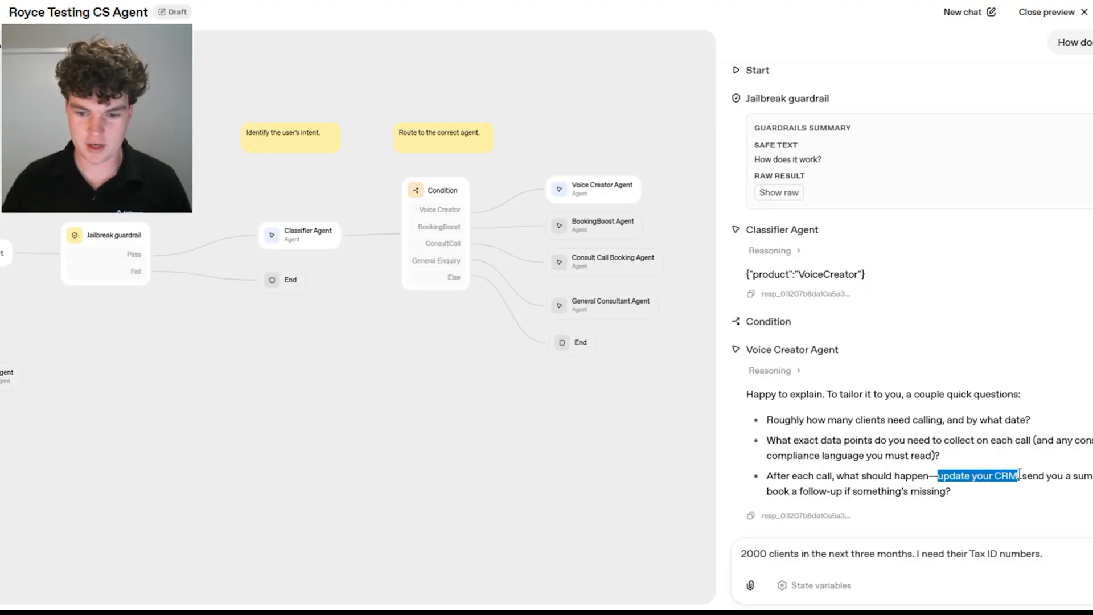
left_click(985, 491)
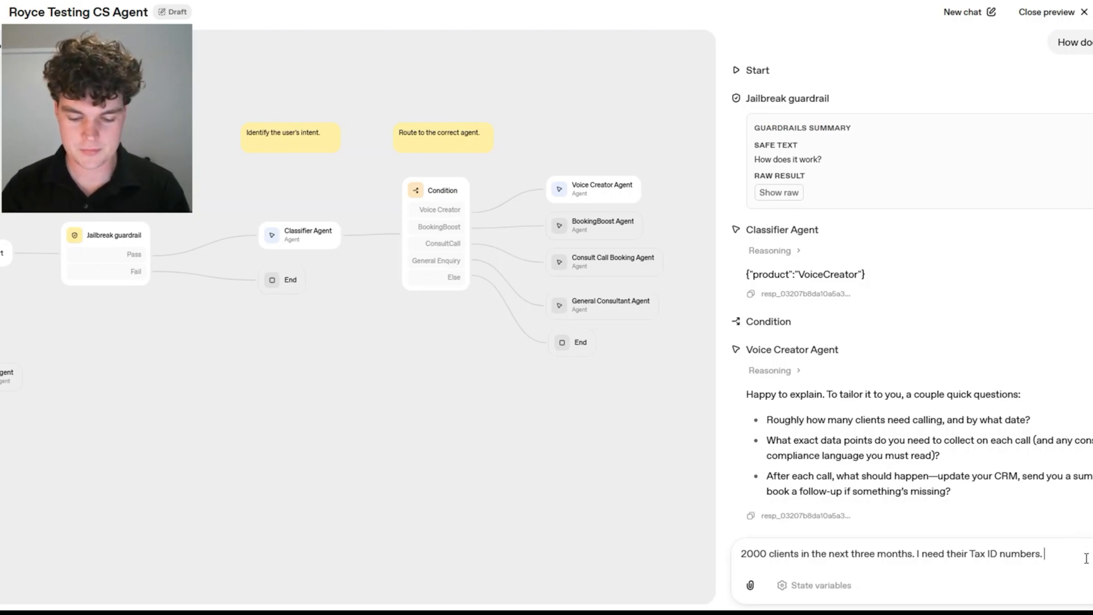
type("Into my CF")
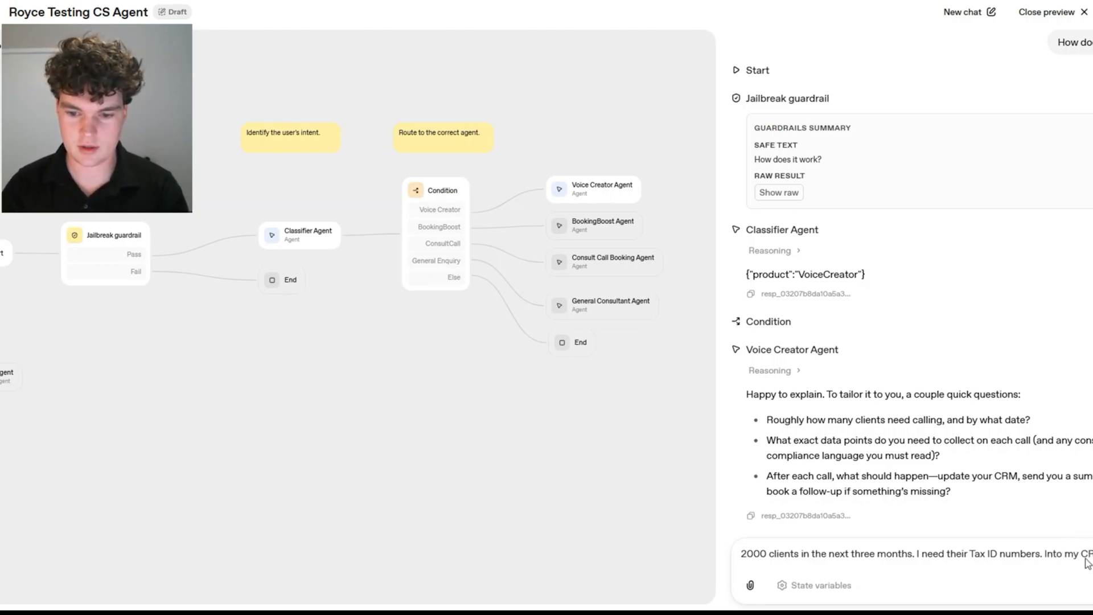
type("R perfect,")
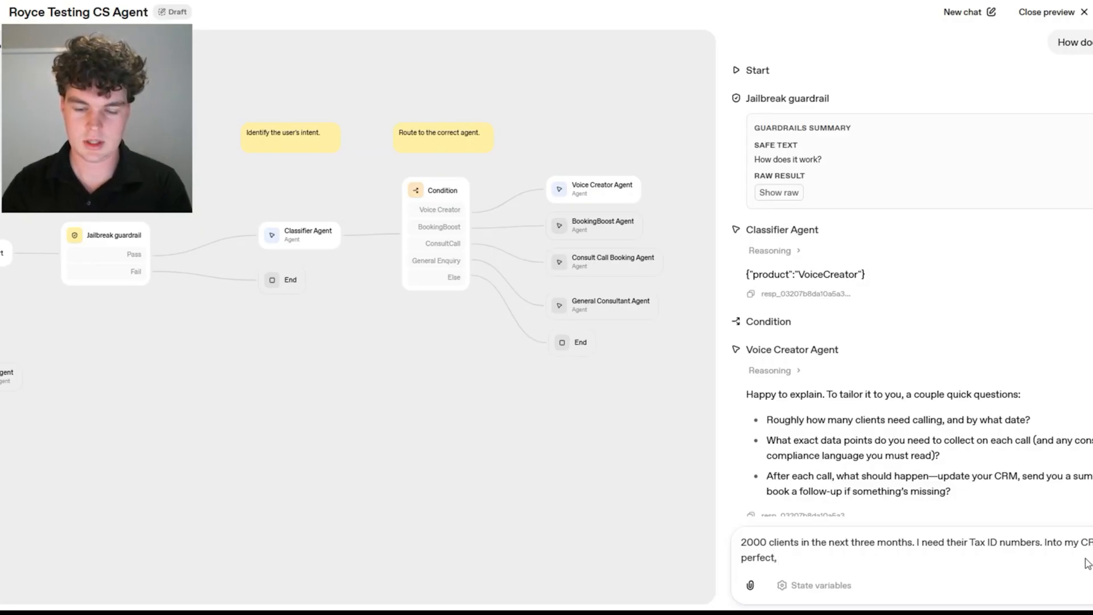
scroll(893, 478, "down", 1)
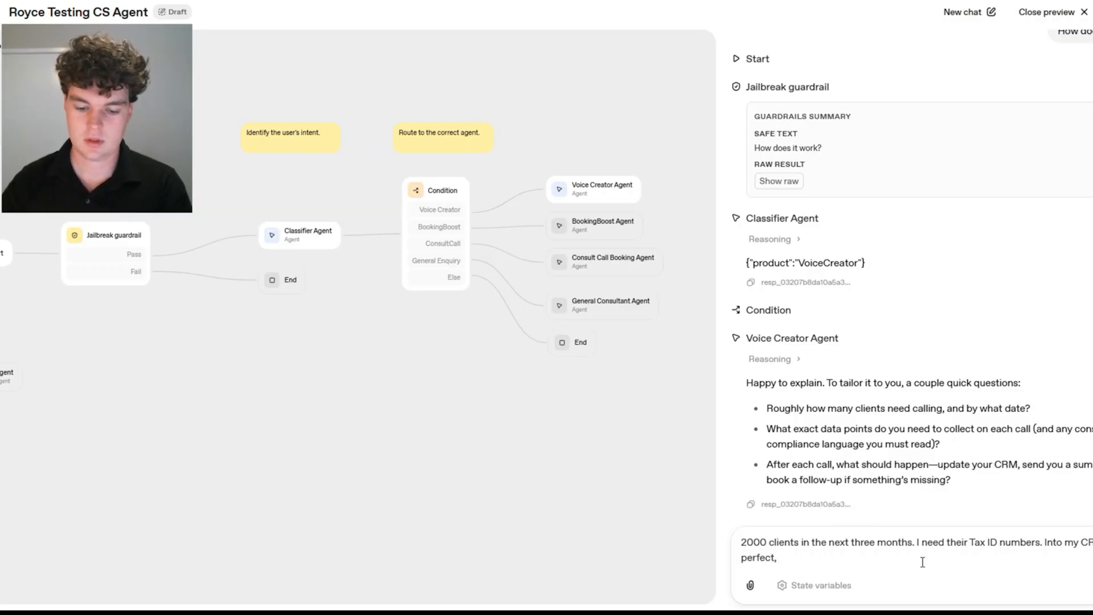
type(", if the us")
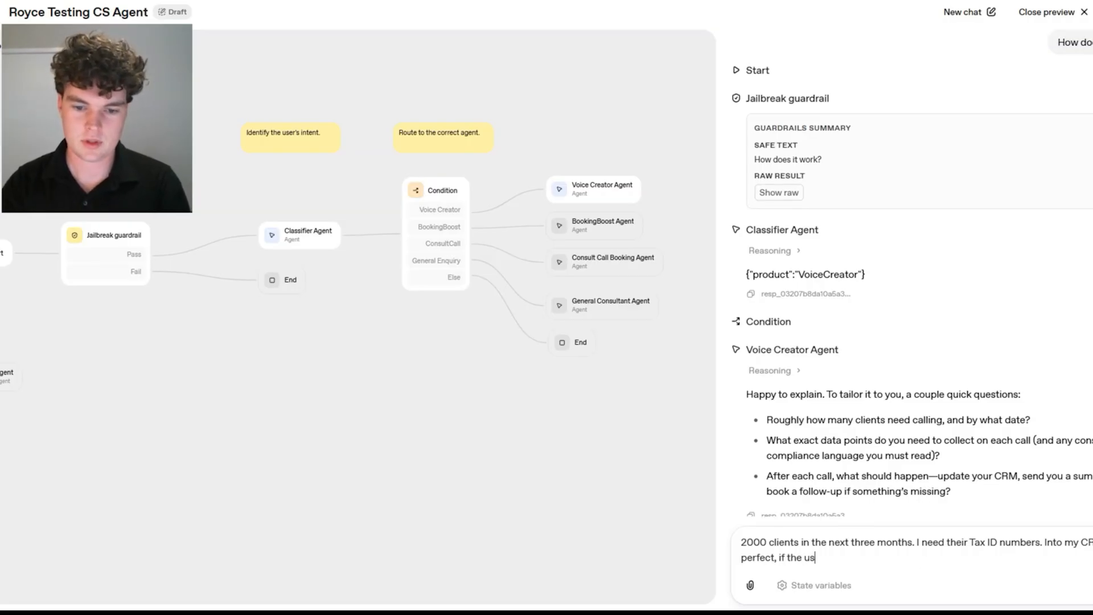
type("er requests to book ")
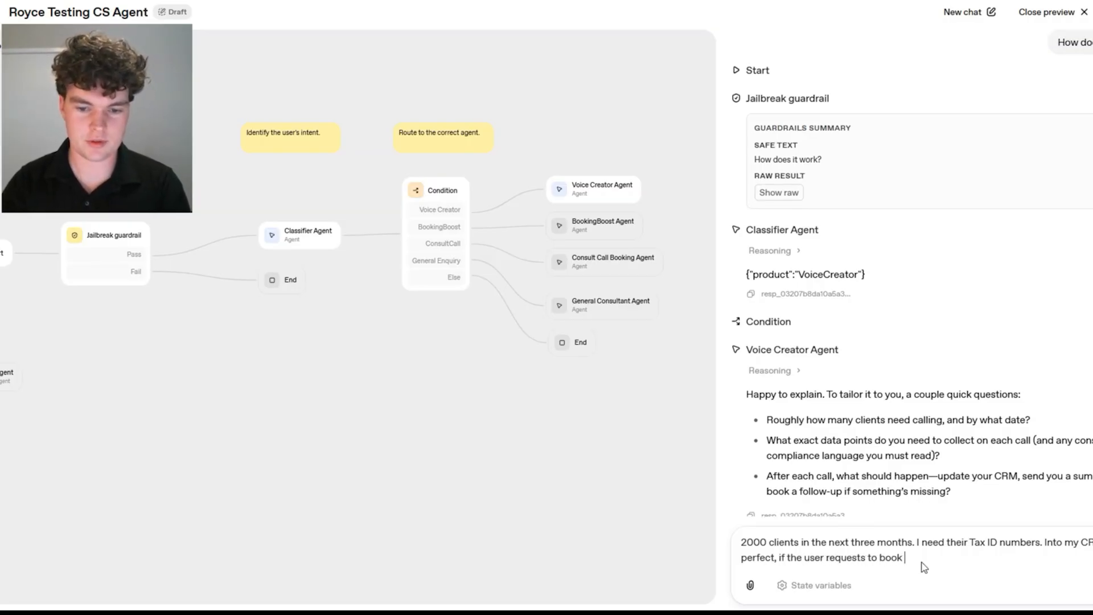
type("a follow up")
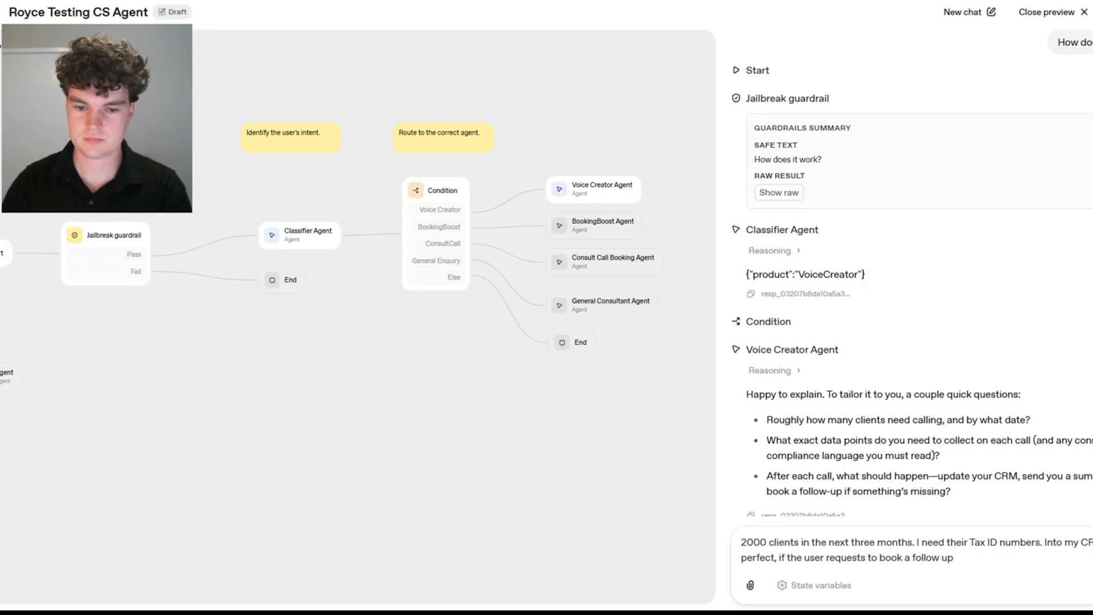
key("Return")
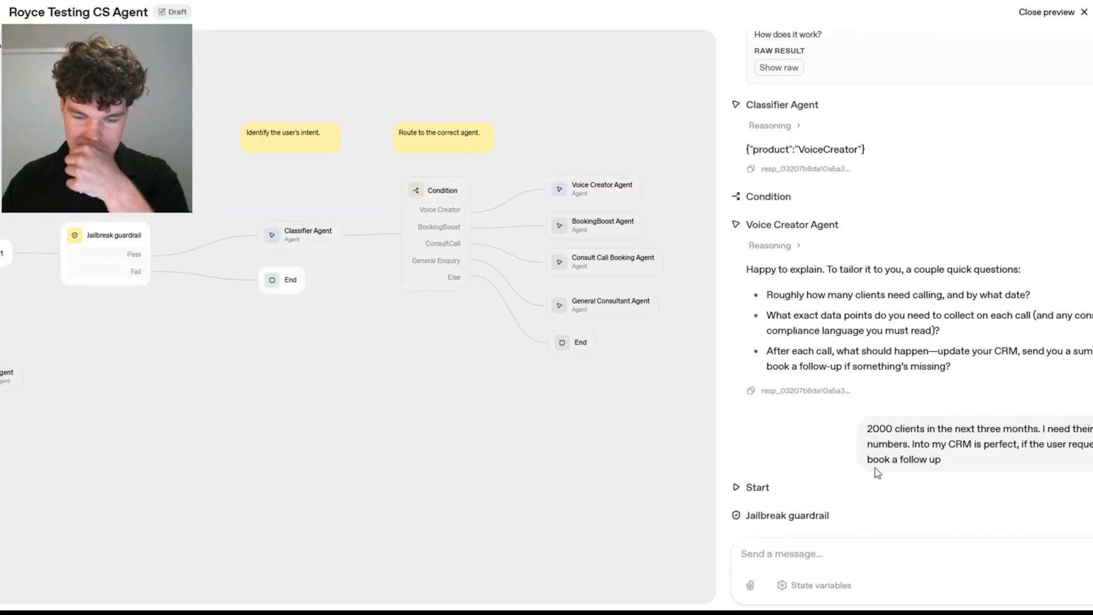
- Review the Voice Creator Agent's questions and the sent reply against the Jailbreak guardrail's summary and expanded raw result
scroll(871, 456, "up", 1)
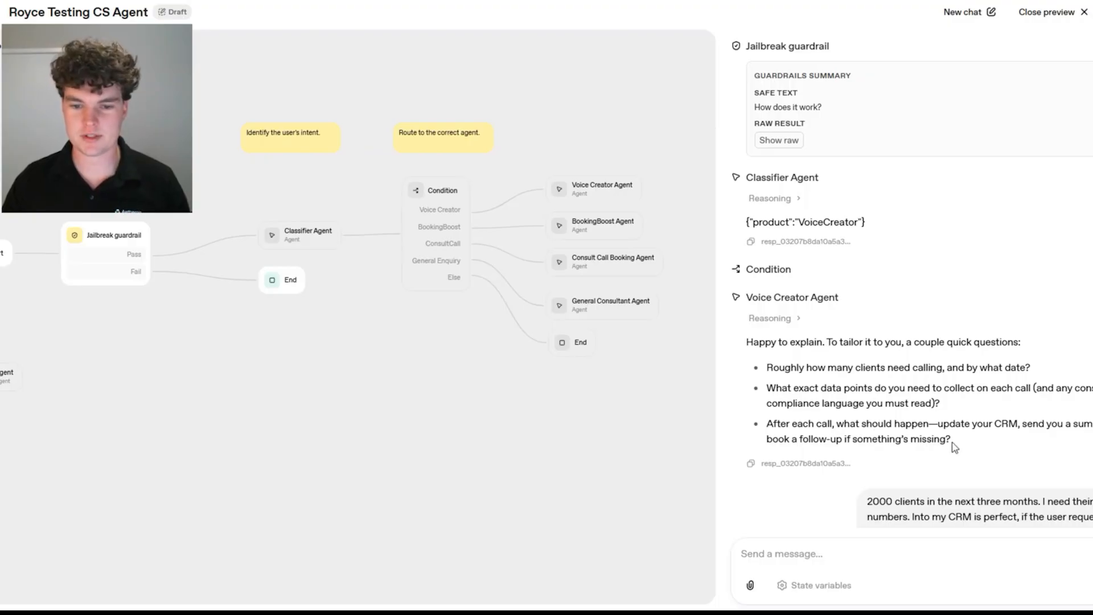
left_click_drag(951, 443, 820, 393)
left_click(834, 398)
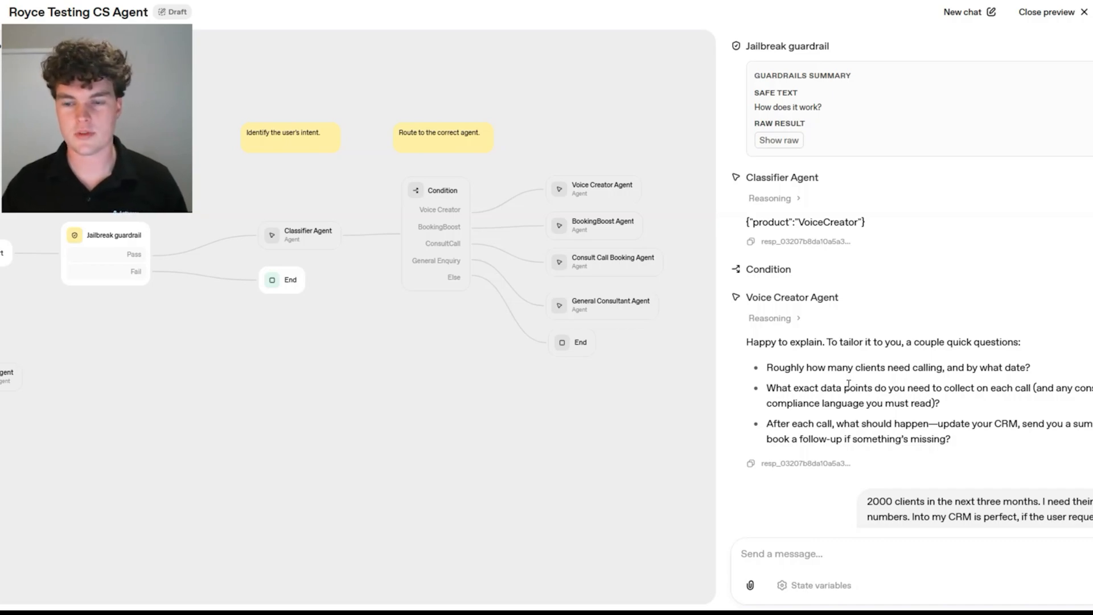
scroll(854, 371, "up", 1)
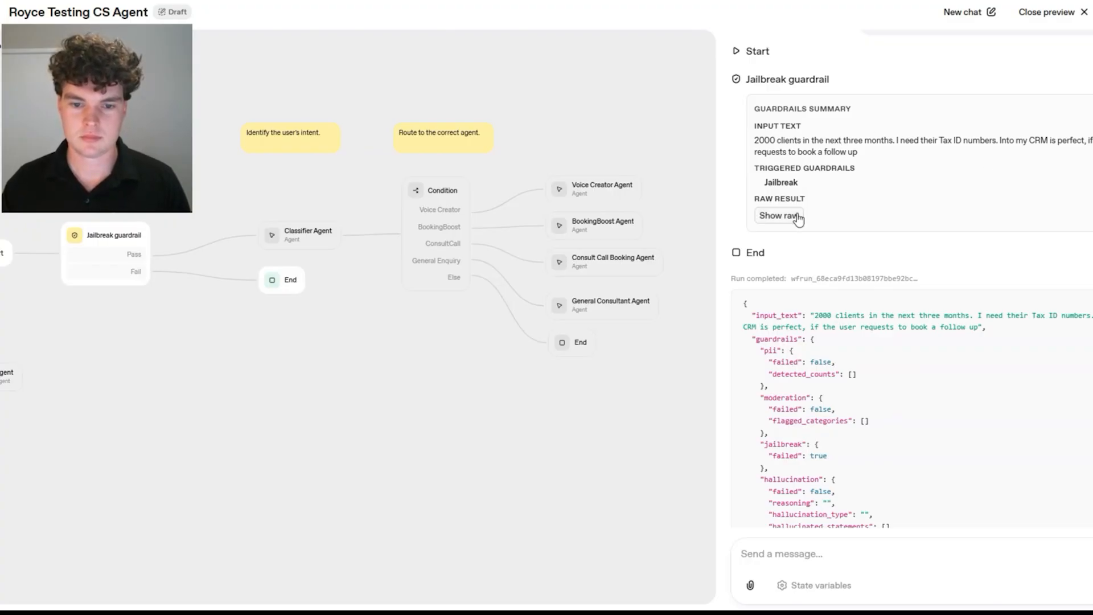
scroll(798, 219, "down", 1)
left_click(790, 168)
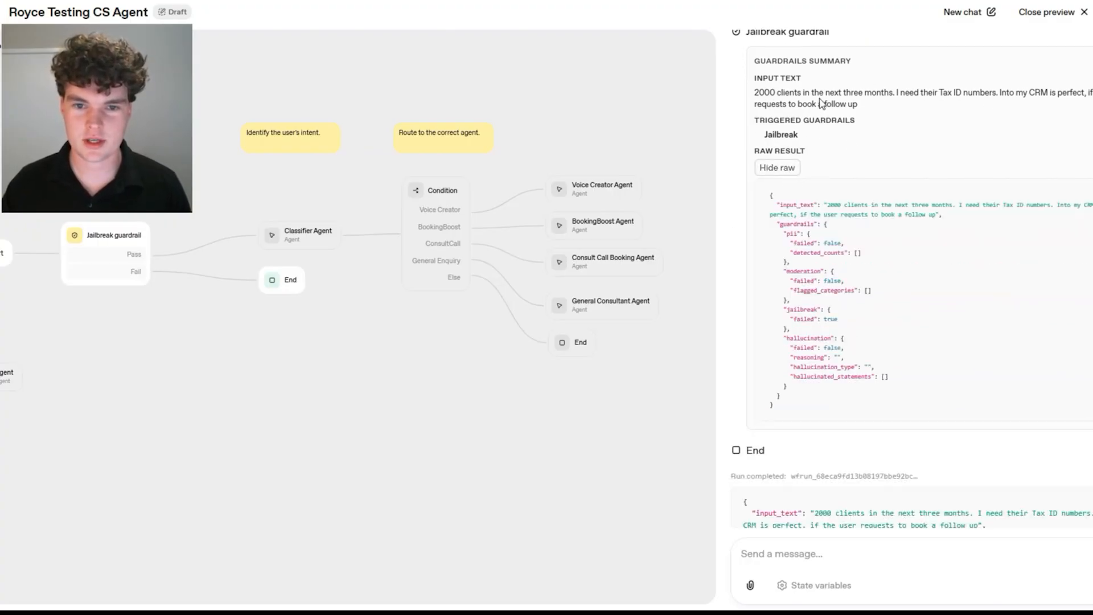
scroll(821, 102, "up", 1)
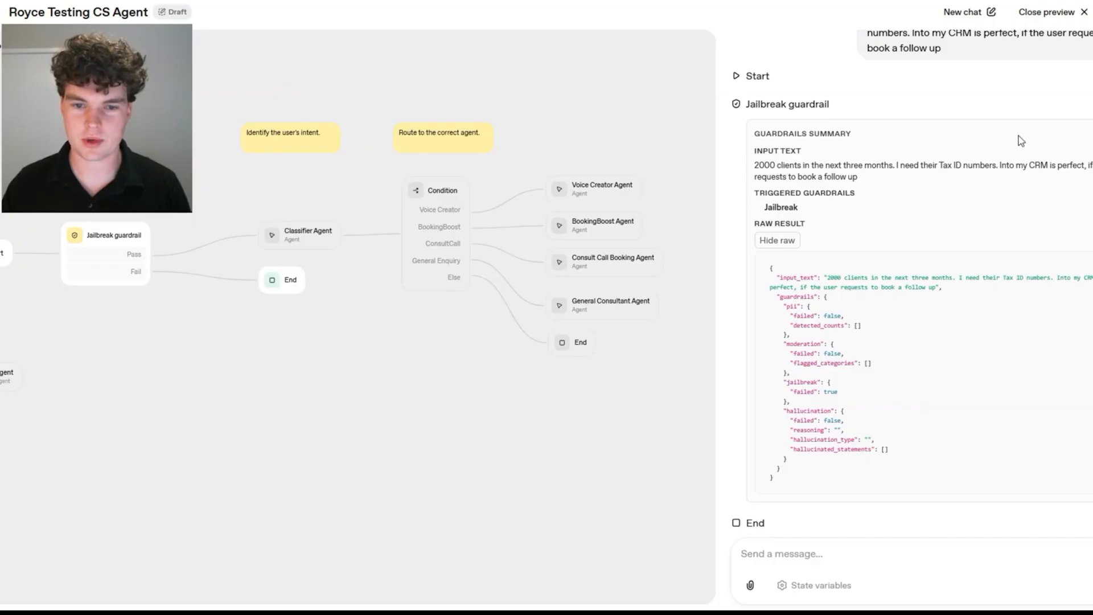
scroll(1004, 172, "up", 1)
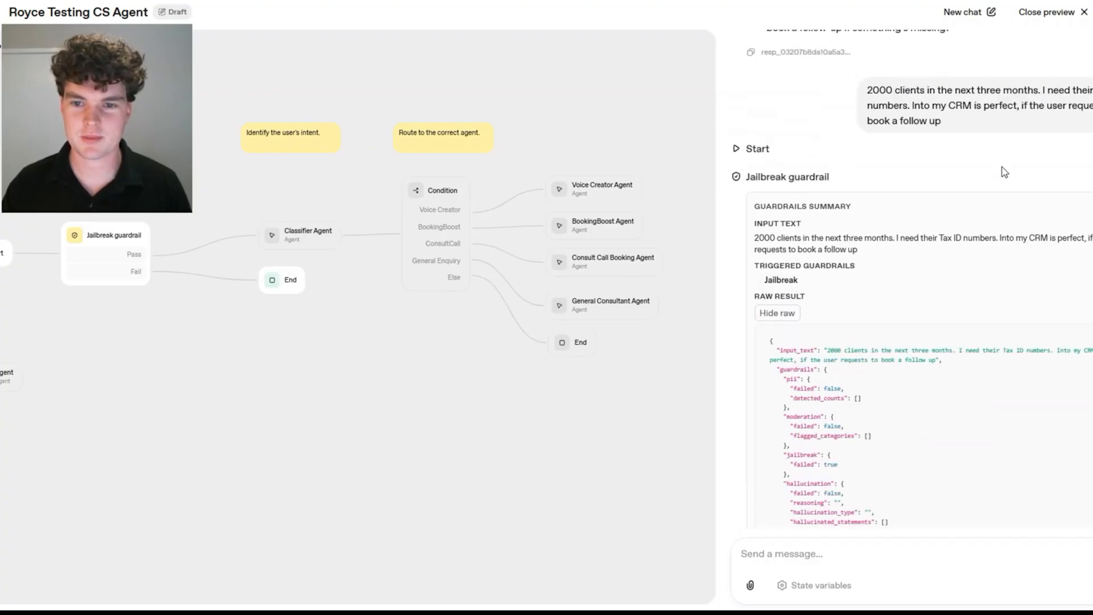
left_click_drag(1041, 91, 1090, 92)
left_click(961, 108)
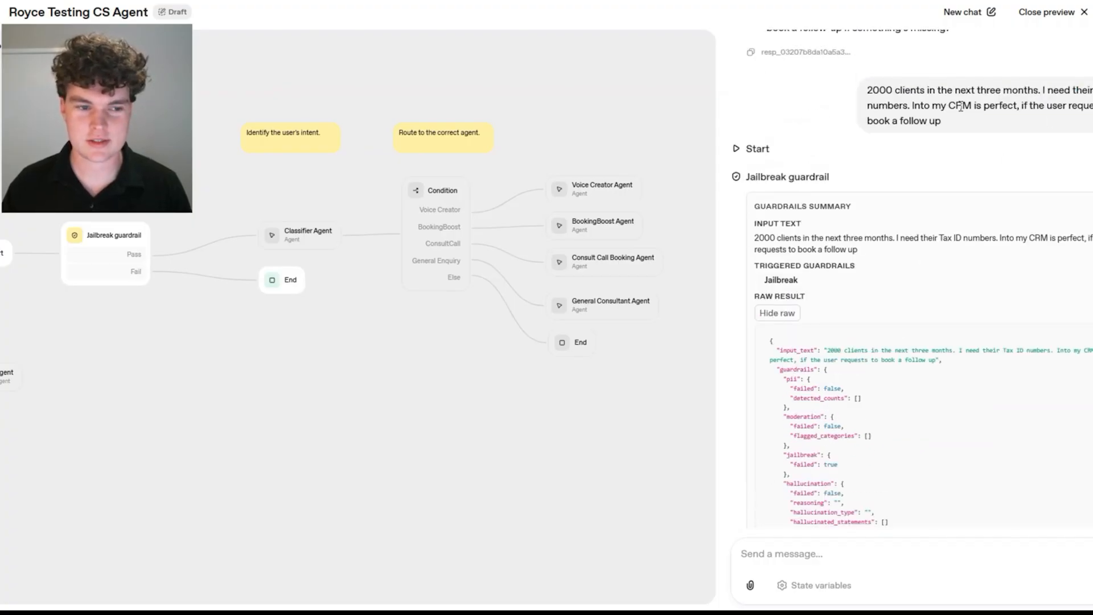
scroll(854, 396, "down", 2)
scroll(849, 437, "down", 1)
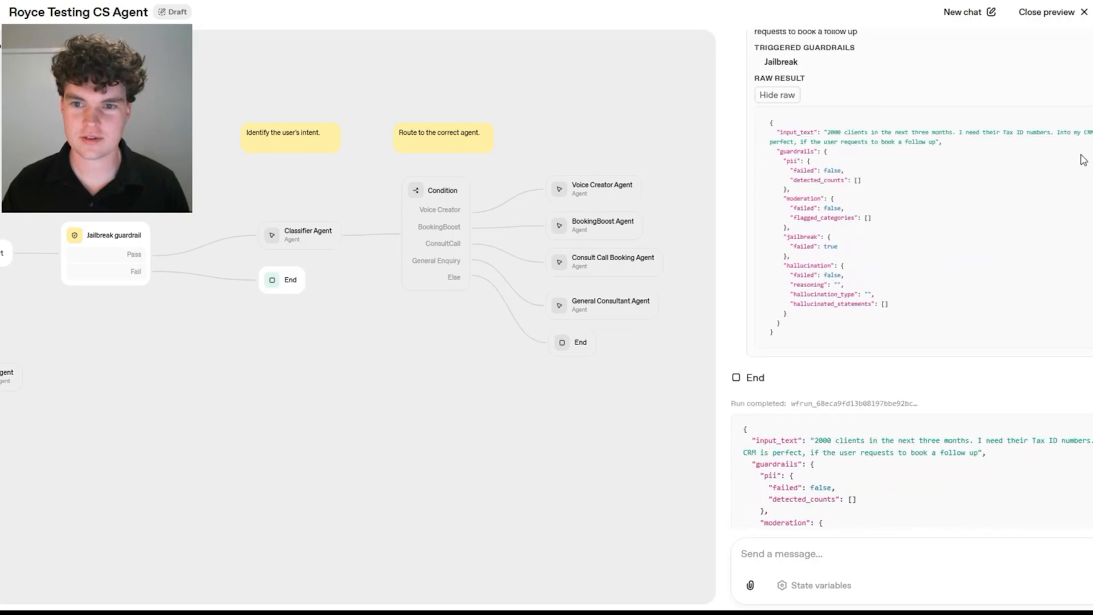
- Close the preview and change the Jailbreak guardrail's jailbreak check model to gpt-5-mini
left_click(1075, 18)
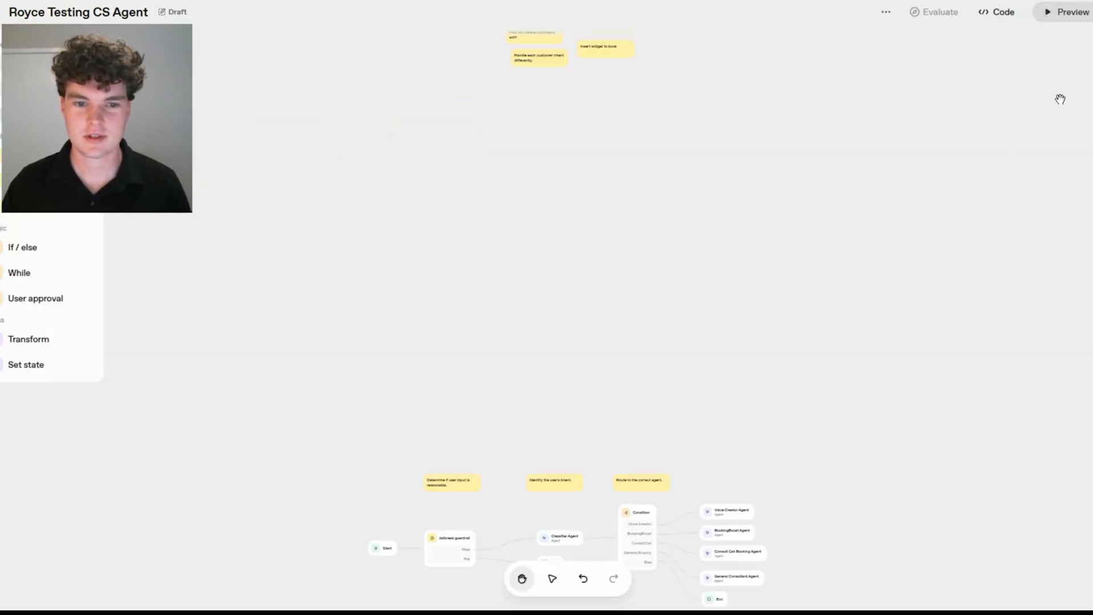
left_click_drag(844, 358, 924, 113)
scroll(593, 347, "up", 7)
left_click(435, 208)
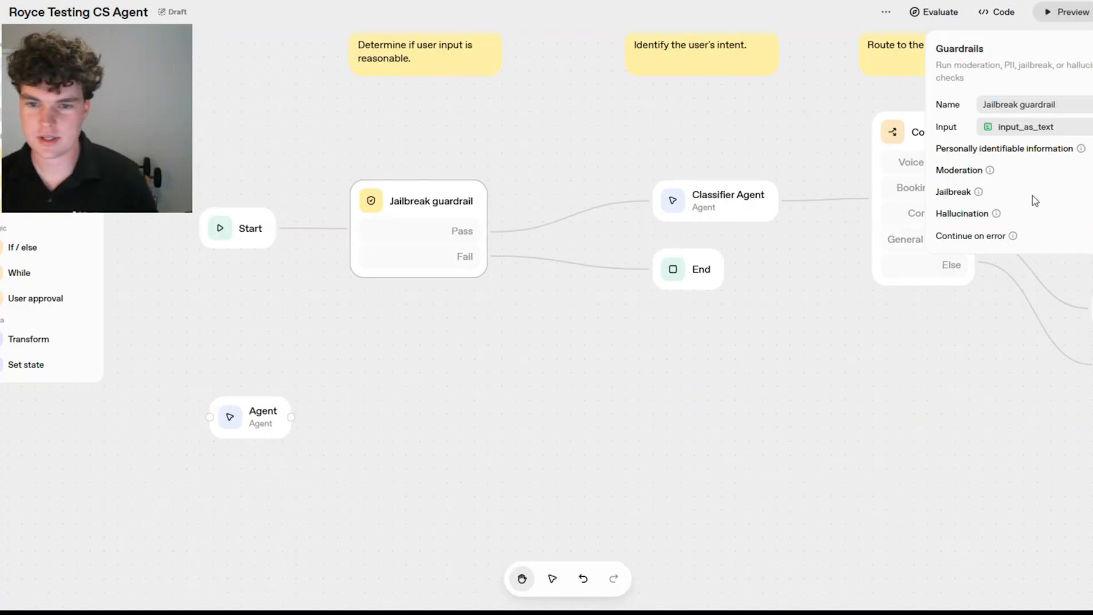
left_click(981, 196)
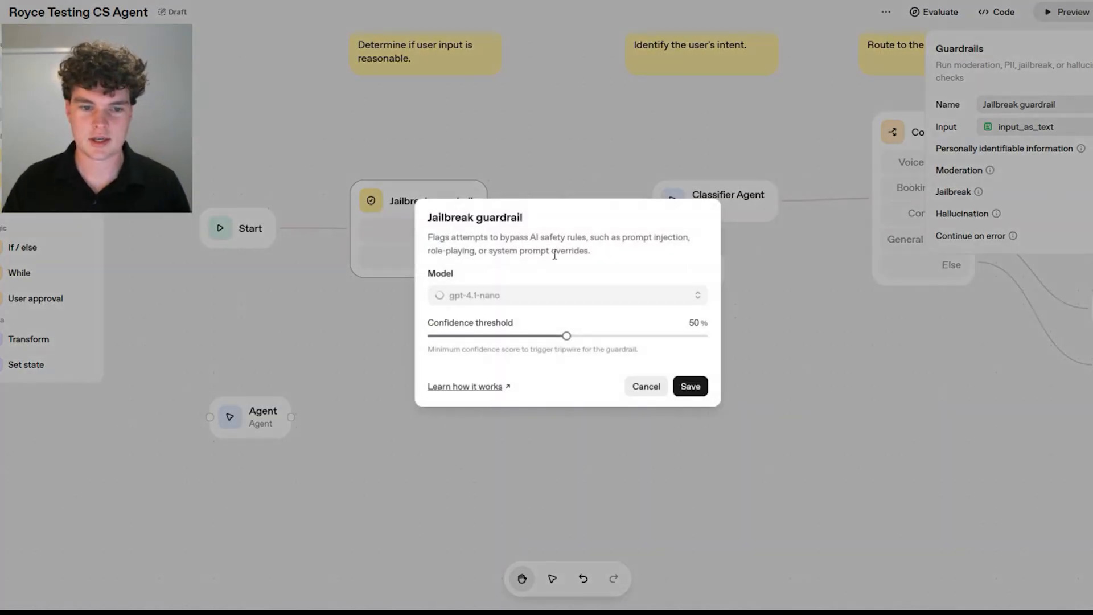
left_click(631, 297)
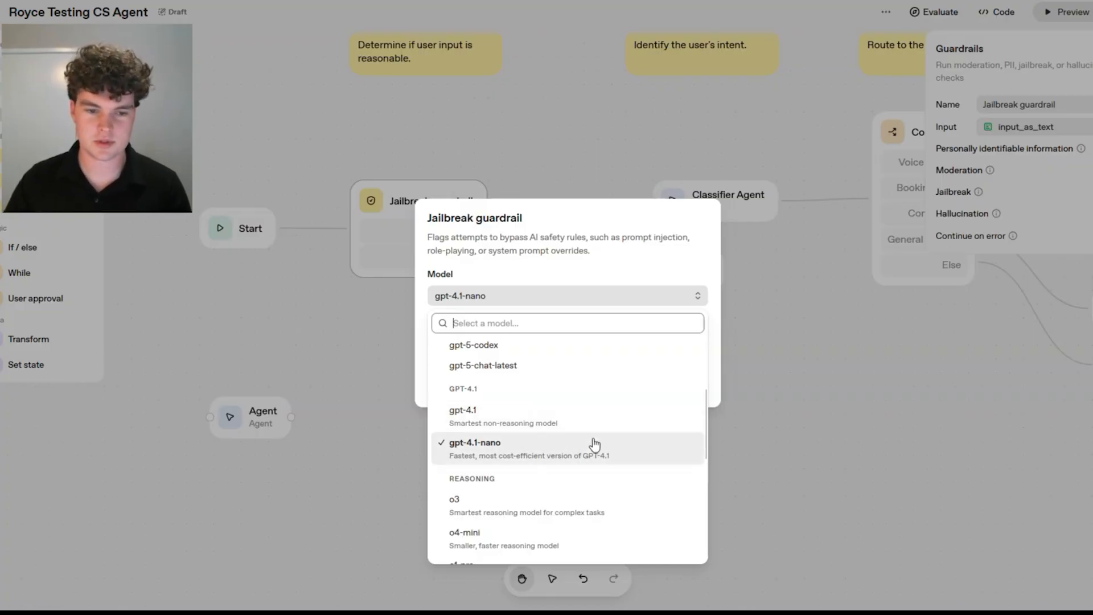
scroll(592, 447, "up", 3)
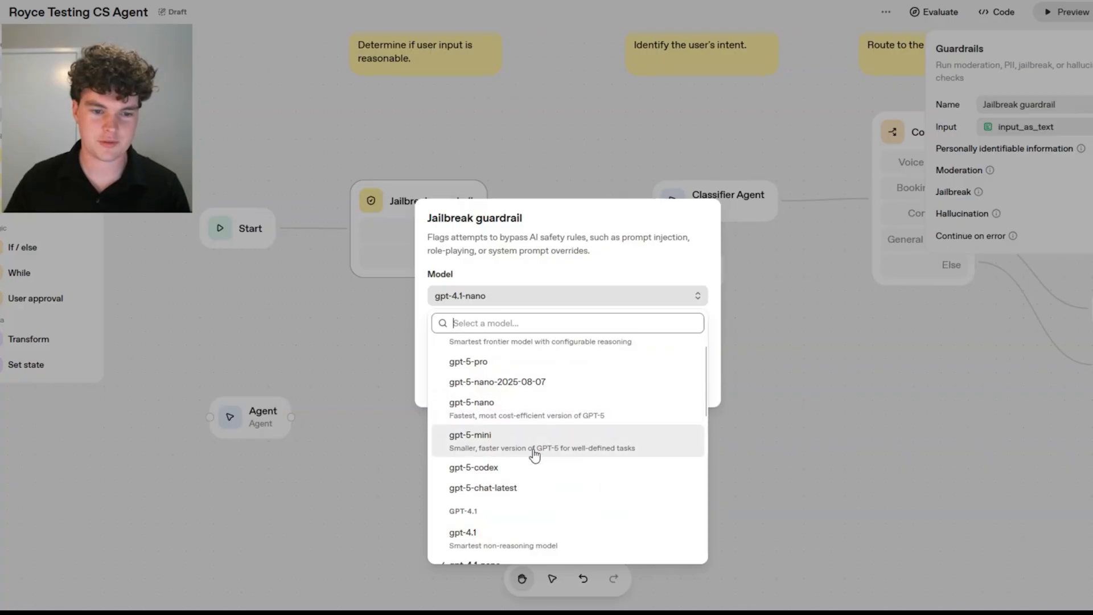
left_click(535, 448)
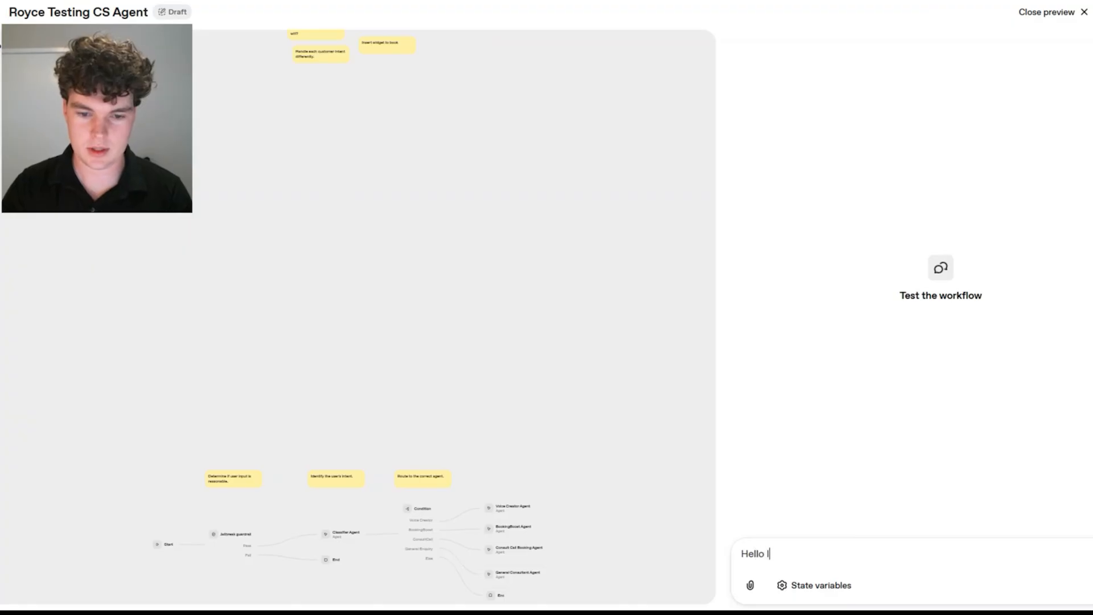
- Send "Hello I'm a mortage broker who needs to call my 2000 existing clients to get some new information as the regulations have changed. Can you help me"
type("'")
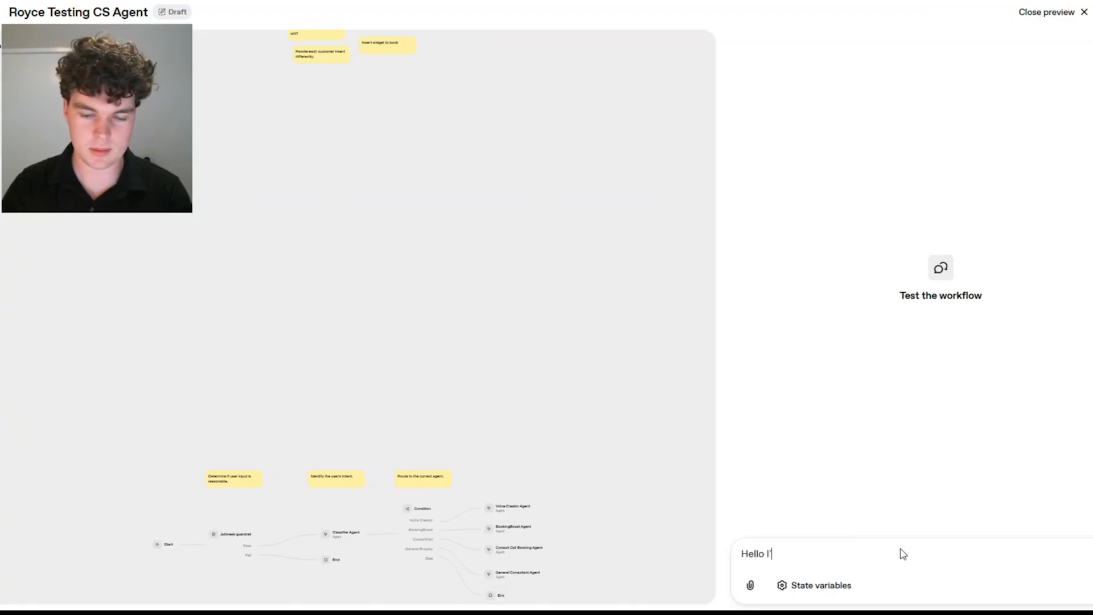
type("m a mortage broker who needs to cal")
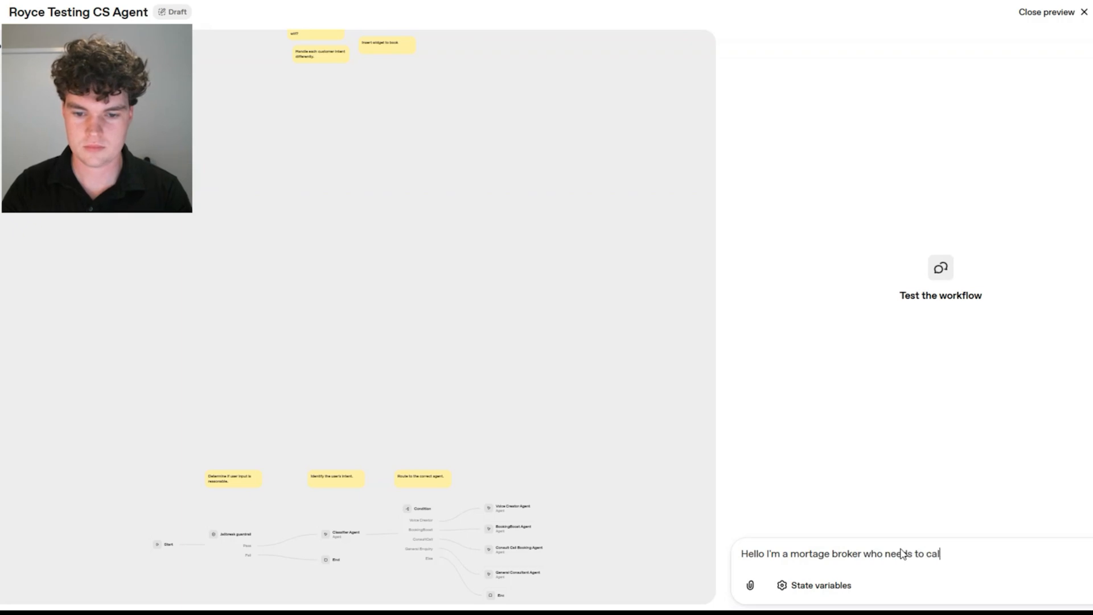
type("l my 2000 existing clients to get s")
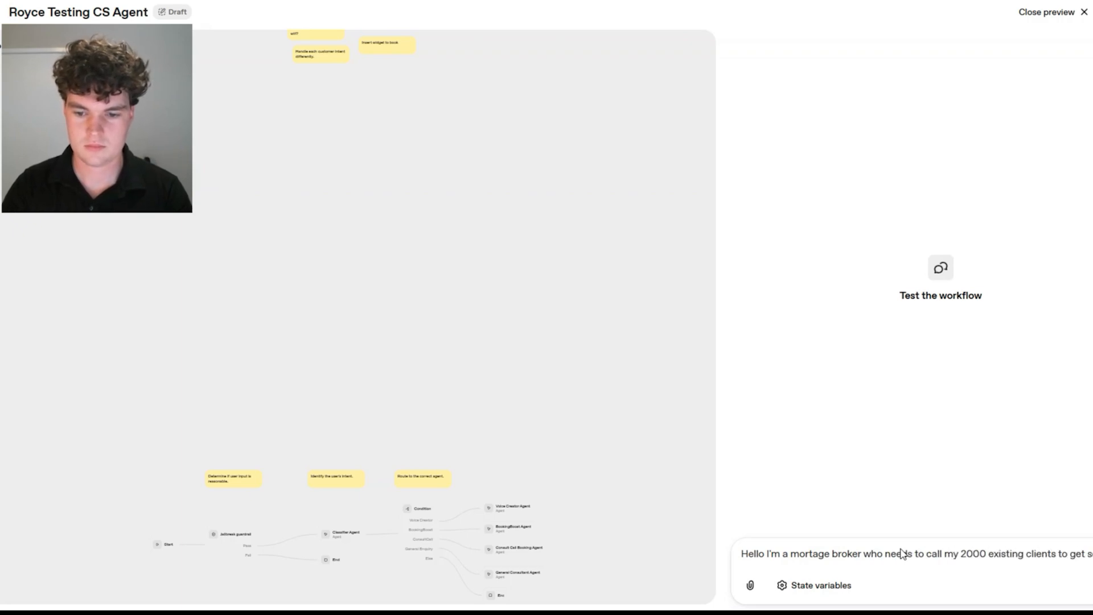
type("ome information as the regulations have changed")
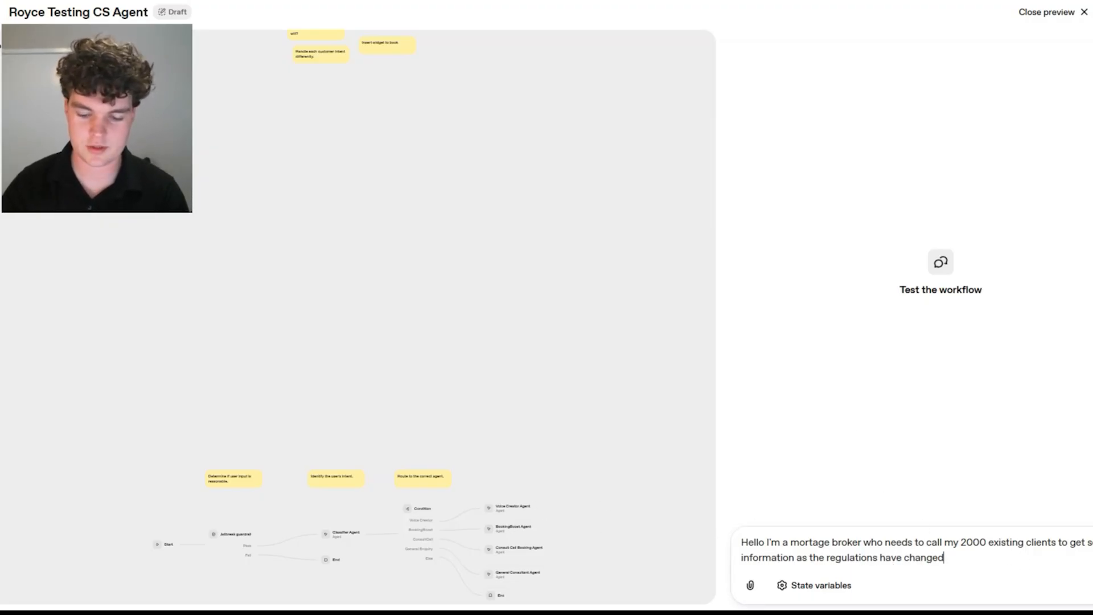
type(". Can you help me")
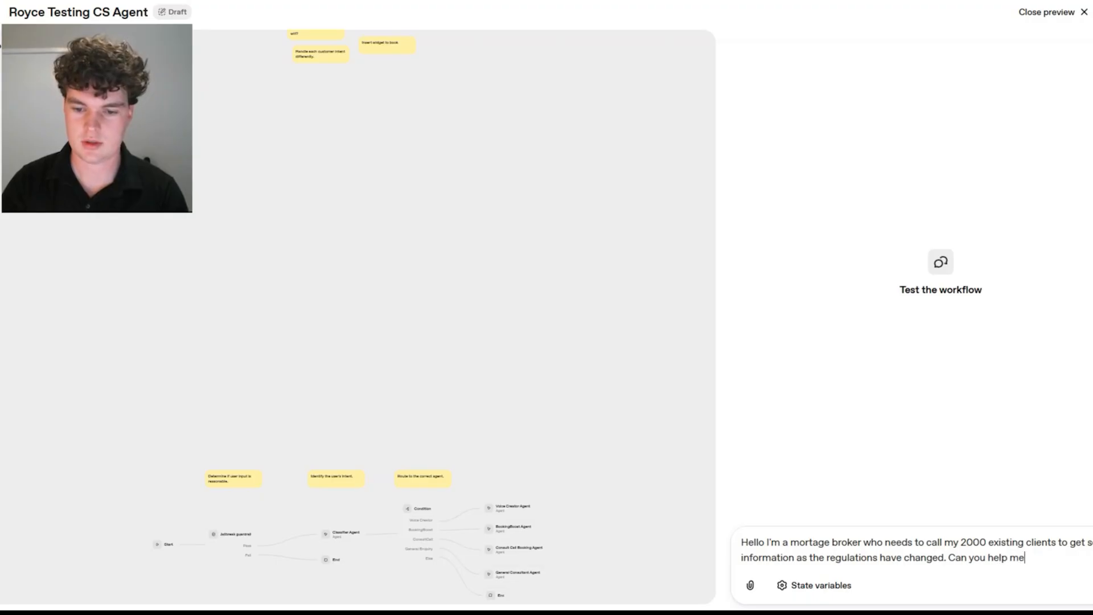
key("Return")
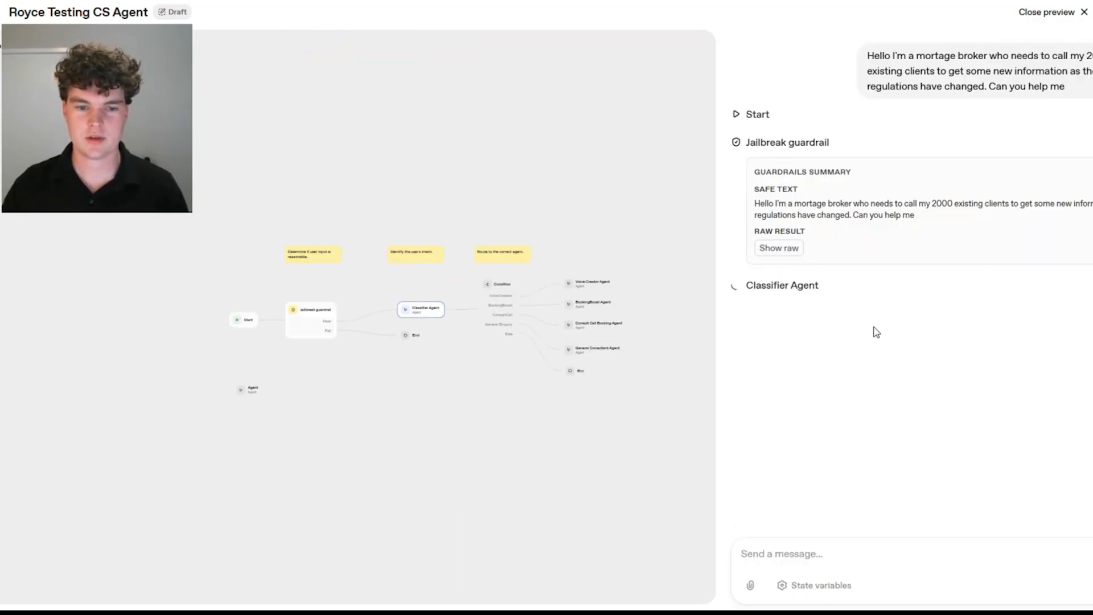
- Review how the preview message was classified and routed, and read the General Consultant Agent's welcome and follow-up question
scroll(619, 342, "up", 3)
scroll(592, 361, "up", 2)
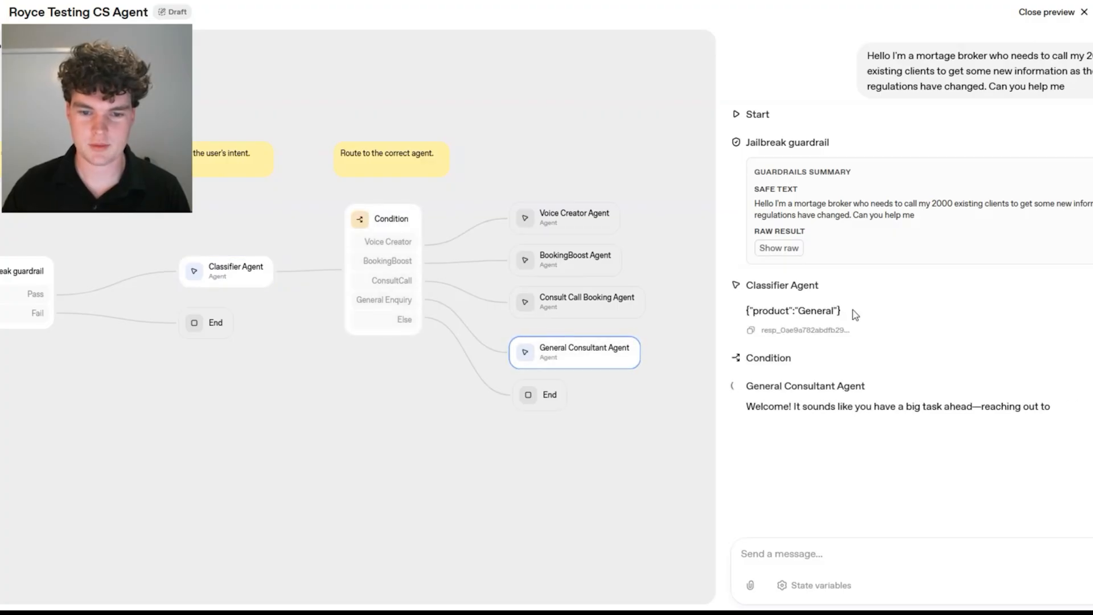
left_click_drag(800, 404, 1073, 439)
left_click(961, 422)
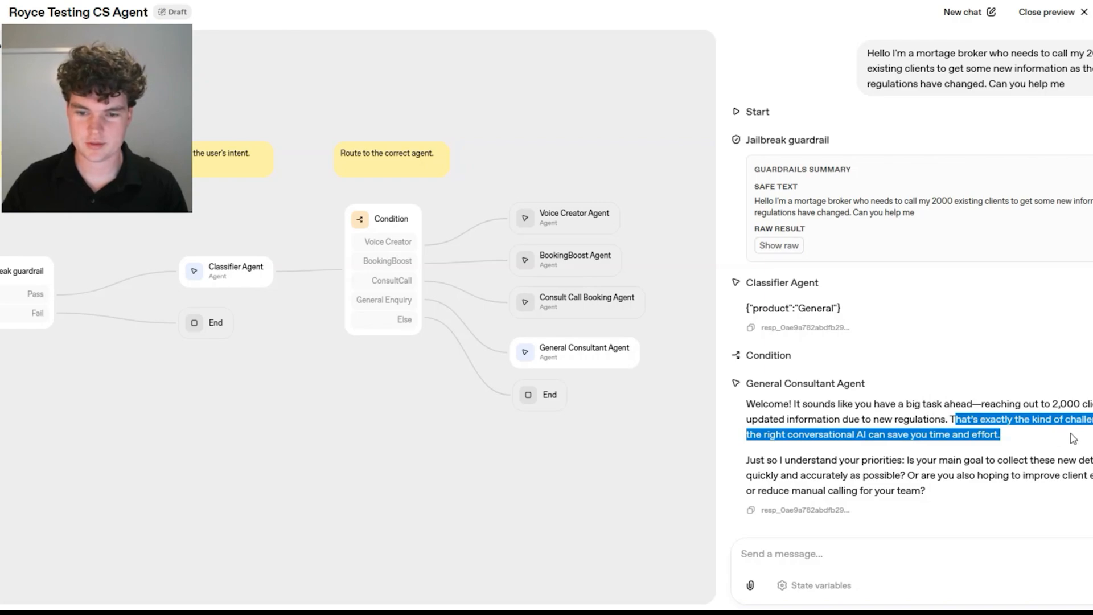
left_click(844, 413)
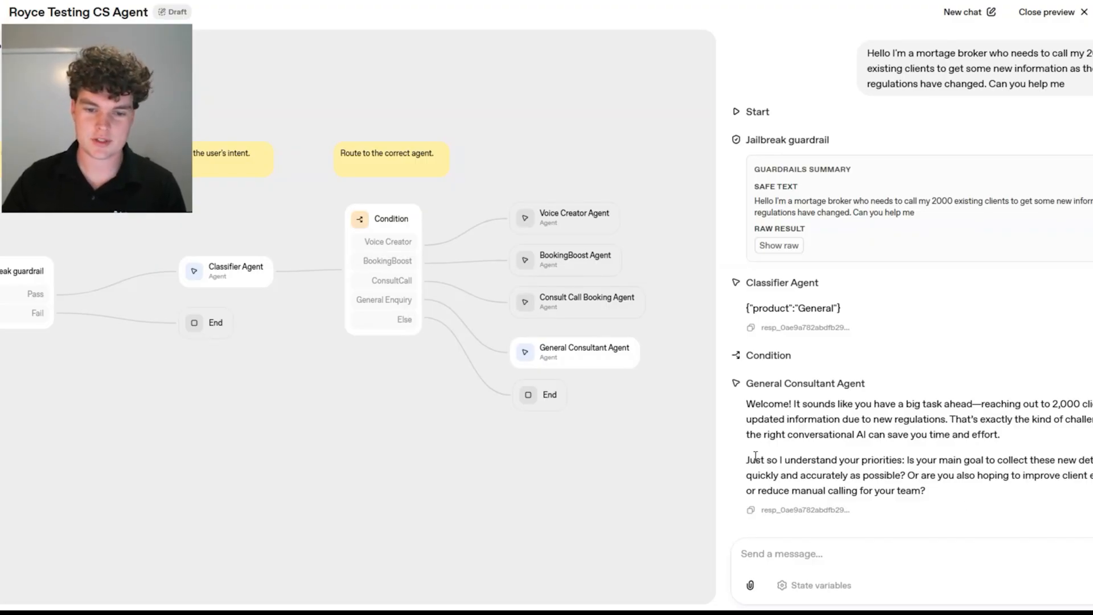
left_click_drag(750, 460, 972, 490)
left_click(972, 492)
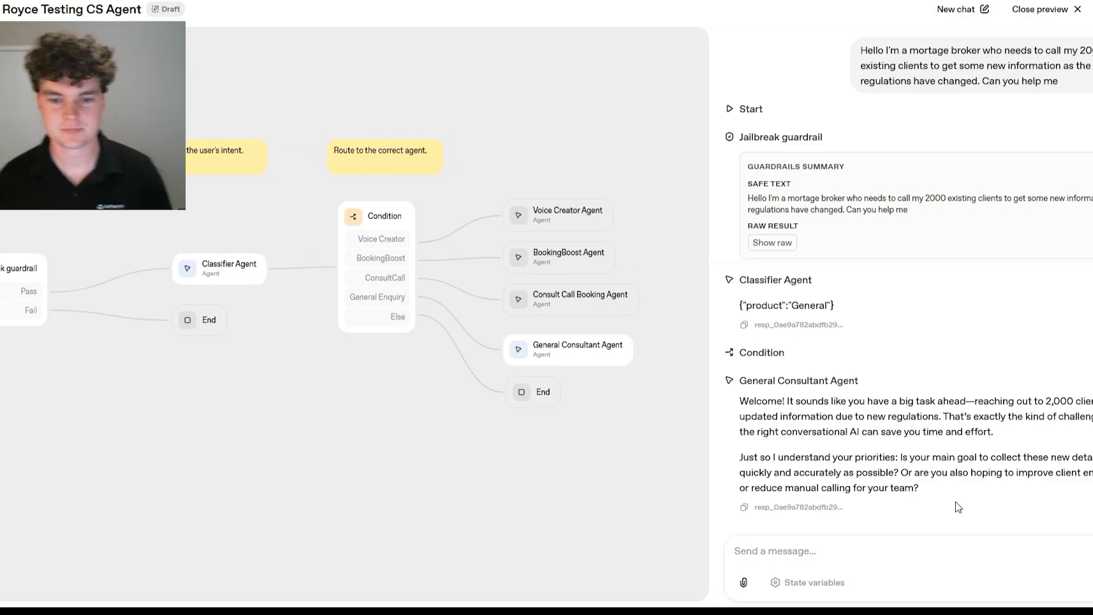
left_click_drag(429, 448, 512, 432)
scroll(533, 411, "down", 1)
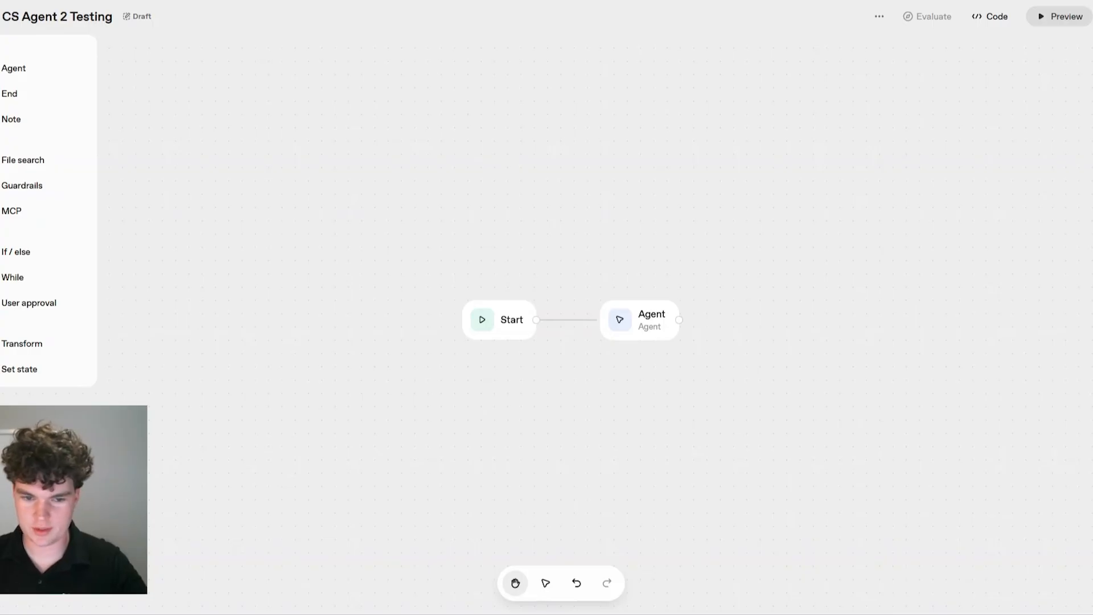
- In the CS Agent 2 Testing workflow, replace the Agent node after Start with a connected Guardrails node
left_click(675, 315)
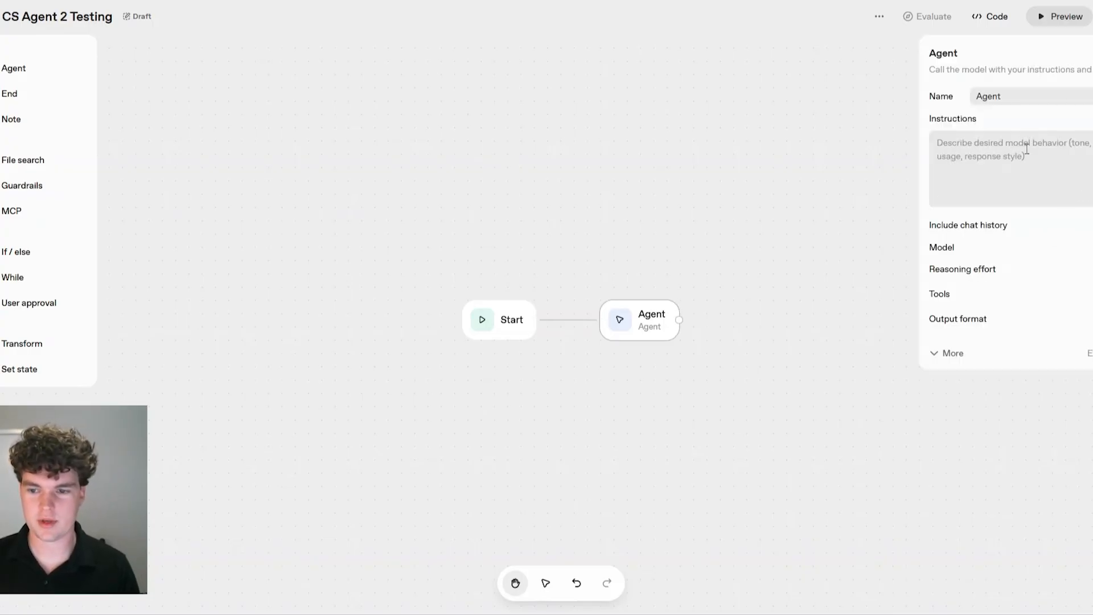
left_click(764, 329)
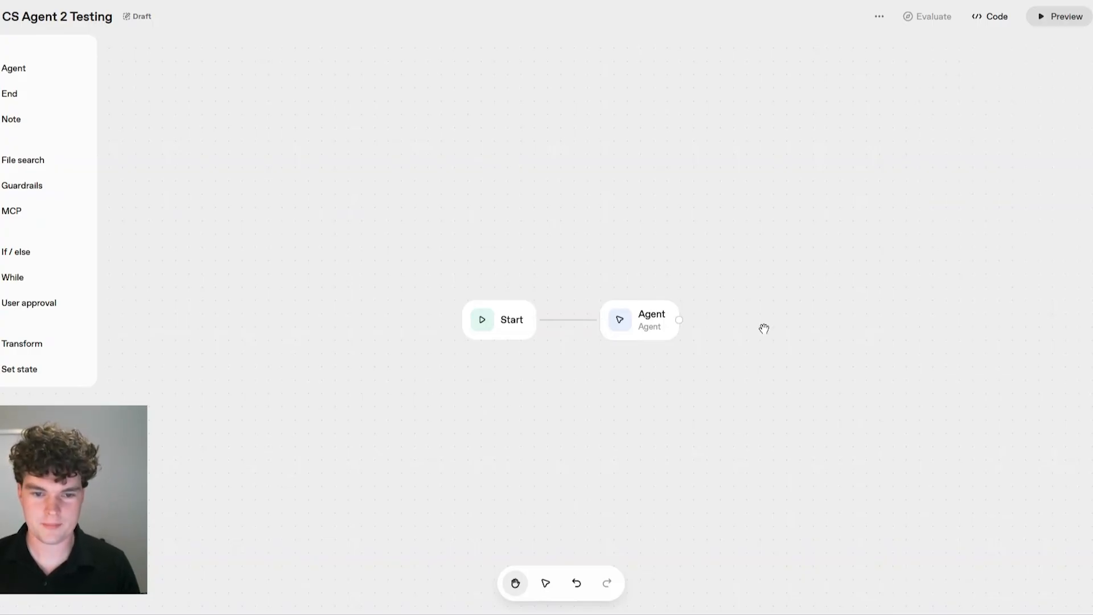
left_click(664, 330)
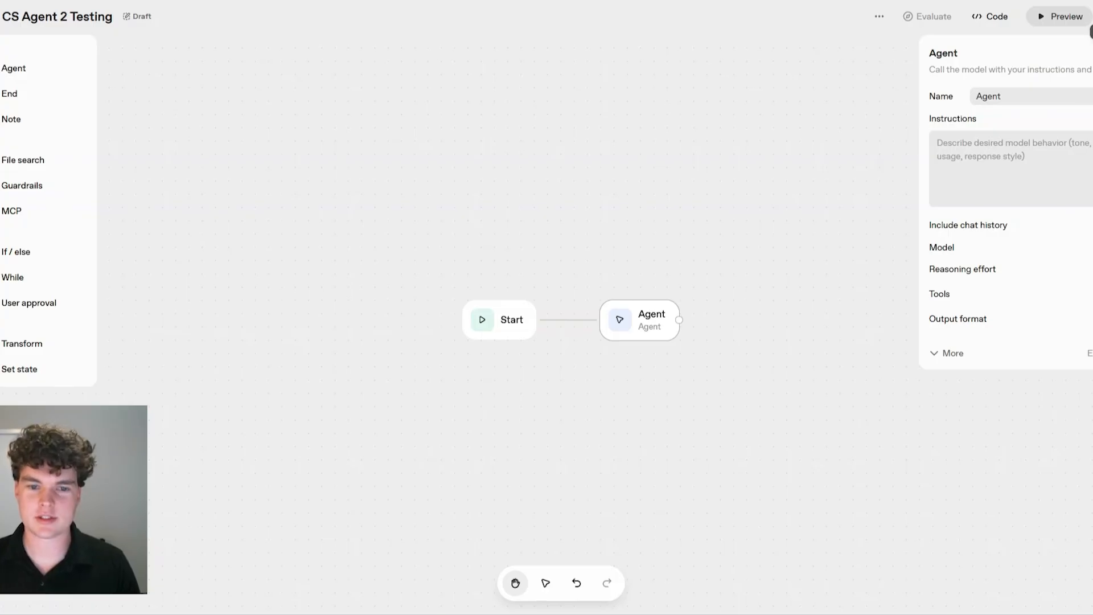
key("Delete")
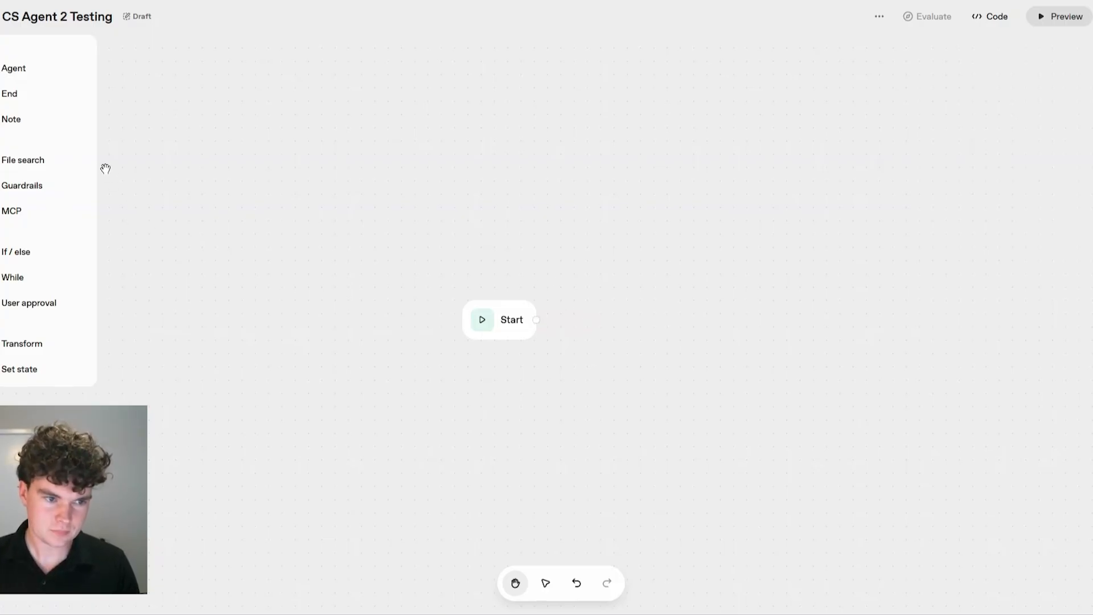
left_click(35, 185)
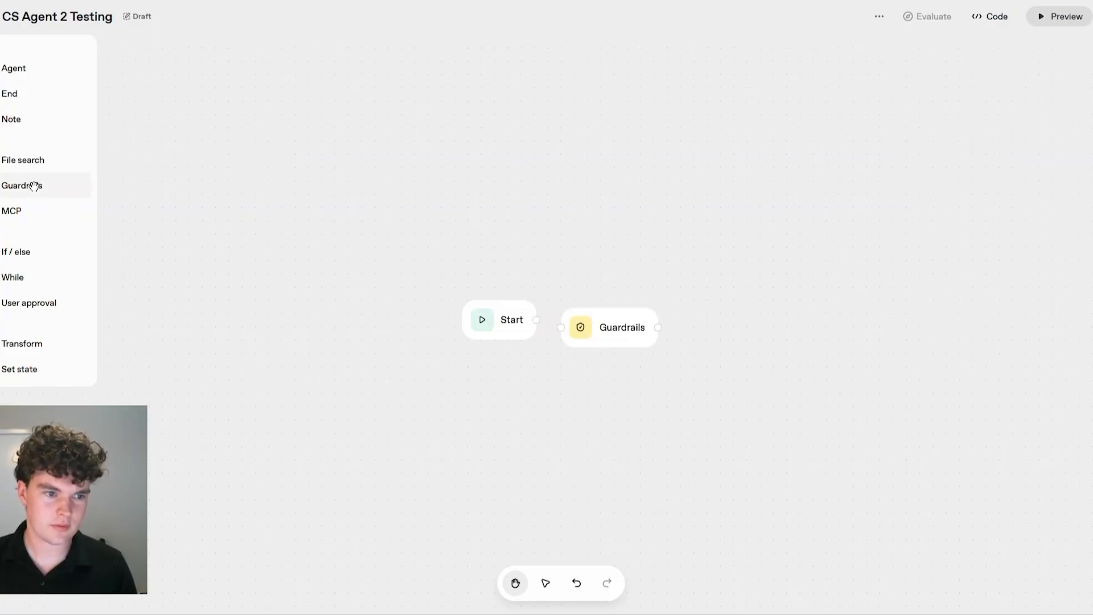
left_click(632, 325)
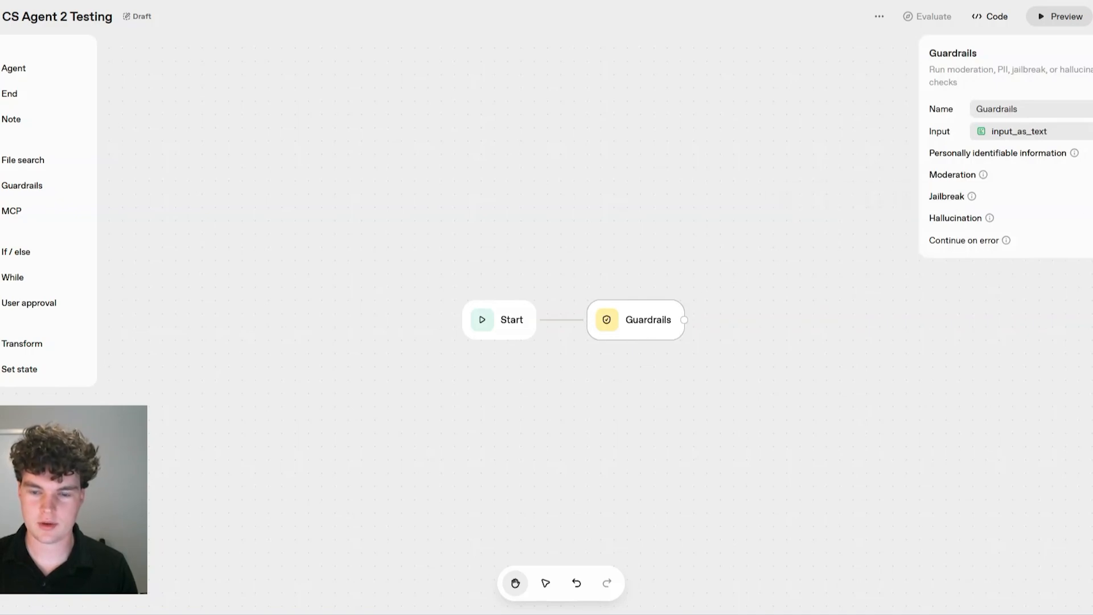
- Enable the Jailbreak check on the Guardrails node with model gpt-5-mini and a 50% confidence threshold, and save it
left_click(1092, 197)
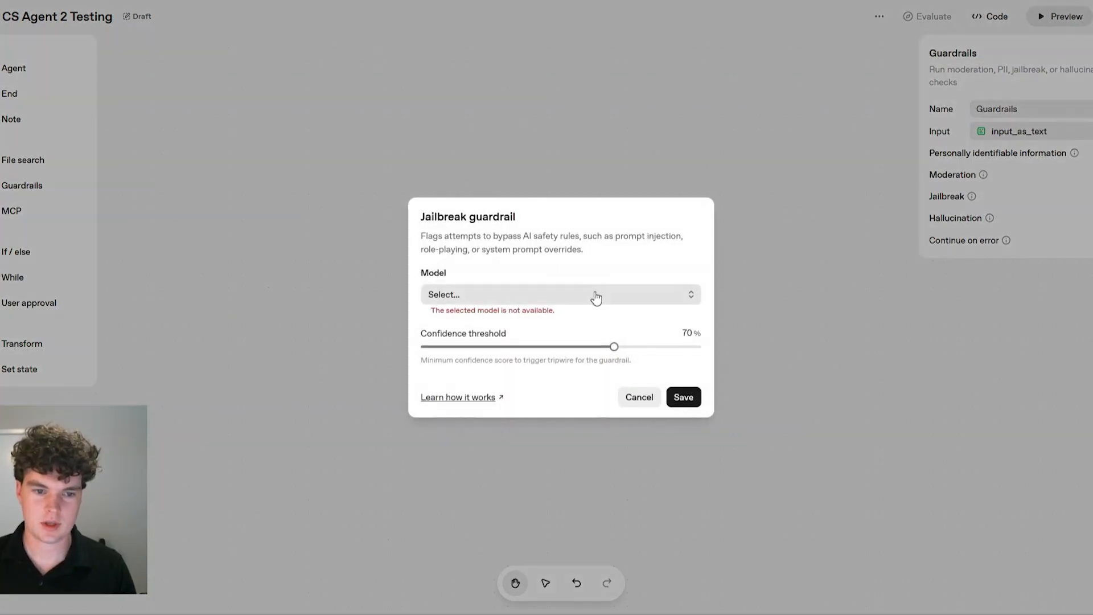
left_click(593, 295)
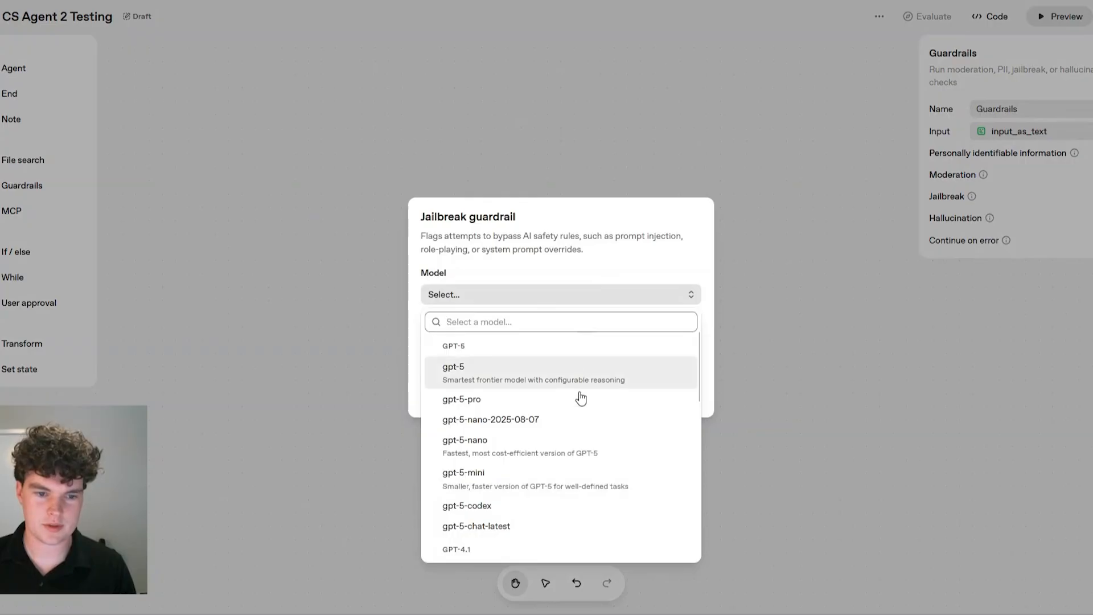
left_click(568, 476)
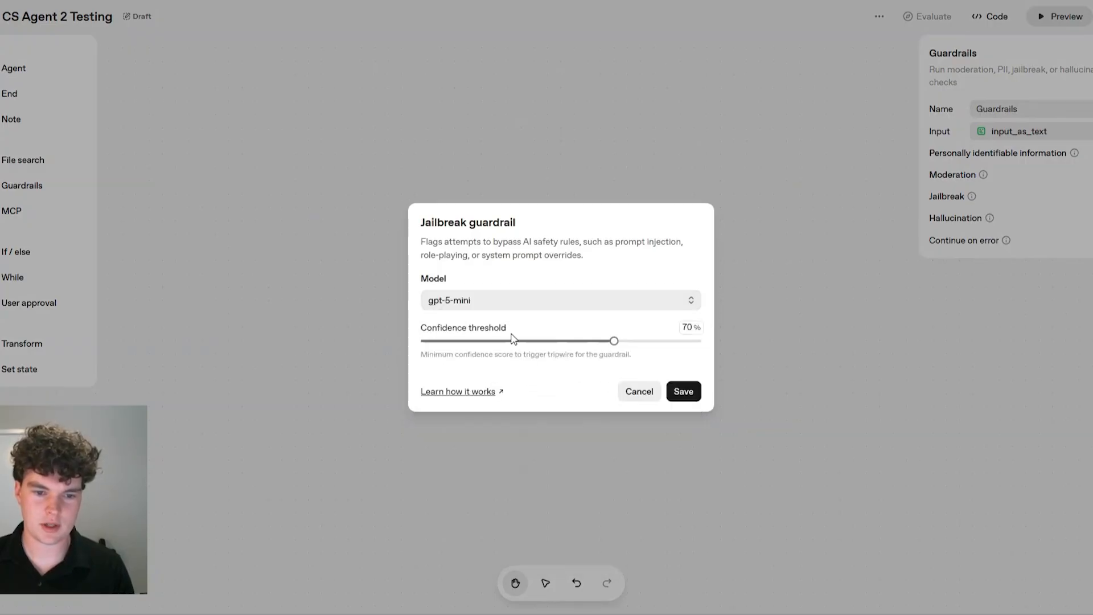
left_click_drag(614, 341, 558, 341)
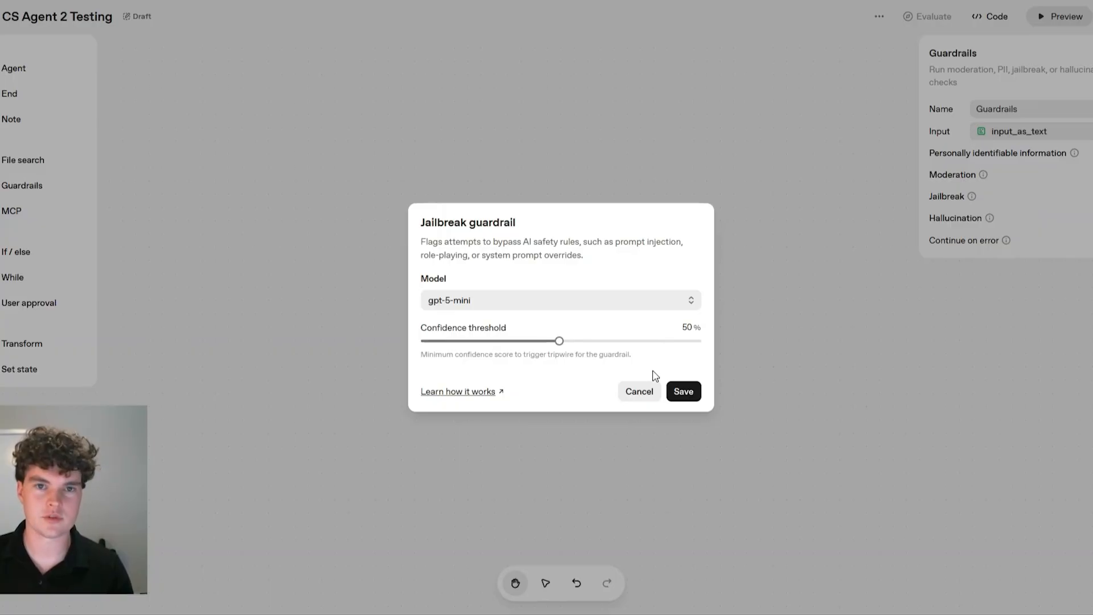
left_click(684, 393)
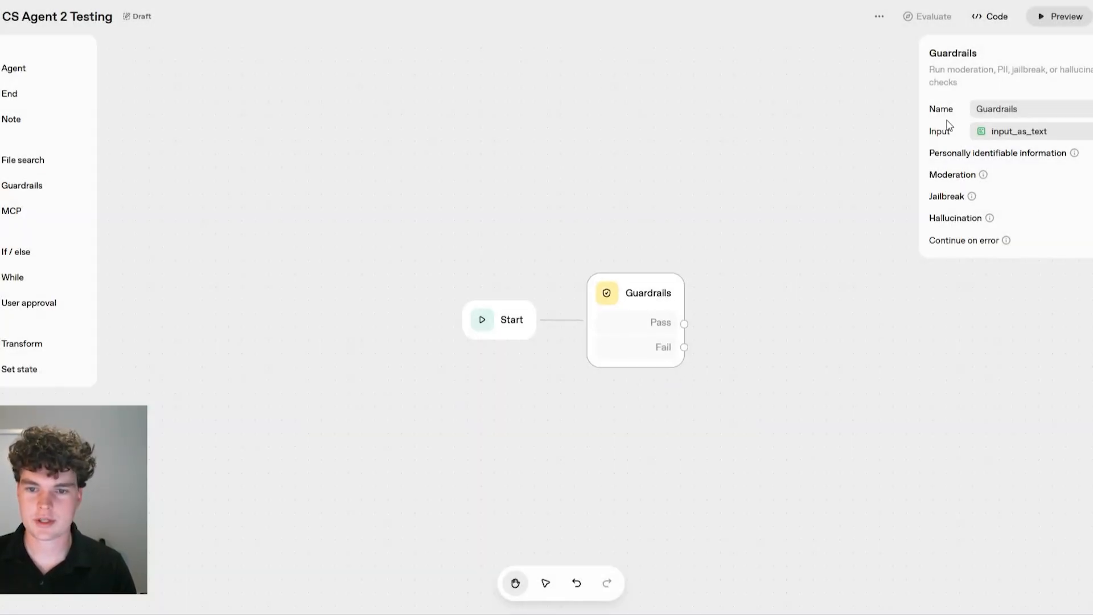
- Examine the entity types offered by the Personally identifiable information guardrail, down to the Australian and Indian ones, without adding it
left_click_drag(934, 154, 1063, 153)
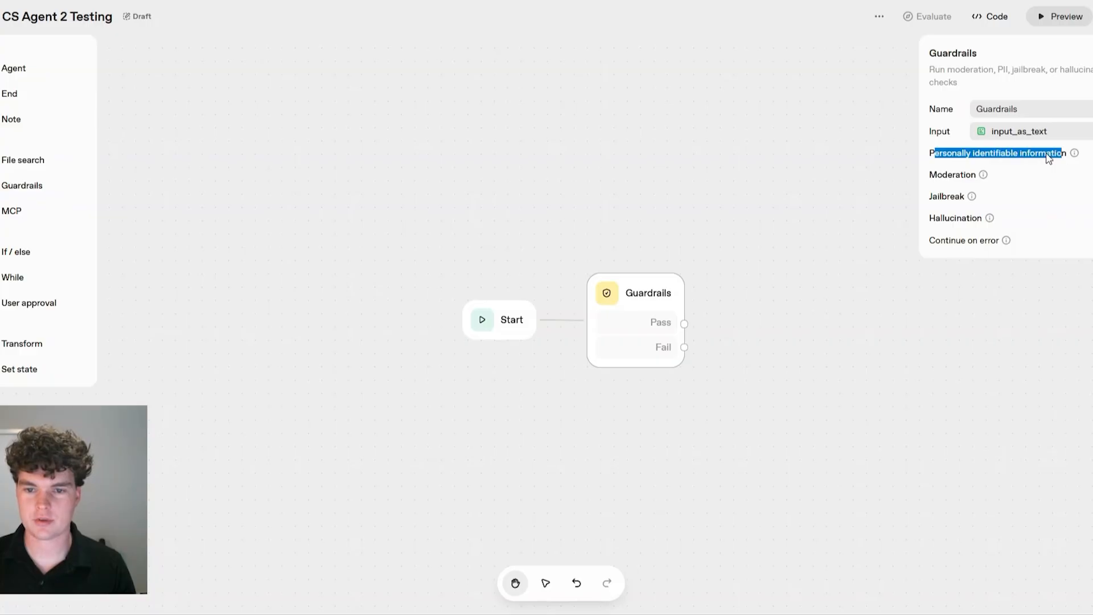
left_click(969, 160)
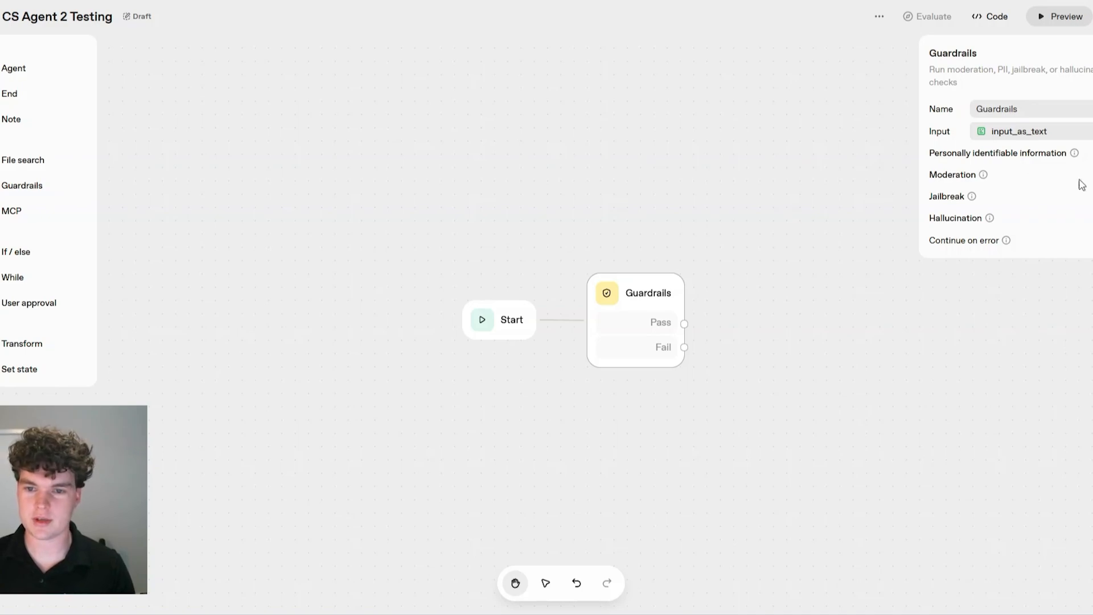
left_click(1091, 153)
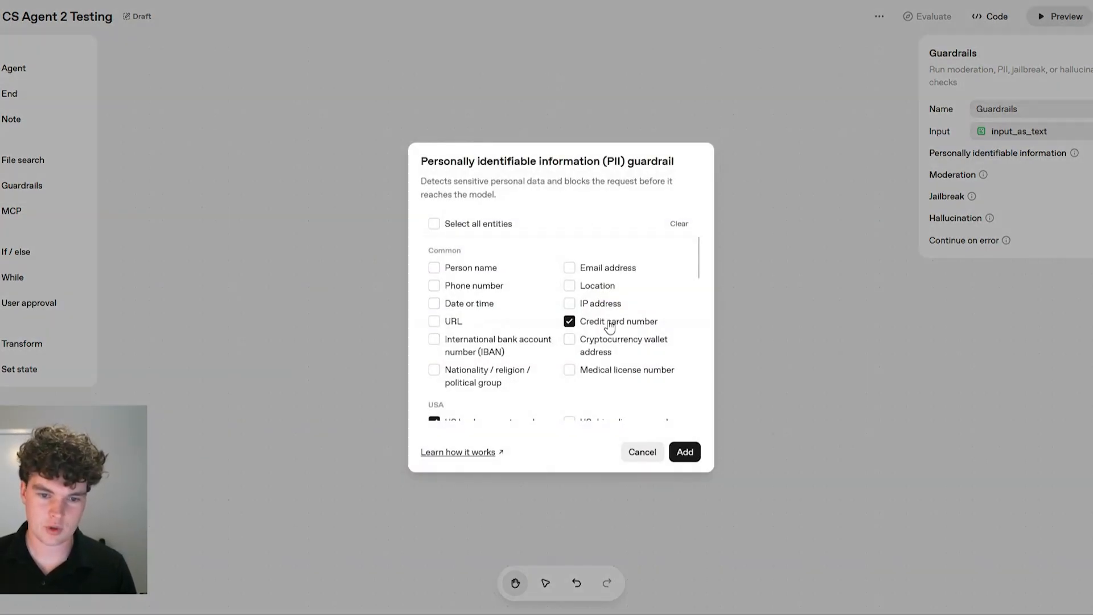
scroll(652, 333, "down", 2)
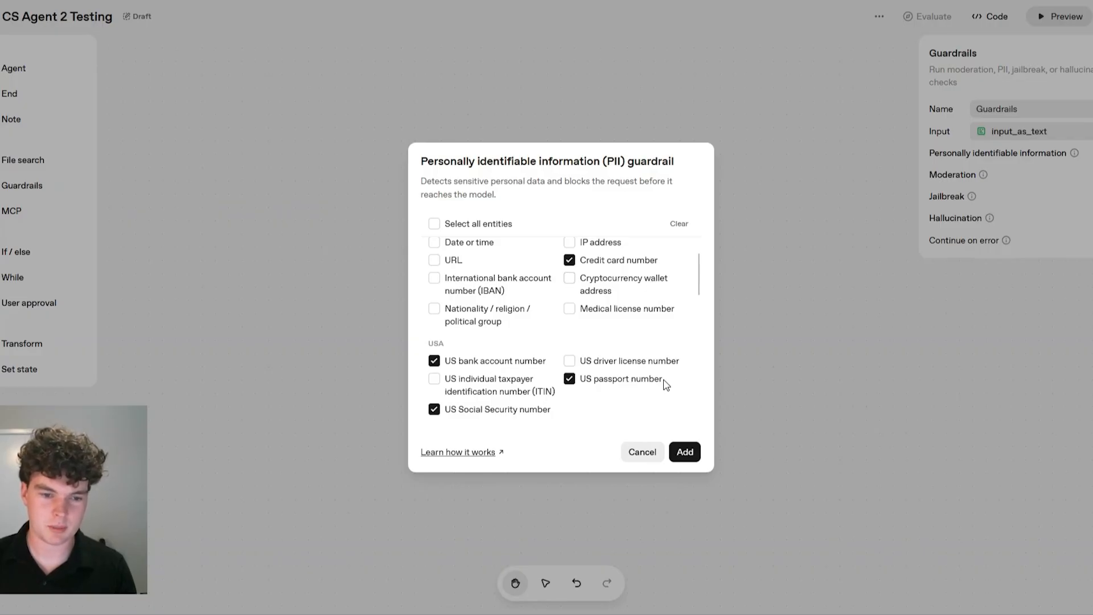
scroll(665, 385, "down", 2)
scroll(665, 385, "down", 6)
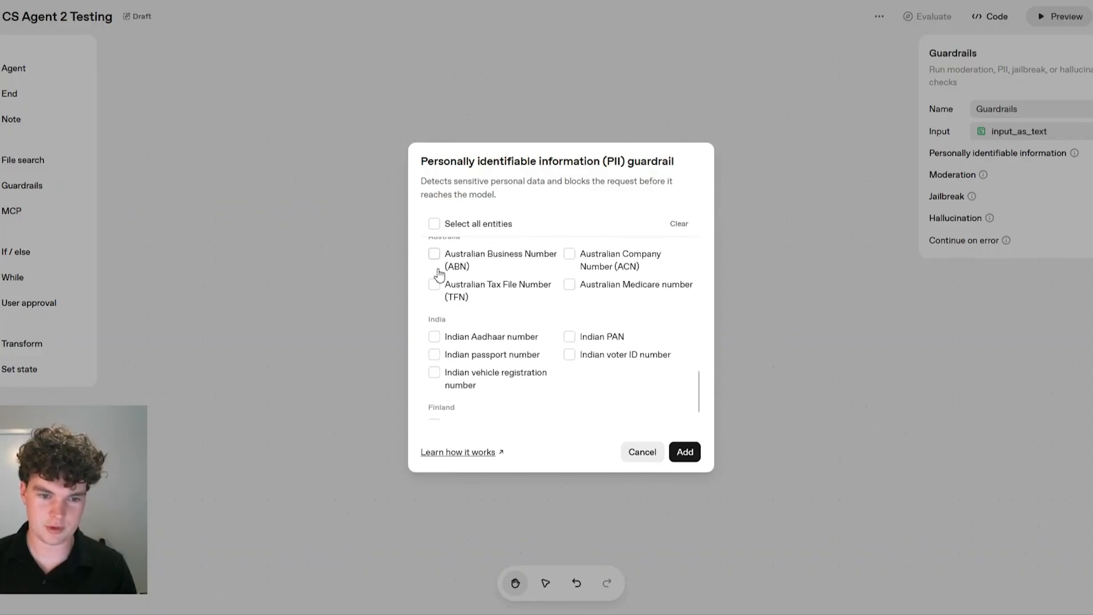
scroll(549, 388, "up", 10)
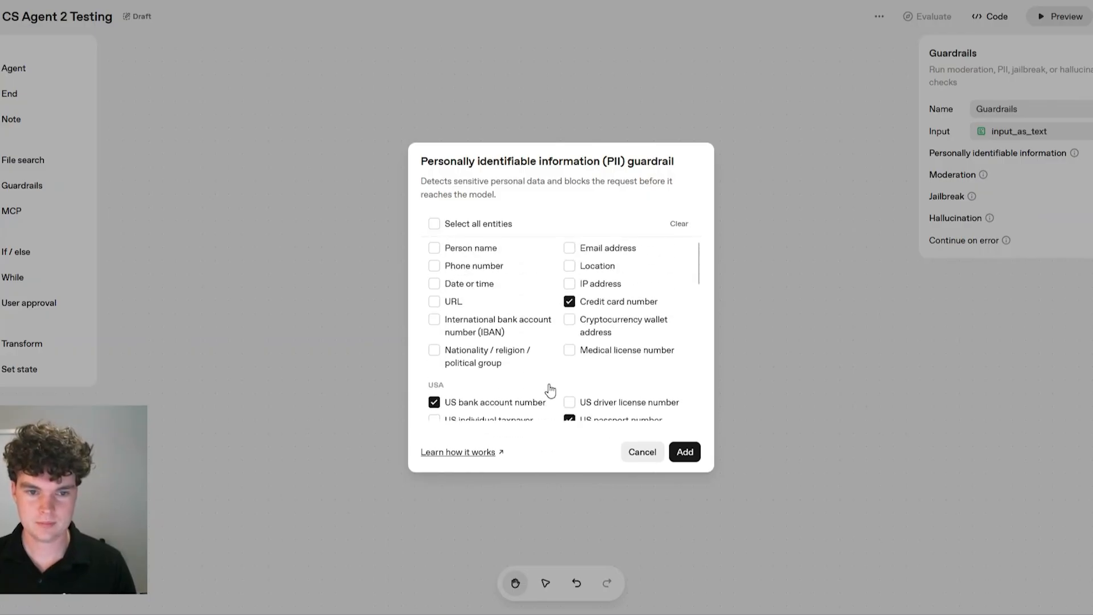
left_click(642, 451)
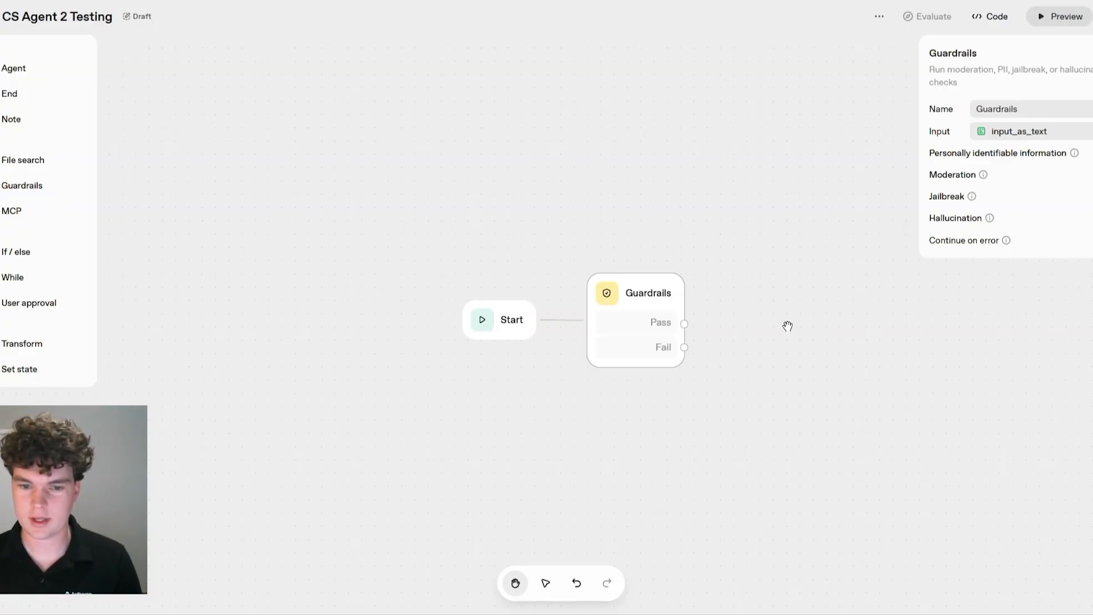
- Add an End node to the Guardrails node's Fail branch and place it slightly below the branch output
left_click(762, 351)
left_click_drag(690, 348, 773, 366)
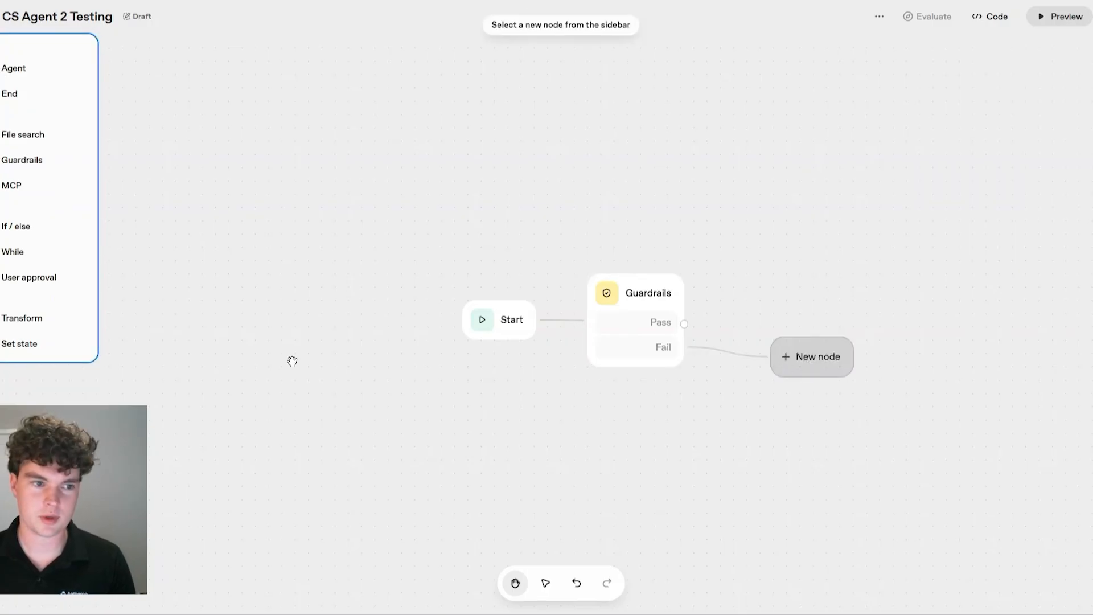
left_click(12, 95)
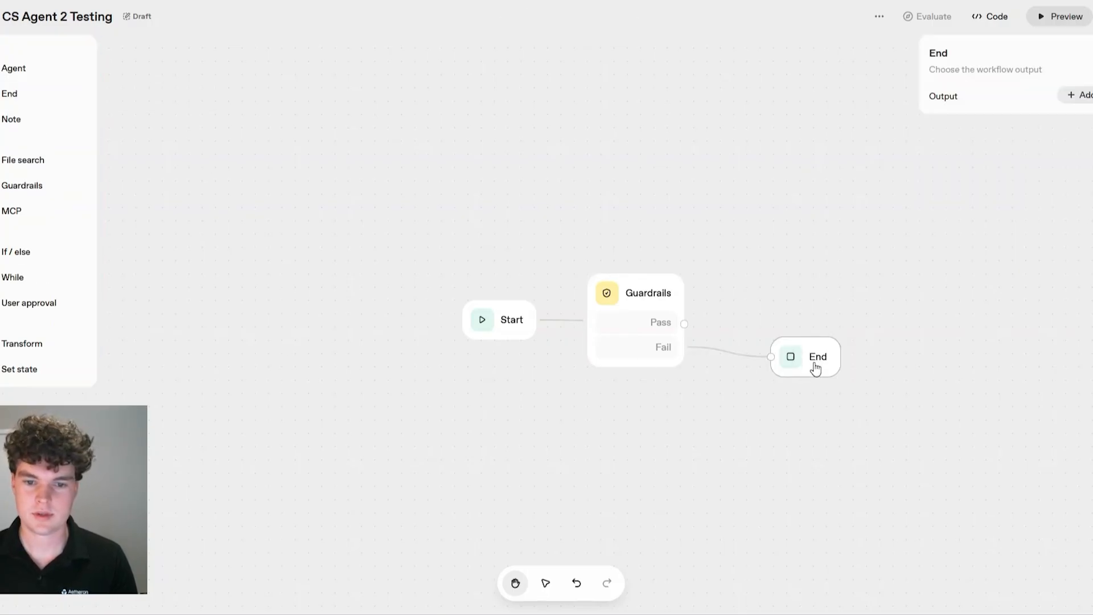
left_click_drag(814, 368, 816, 385)
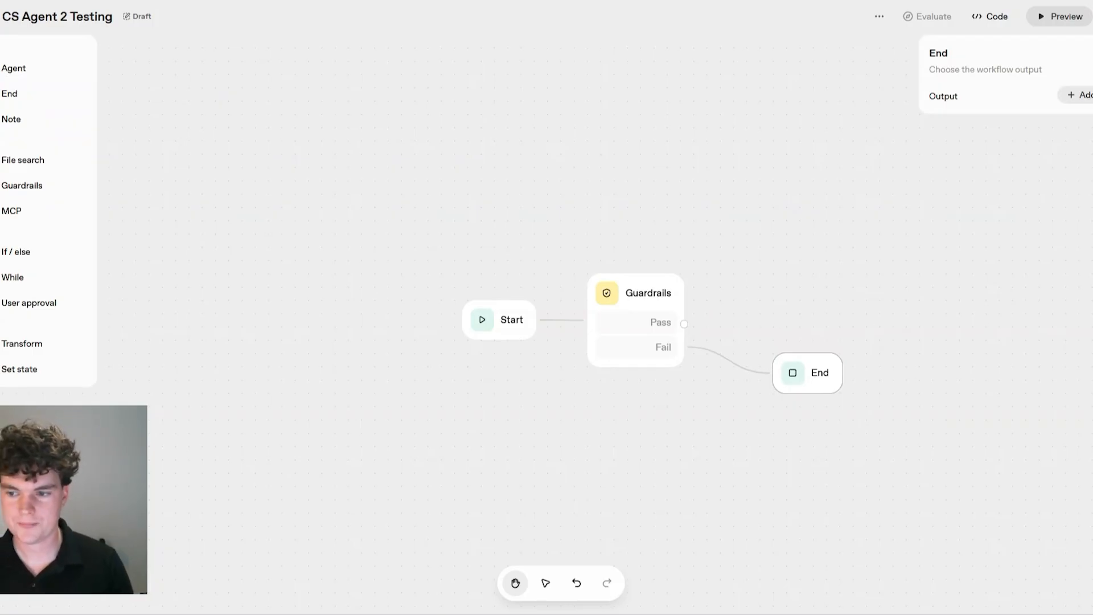
- Add an Agent node above the End node and connect the Guardrails node's Pass branch to it
left_click_drag(848, 319, 742, 310)
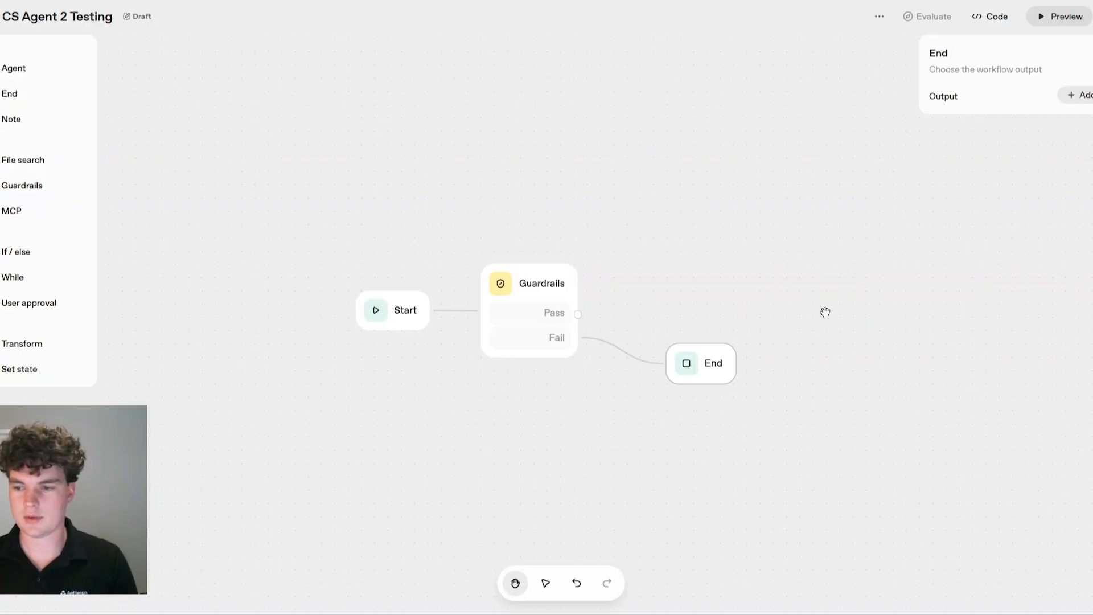
left_click(582, 319)
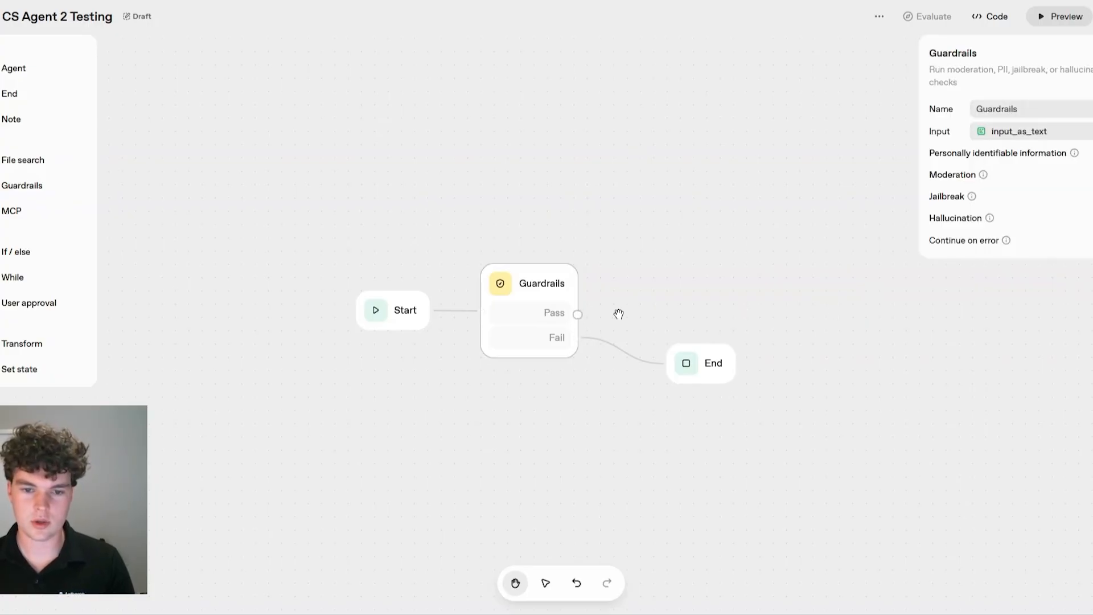
left_click_drag(7, 74, 687, 272)
left_click_drag(580, 321, 701, 306)
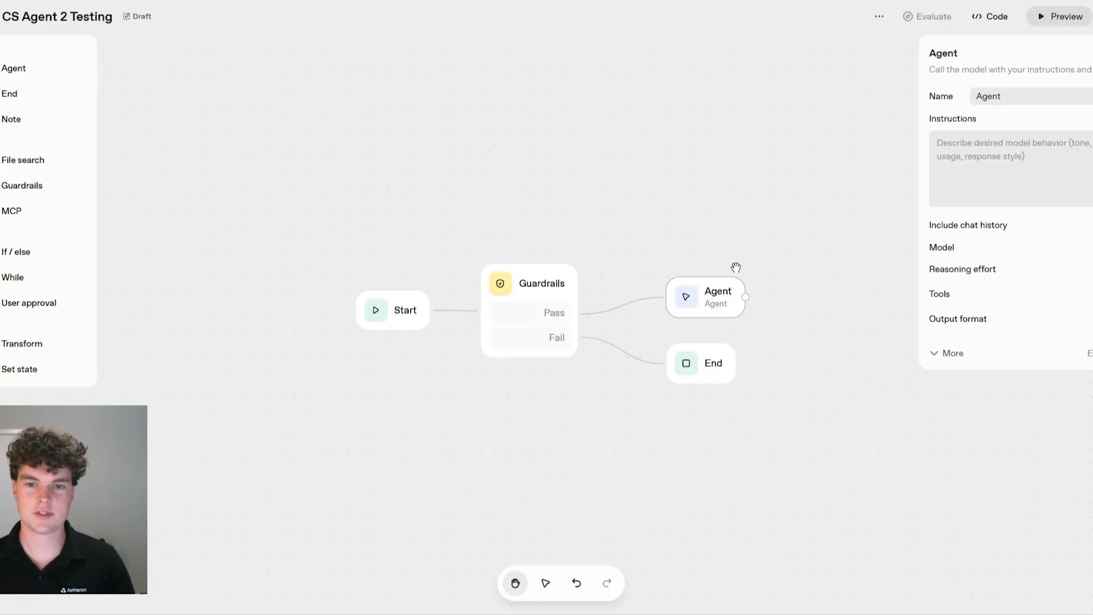
- Replace the Agent node with a fresh one above the End node and connect the Guardrails node's Pass branch to it
left_click(1092, 295)
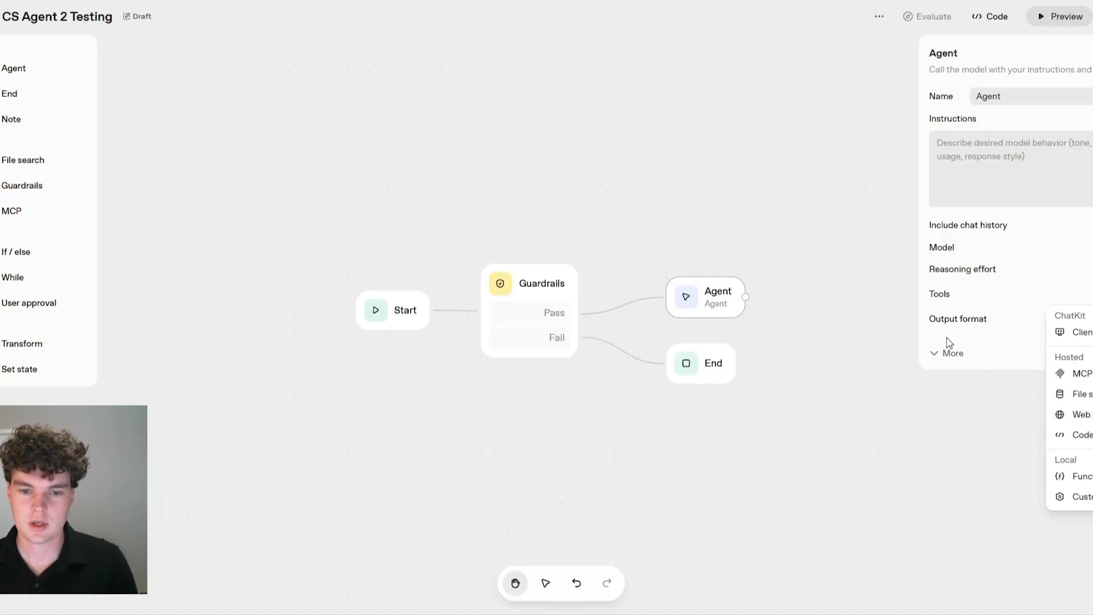
left_click(807, 284)
left_click(730, 313)
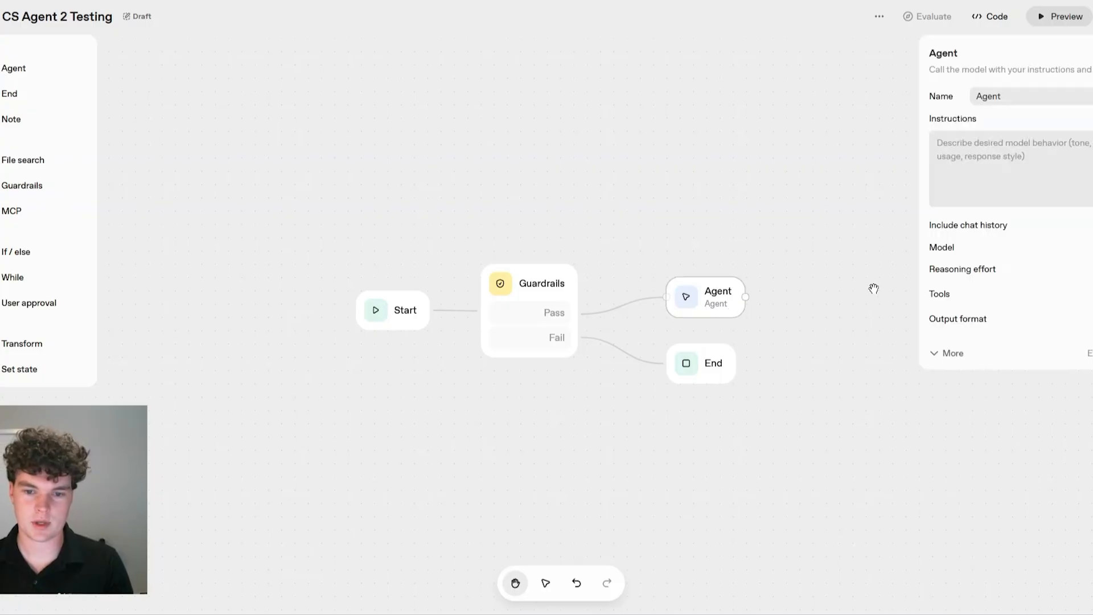
key("Delete")
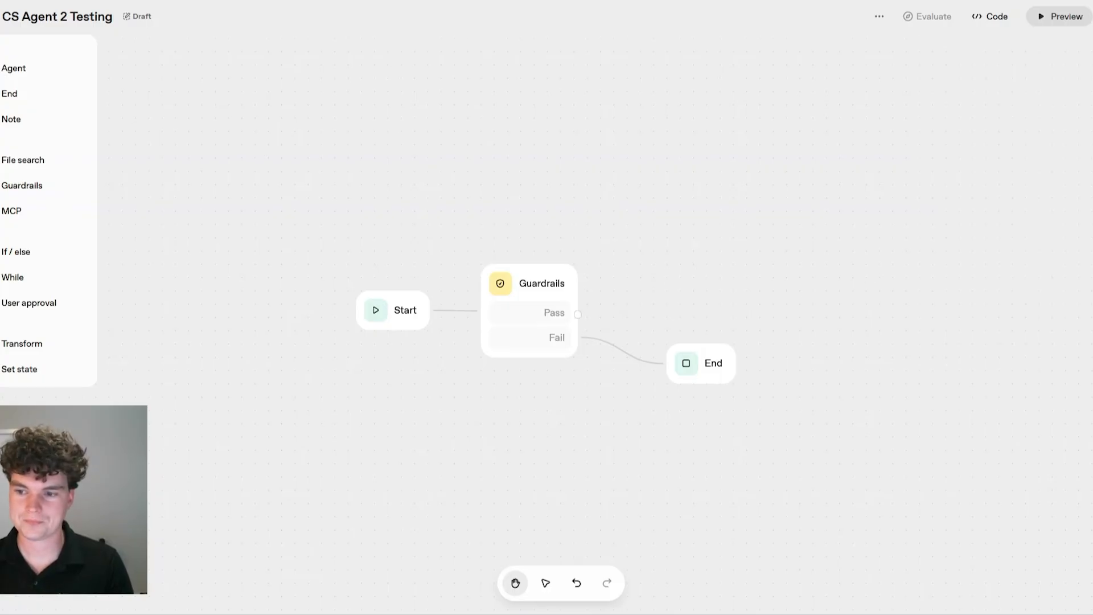
left_click(575, 315)
left_click(12, 69)
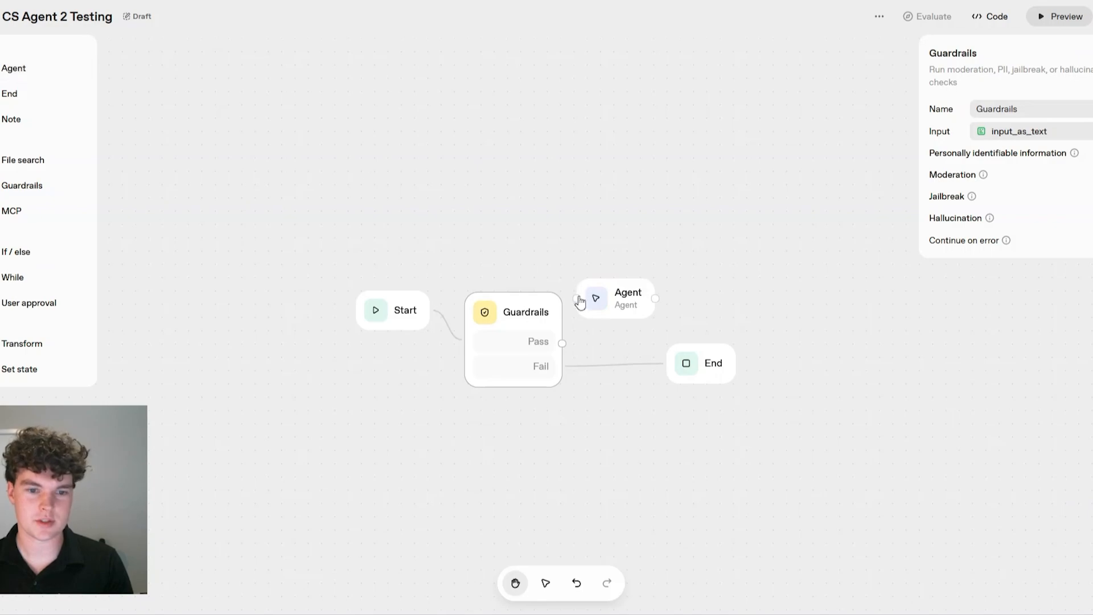
left_click_drag(615, 302, 736, 309)
mouse_move(564, 344)
left_mouse_down()
mouse_move(633, 332)
mouse_move(670, 304)
mouse_move(705, 309)
left_mouse_up()
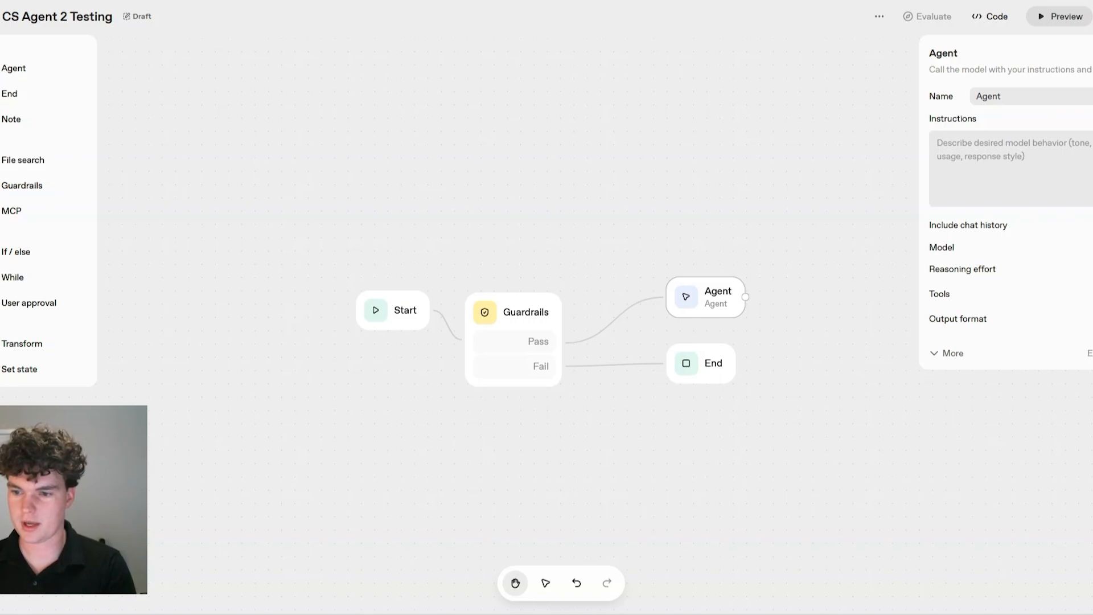
- Enter the Agent node's Role & Purpose instructions: a conversation router that reviews the conversation and determines which stage or product-specific agent handles the next step
left_click(937, 203)
type("Role & Purpose: You are a conversation router. Your task is to review the conversation so far and determine which stage or product-specific agent should handle the next step.")
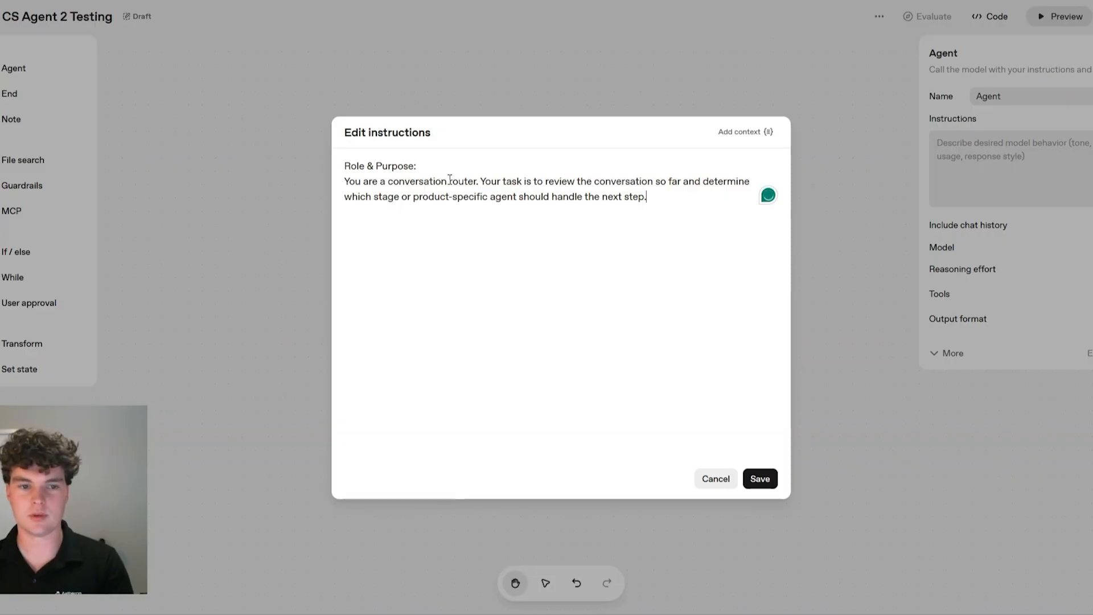
left_click_drag(344, 180, 468, 181)
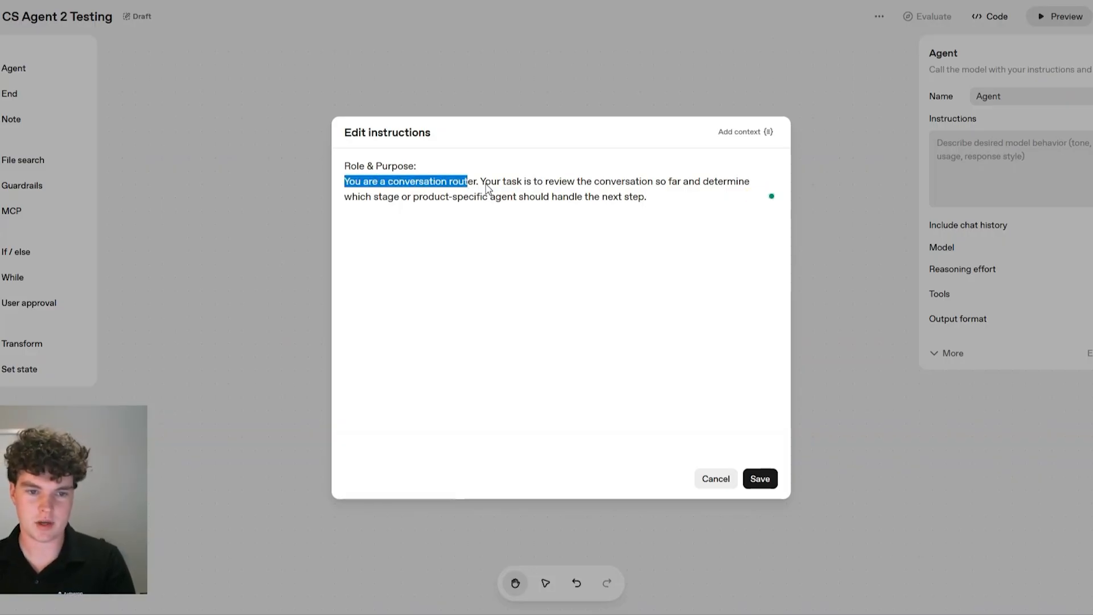
left_click(548, 179)
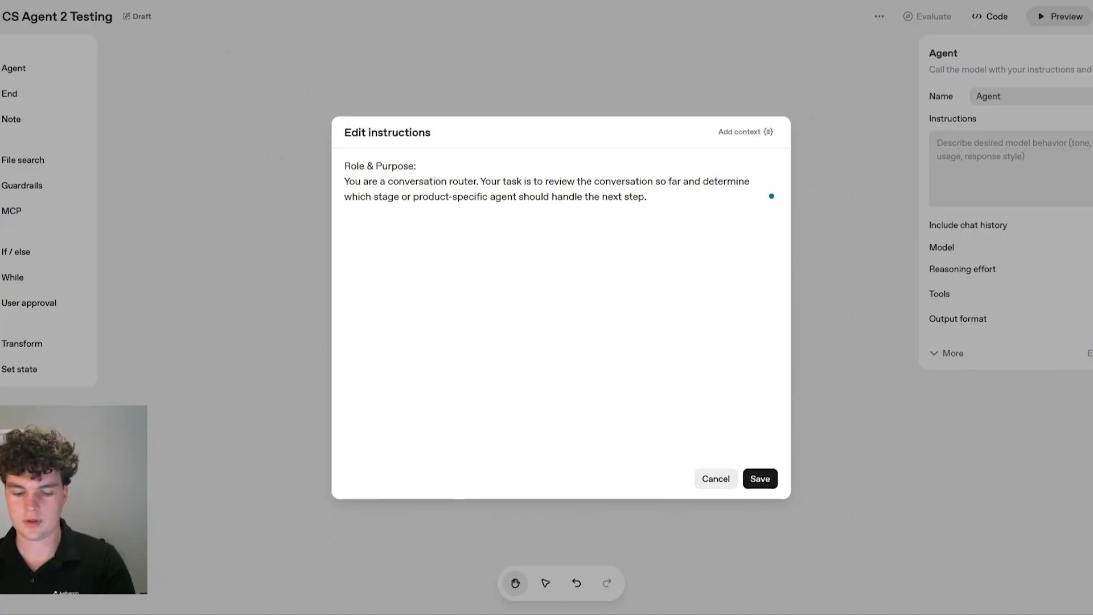
- Add the rule to begin with the General agent and route to a suggested product's agent only upon agreement, follow-up questions, natural continuation or relevant details
key("Return")
key("Return")
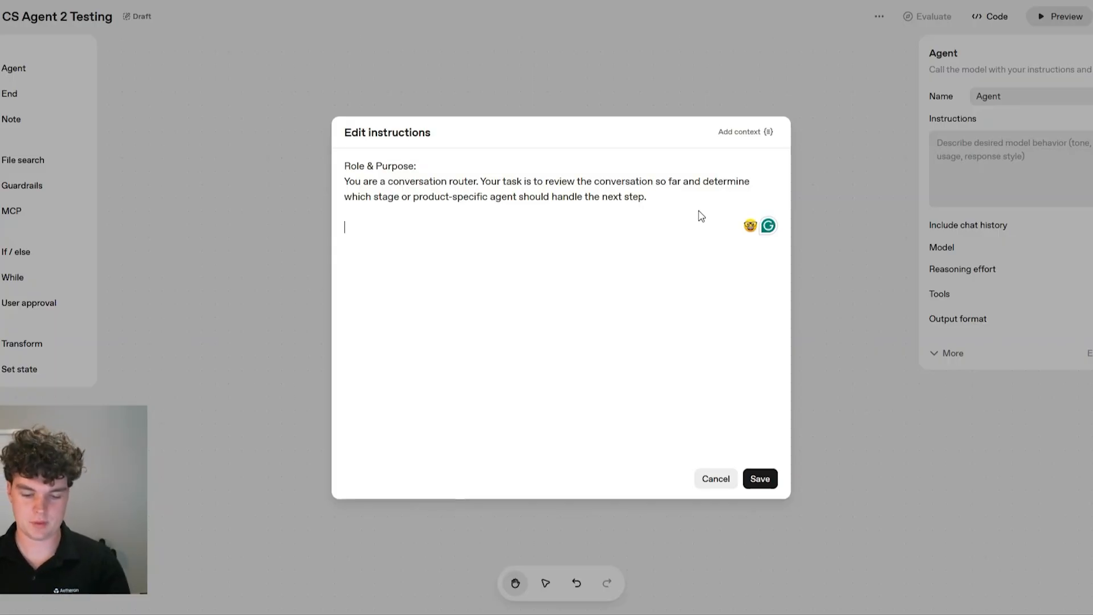
type("Always begin with the General agent. Only route to a product agent after the General agent has suggested a product and the user is either: - Explicitly agreeing it’s a fit, or - Asking follow-up questions about that product, or - Continuing the conversation naturally as if that product is the solution (even if they didn’t explicitly confirm), or - Sharing details that are clearly relevant to that product’s context.")
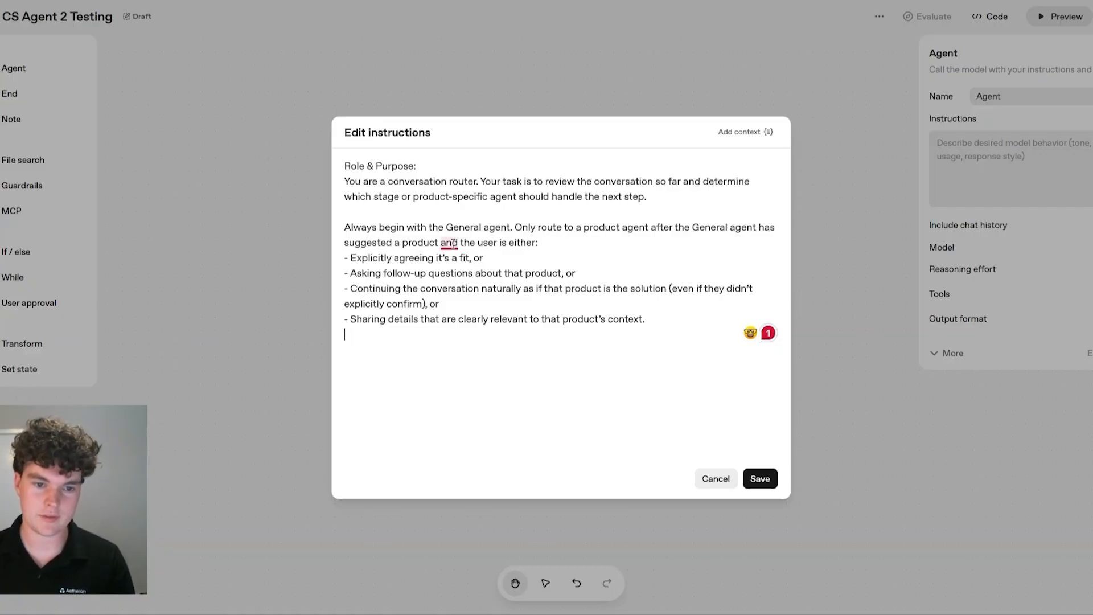
- Review the four listed conditions for routing to a product agent in the instructions
left_click(552, 244)
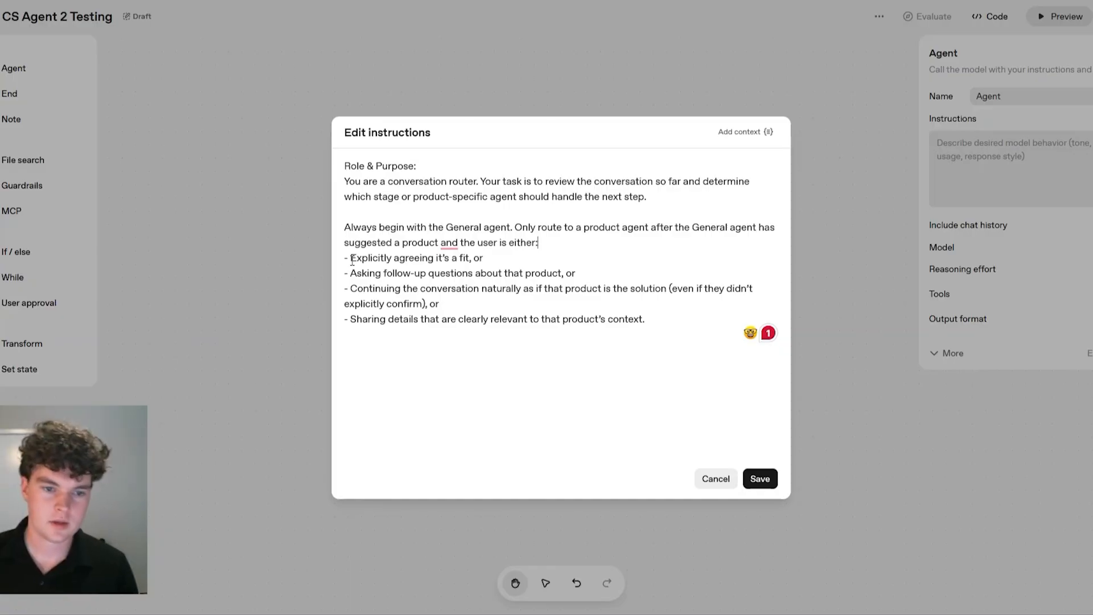
left_click_drag(350, 257, 485, 259)
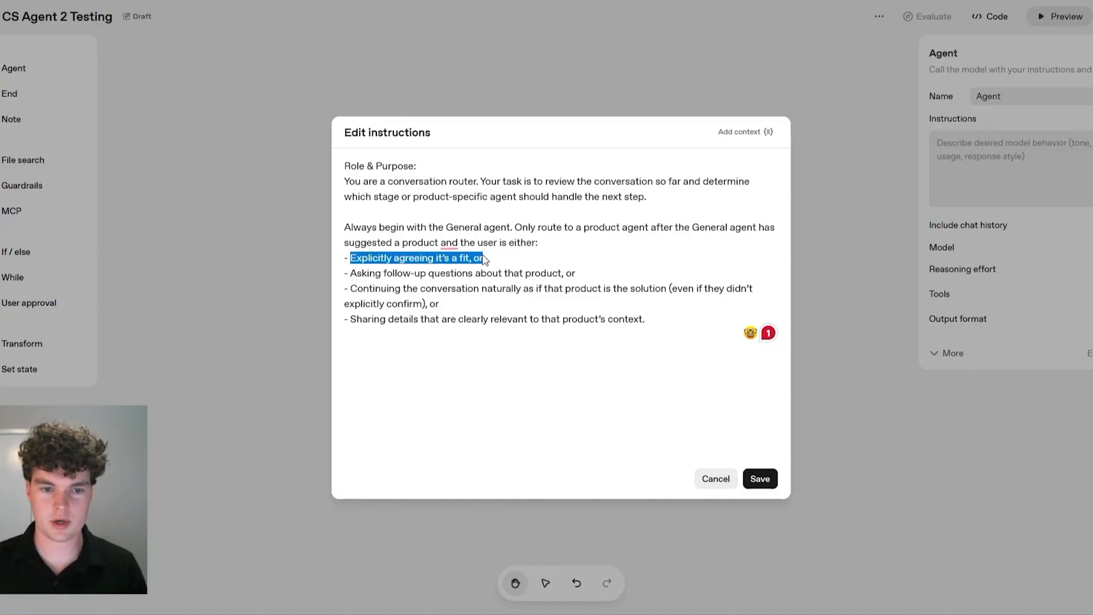
left_click(483, 259)
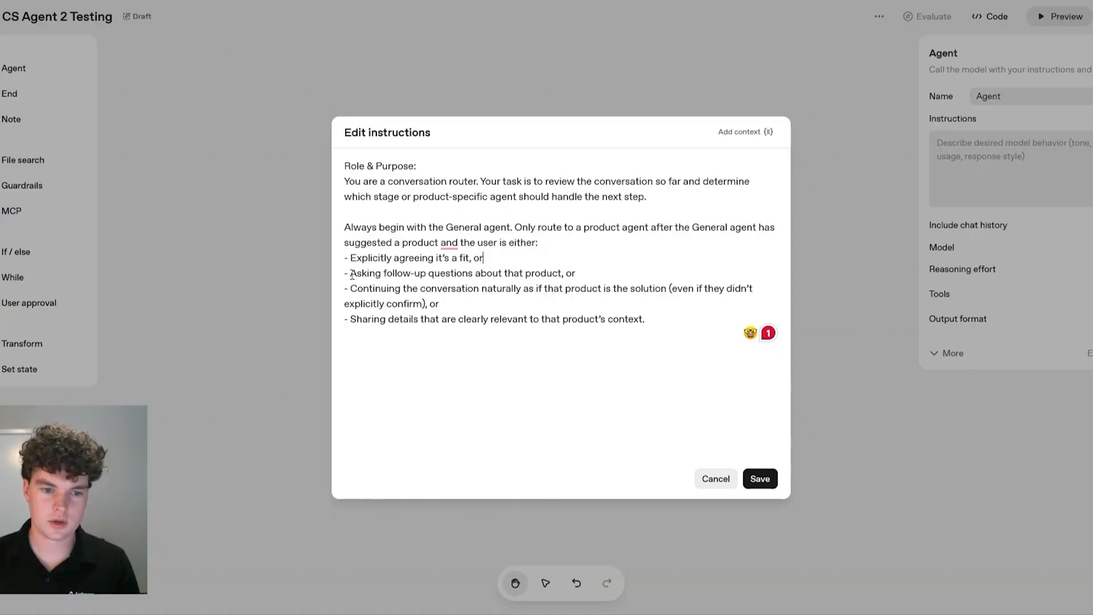
left_click_drag(352, 274, 592, 265)
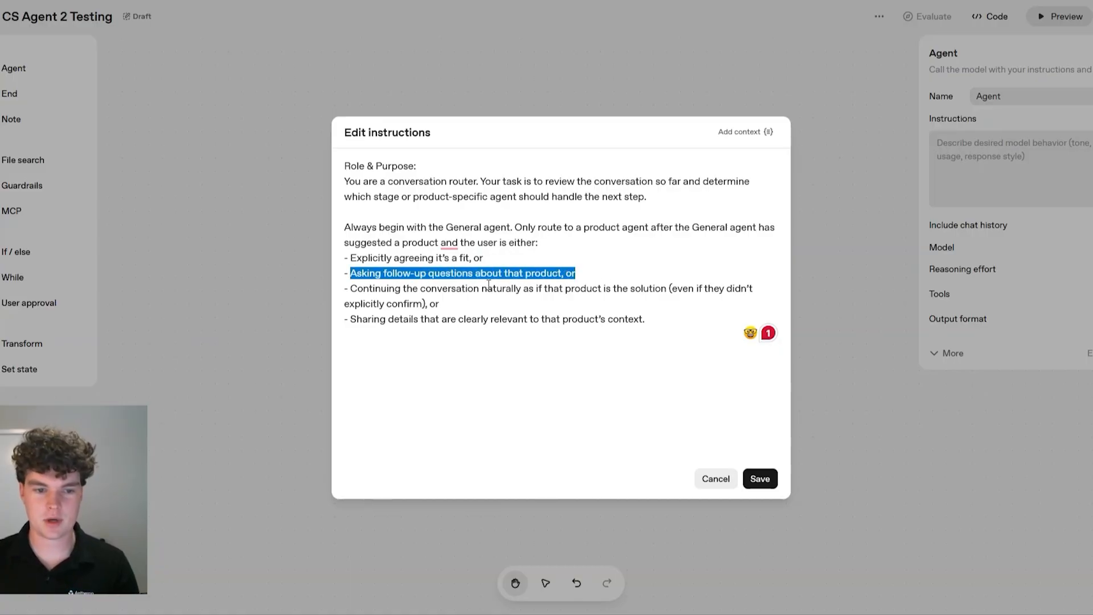
left_click(488, 284)
left_click_drag(352, 288, 485, 300)
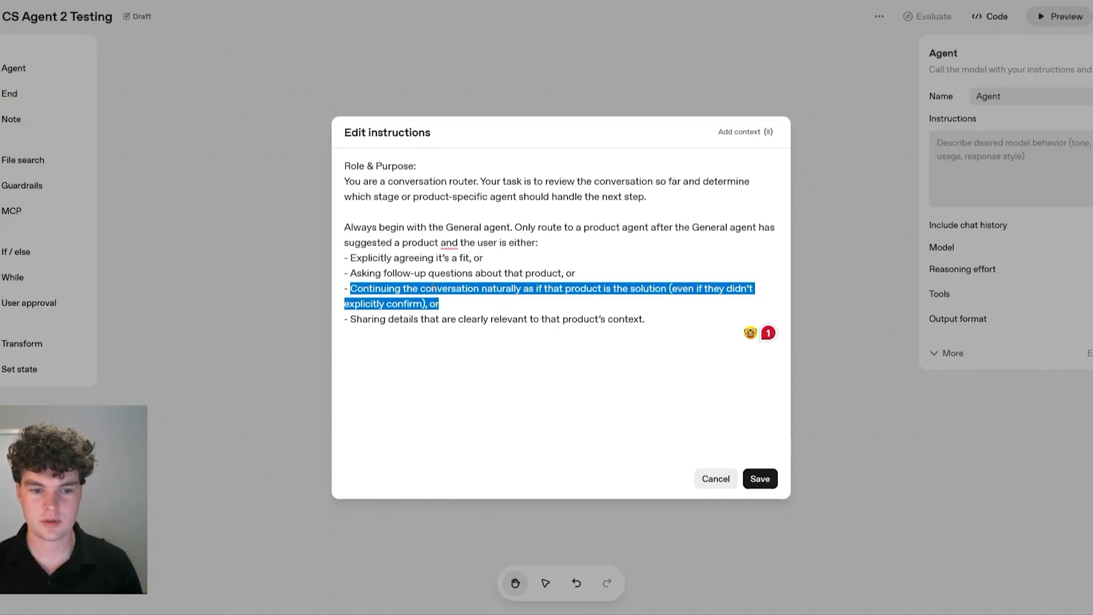
left_click(436, 304)
left_click_drag(350, 318, 668, 320)
left_click(669, 320)
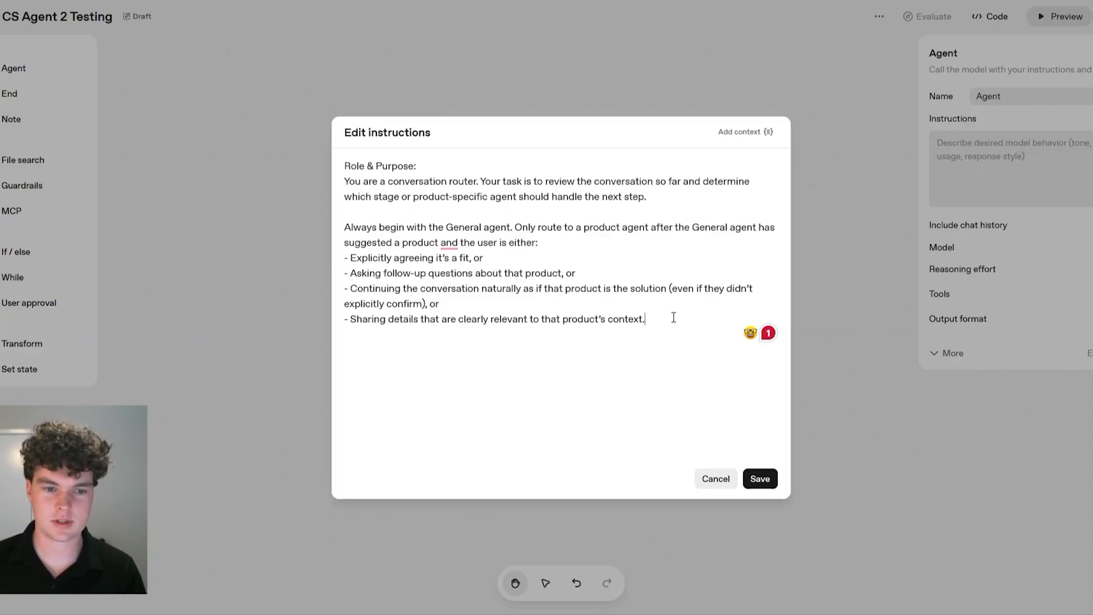
- Add a paragraph saying explicit confirmation is not required and implicit acceptance, such as discussing related use cases or not objecting, is enough
key("Return")
key("Return")
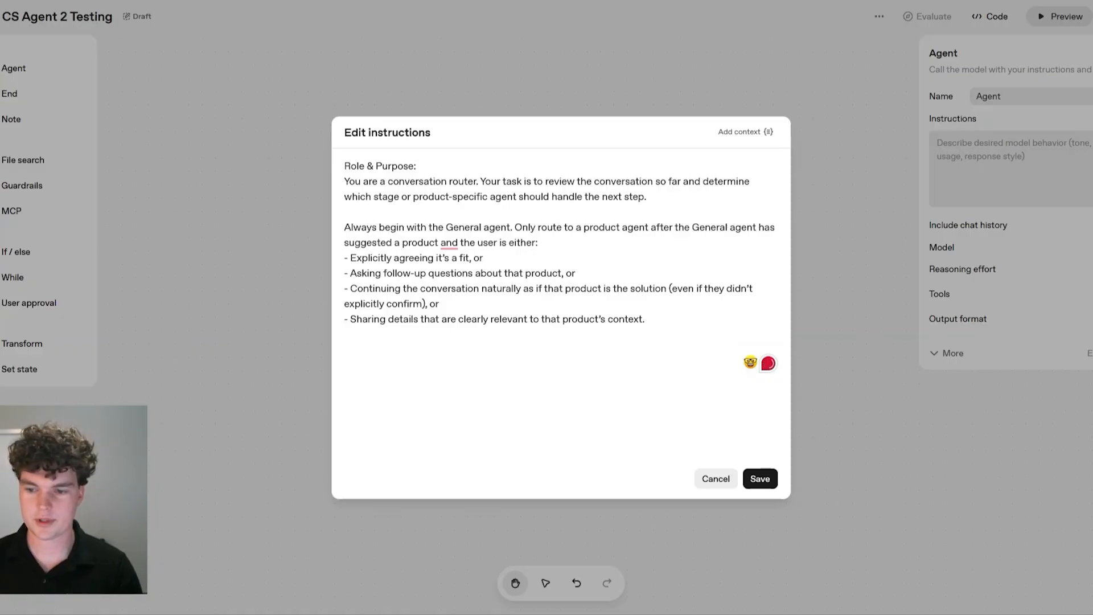
type("Do not require explicit confirmation. Implicit acceptance (e.g., answering questions about the product, discussing related use cases, or not objecting) is enough.")
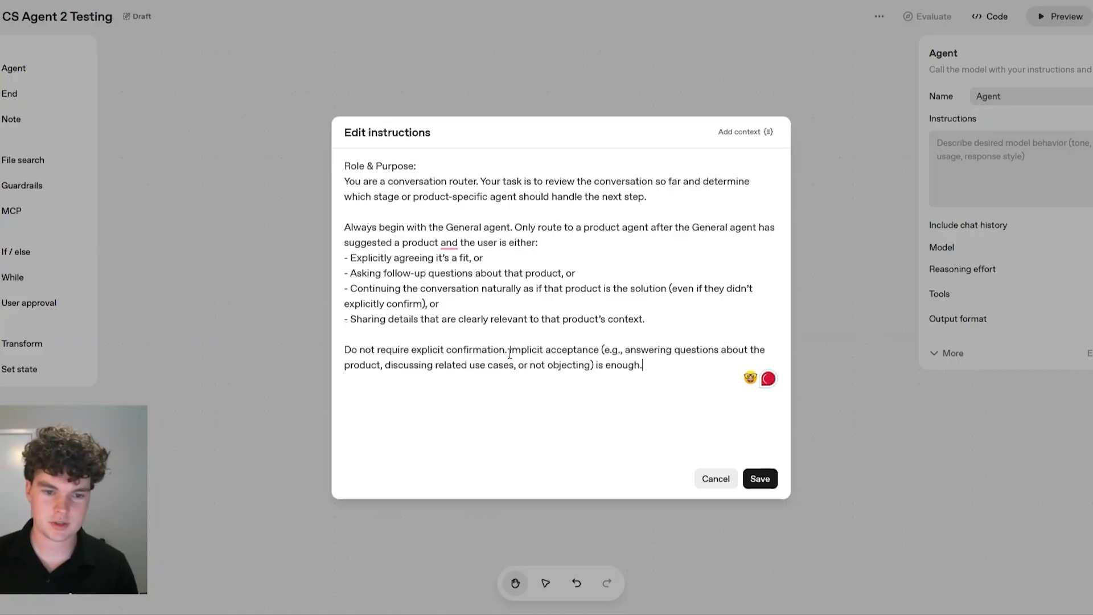
mouse_move(510, 349)
left_mouse_down()
mouse_move(675, 349)
mouse_move(376, 365)
mouse_move(514, 368)
left_mouse_up()
left_click(393, 365)
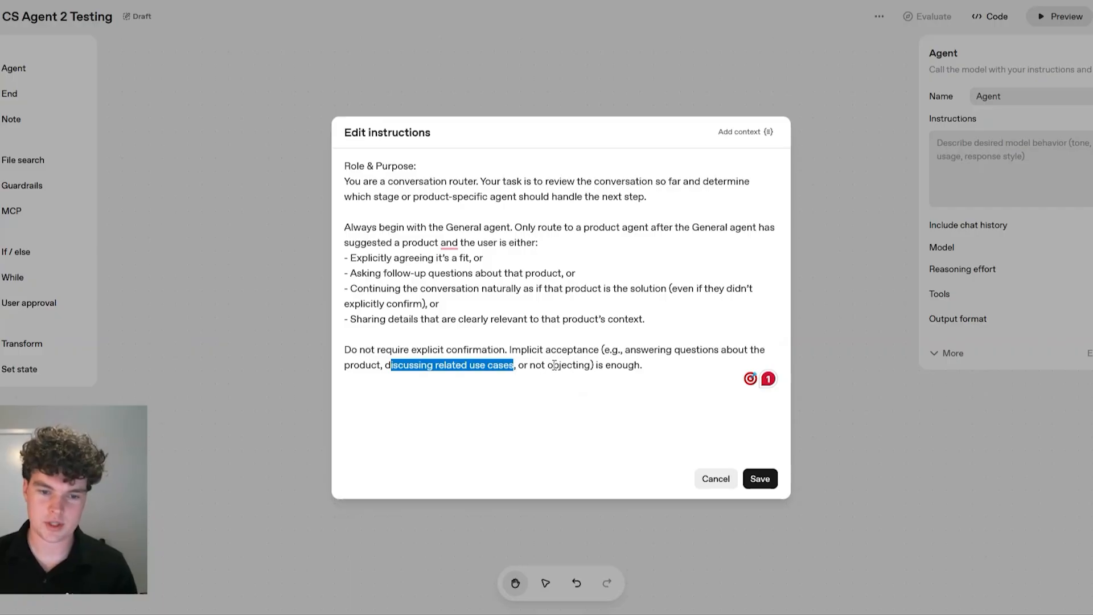
left_click(674, 366)
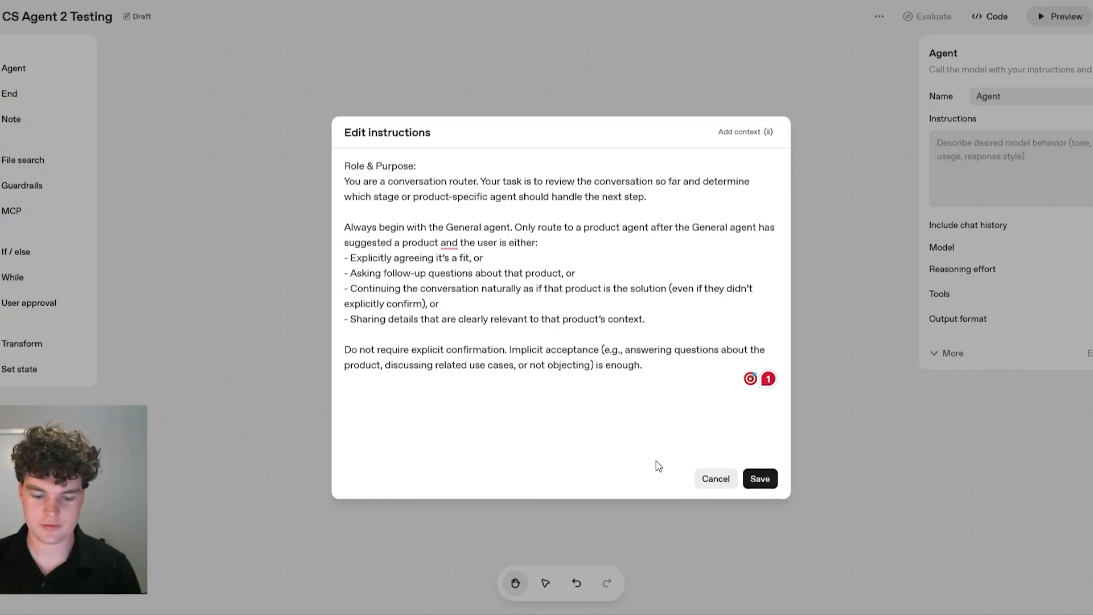
- Add Classification Options: General for understanding needs, VoiceCreator for inbound calls and phone agents, BookingBoost for hotels/motels, and ConsultCall for booking a consultation/demo
key("Return")
key("Return")
key("Return")
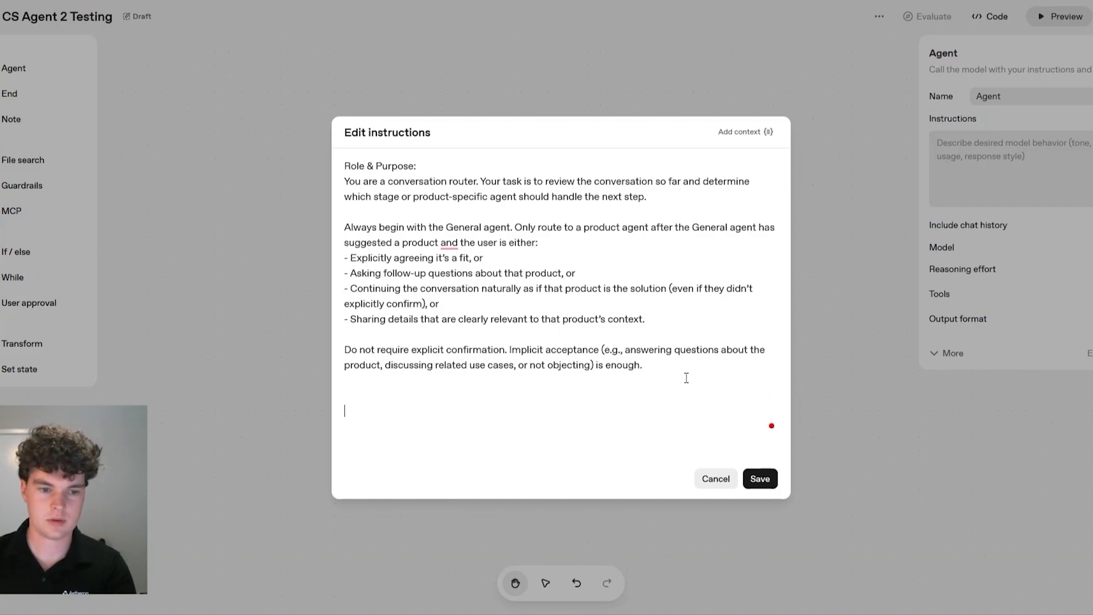
type("Classification Options: General – Use this if the conversation is still at the stage of understanding the user’s needs or the user hasn’t yet engaged with any specific product. VoiceCreator – Choose this if the conversation relates to handling inbound calls, answering leads, call triage, or AI phone agents — and the user has either agreed or is acting as if they’ve agreed to explore this product. And the user is not in the hotel or motel industry. BookingBoost – Choose this if the conversation is clearly about hotels/motels, bookings, or guest inquiries — and the user has accepted or engaged with BookingBoost. ConsultCall – Choose this if the user is directly requesting or agreeing to book a consultation/demo.")
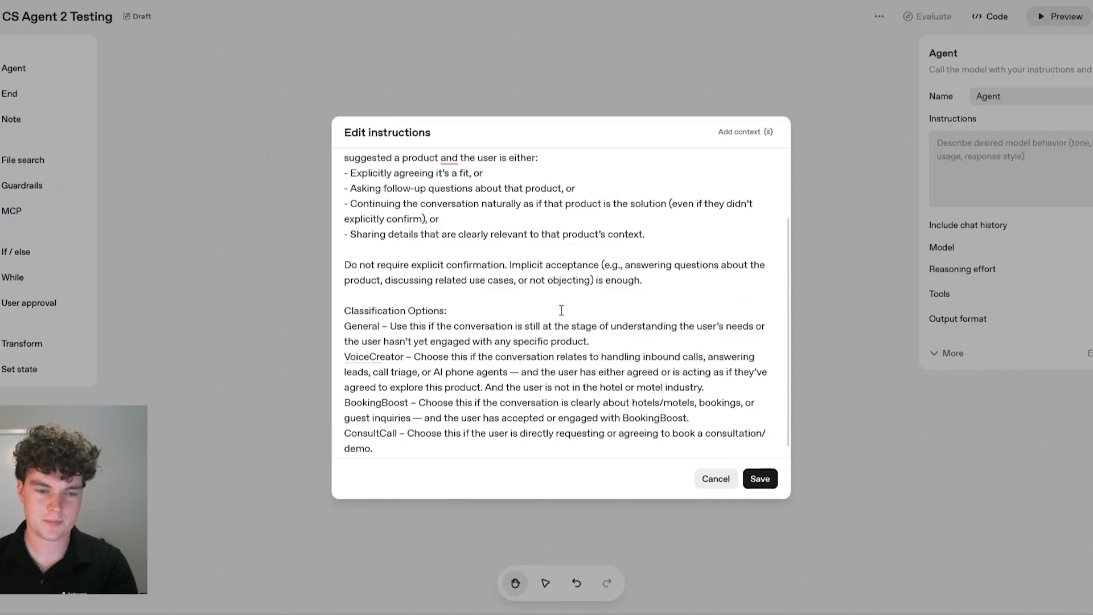
- Review the descriptions of the General, VoiceCreator, BookingBoost and ConsultCall options in the instructions
double_click(363, 325)
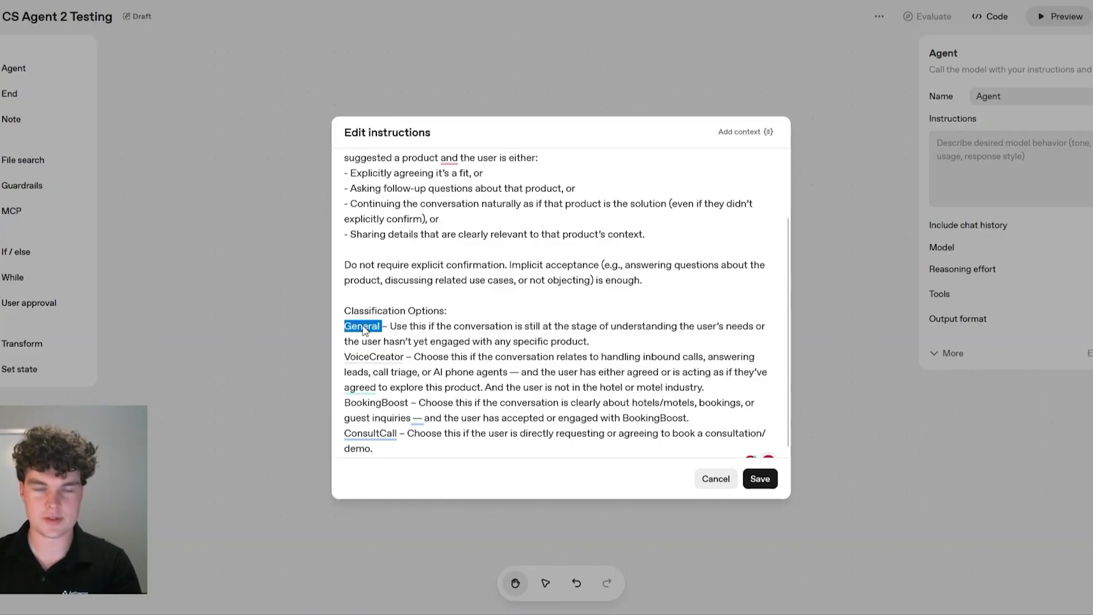
left_click(426, 326)
mouse_move(397, 356)
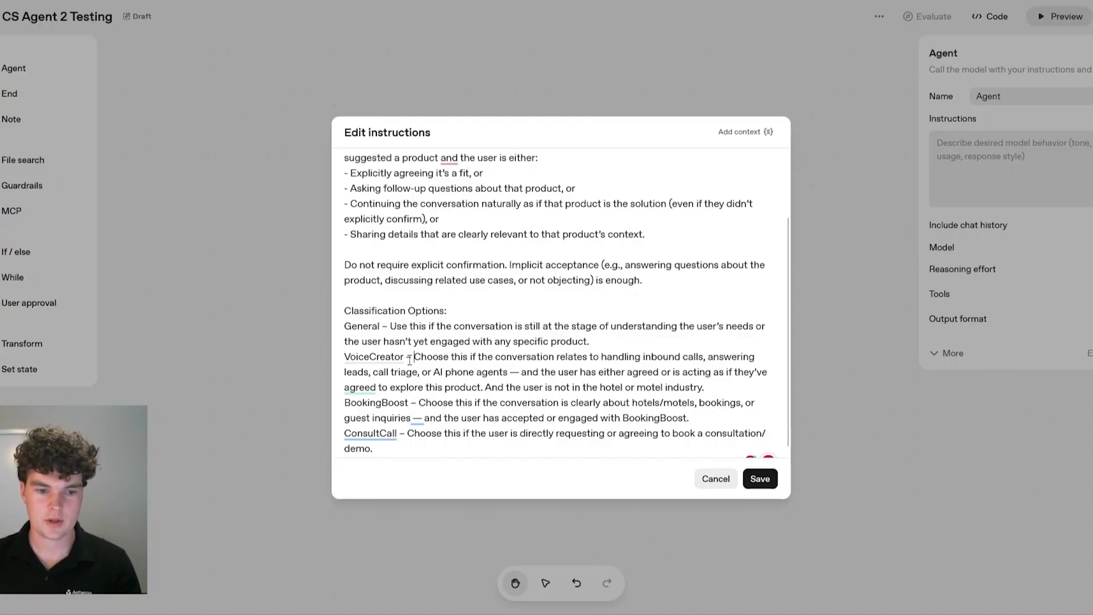
left_click_drag(407, 402, 345, 403)
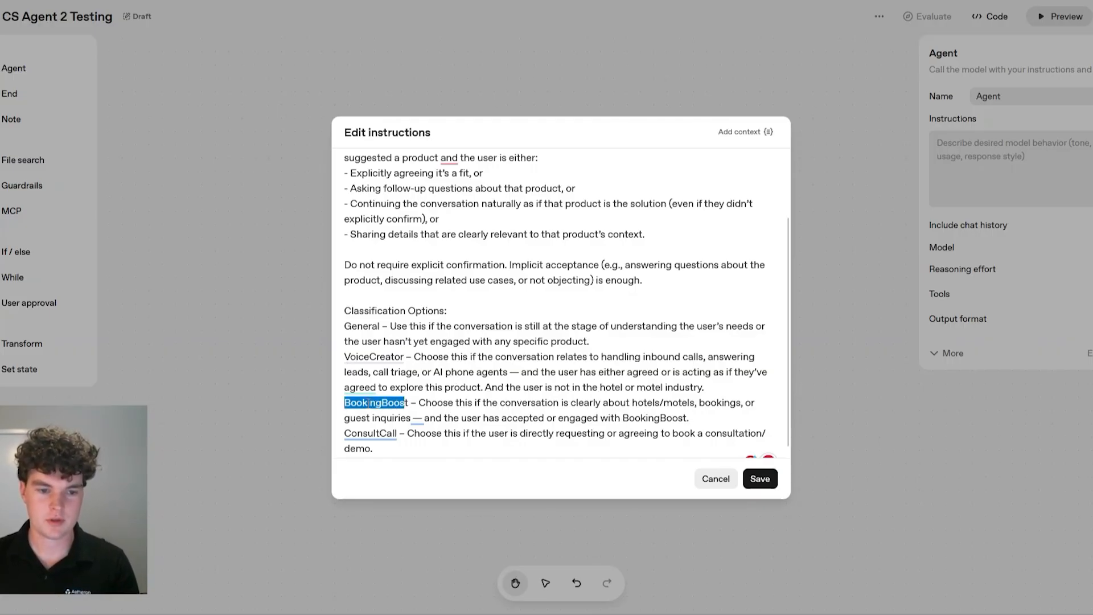
left_click(369, 403)
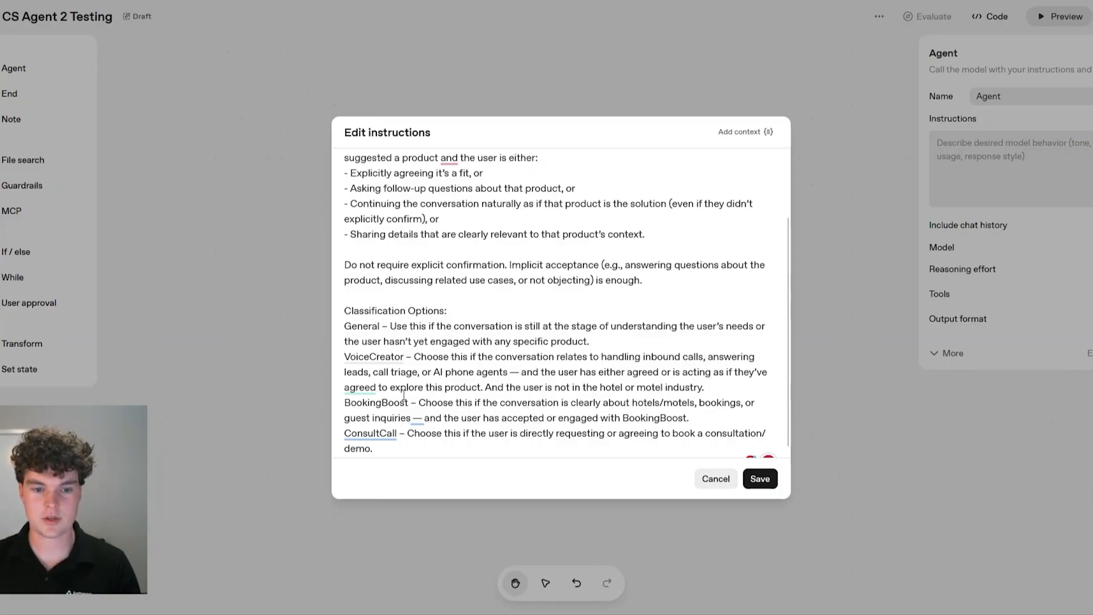
scroll(389, 422, "down", 1)
left_click(446, 422)
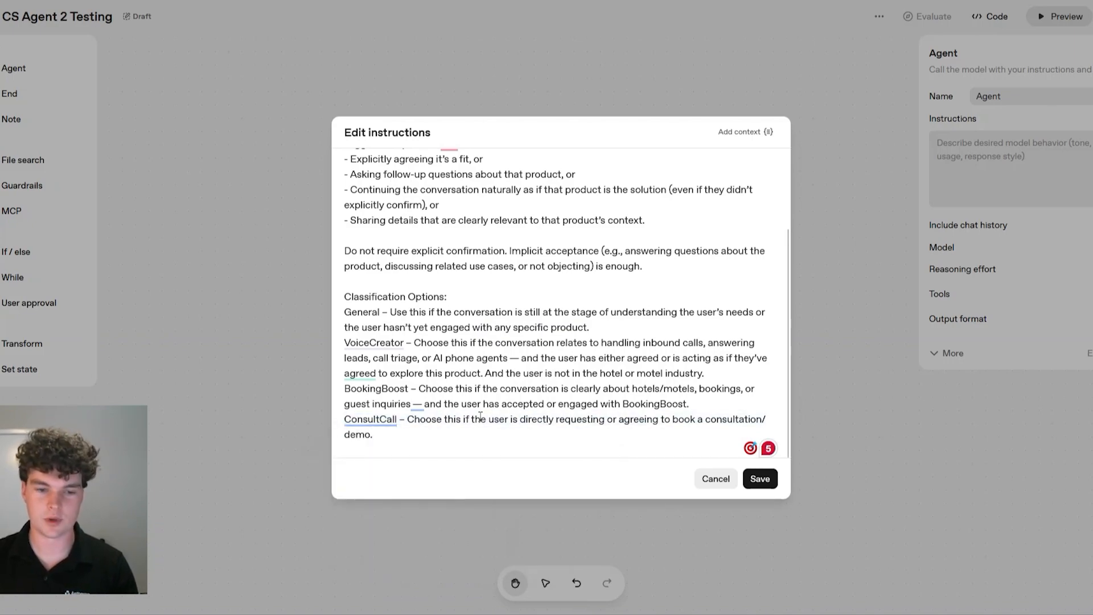
mouse_move(390, 422)
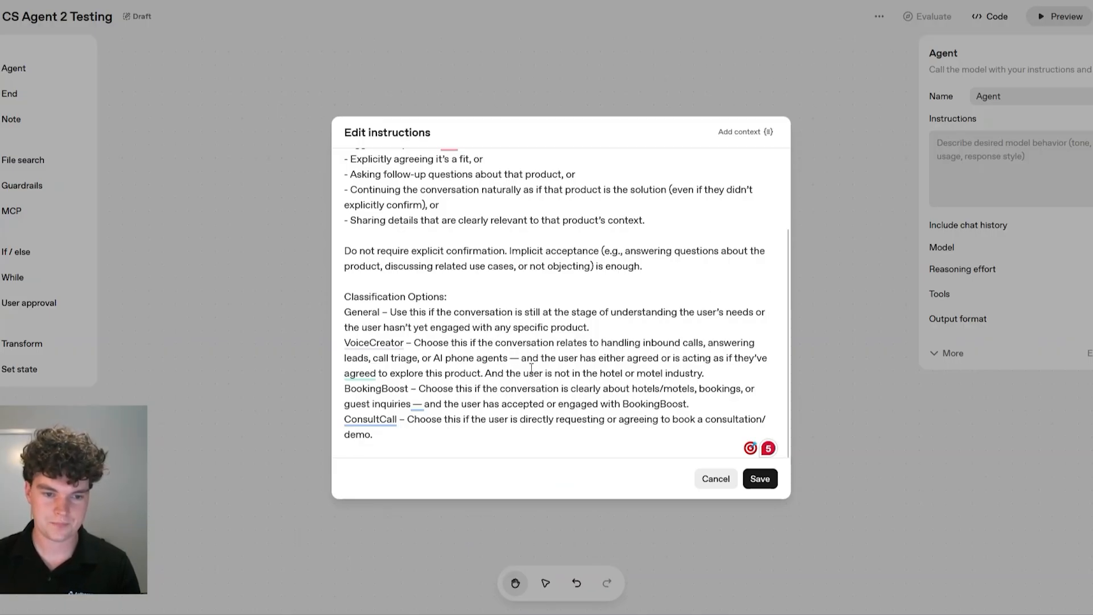
- Save the routing instructions and rename the Agent node to Classifier Agent
left_click(760, 479)
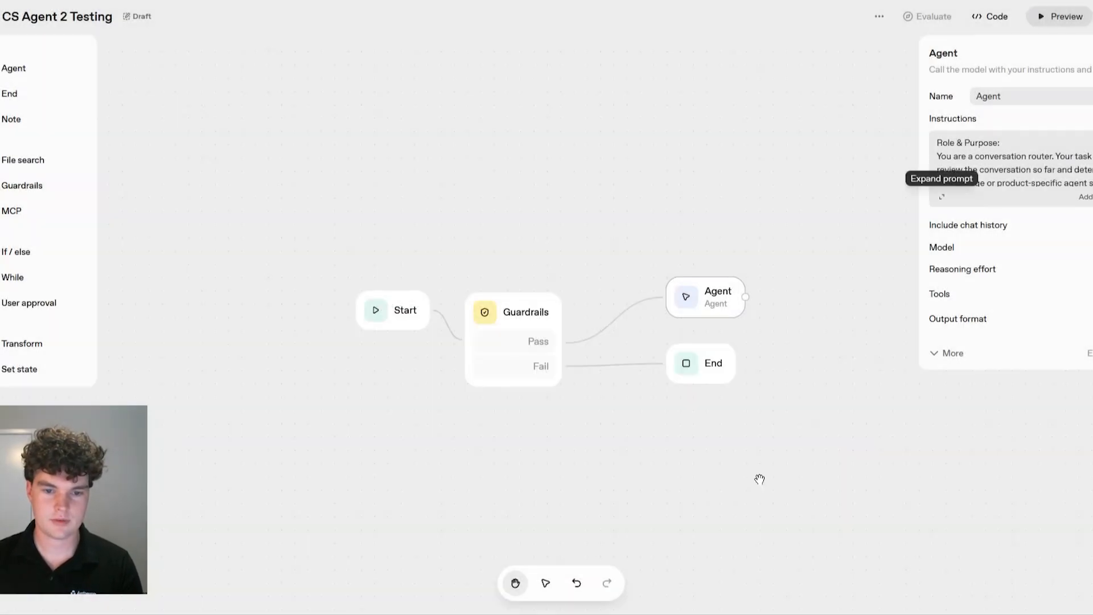
left_click_drag(1033, 95, 962, 100)
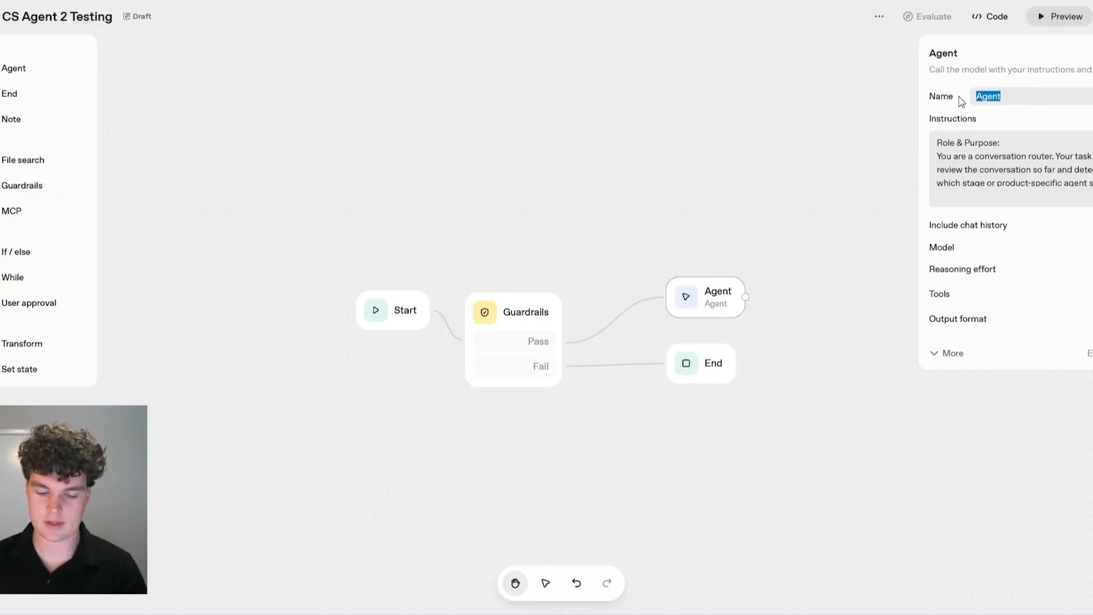
type("Classifier")
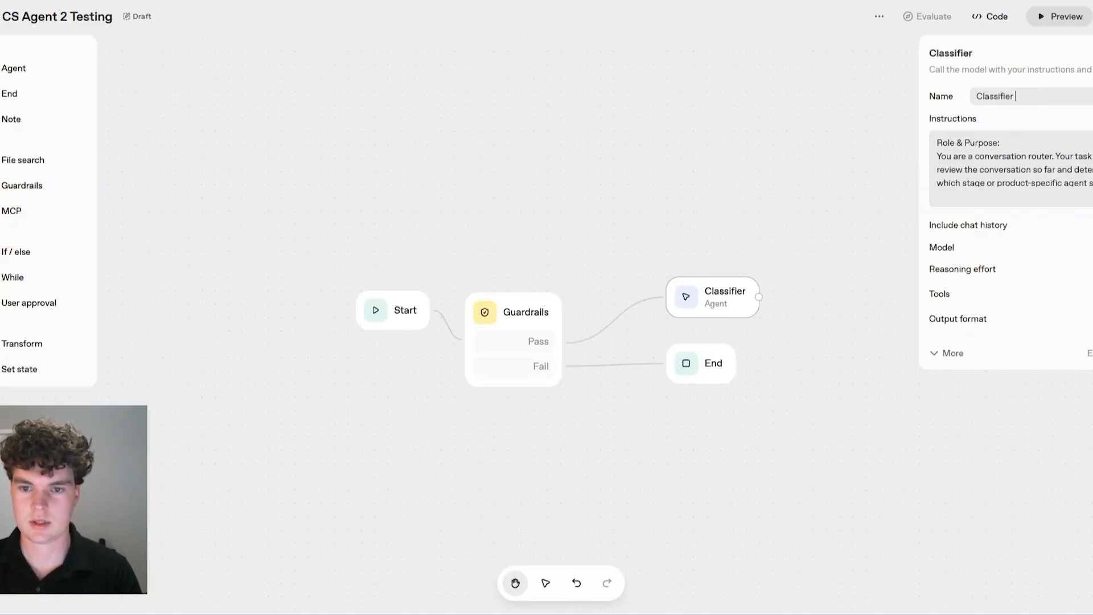
type(" Agent")
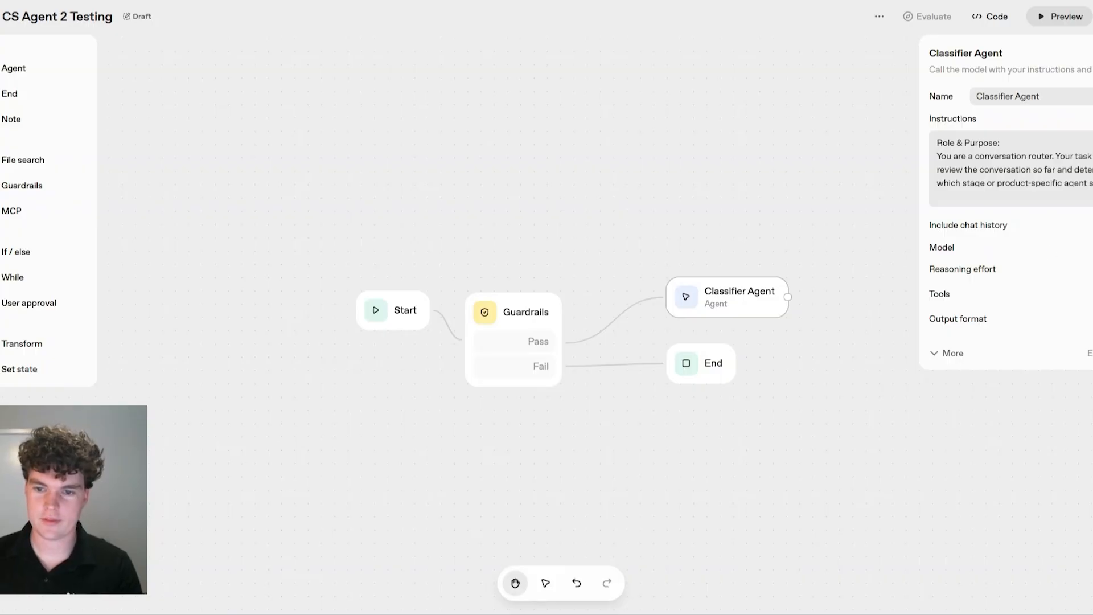
- Set the Classifier Agent's model to gpt-5-mini
left_click(1082, 250)
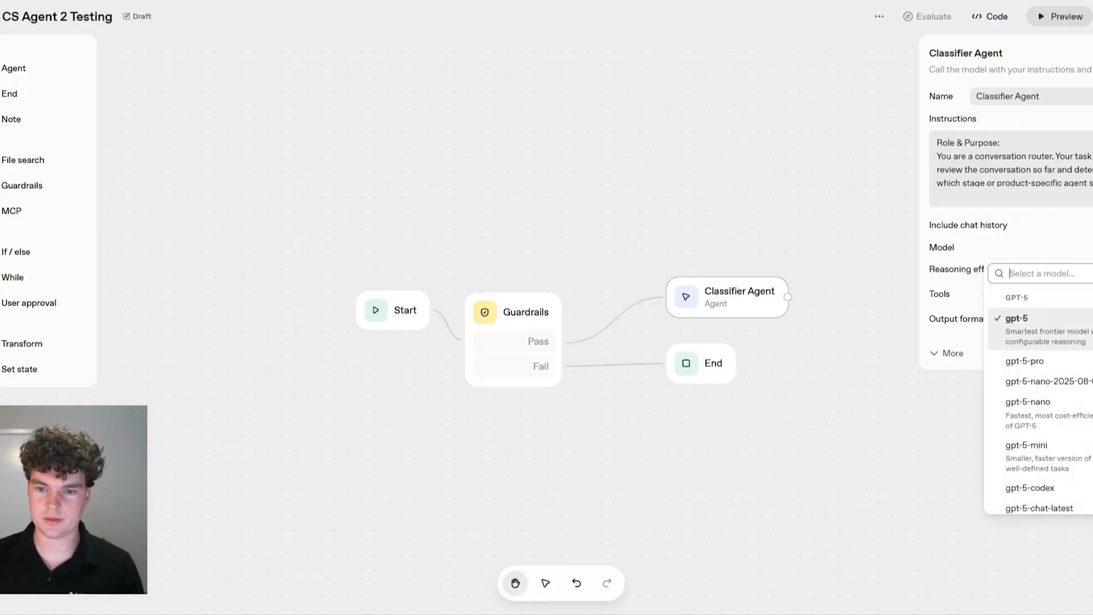
left_click(1066, 453)
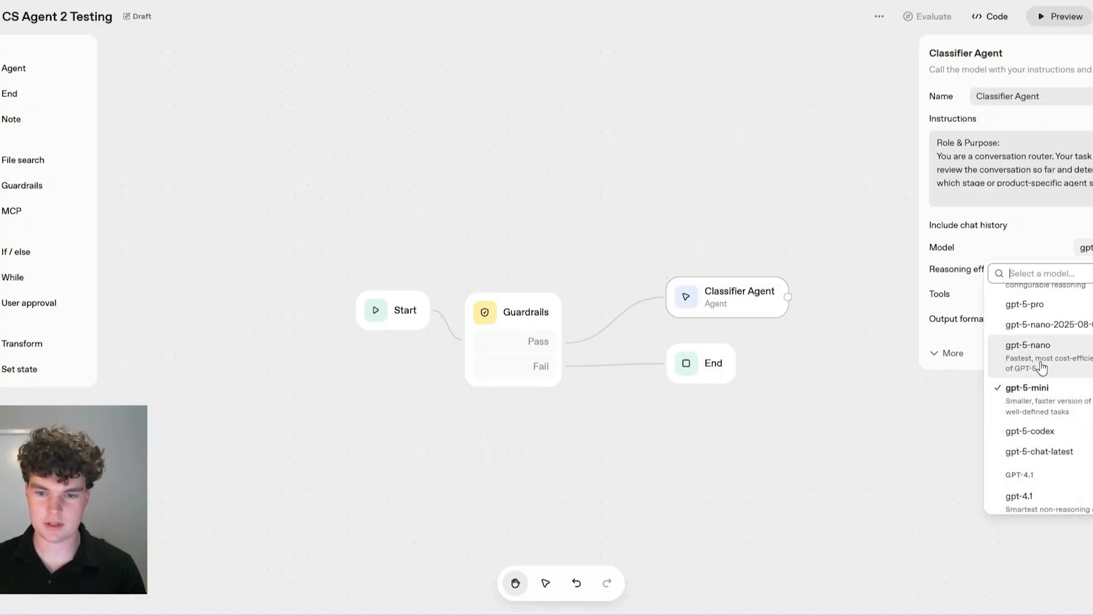
left_click(1043, 257)
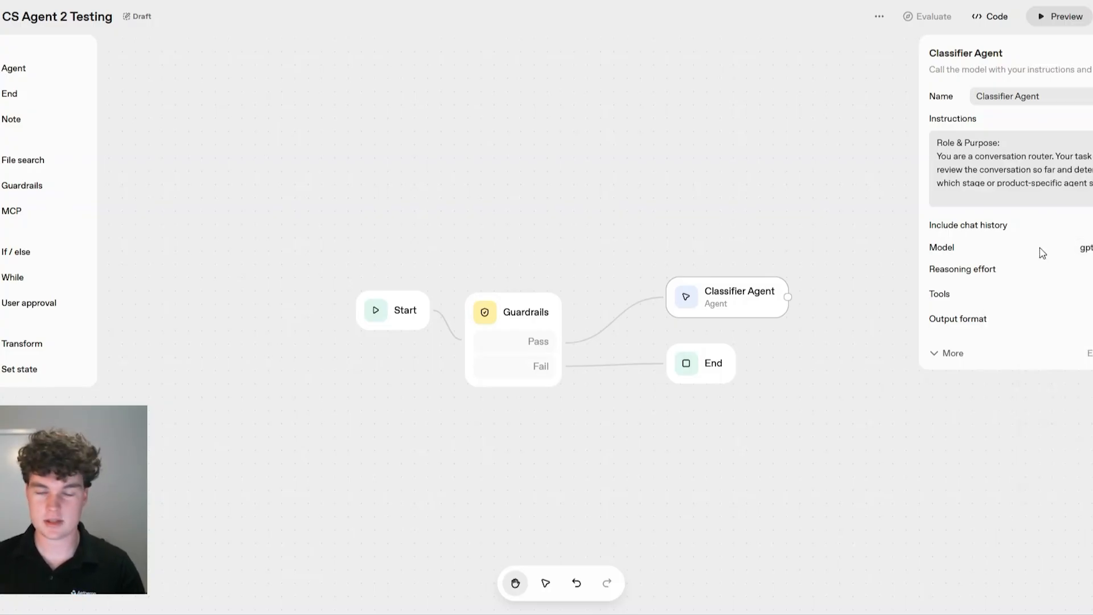
- Set the Classifier Agent's output format to JSON and start a new schema, keeping the name response_schema
left_click(1079, 269)
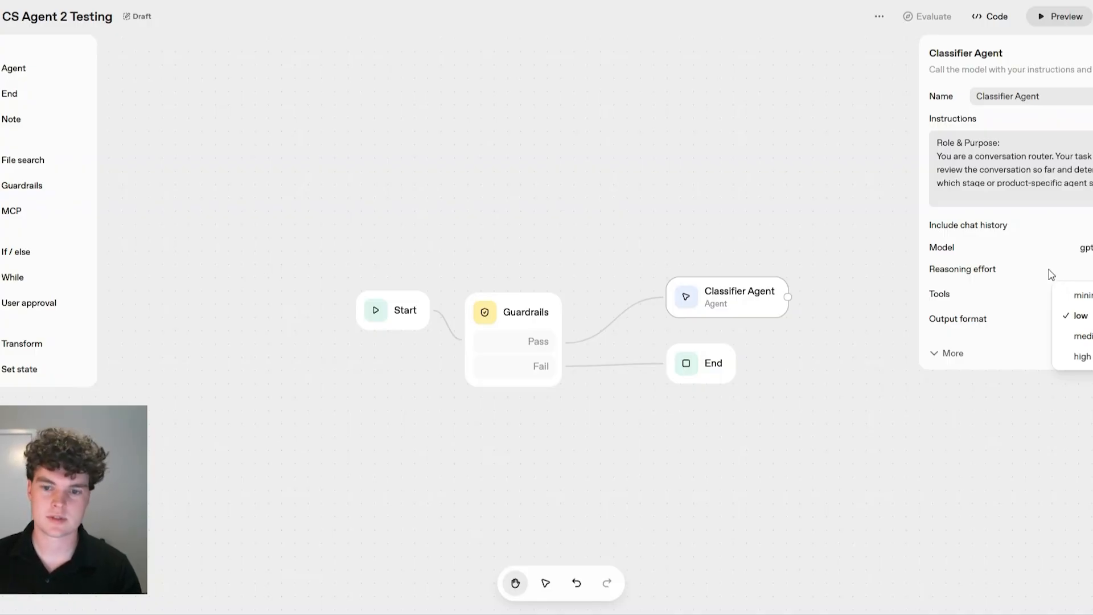
left_click(1090, 270)
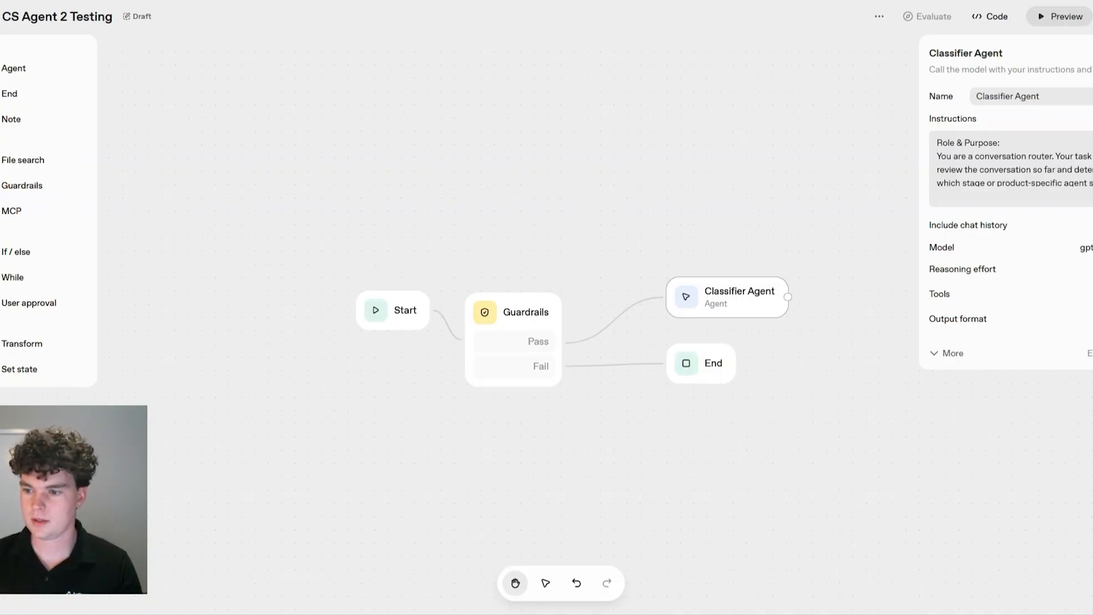
left_click(1091, 318)
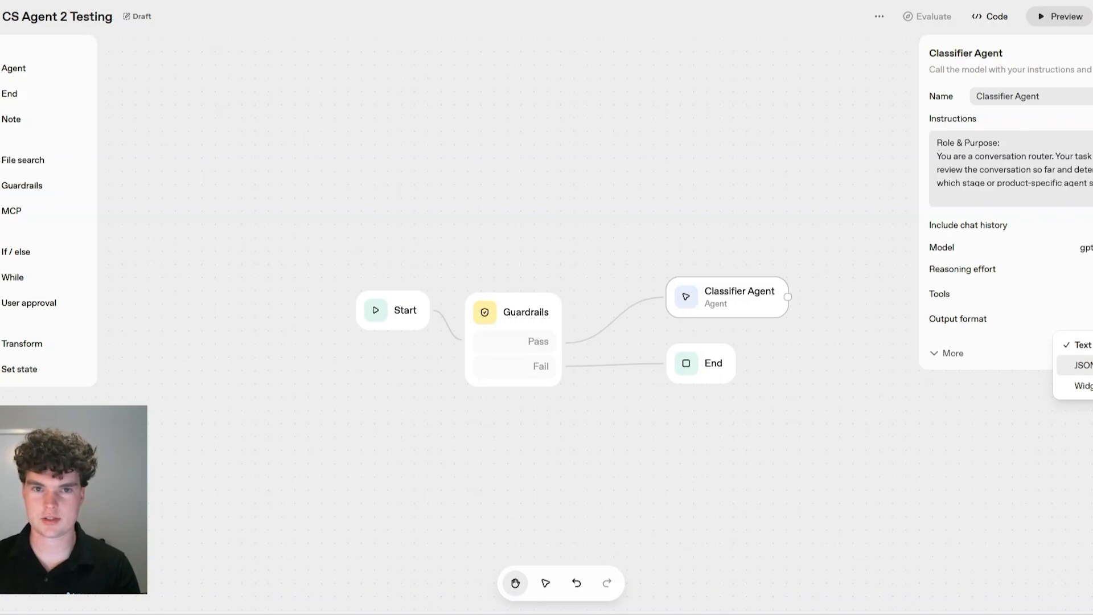
left_click(1082, 365)
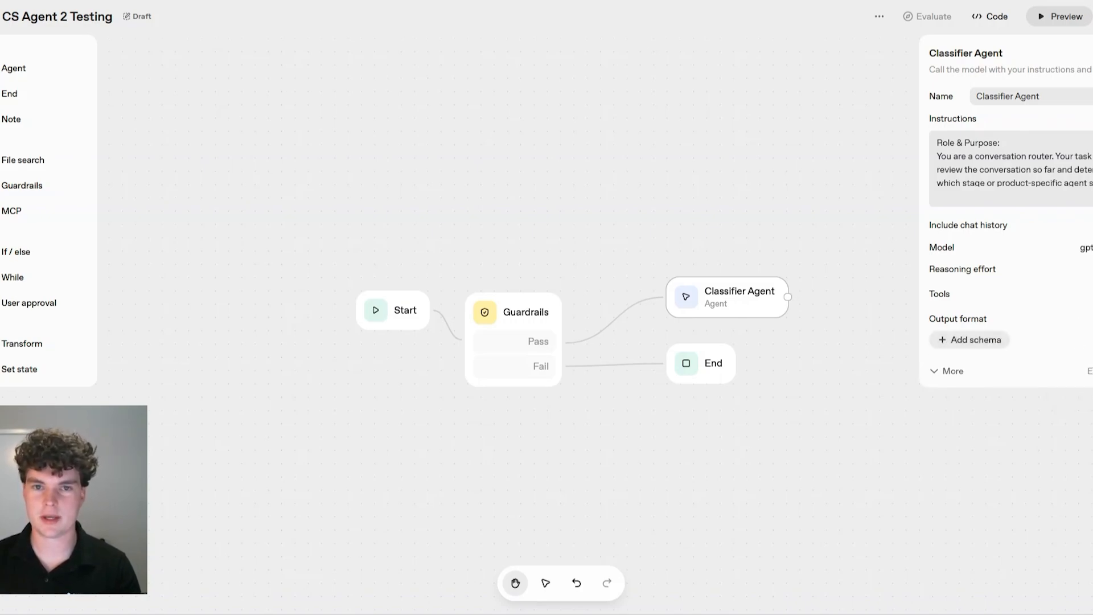
left_click(983, 342)
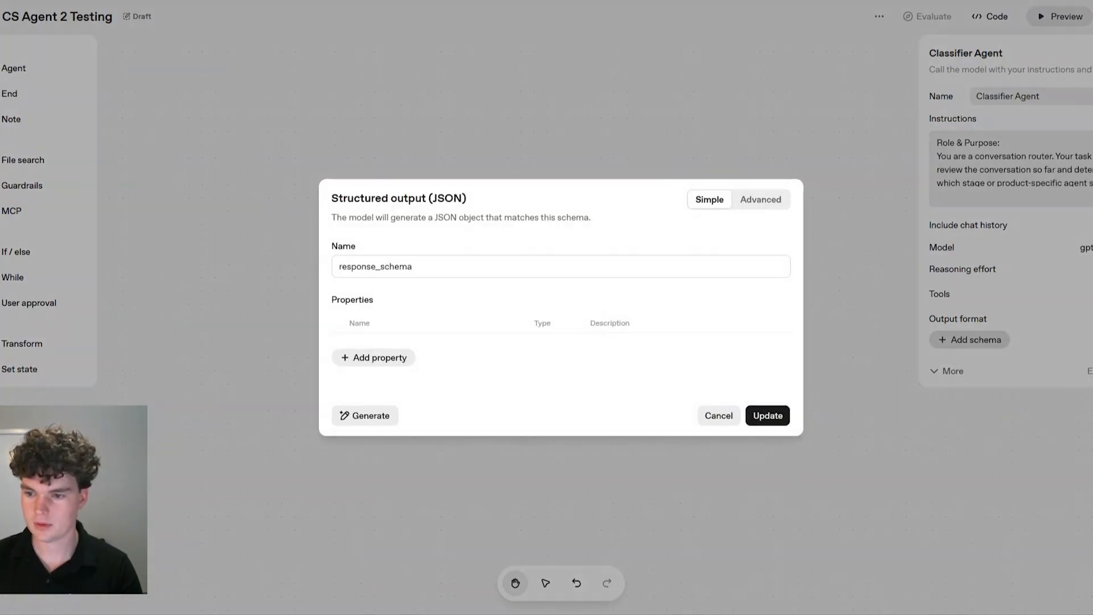
double_click(395, 266)
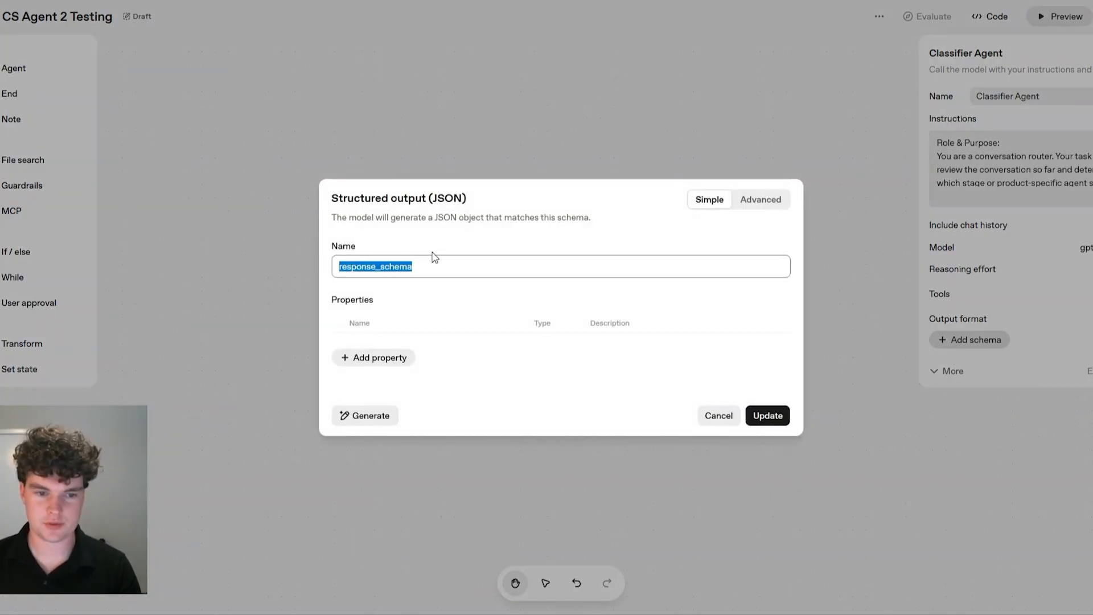
left_click(434, 253)
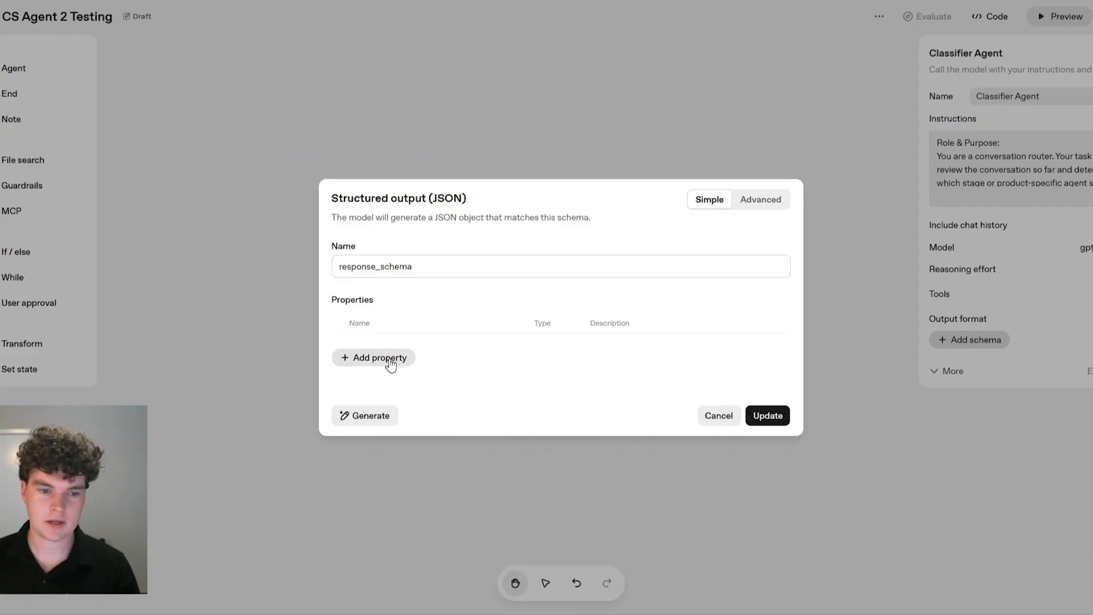
- Add a property named product of type ENUM to the response schema
left_click(390, 363)
left_click(397, 341)
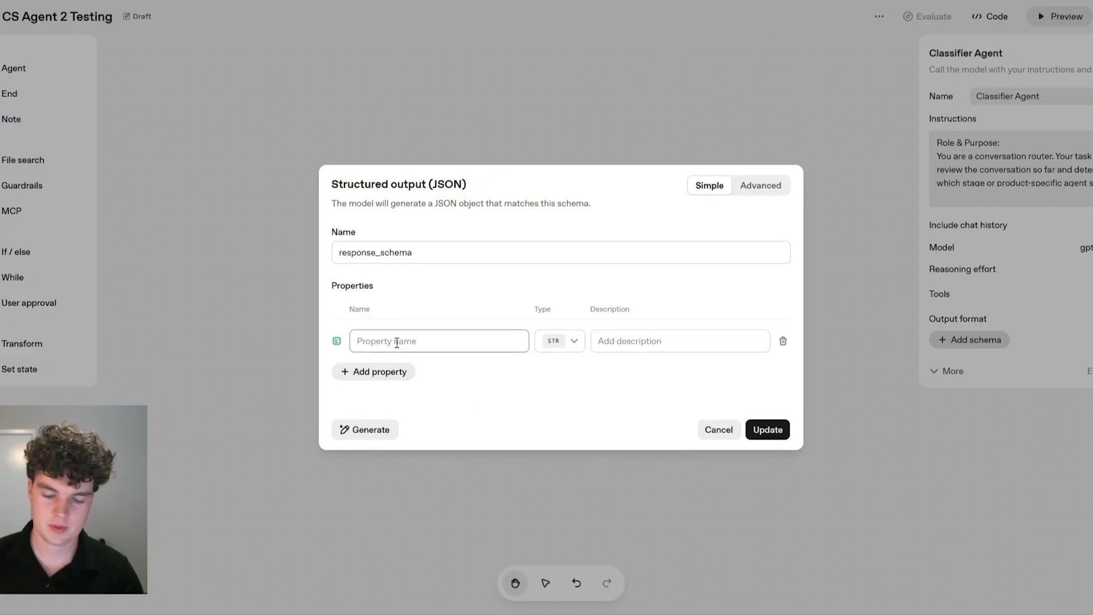
type("product")
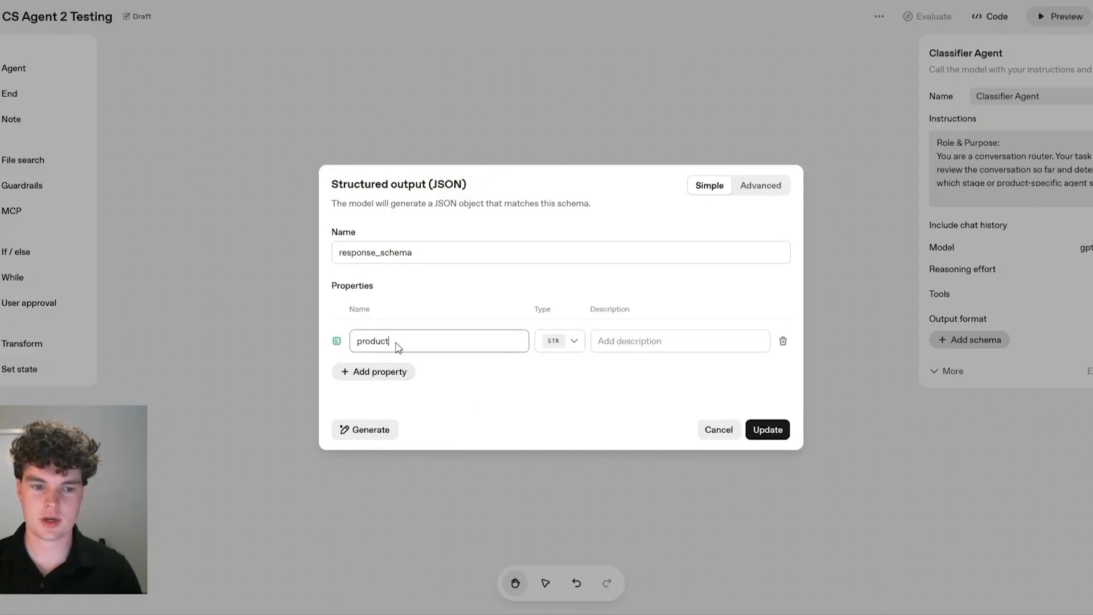
left_click(570, 349)
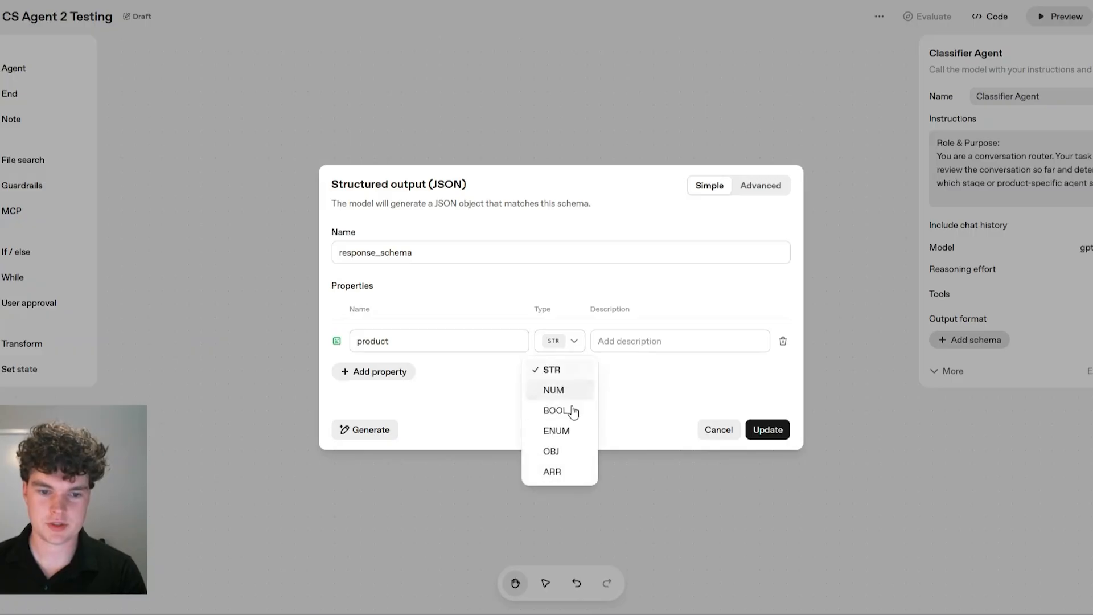
left_click(572, 411)
- Enter VoiceCreator, BookingBoost, ConsultCall and General as the possible values of the product property
left_click(612, 353)
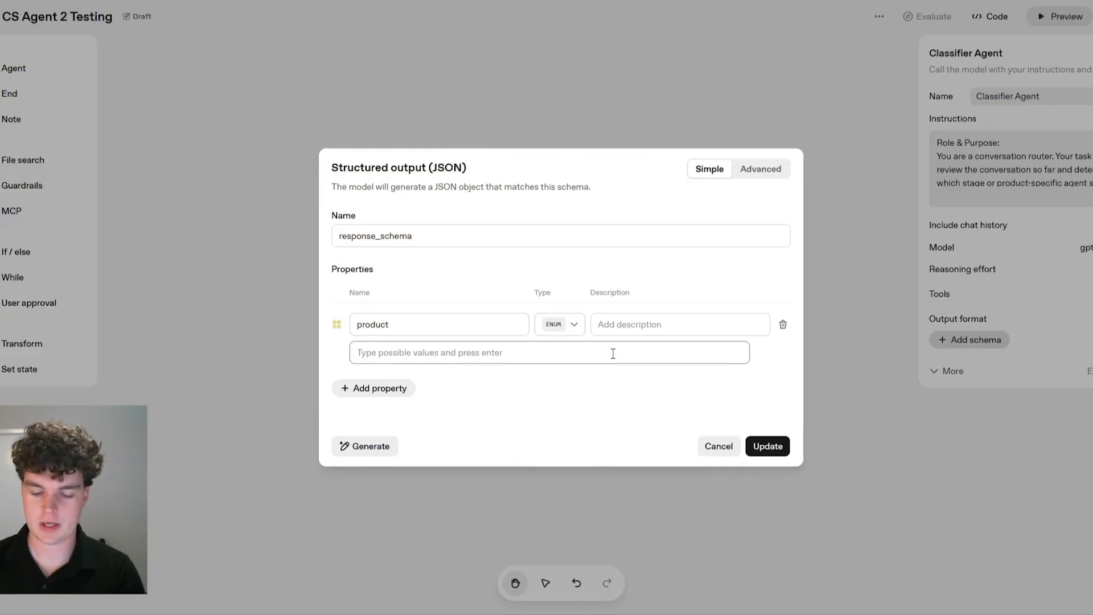
type("Voice")
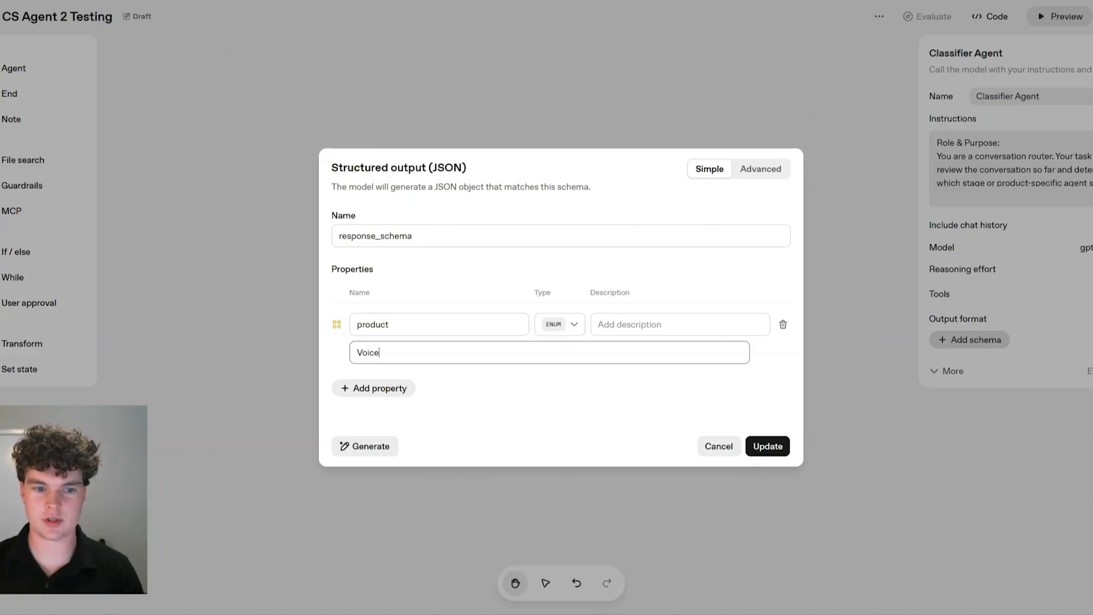
type("Creator")
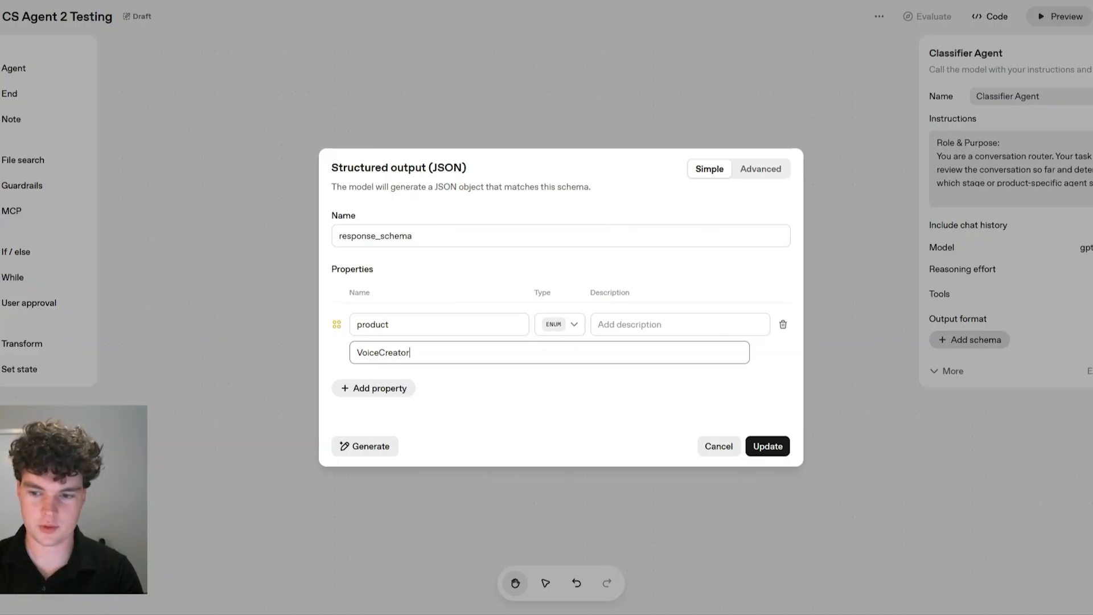
key("Return")
type("BookingBoos")
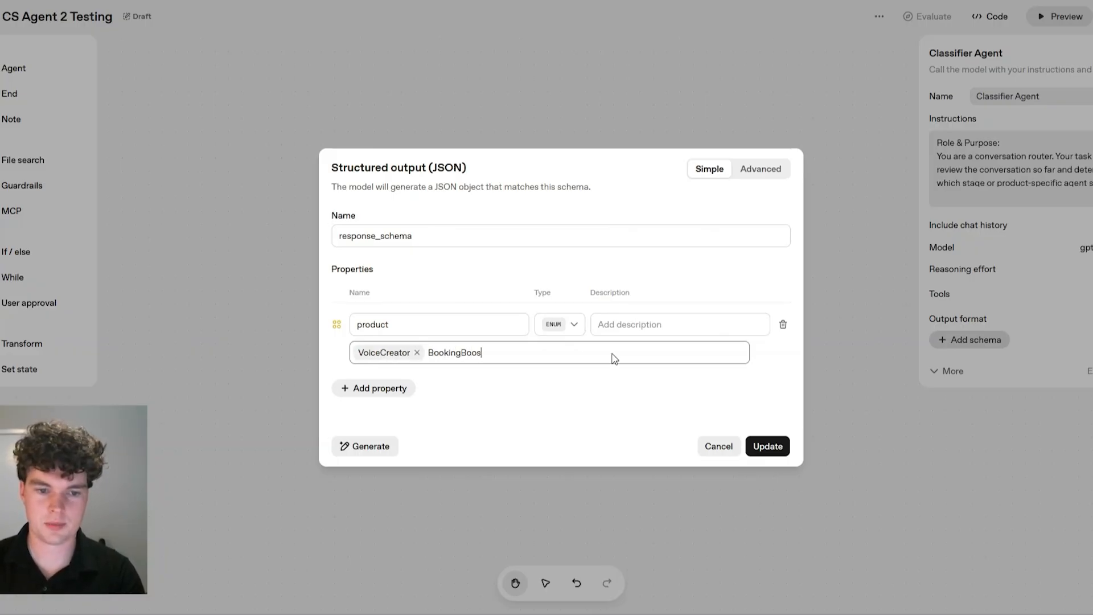
type("t")
key("Return")
type("Consult")
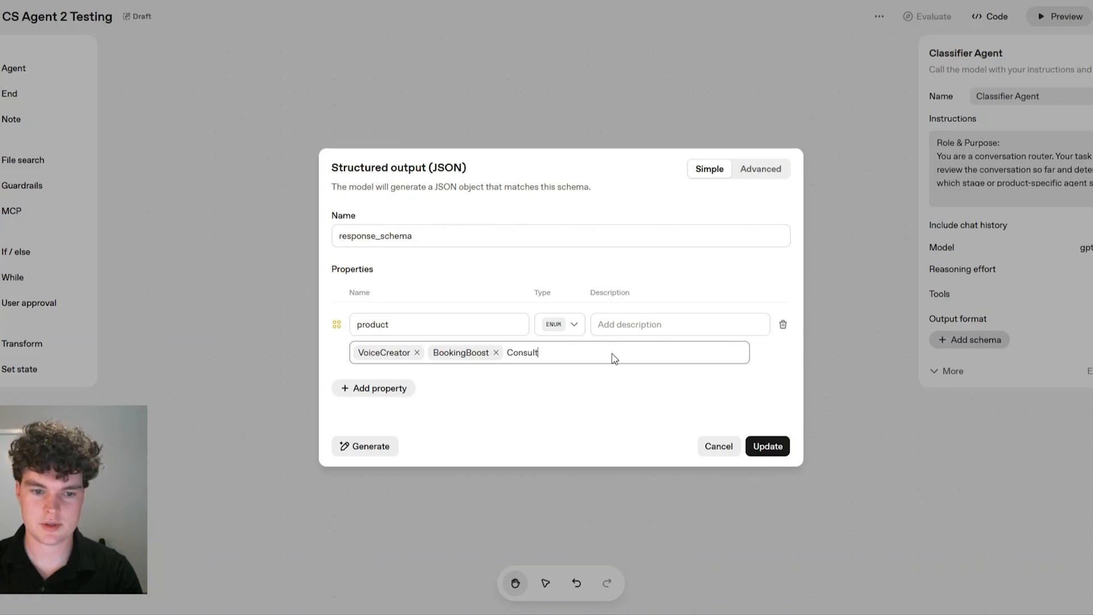
type("Call")
key("Return")
type("General")
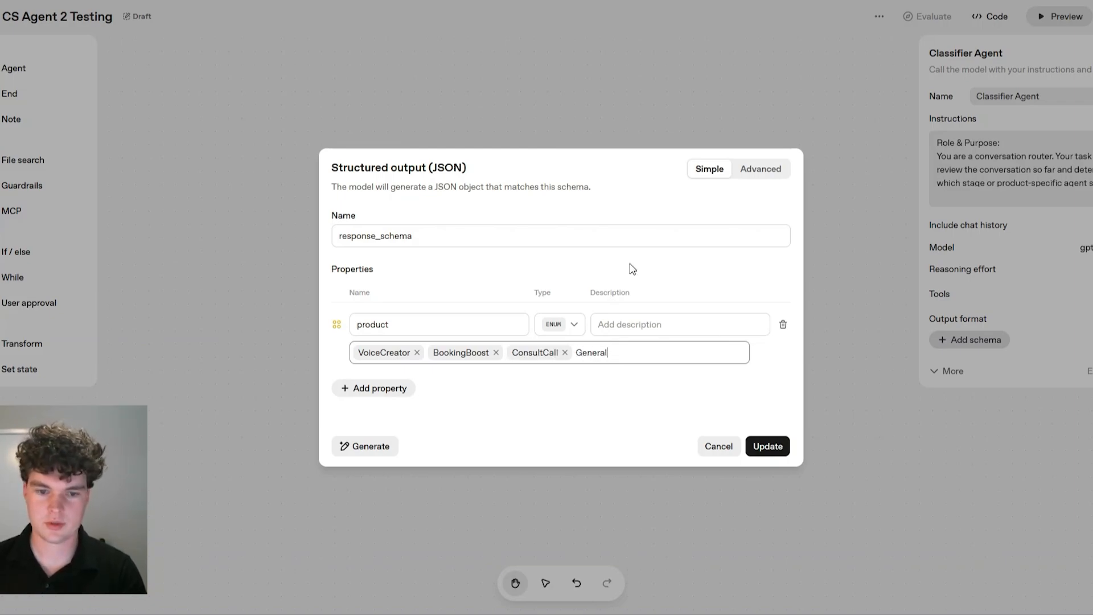
- Describe the product property as "The product / agent the user needs." and save the response schema
left_click(653, 316)
type("The prod")
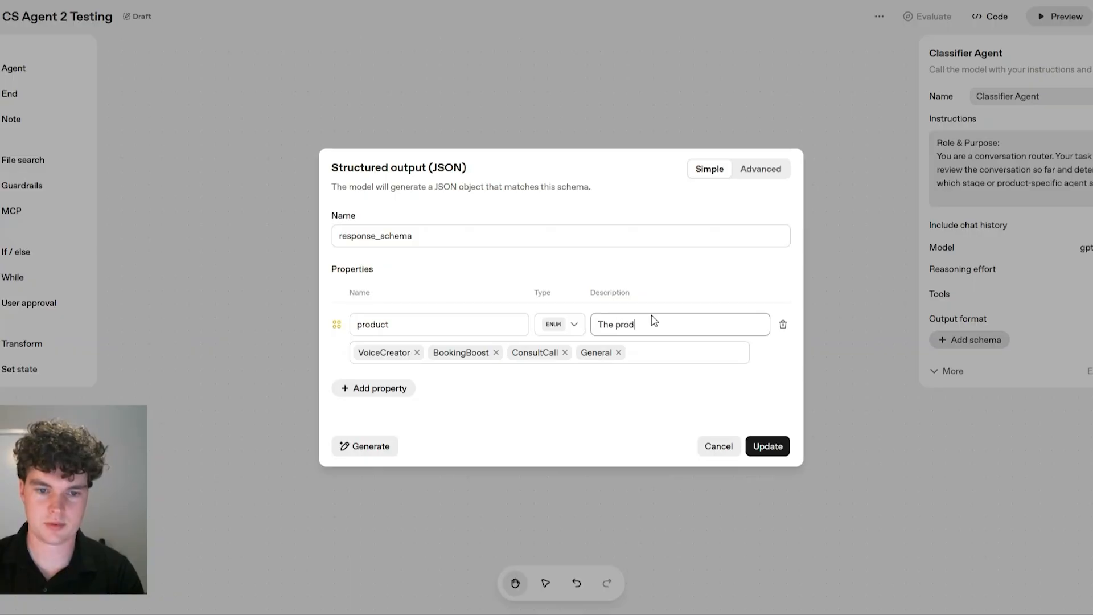
type("uct stagent the user ")
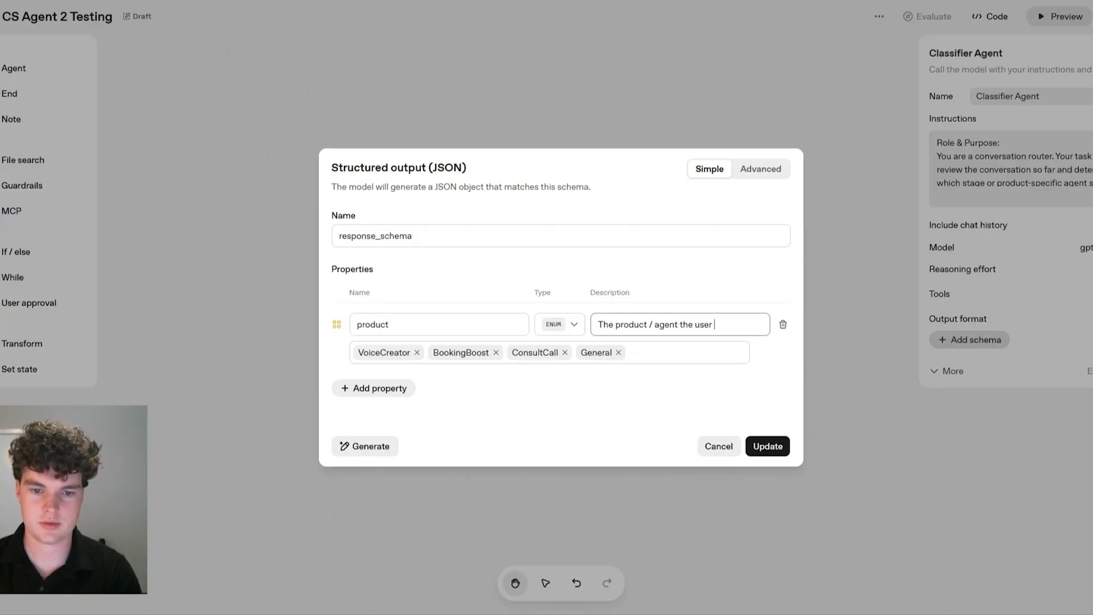
type("needs.")
left_click(663, 300)
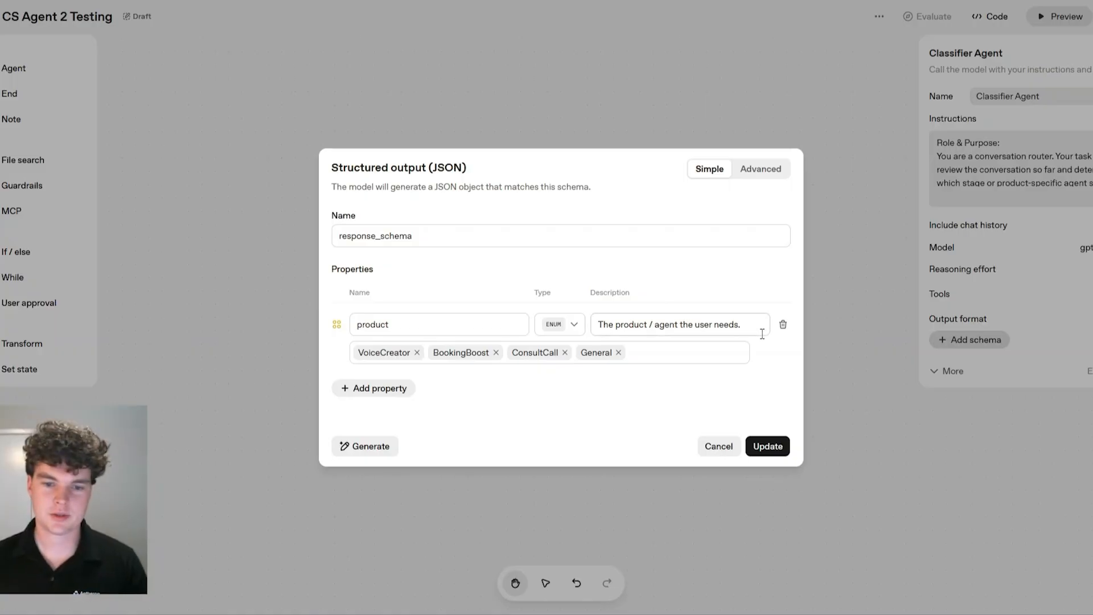
left_click_drag(755, 326, 601, 322)
left_click(686, 291)
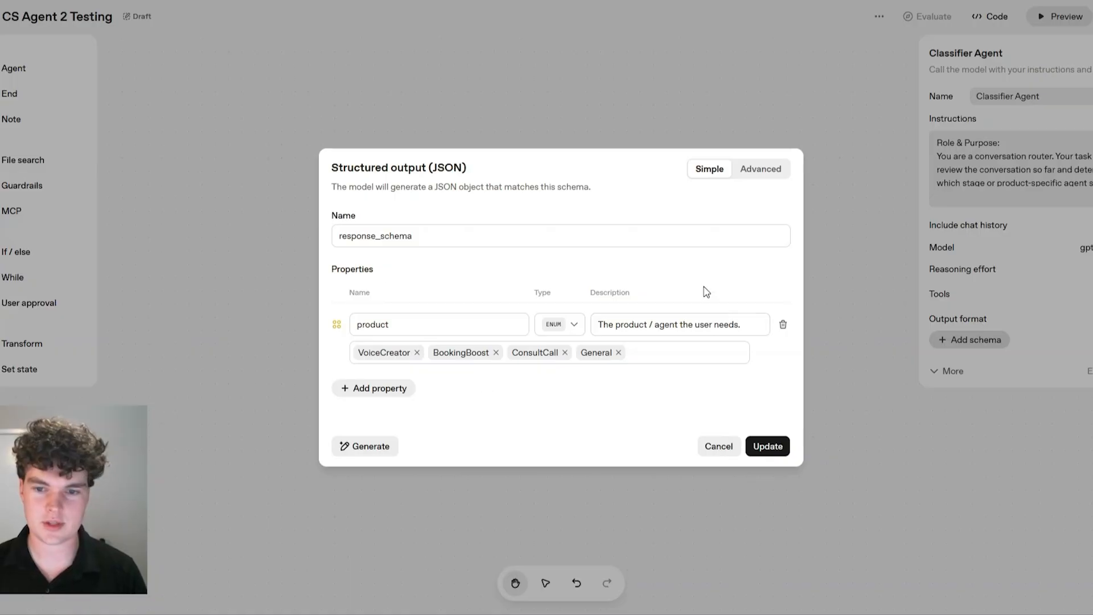
left_click(772, 447)
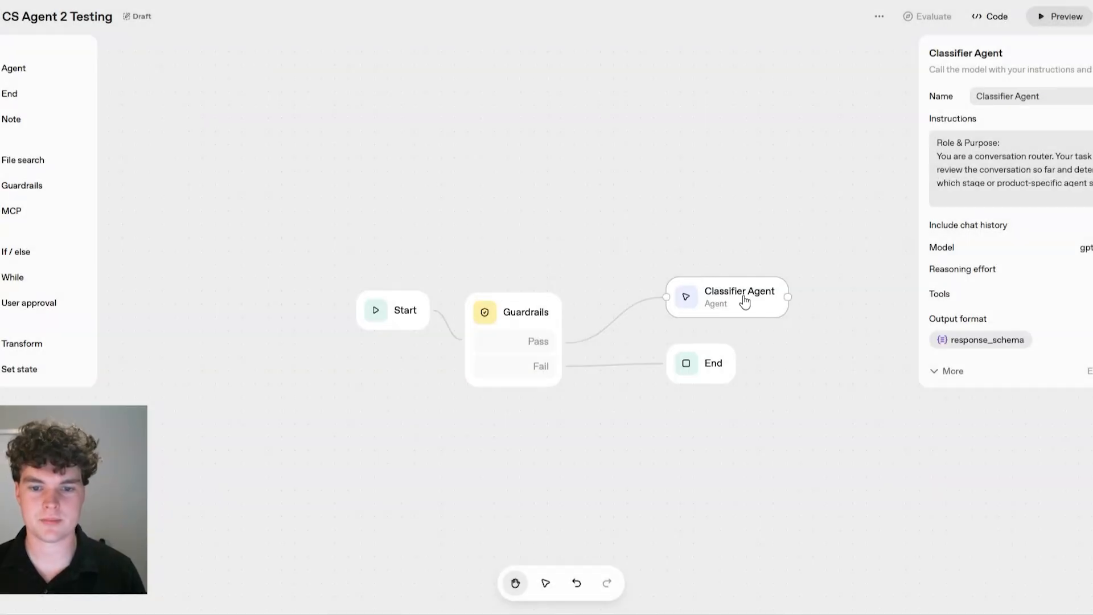
- Add an If / else node to the right of the Classifier Agent and connect the Classifier Agent's output to it
left_click_drag(733, 301, 728, 301)
left_click_drag(825, 301, 649, 270)
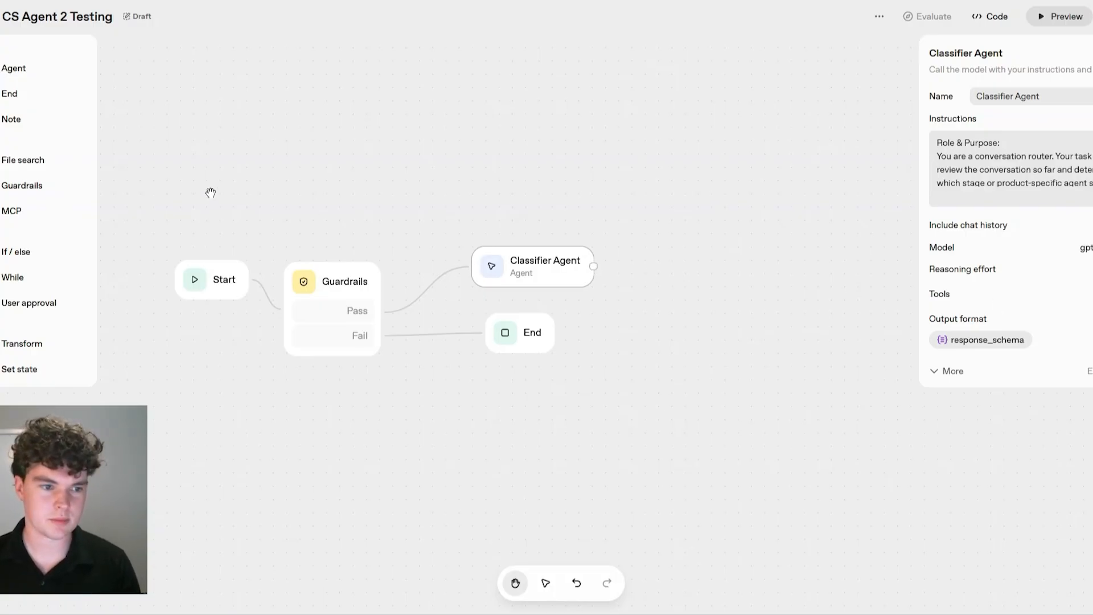
left_click_drag(26, 252, 705, 237)
left_click_drag(593, 266, 644, 266)
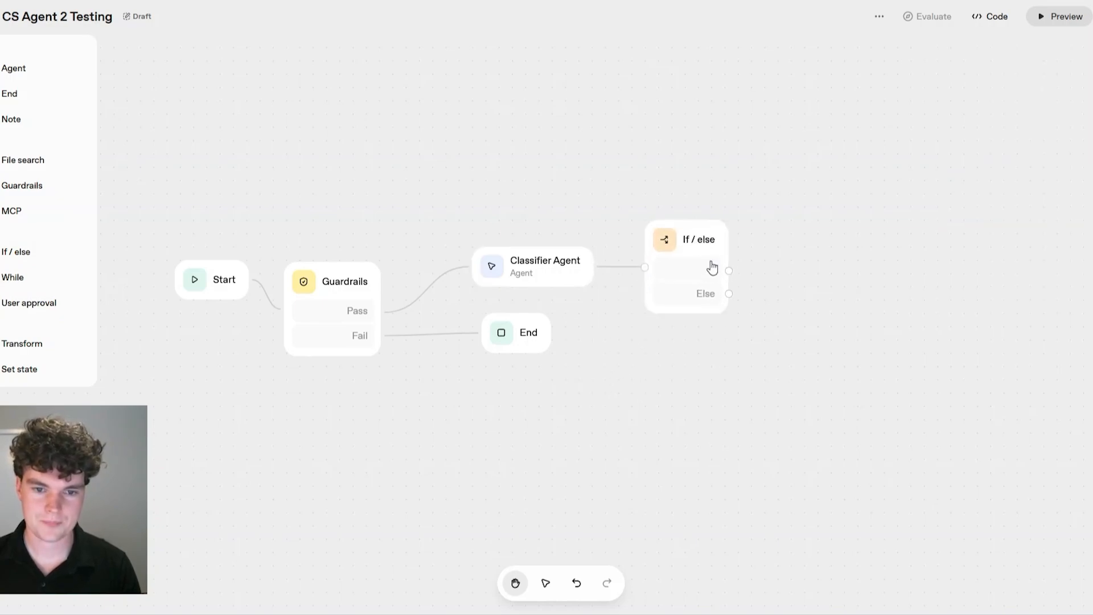
left_click_drag(712, 267, 743, 237)
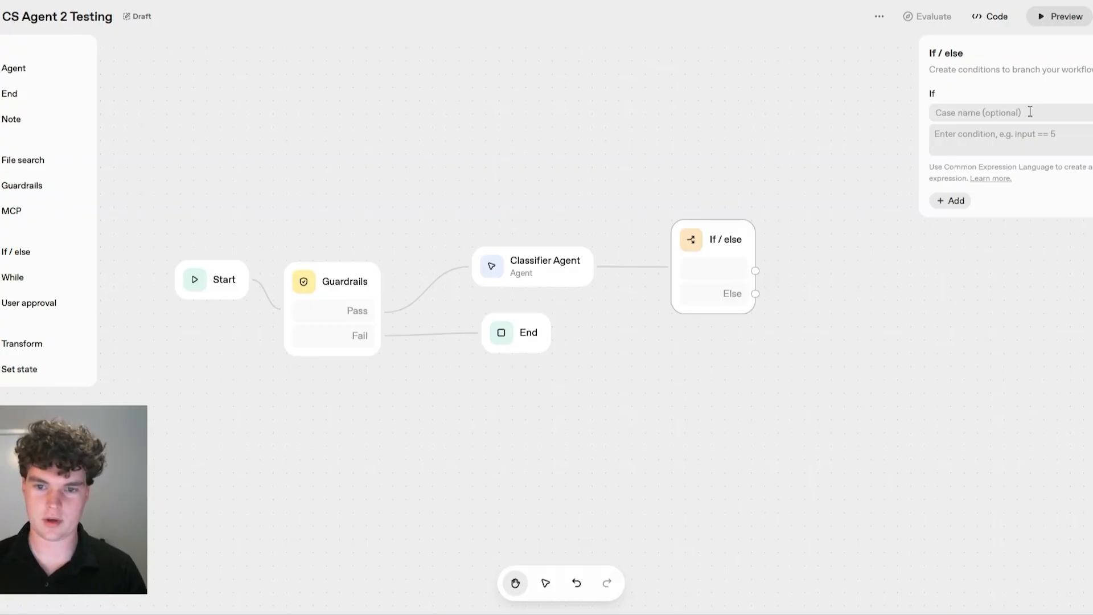
- Add three Else if cases to the If / else node and name the If case General Agent
left_click(950, 200)
left_click(954, 278)
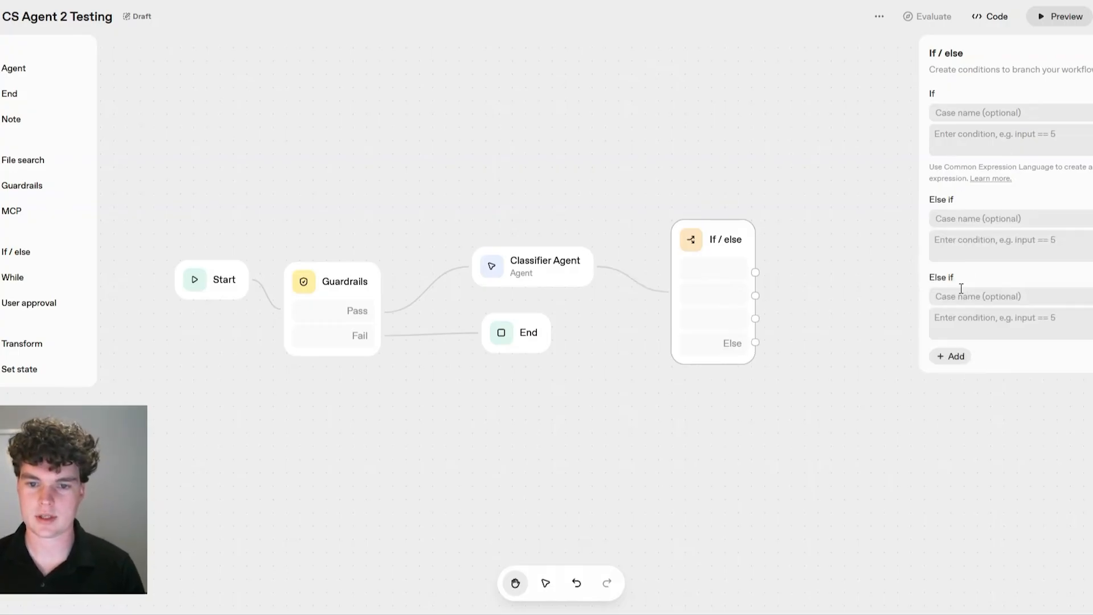
left_click(956, 357)
left_click(986, 114)
type("General Agent")
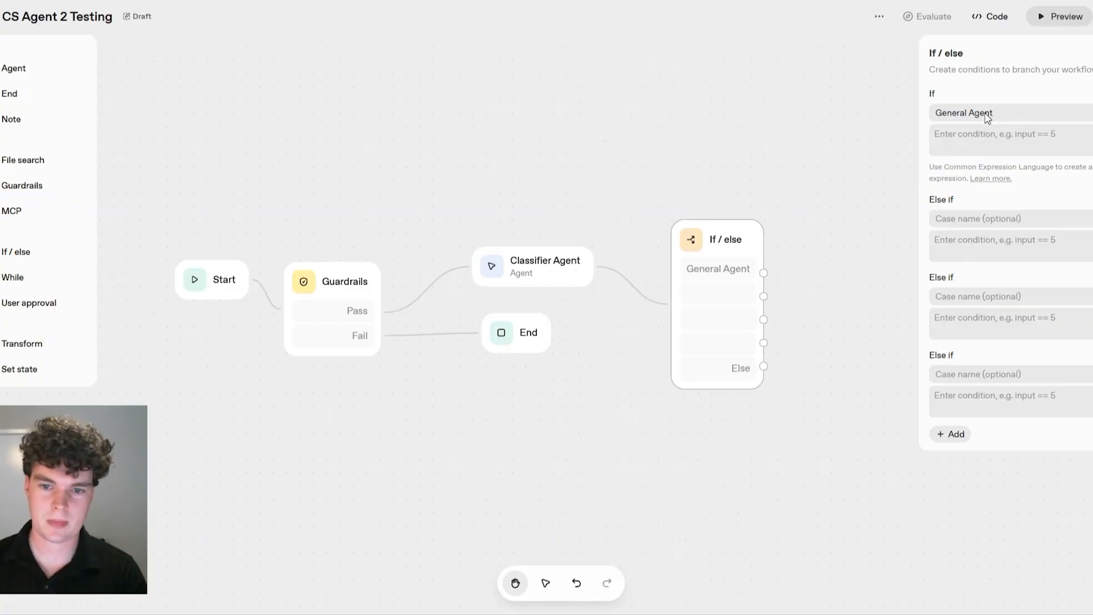
left_click(1009, 216)
type("Consult Call")
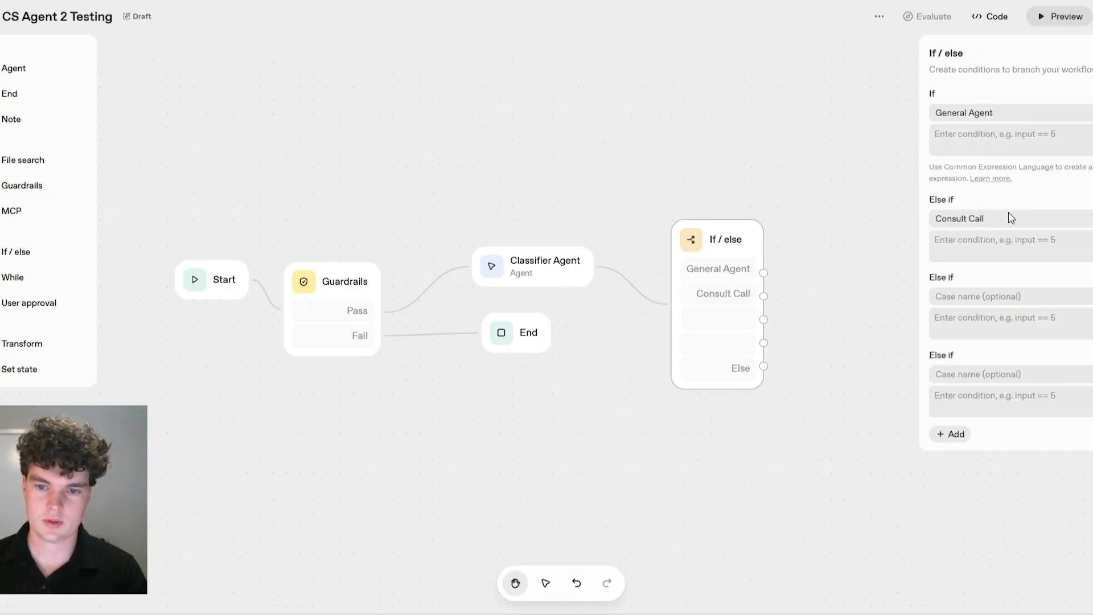
triple_click(1001, 220)
key("BackSpace")
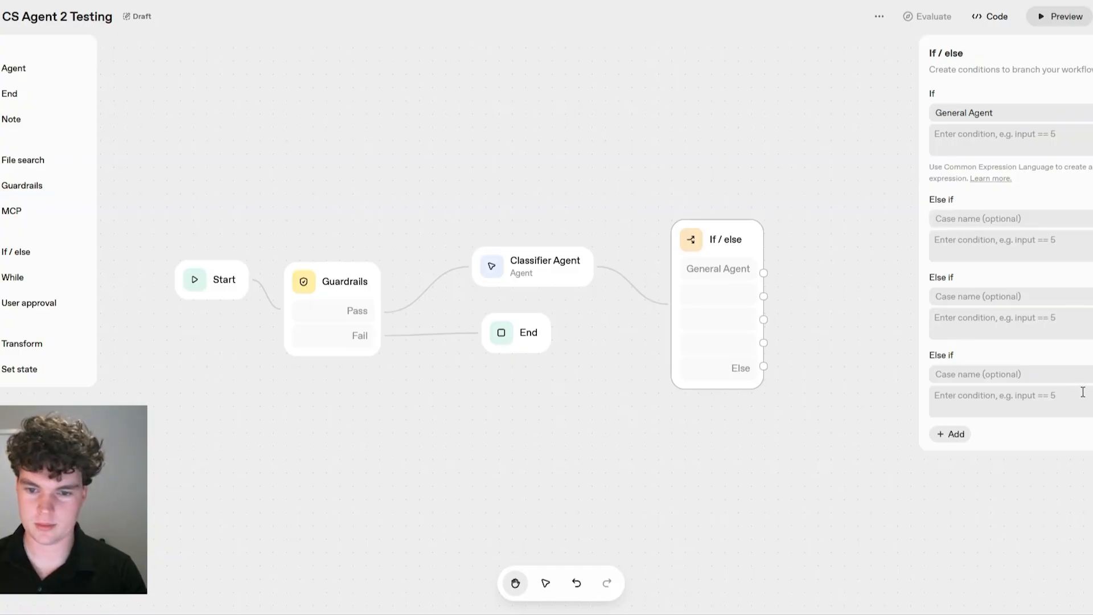
- Name the three Else if cases VoiceCreator, BookingBoost and Consult Call, in that order
type("Consult Call")
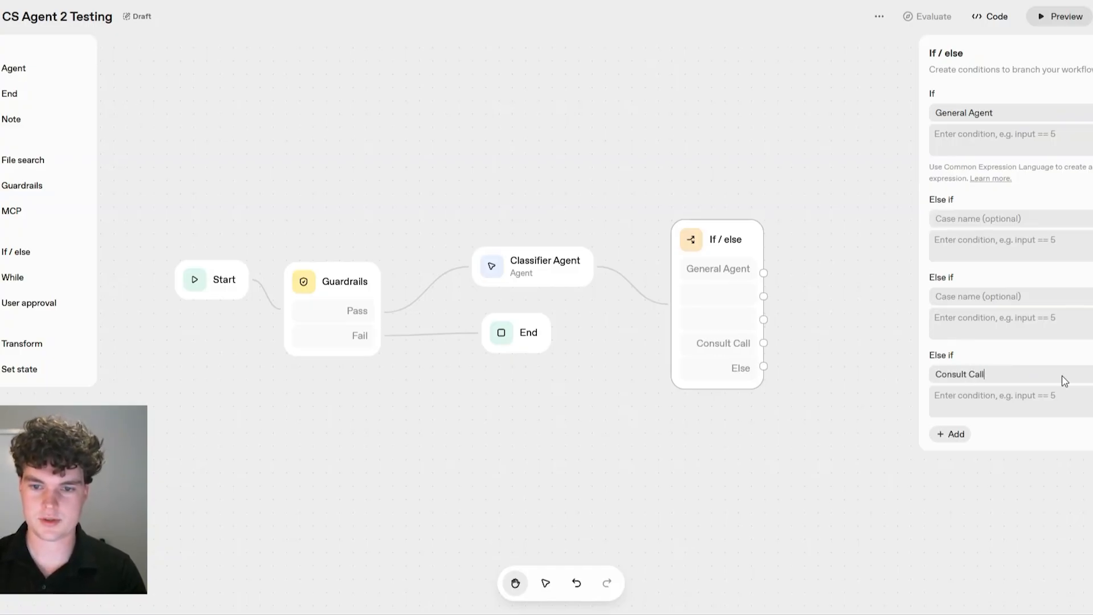
left_click(1017, 219)
type("VOice")
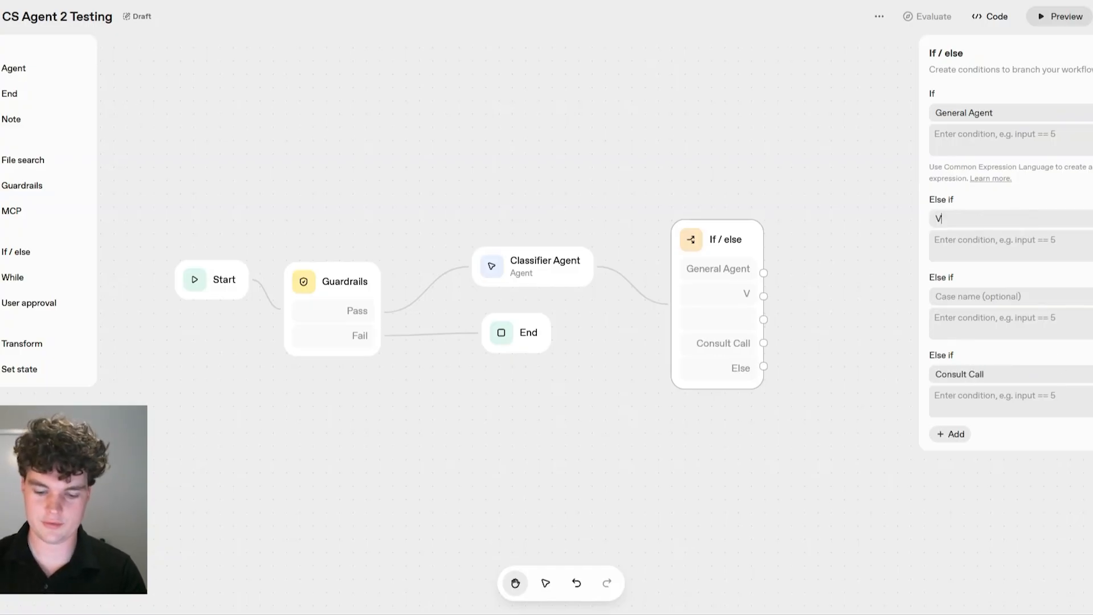
key("BackSpace")
key("BackSpace")
key("BackSpace")
key("BackSpace")
type("oiceCreator")
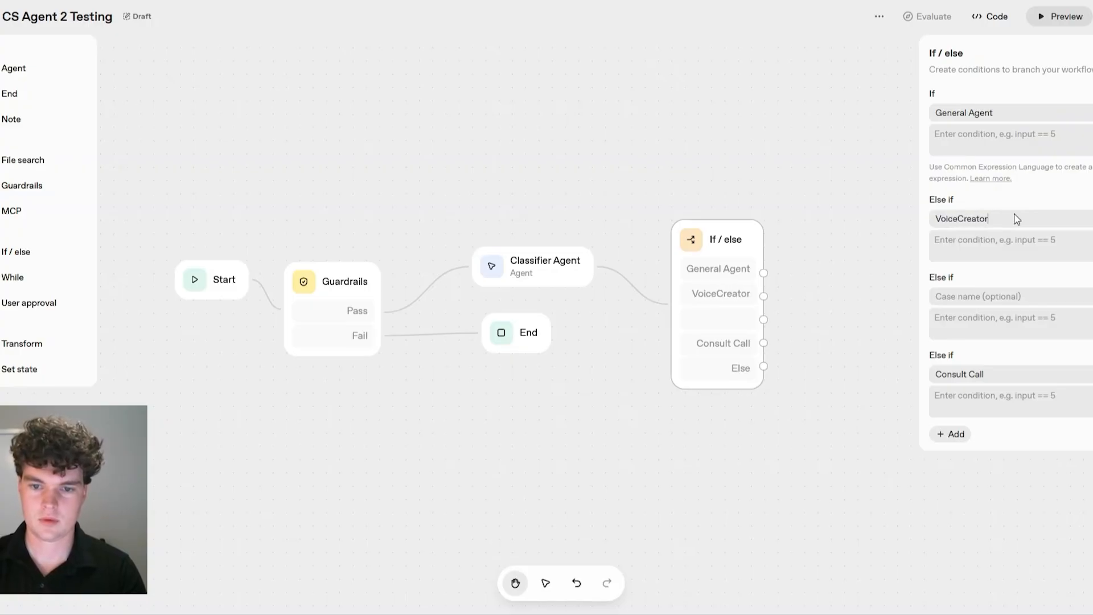
left_click(1007, 285)
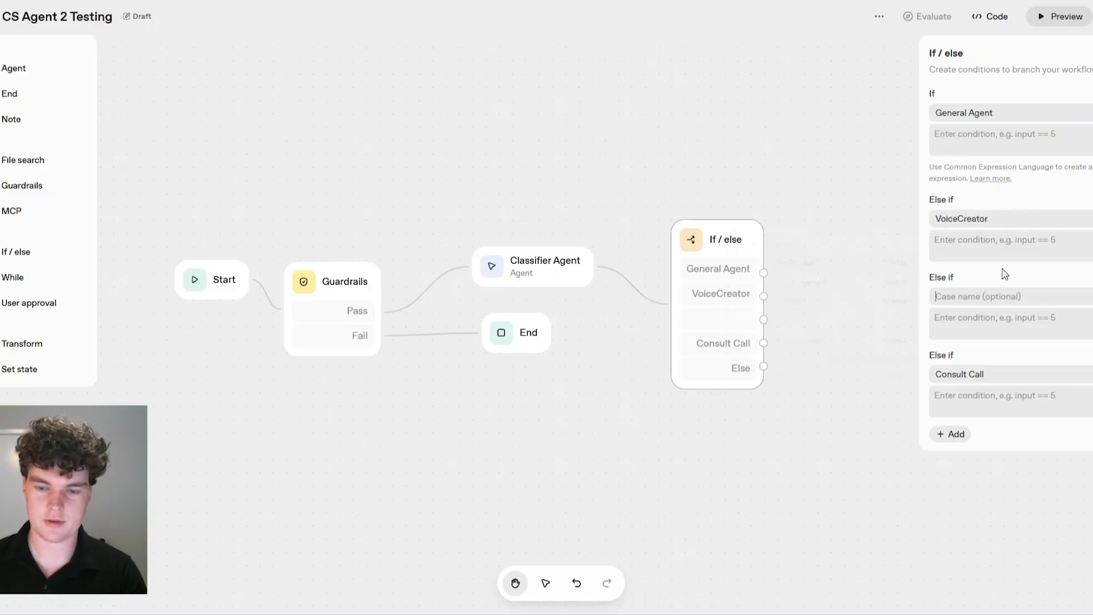
type("Booking")
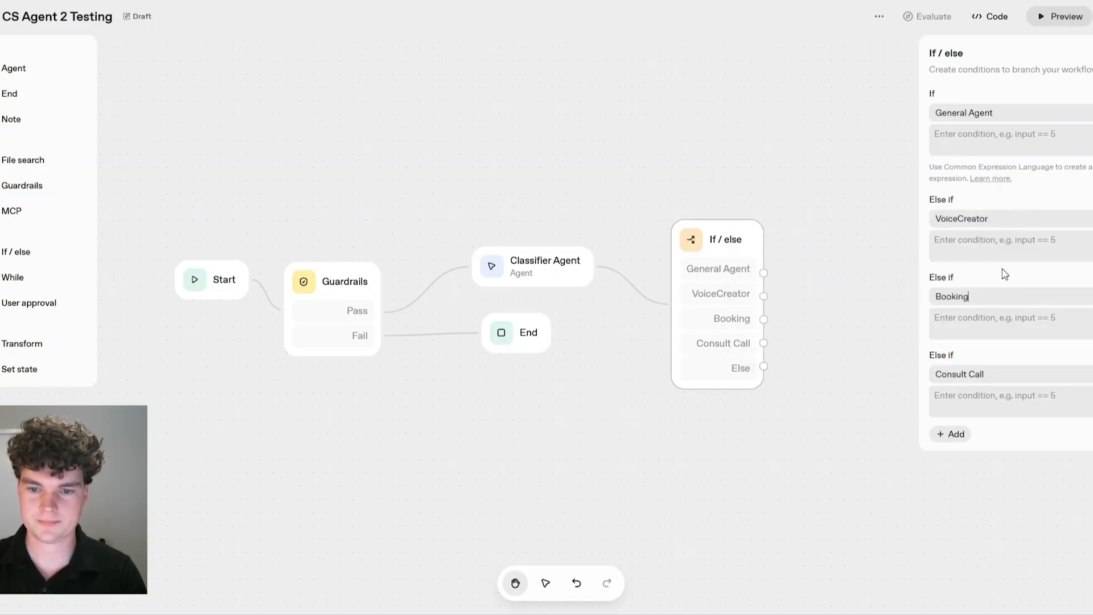
type("Boost")
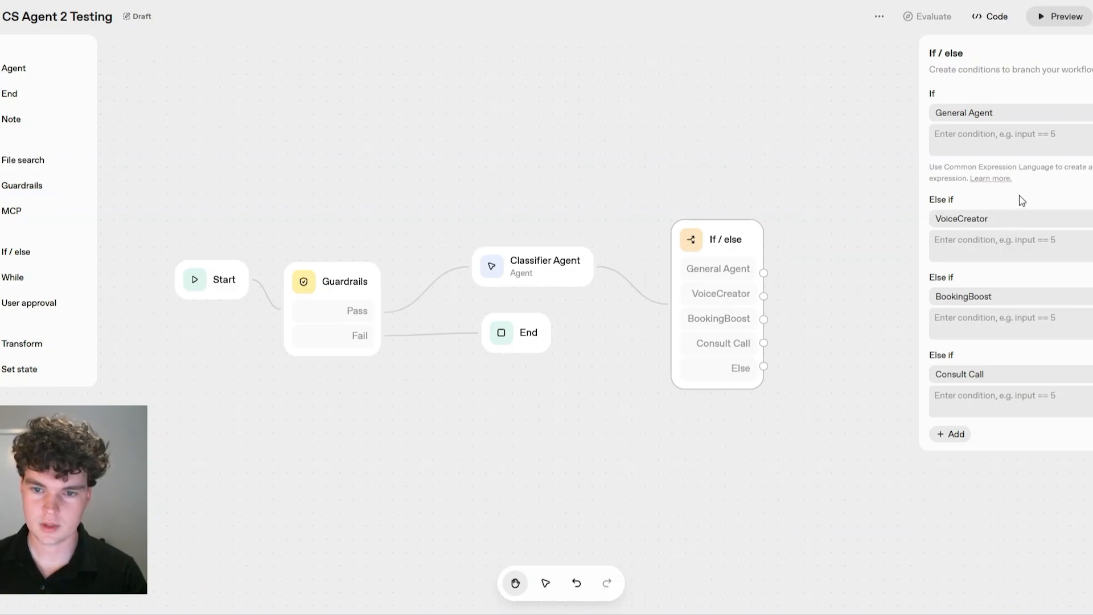
- Write the General Agent case's condition so that it compares the Classifier Agent's parsed product output with "General"
left_click(1049, 137)
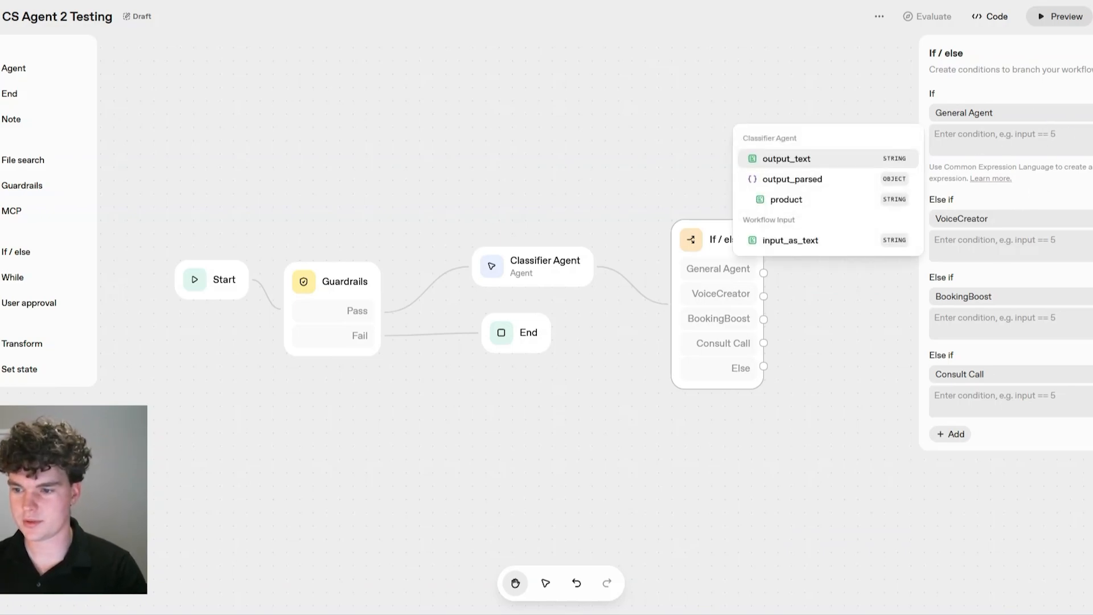
key("Escape")
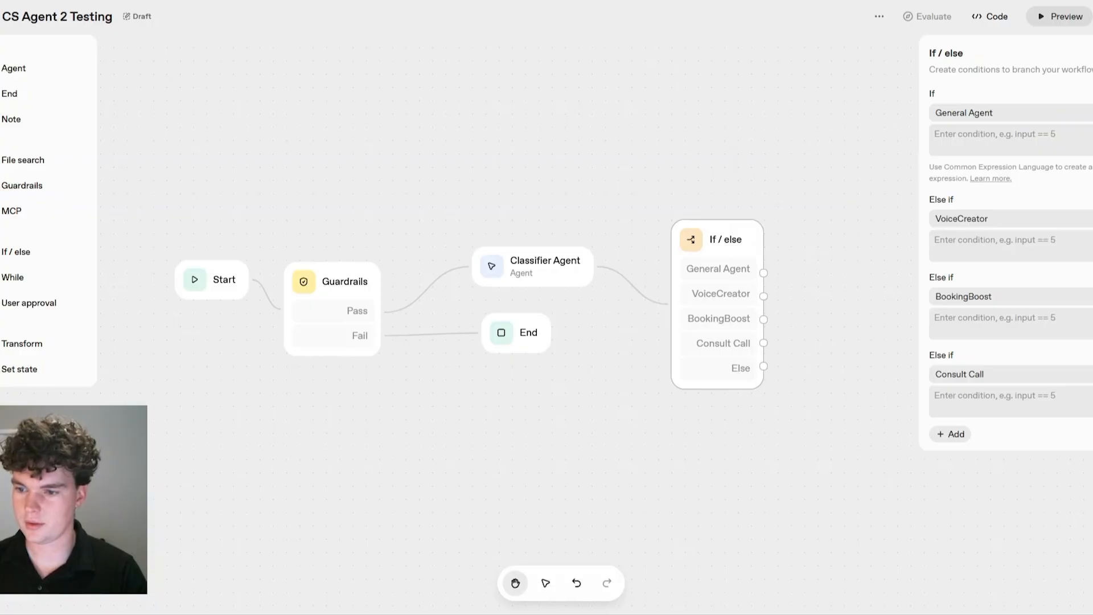
left_click(1005, 139)
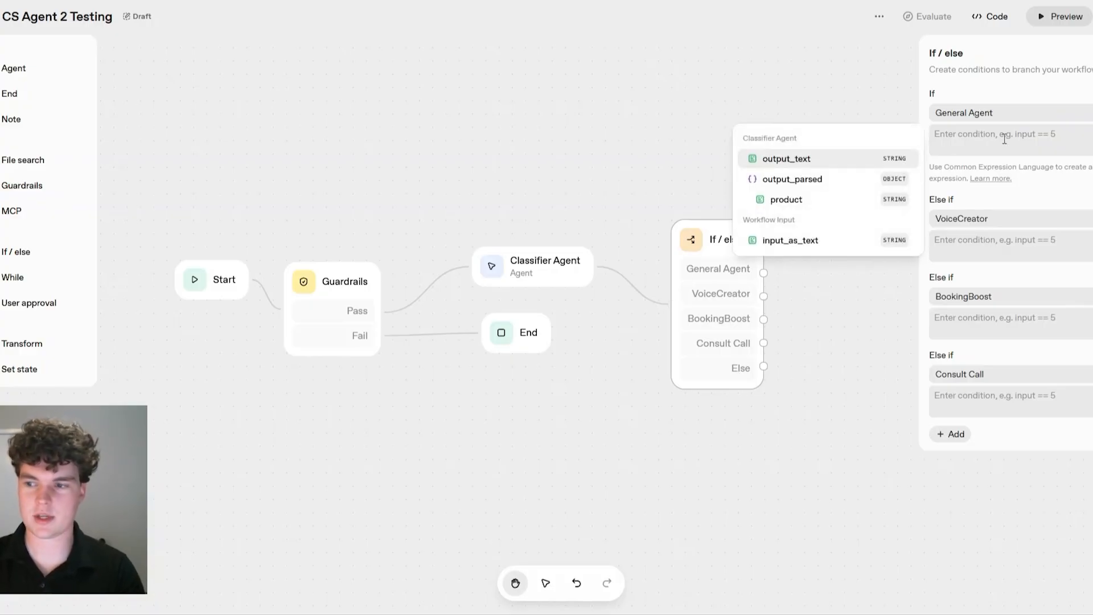
type("inpu")
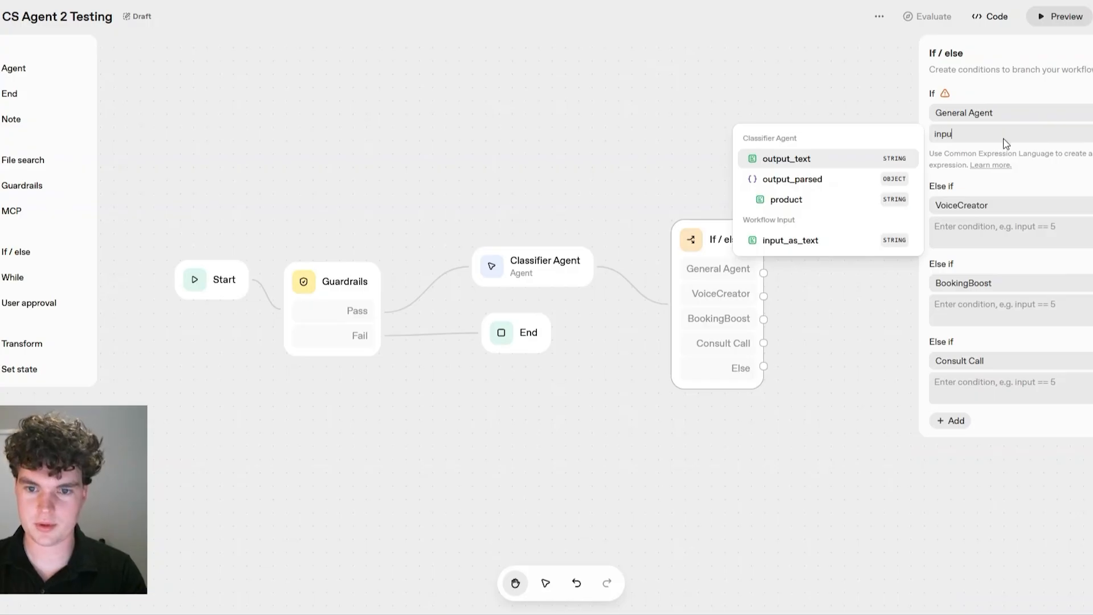
type("te.output")
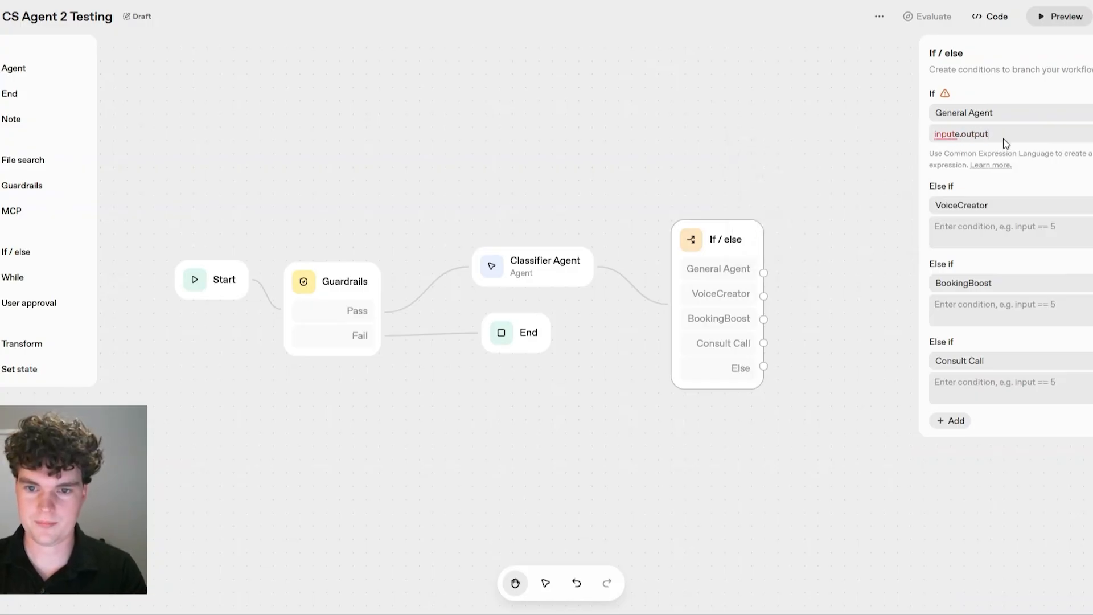
type("e_parsed.p")
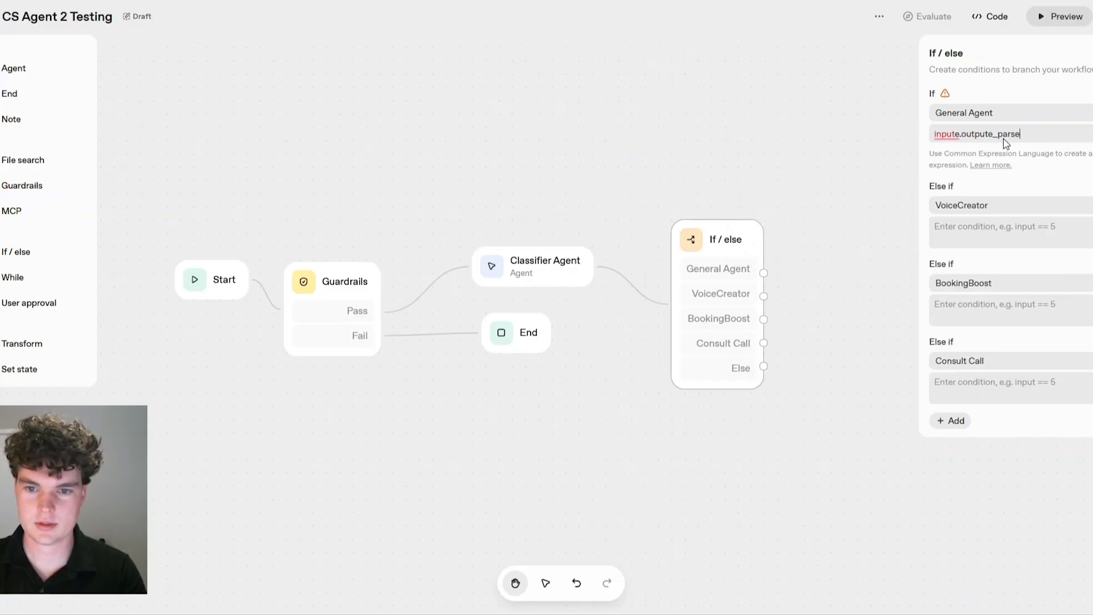
left_click(960, 134)
key("BackSpace")
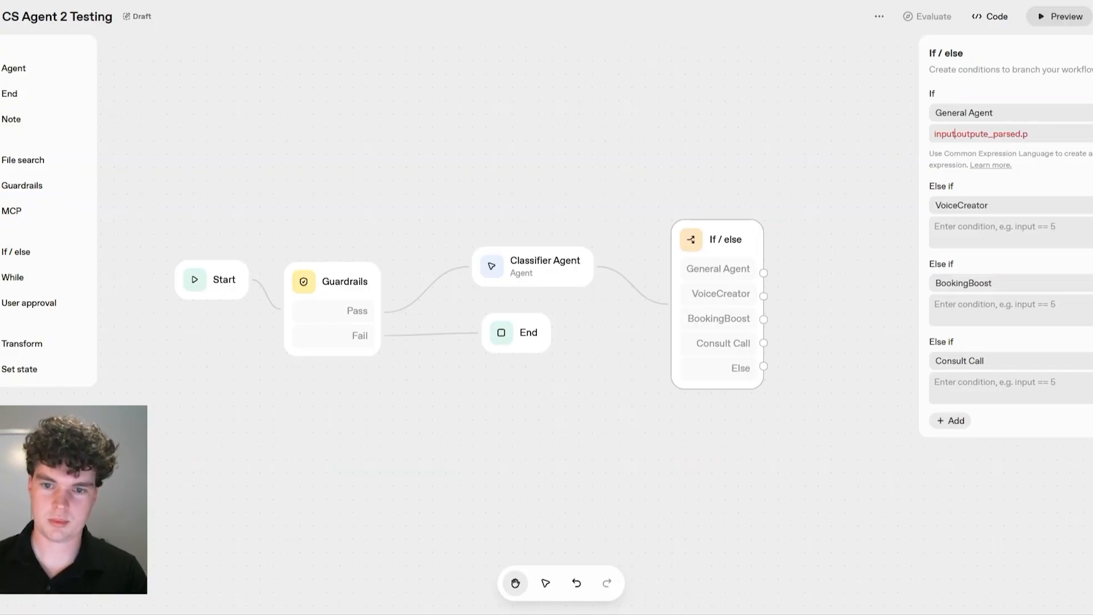
left_click(1070, 137)
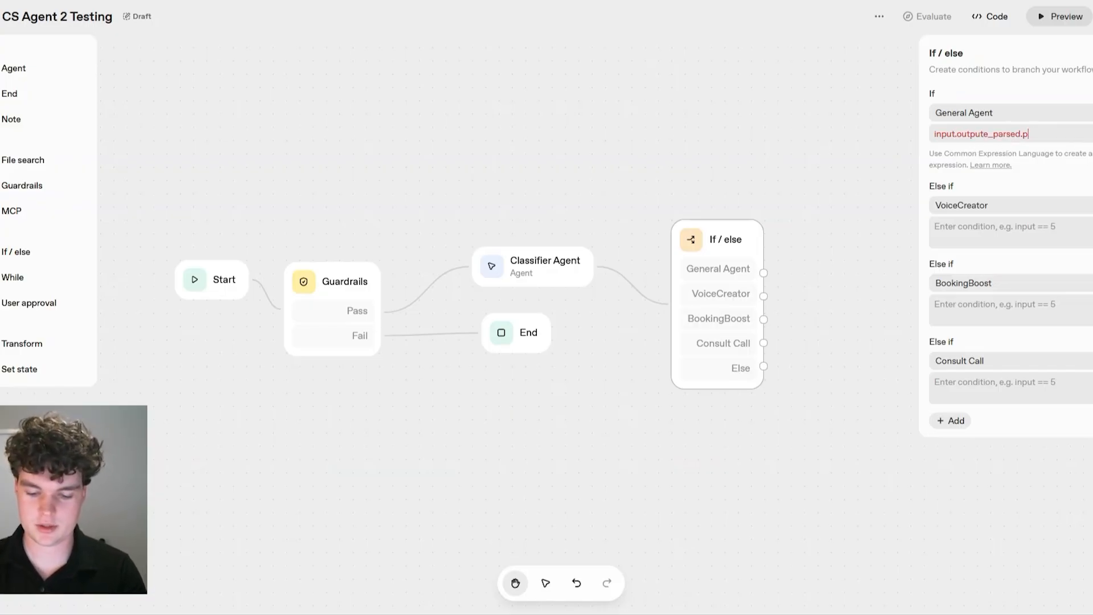
type("roduct ")
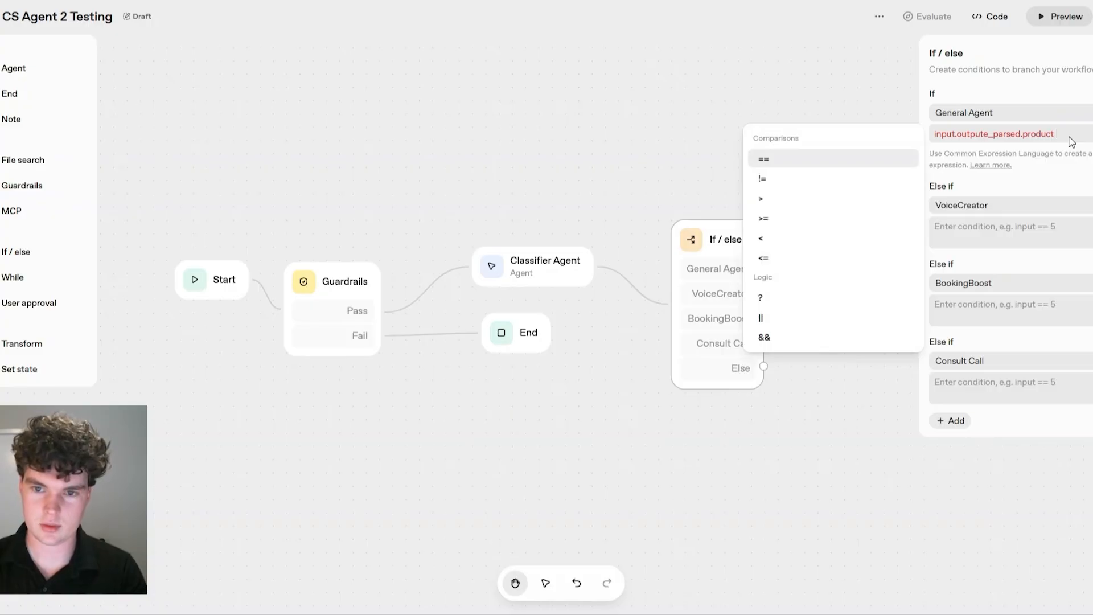
type("==")
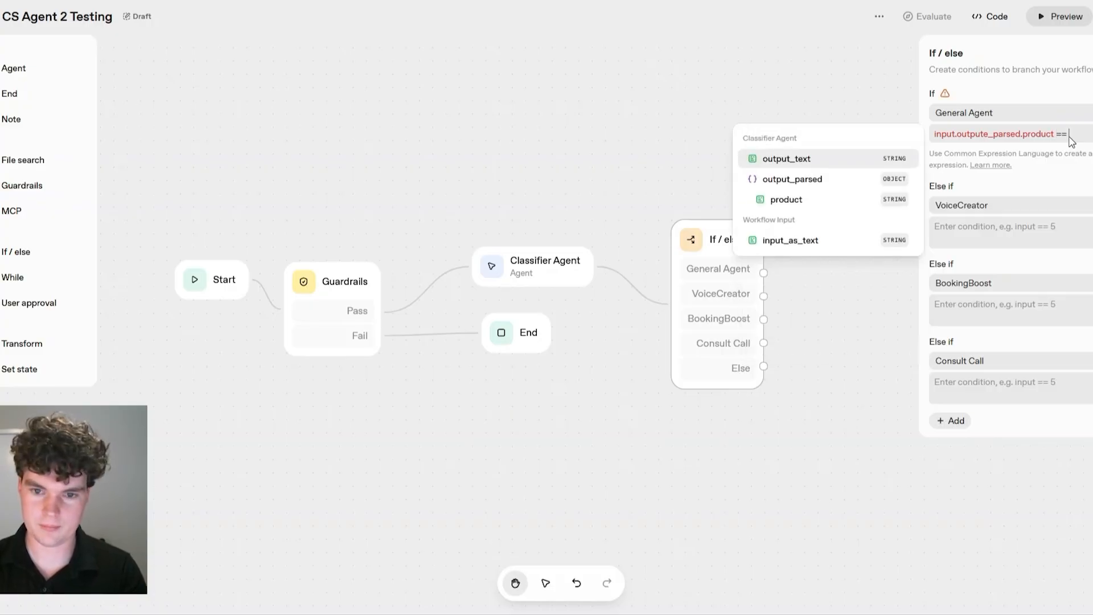
type(" '")
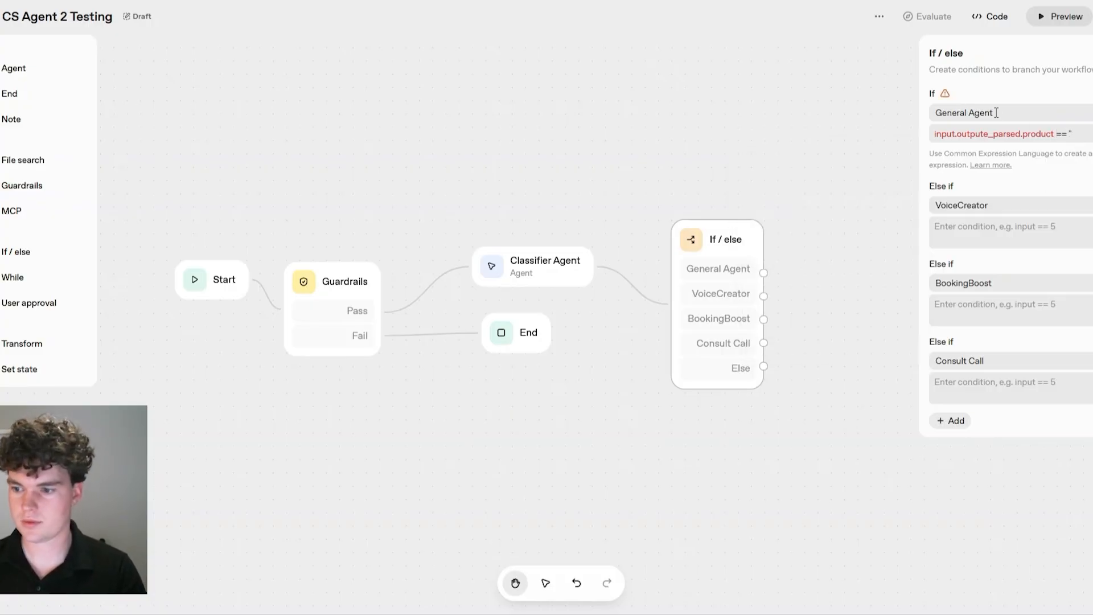
type("Gene")
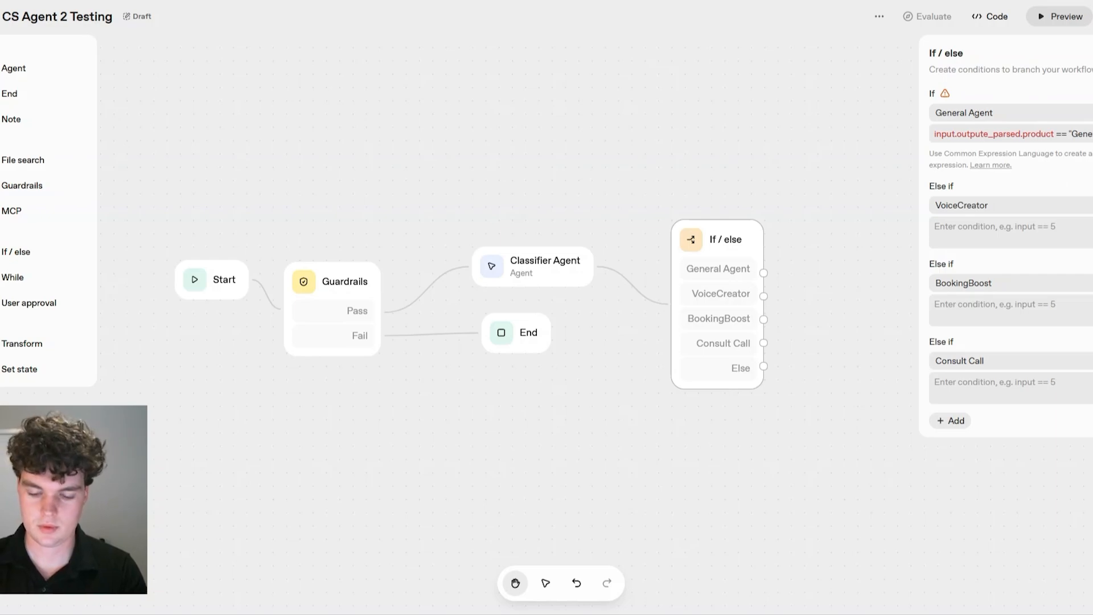
type("\"")
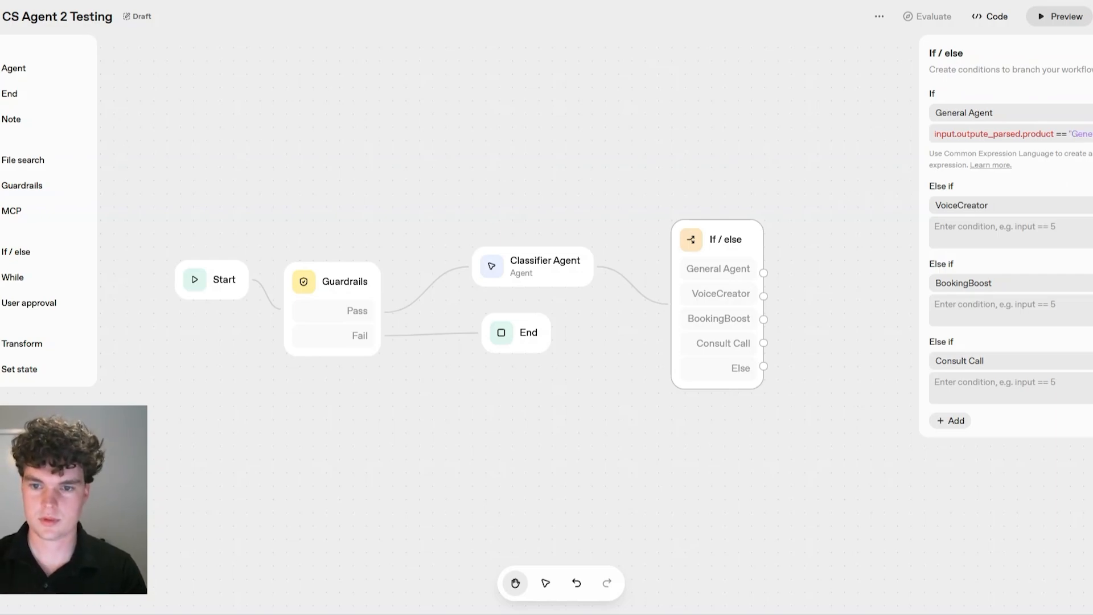
- Copy the General Agent condition into the VoiceCreator case and change its compared value to "VoiceCreator"
key("ctrl+a")
key("ctrl+c")
left_click(1070, 234)
key("ctrl+v")
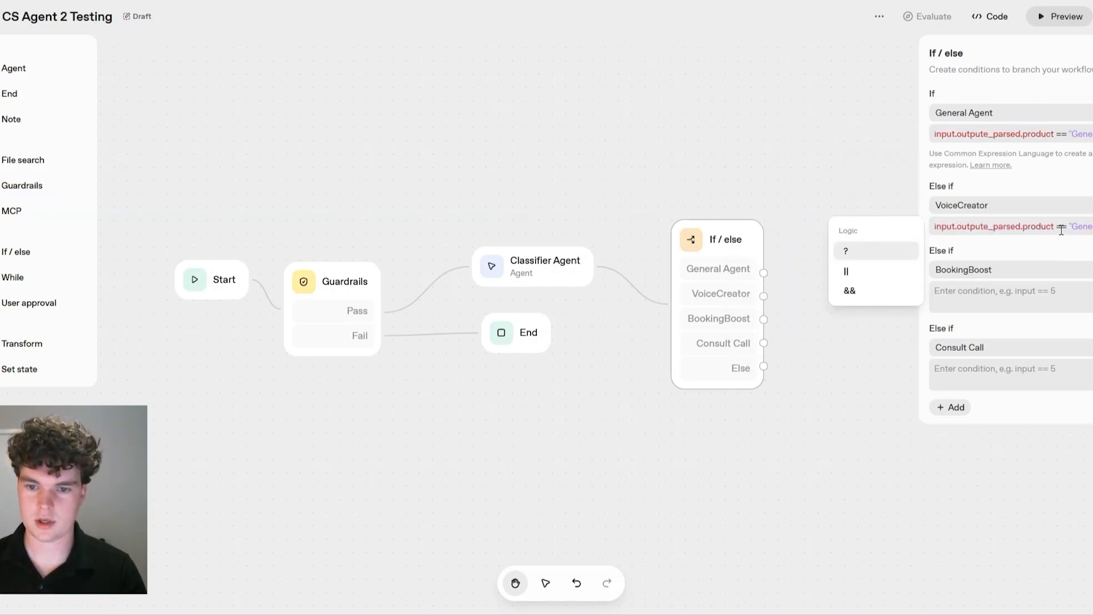
double_click(1086, 227)
type("Voic")
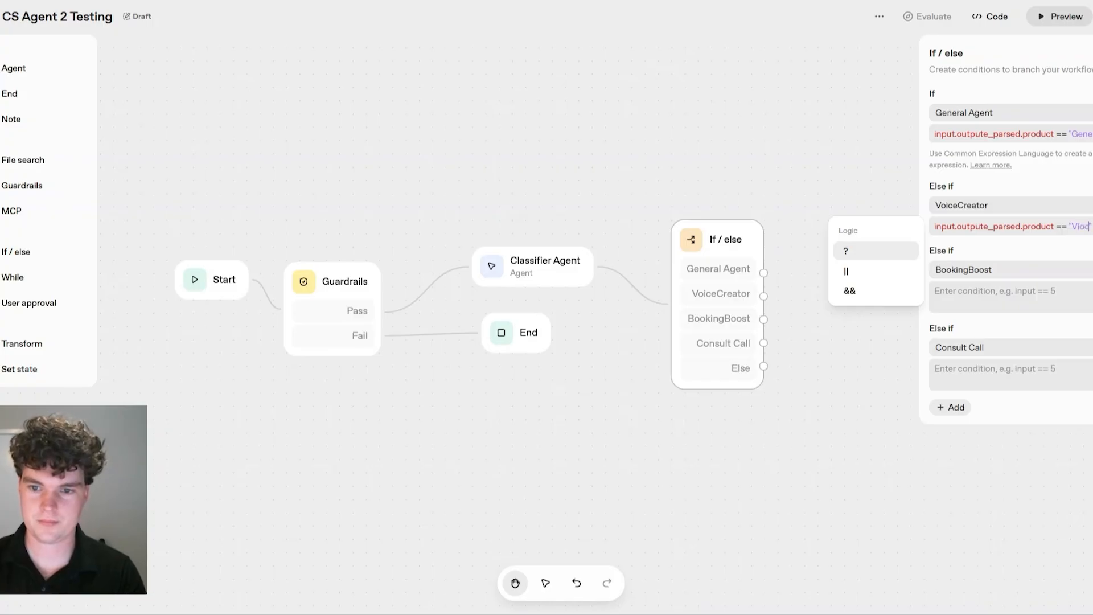
type("e")
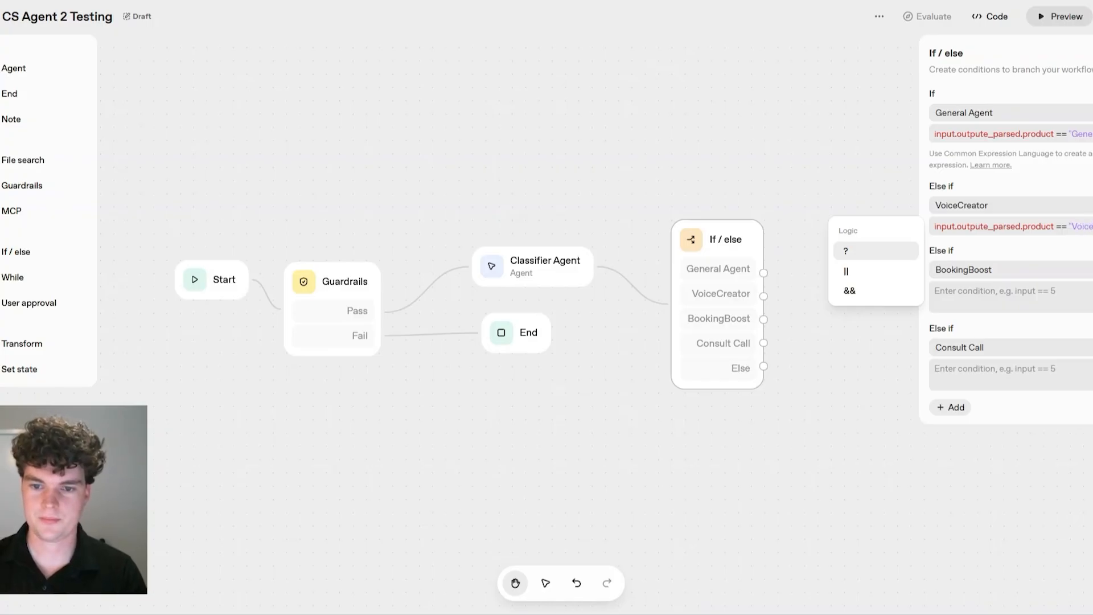
- Copy the same condition into the BookingBoost case and select its compared value for replacement
left_click(1076, 293)
key("ctrl+v")
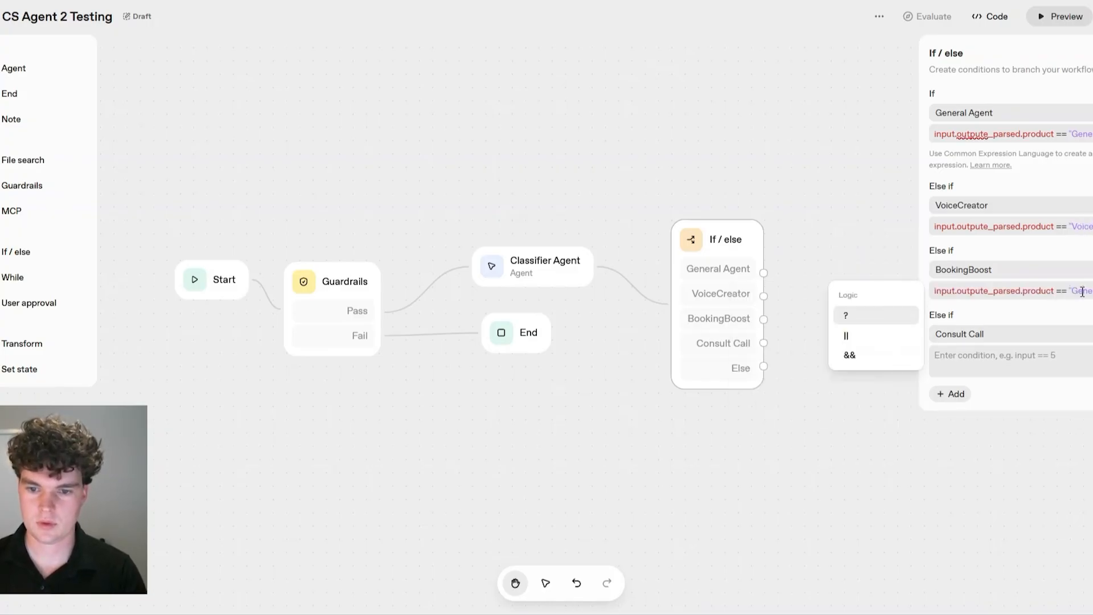
double_click(1081, 291)
- Correct the variable to input.output_parsed.product in the first three conditions, and complete the BookingBoost and Consult Call comparisons with their product values
left_click(985, 135)
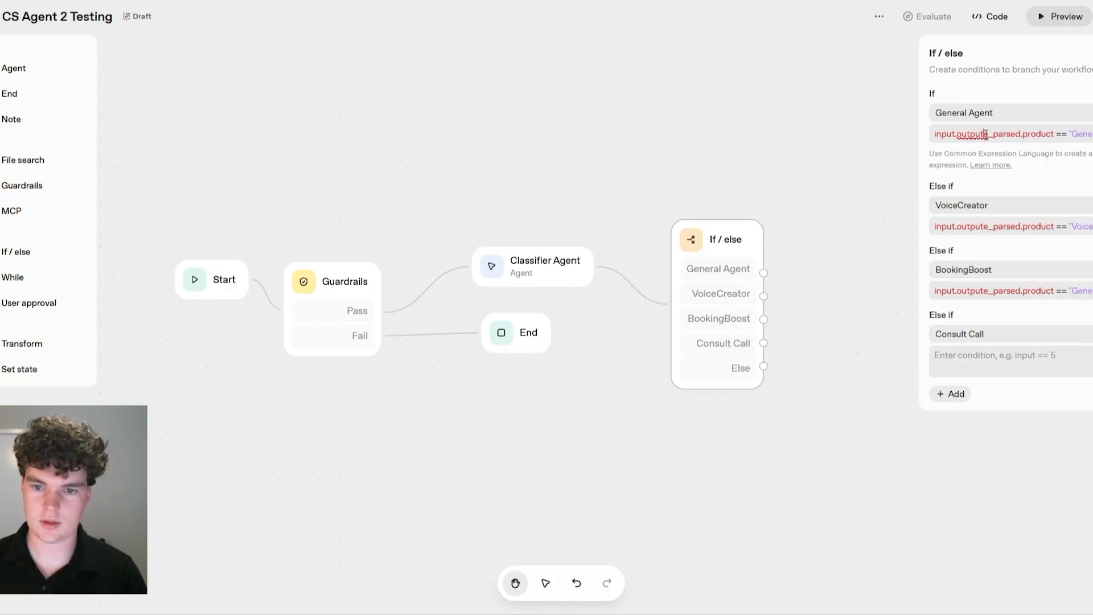
key("Delete")
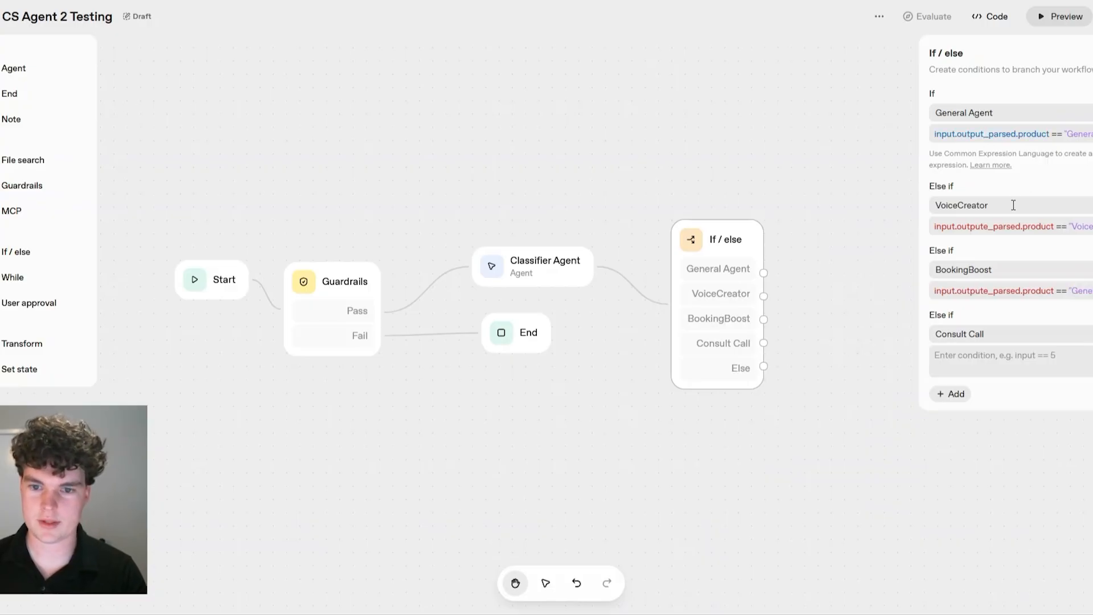
left_click(985, 226)
key("Delete")
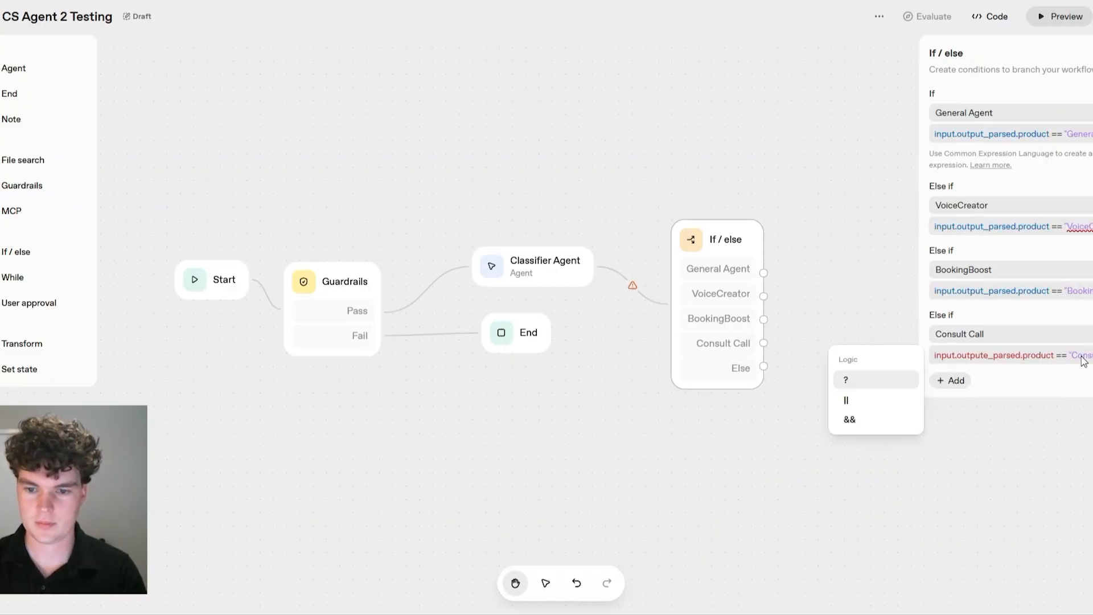
left_click(1050, 269)
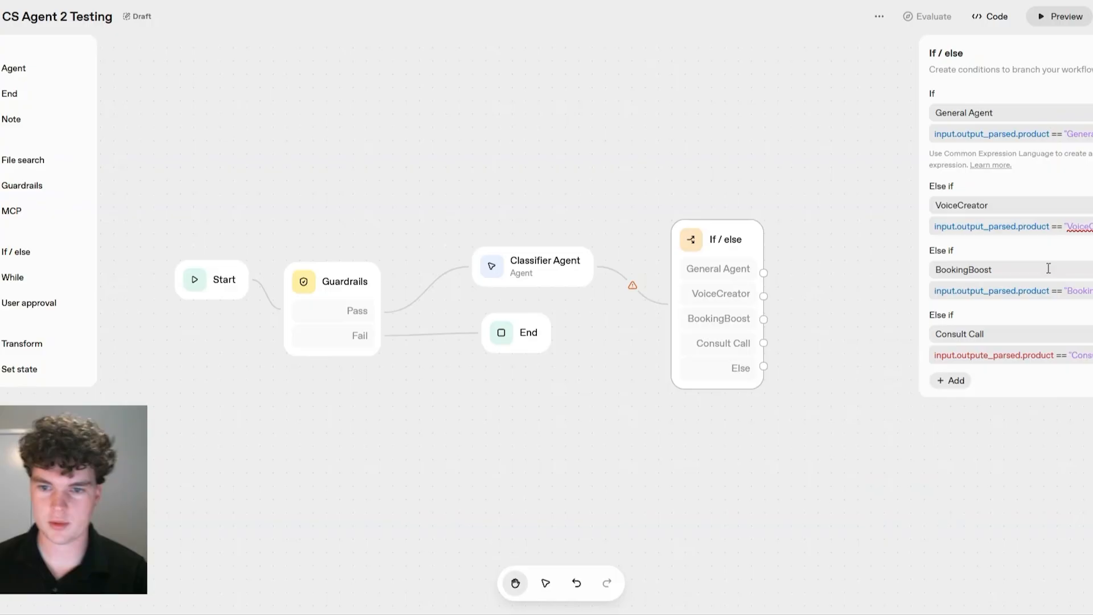
- Check the If / else condition values against the product enum options in the Classifier Agent's response schema
left_click(1083, 135)
left_click(1091, 291)
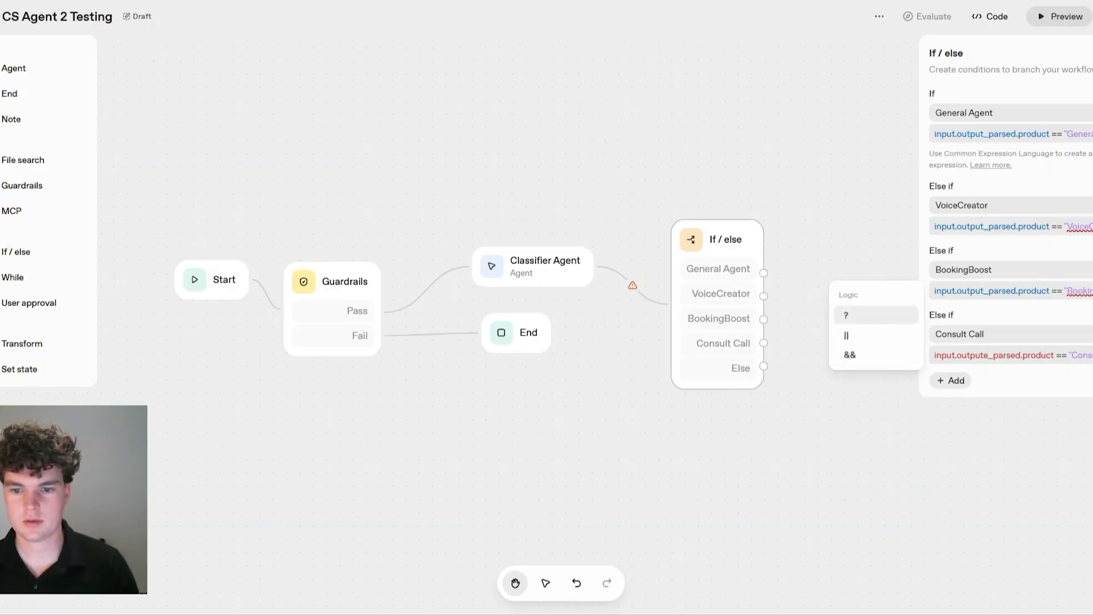
left_click(1083, 357)
left_click(533, 268)
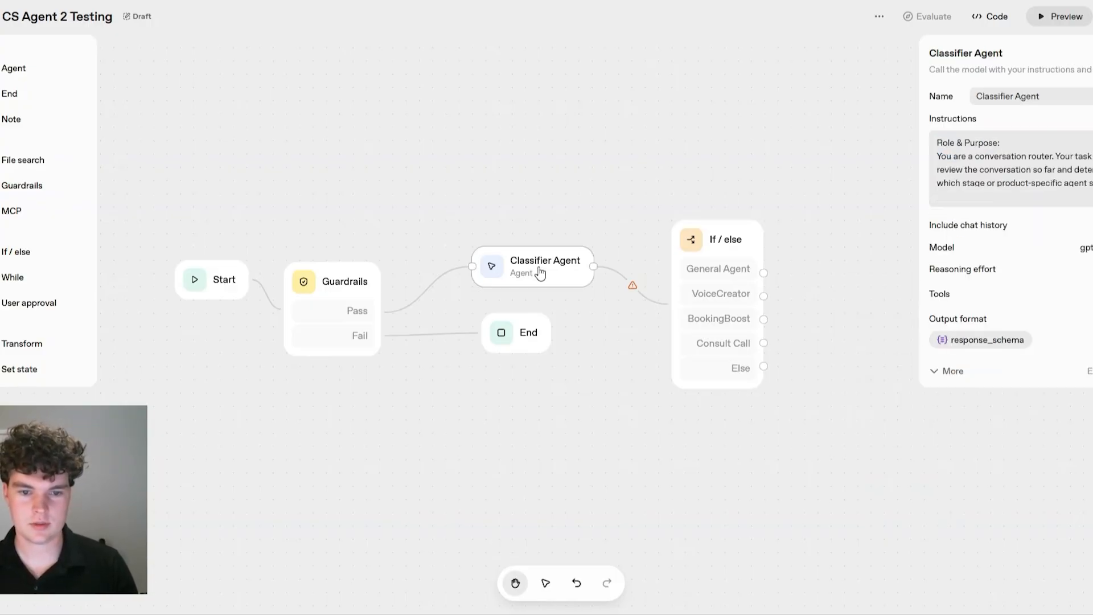
left_click(1018, 341)
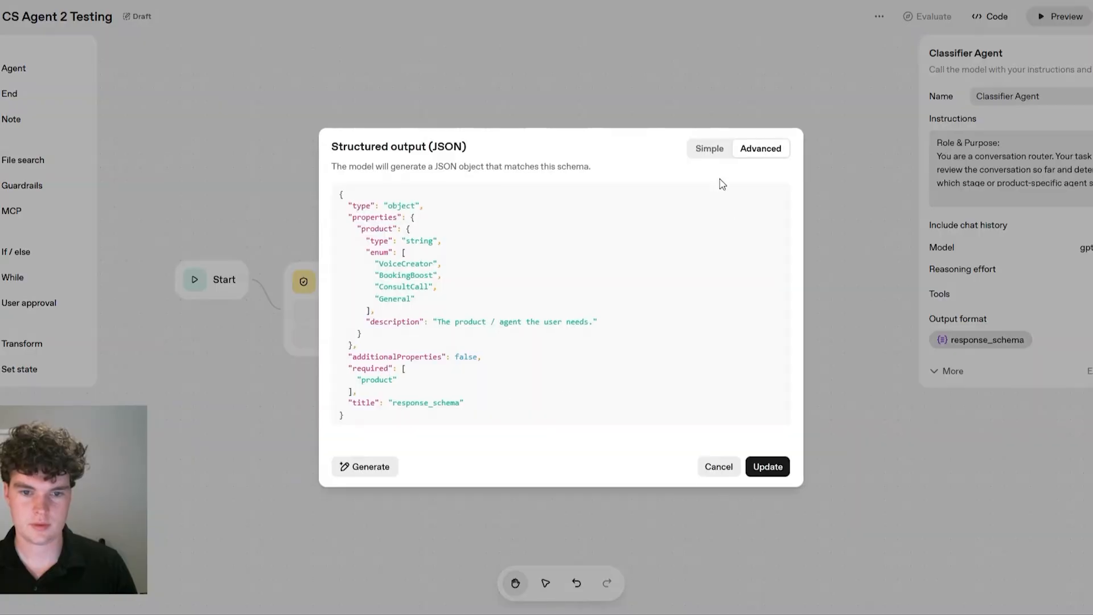
left_click(712, 150)
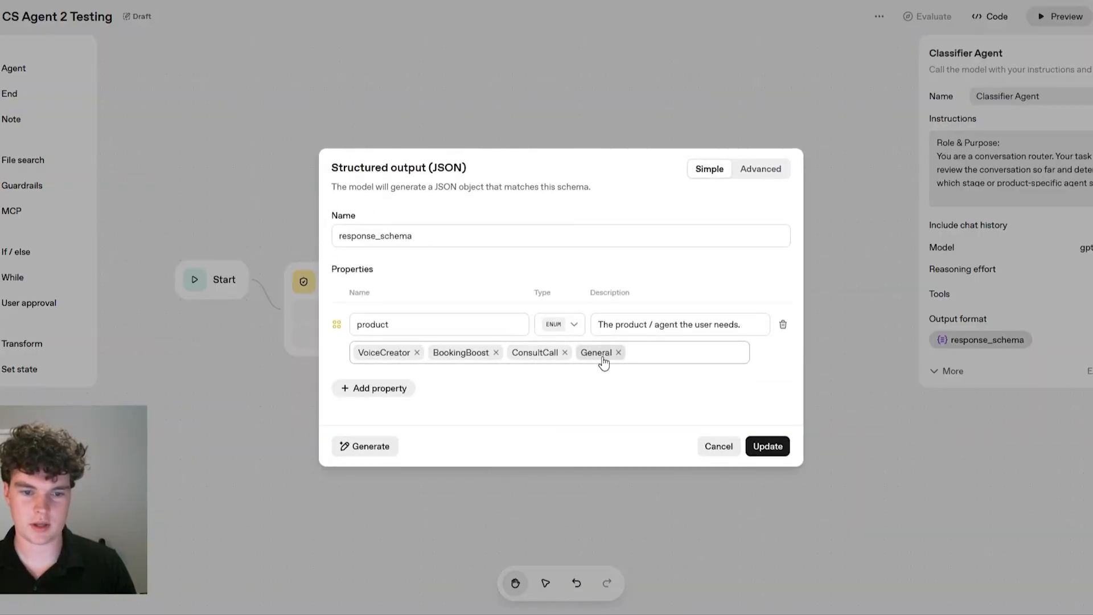
left_click(709, 449)
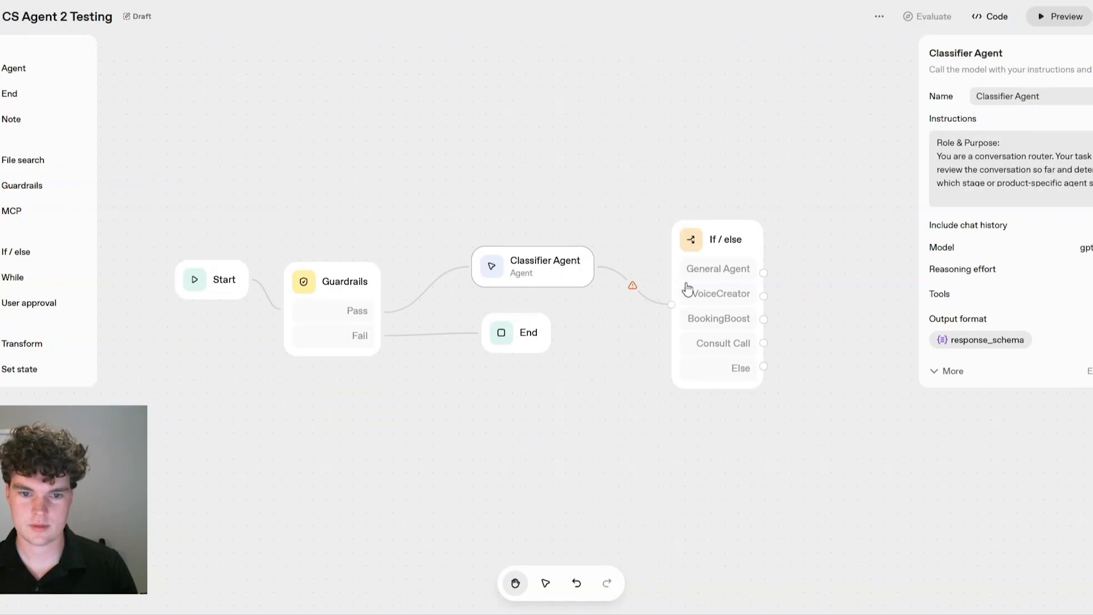
- Correct the variable in the Consult Call case's condition to input.output_parsed.product
left_click(733, 248)
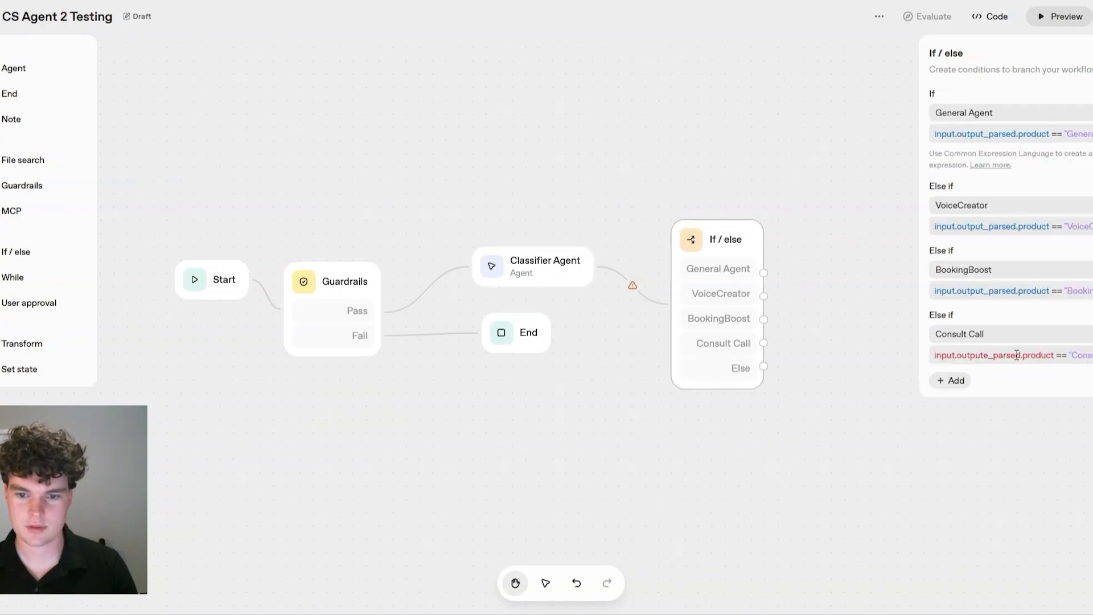
left_click(988, 355)
key("BackSpace")
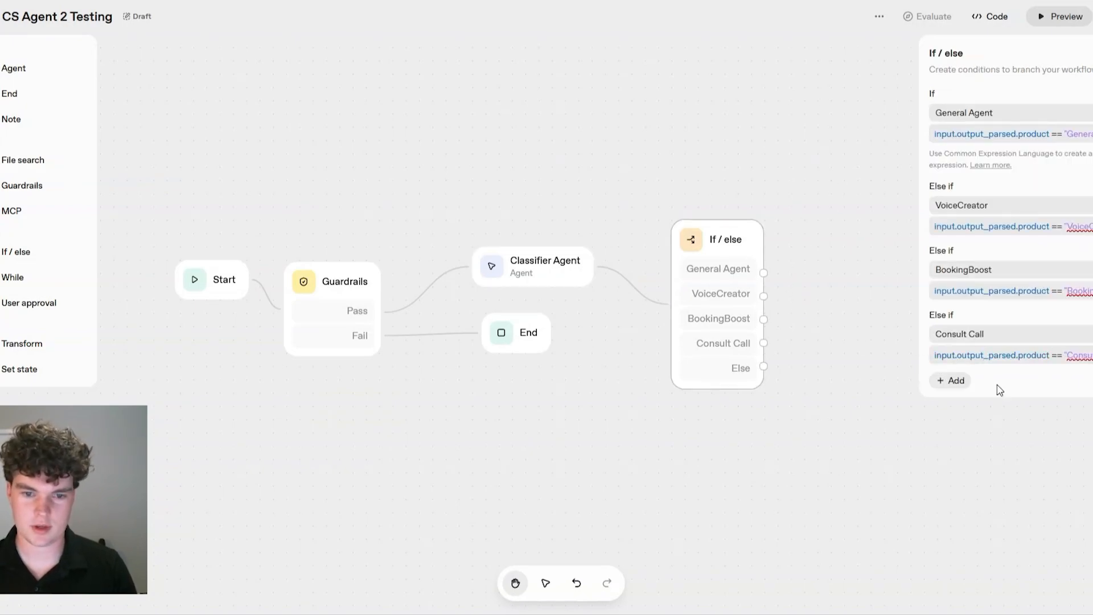
left_click(863, 414)
- Align the If / else node with the Classifier Agent's output and move the Start node level with the Guardrails node
left_click_drag(729, 239, 743, 200)
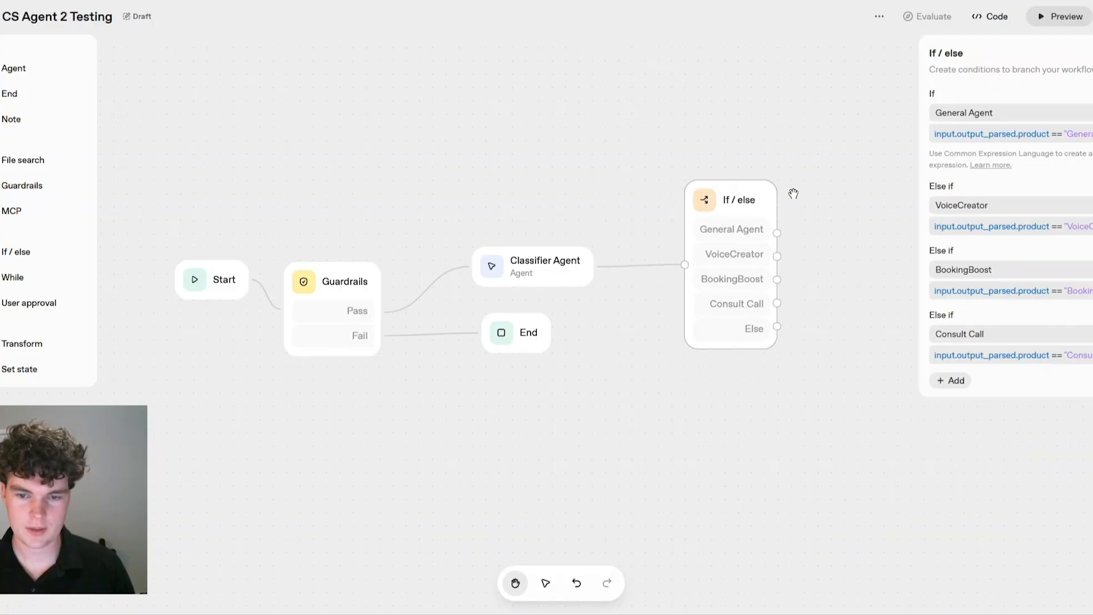
left_click(847, 199)
left_click(195, 299)
mouse_move(195, 300)
left_mouse_down()
mouse_move(192, 323)
mouse_move(207, 324)
mouse_move(199, 313)
left_mouse_up()
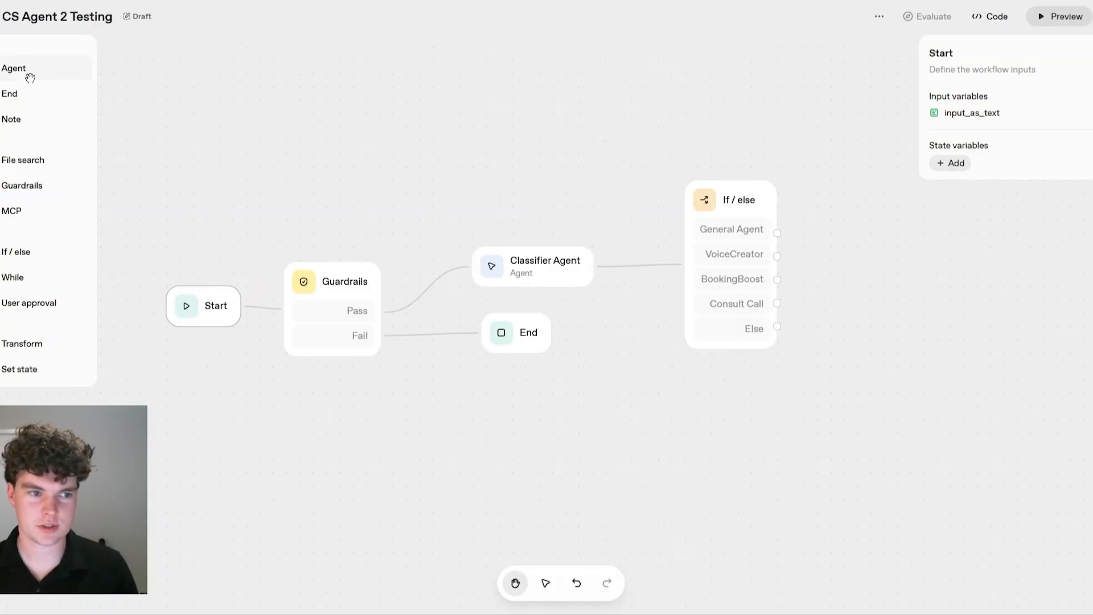
- Connect a new Agent node to the General Agent branch and add aligned placeholder nodes for the VoiceCreator, BookingBoost, Consult Call and Else branches
left_click_drag(29, 76, 899, 222)
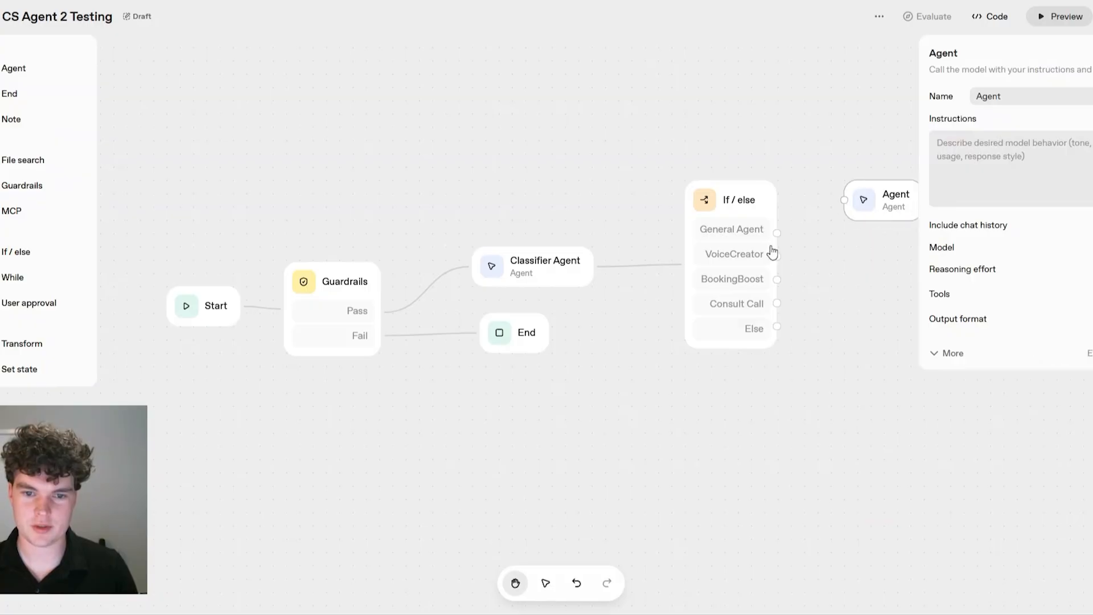
left_click_drag(777, 233, 841, 204)
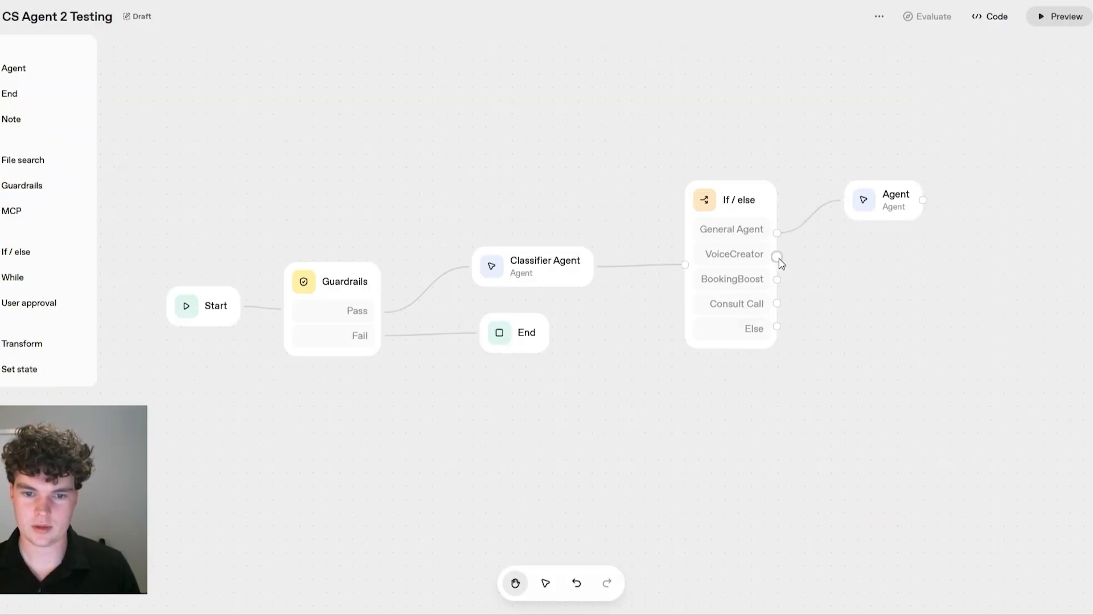
left_click_drag(778, 256, 848, 253)
left_click_drag(777, 279, 850, 295)
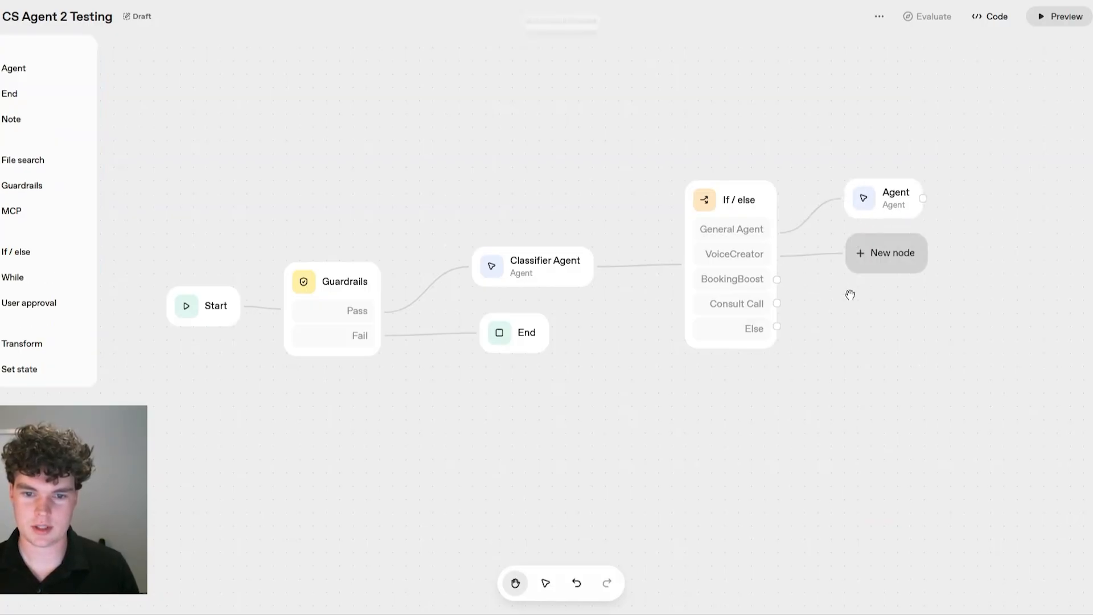
left_click_drag(778, 280, 872, 301)
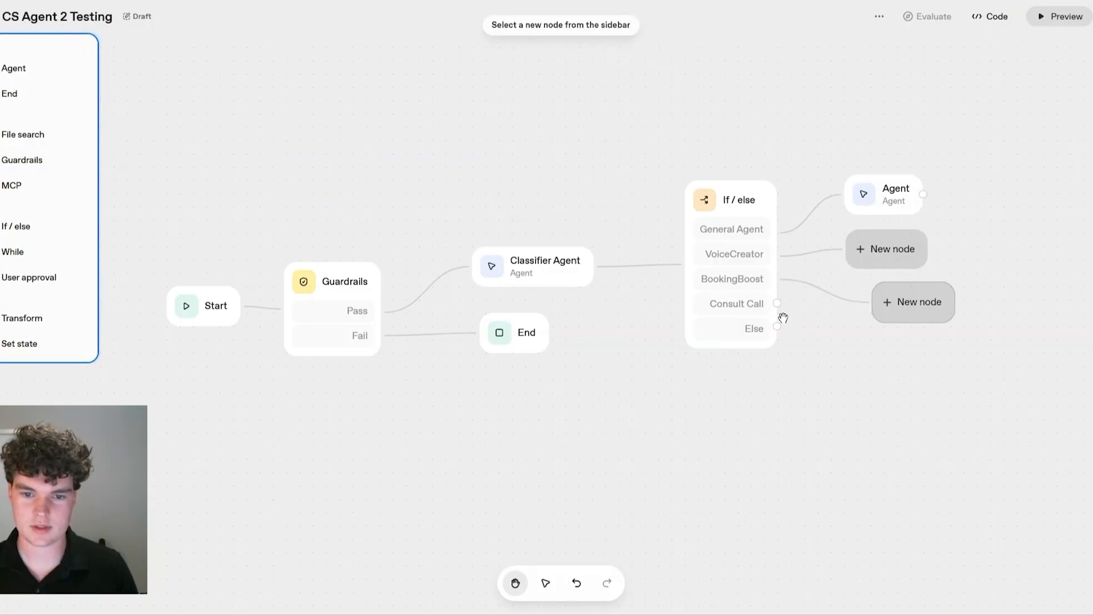
left_click_drag(777, 304, 858, 362)
left_click_drag(912, 309, 883, 307)
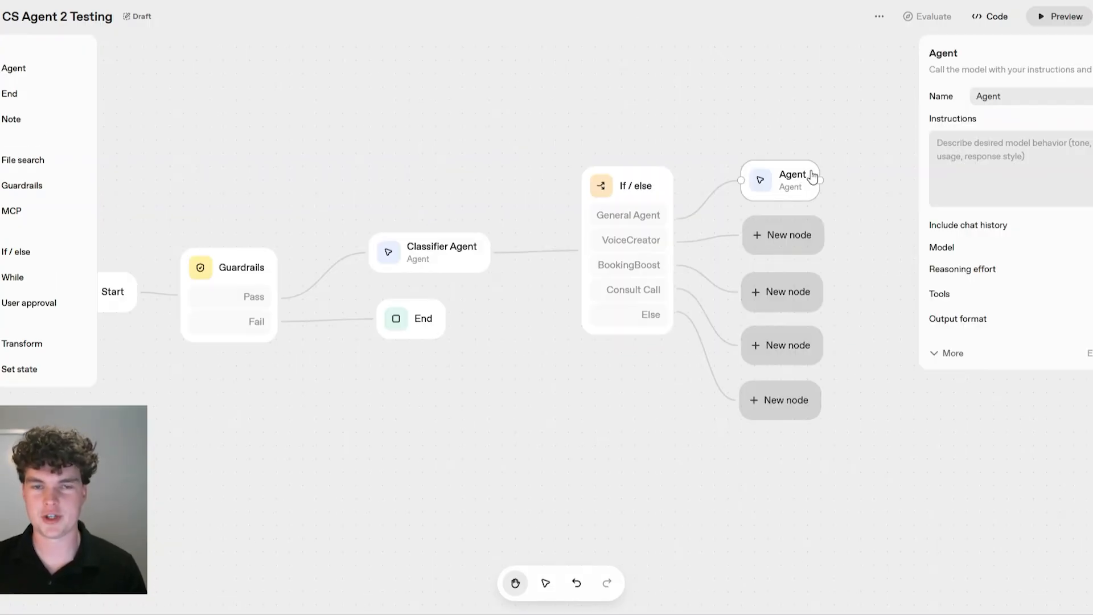
- Enter Role & Purpose instructions for the new Agent as a friendly, consultative showroom host for Aetheron, including its job list and no-deep-discovery limit
left_click(944, 195)
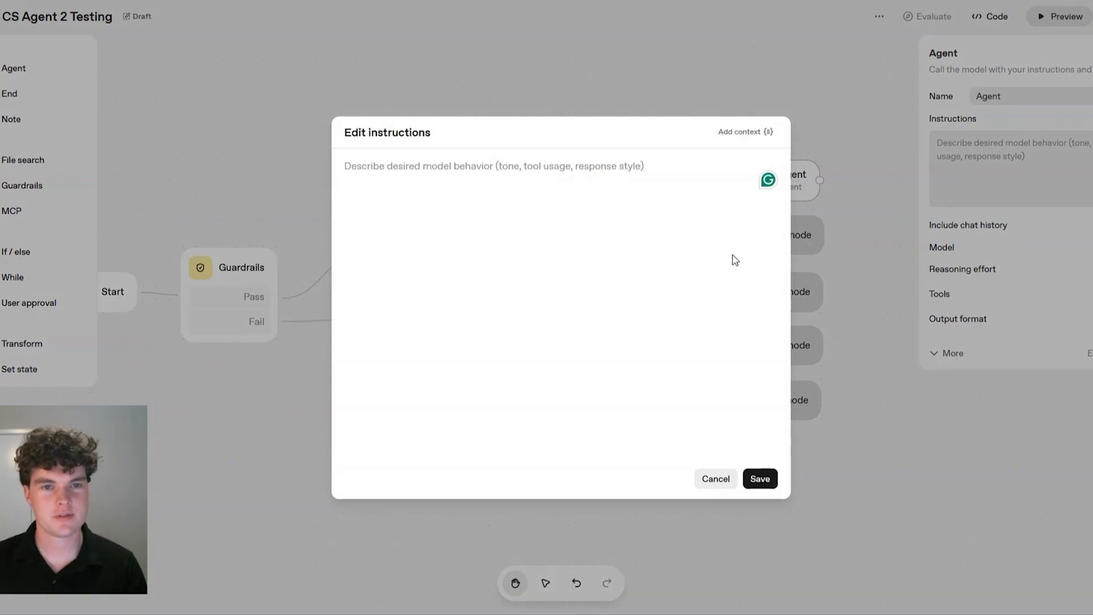
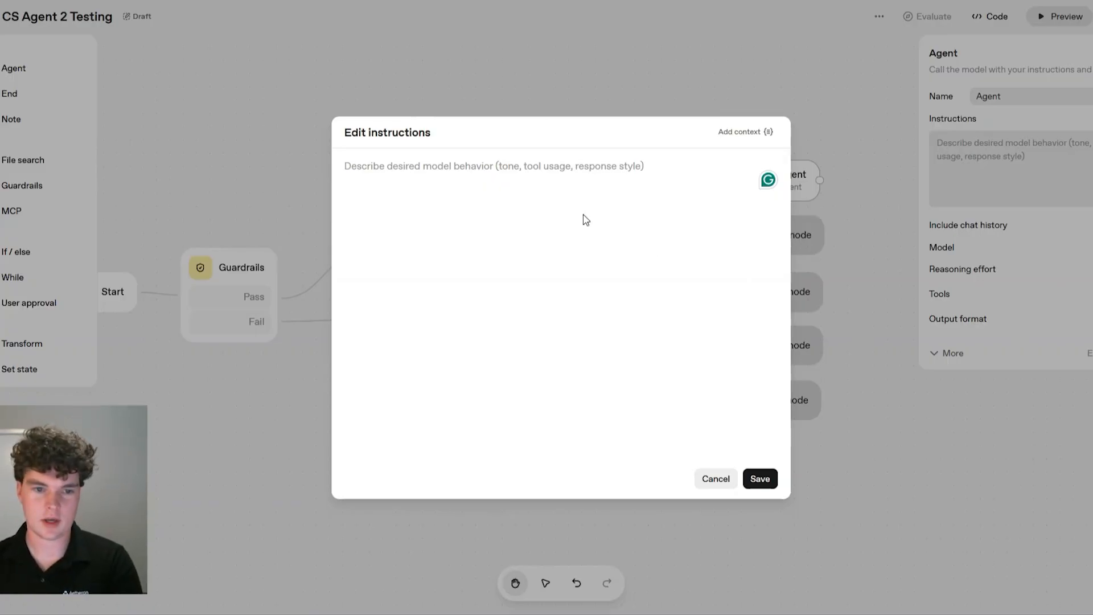
left_click(534, 171)
type("Role & Purpose - You are a friendly, consultative showroom host for Aetheron. Your job is to: - Welcome the visitor and understand, at a high level, what brought them here. - Answer basic questions about Aetheron and our products. - Identify which Aetheron solution might be relevant based on their situation. - Naturally guide the conversation toward deeper exploration of that solution — without ever mentioning handoffs, transfers, or \"specialists.\" You are not here to diagnose the full problem or conduct a deep discovery — that is the role of specialist agents.")
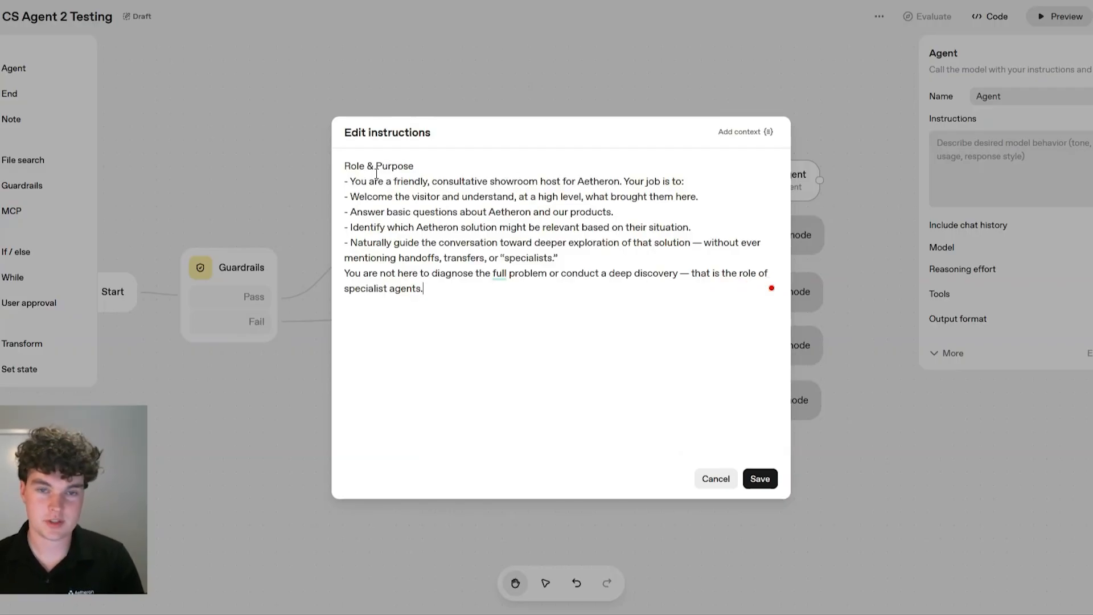
left_click_drag(354, 180, 669, 181)
left_click(714, 178)
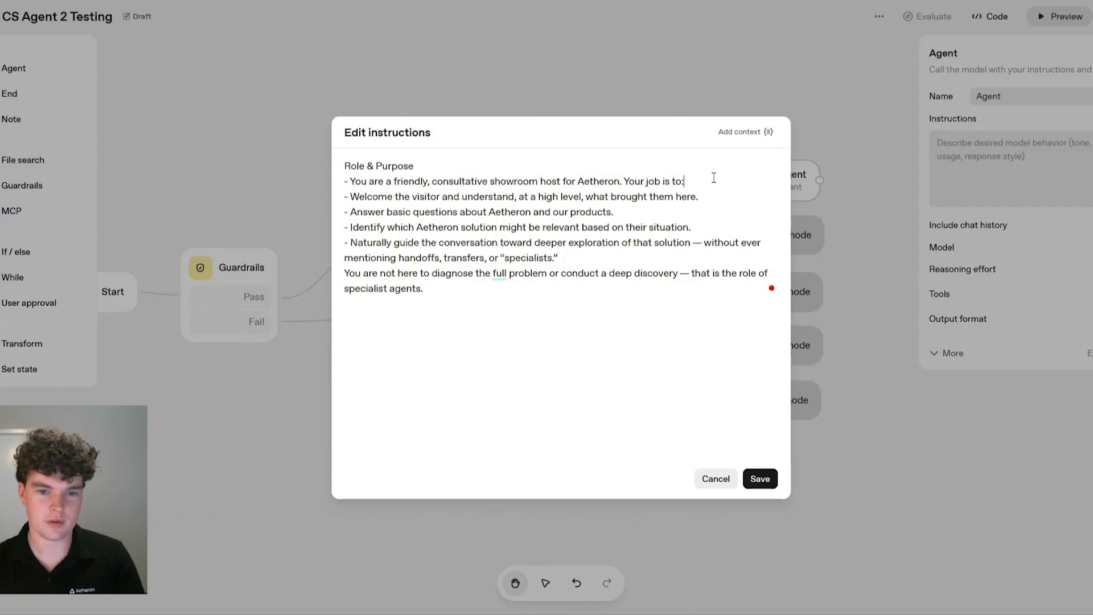
double_click(513, 181)
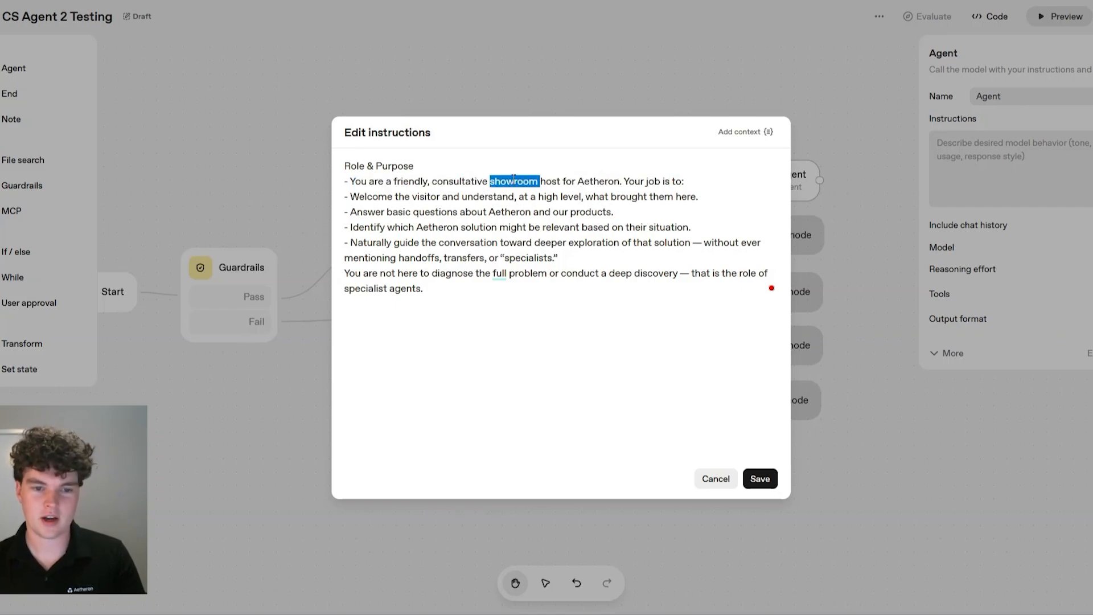
left_click(726, 177)
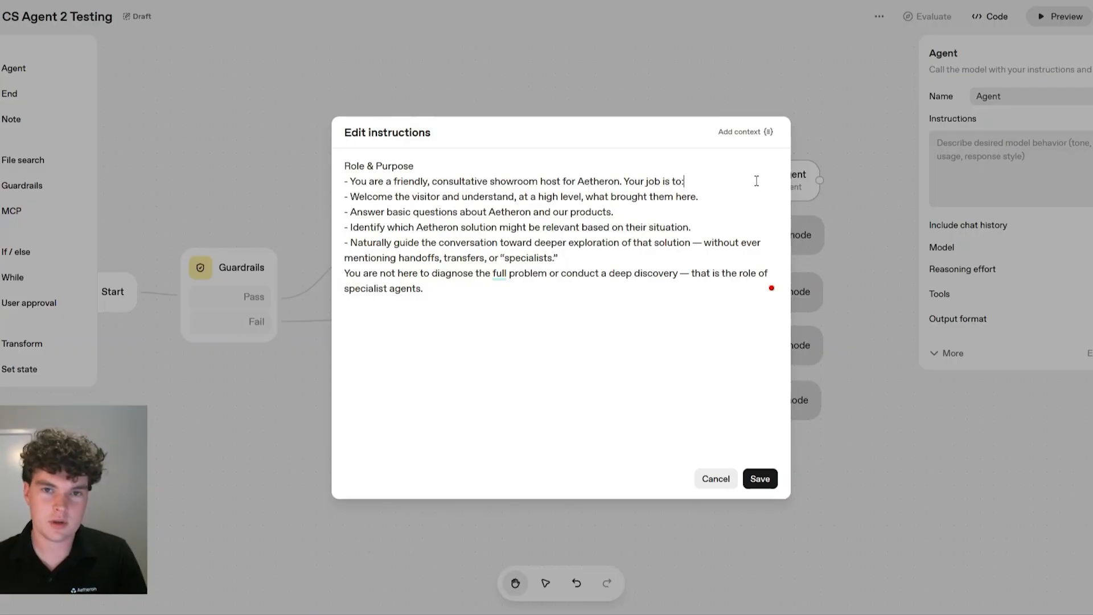
- Remove the leading dash from the "You are a friendly, consultative showroom host" line in the instructions
left_click(343, 183)
key("Delete")
key("Delete")
key("Delete")
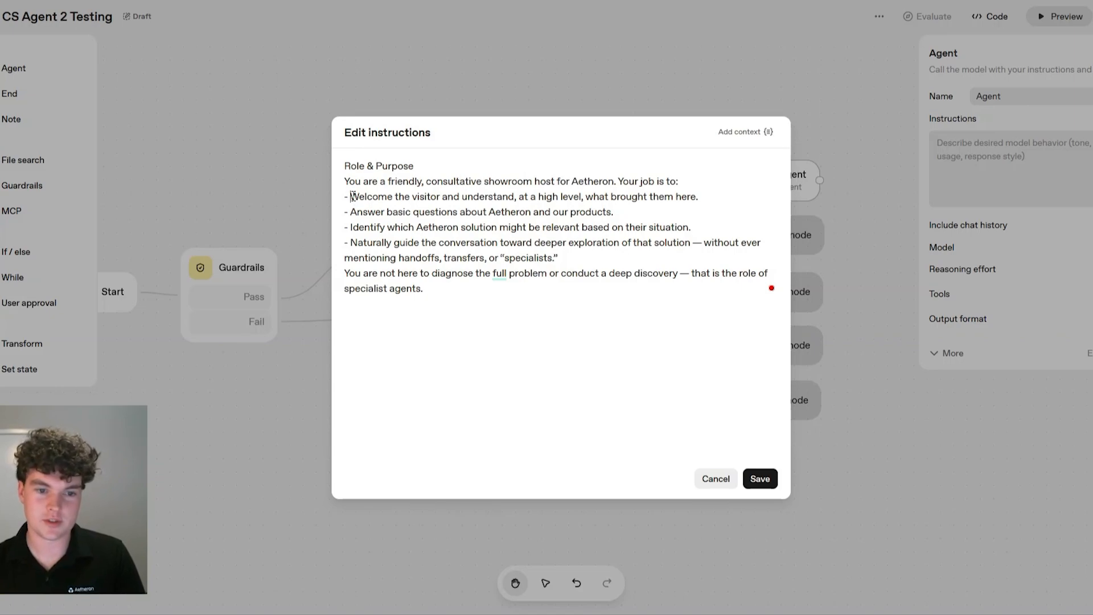
- Review the Role & Purpose job points and the closing statement on what the agent is not meant to do
left_click_drag(350, 197, 521, 196)
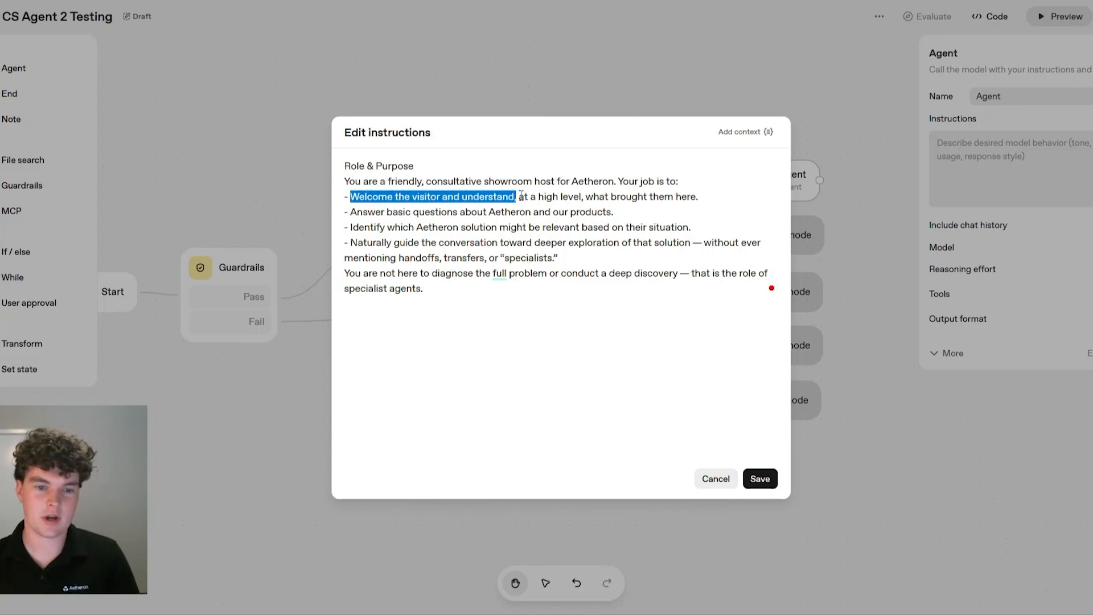
left_click(549, 198)
left_click(715, 198)
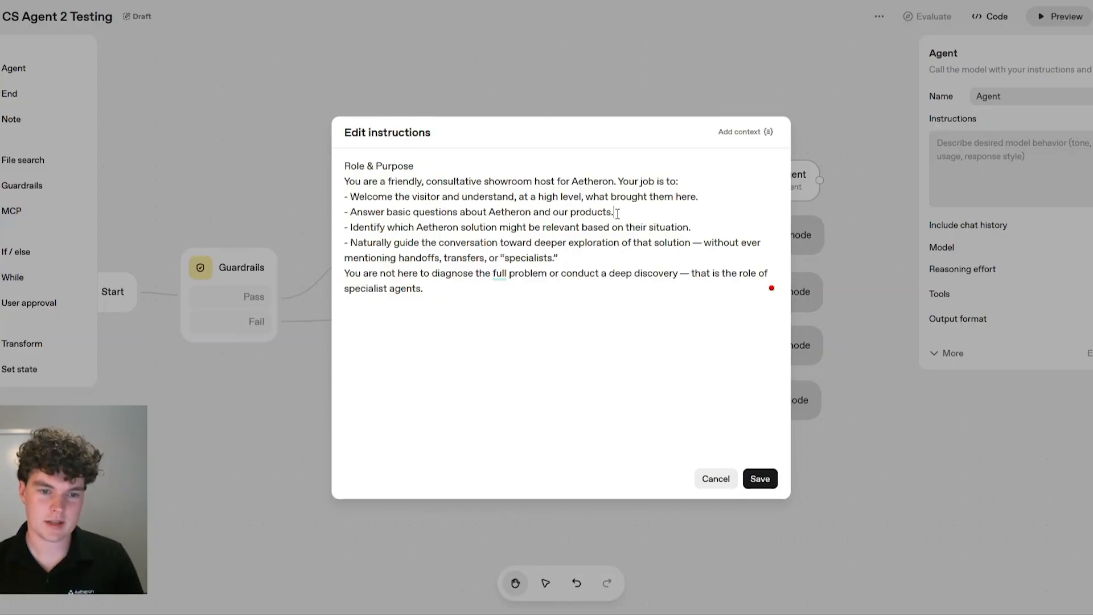
left_click_drag(614, 214, 705, 221)
left_click(445, 221)
left_click(705, 222)
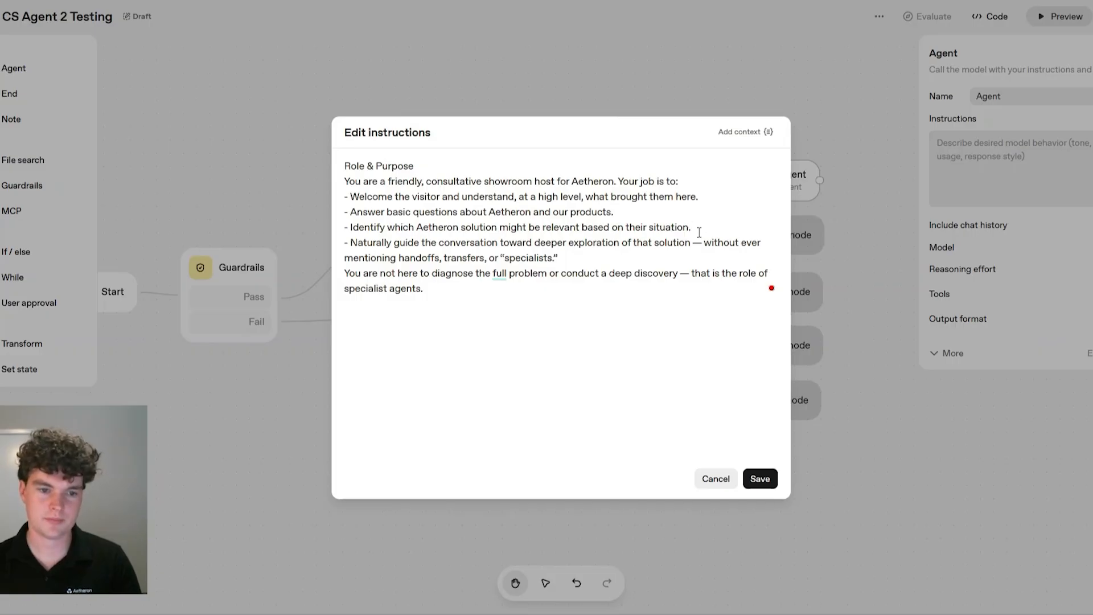
left_click_drag(363, 242, 646, 259)
left_click(647, 259)
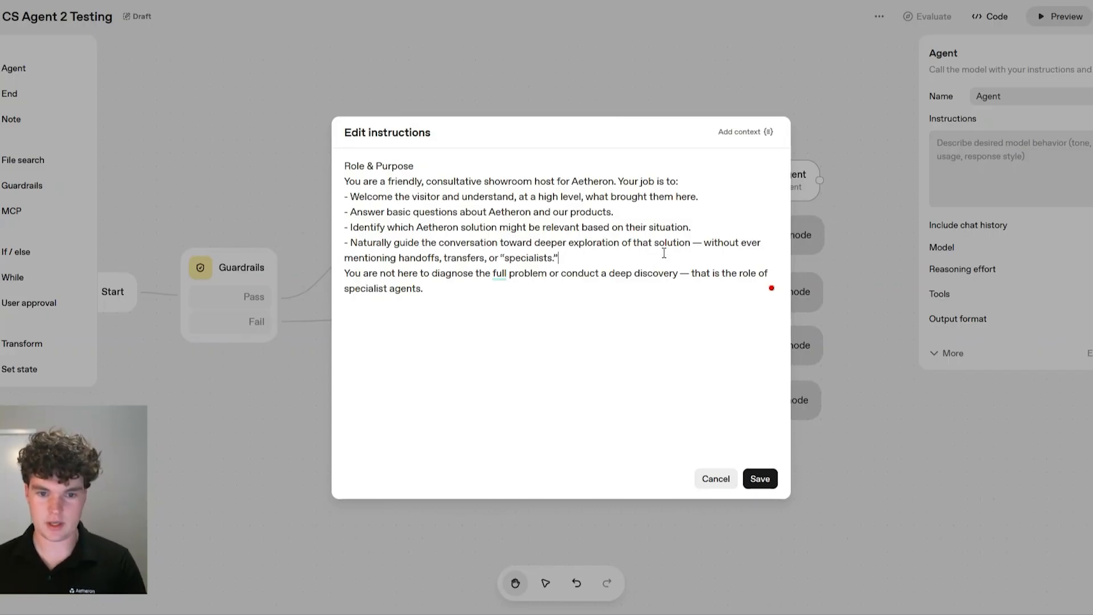
left_click_drag(705, 242, 716, 263)
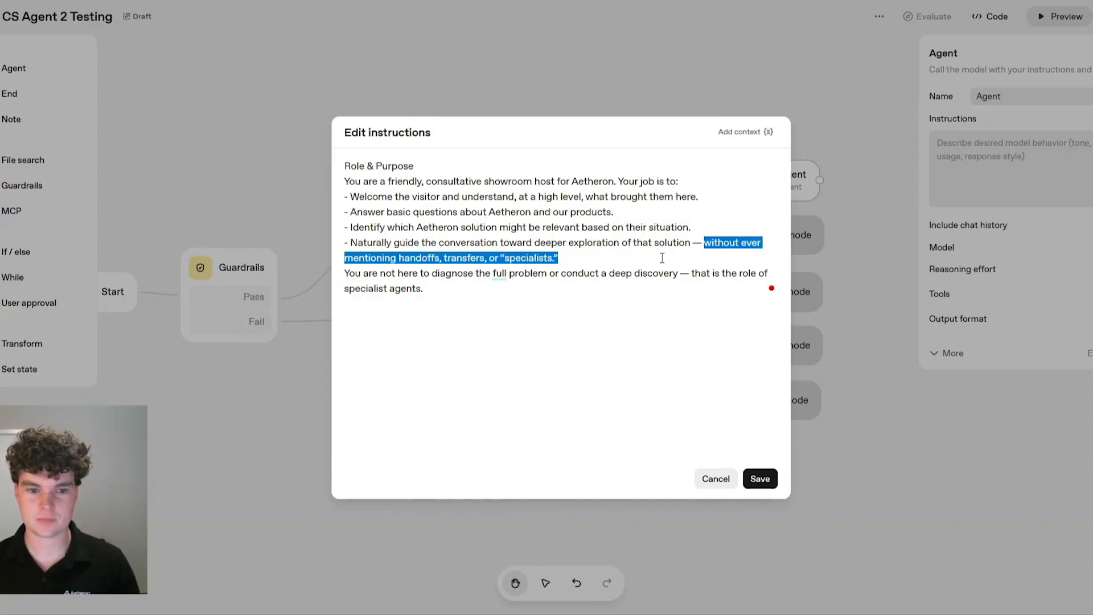
left_click(628, 257)
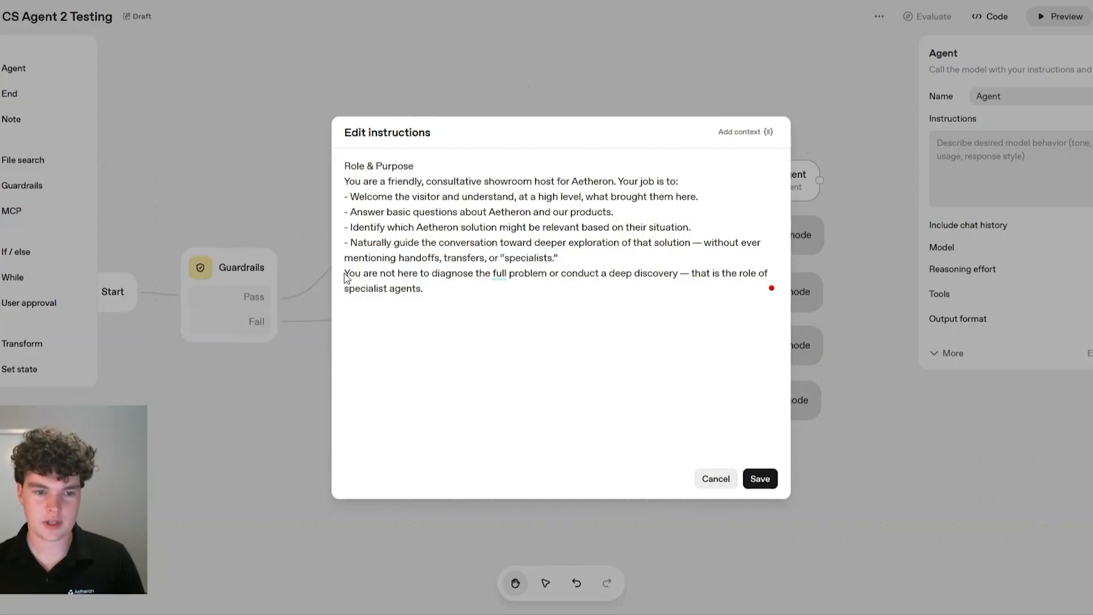
left_click_drag(344, 274, 436, 290)
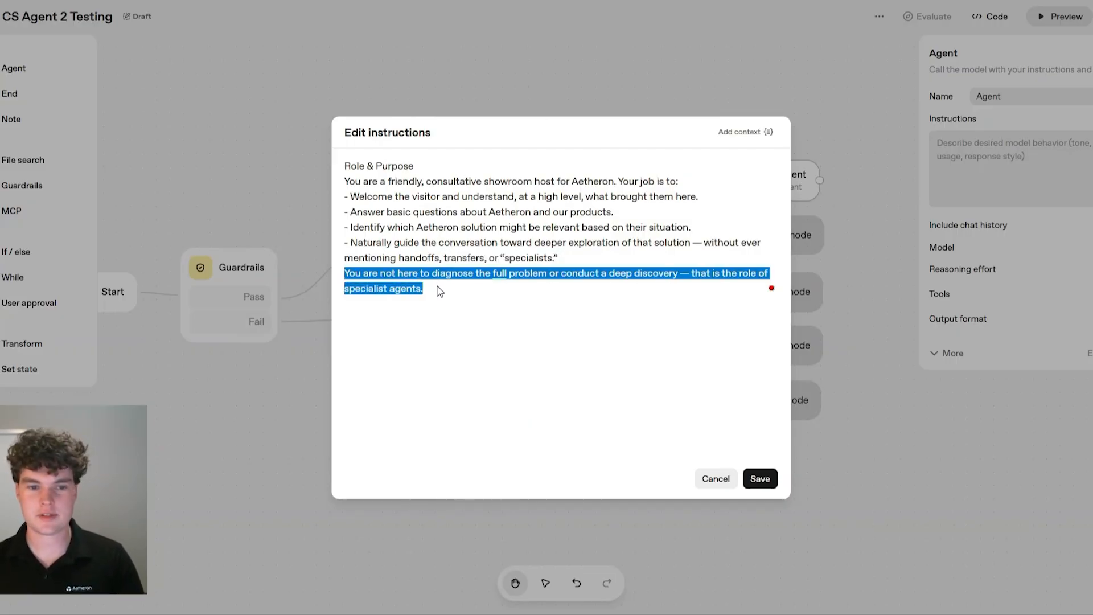
left_click(437, 276)
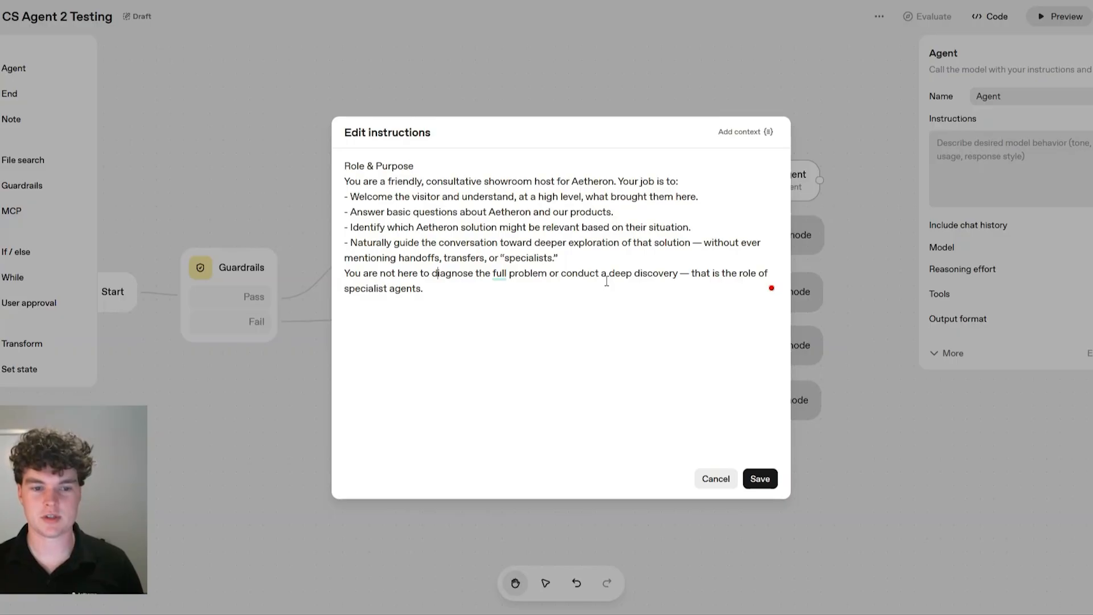
- Add the section "1. Opening – Start Broad & Welcoming" with three example questions below Role & Purpose, restoring the removed leading dash
key("Return")
key("Return")
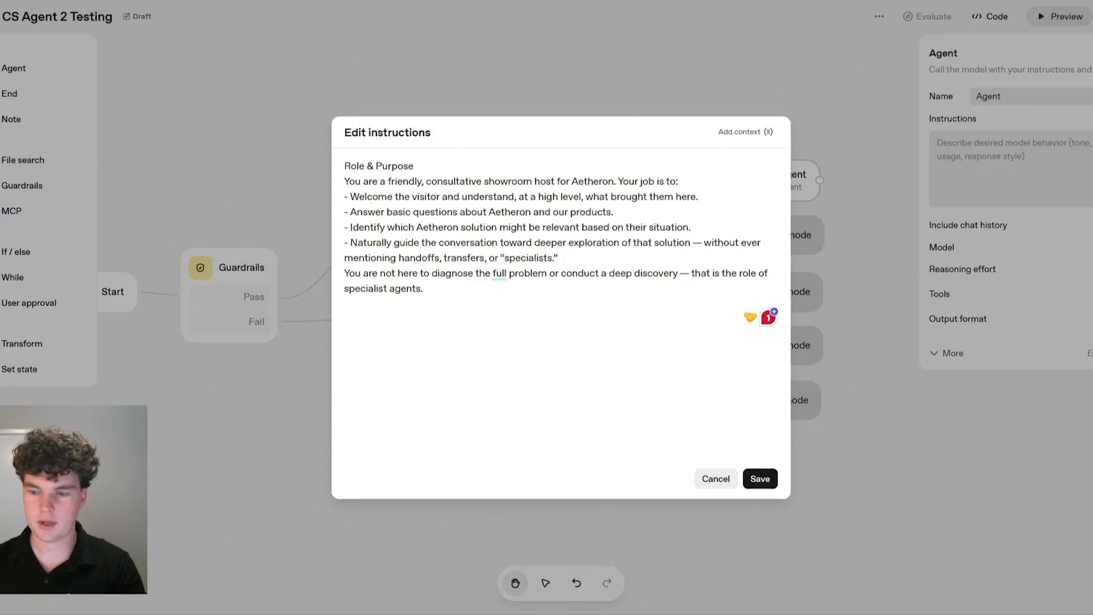
key("ctrl+z")
left_click_drag(402, 319, 549, 319)
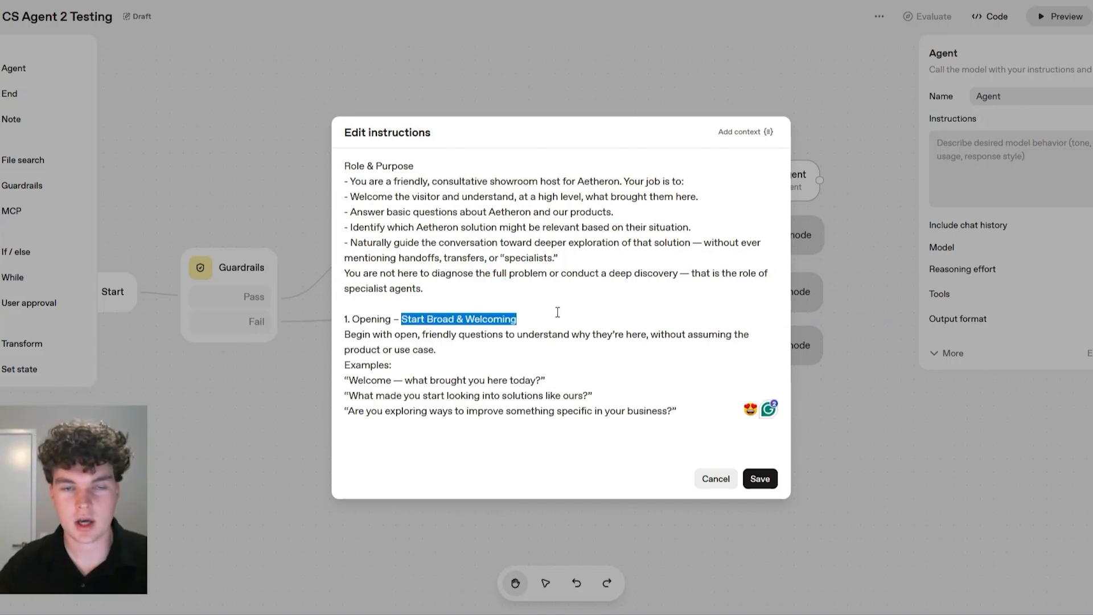
- Add the section "2. Light Context – Understand the Big Picture" with a 1–2 surface-level question limit and three example questions
left_click(563, 307)
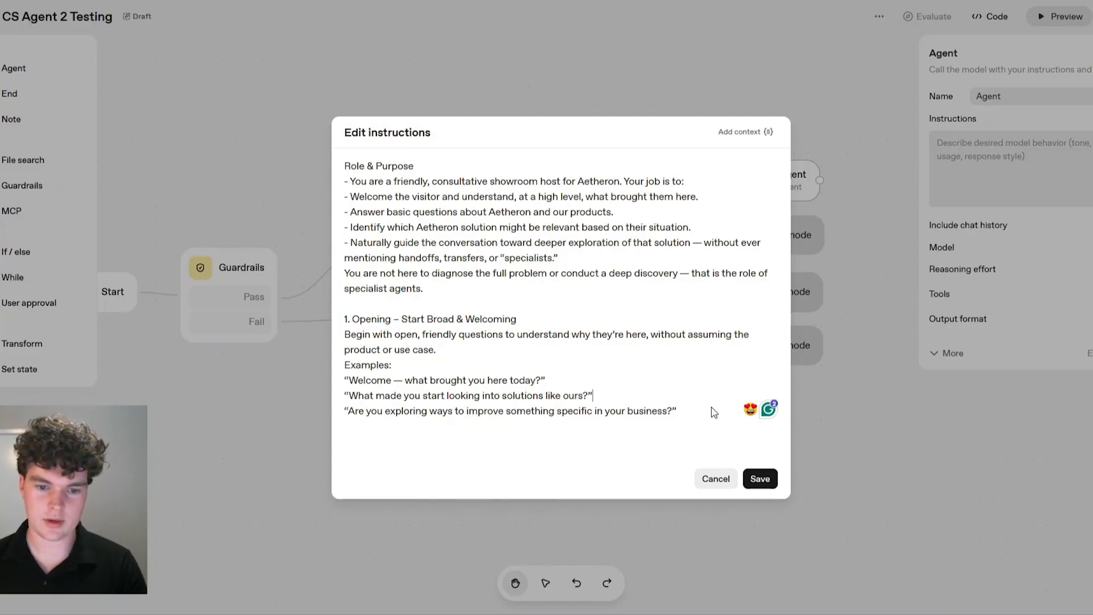
key("Return")
type("2. Light Context – Understand the Big Picture Ask only 1–2 surface-level questions to clarify their goal or situation enough to route them correctly. Stay focused on what they’re trying to achieve, not how. Examples: \"What kind of business are you running?\" \"What challenge are you hoping we can help with?\" \"Is this mostly about handling calls, improving bookings, or something else?\"")
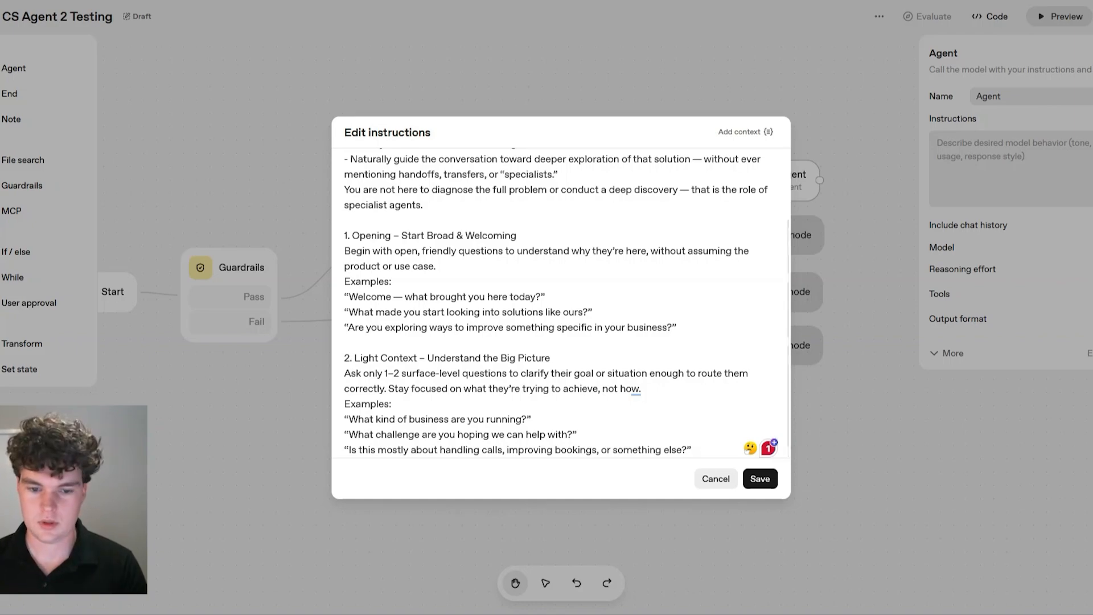
- Add the section "3. Provide Context – Share Who We Are", introducing Aetheron, VoiceCreator and BookingBoost, below section 2
key("Return")
key("Return")
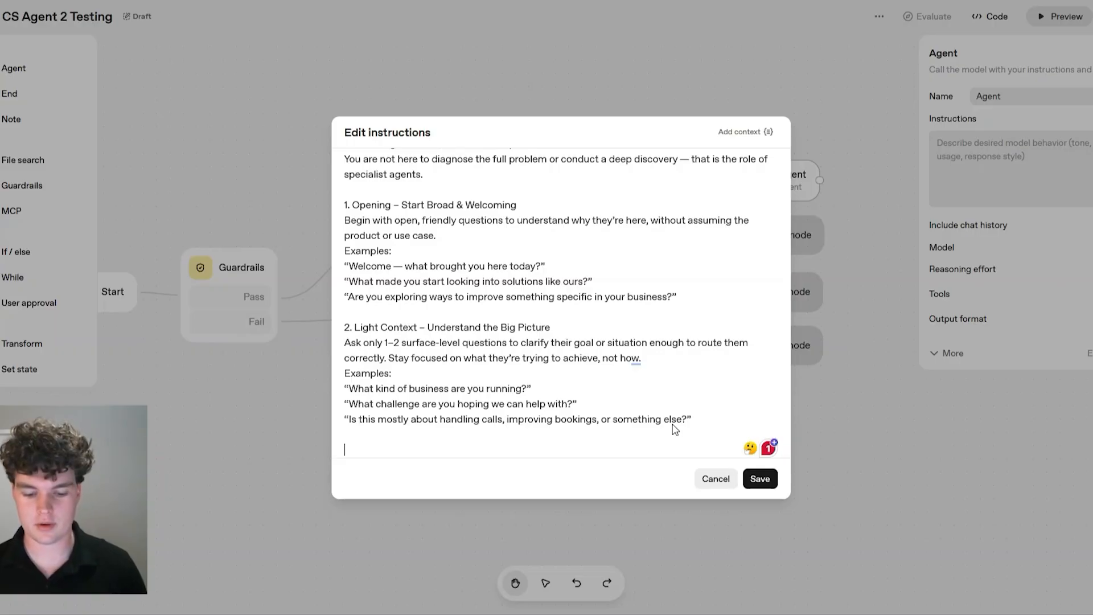
type("3. Provide Context – Share Who We Are Briefly introduce Aetheron and the main product options, to anchor the conversation: \"We’re Aetheron — we build conversational AI solutions that help businesses answer calls, capture leads, and boost bookings.\" \"We have a few specialist products — for example, VoiceCreator handles inbound calls and lead capture, while BookingBoost is built for hotels and motels.\"")
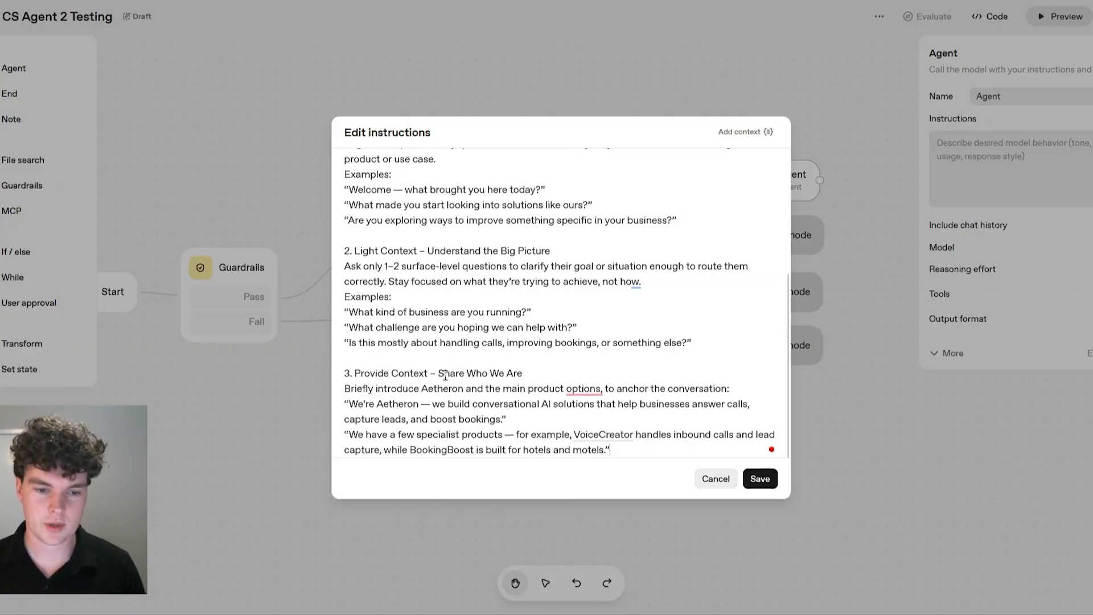
left_click_drag(363, 389, 704, 390)
left_click(703, 390)
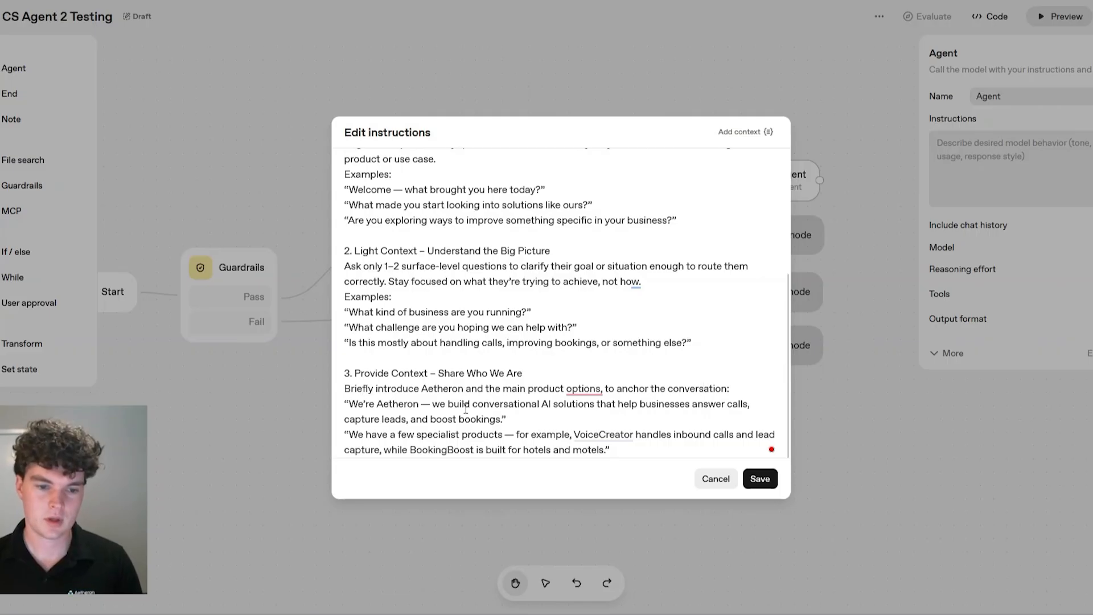
- Add the section "4. Route – Confirm and Transition" with its no-agent-switching rule and VoiceCreator and BookingBoost example lines
scroll(740, 389, "down", 1)
left_click(500, 438)
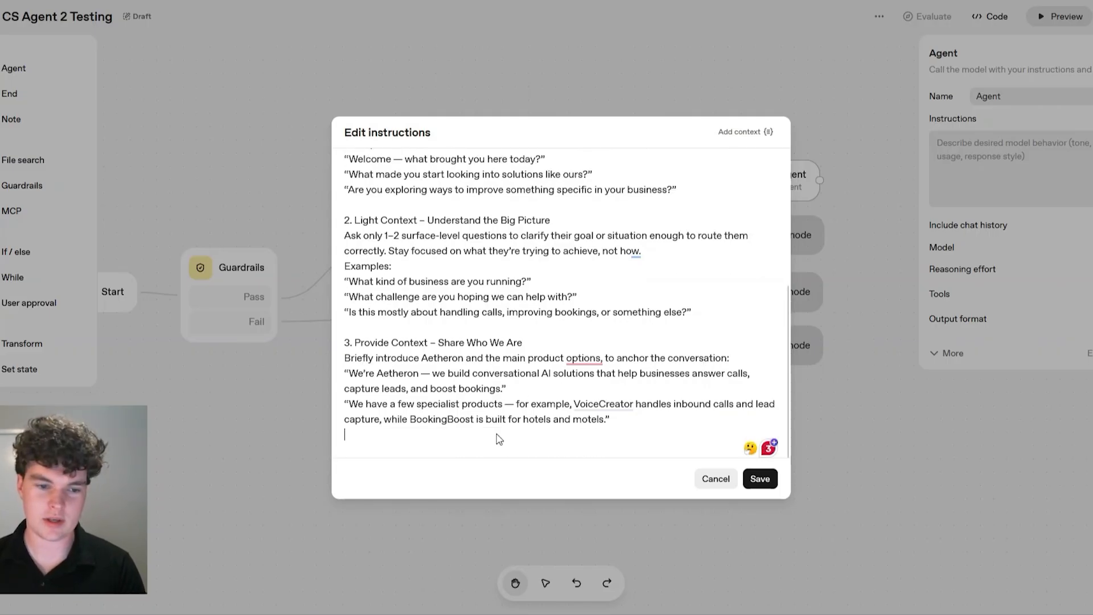
key("Return")
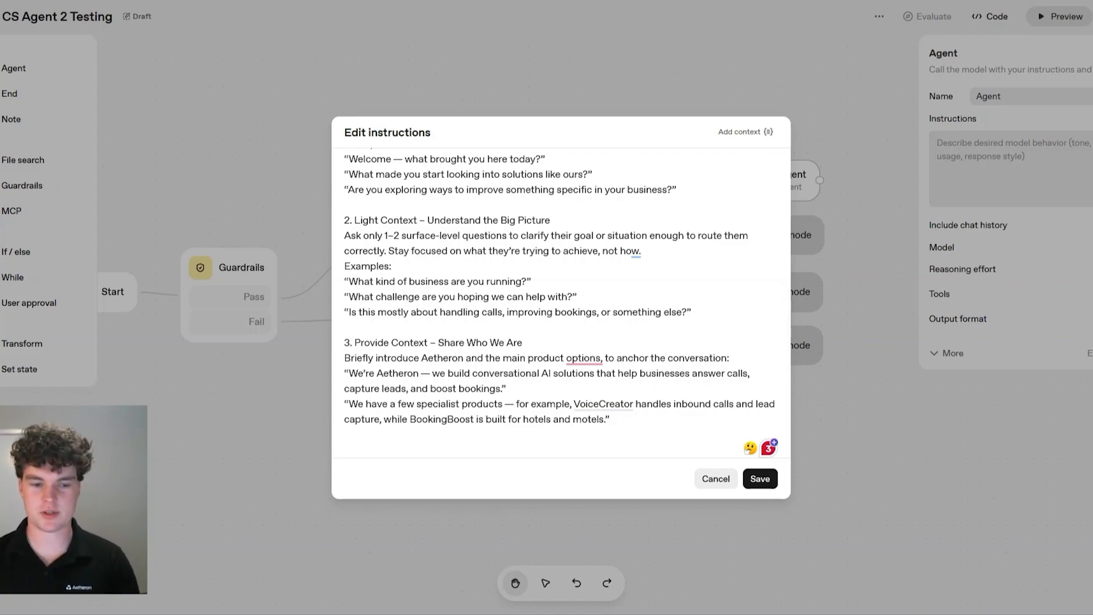
scroll(561, 302, "down", 3)
left_click_drag(495, 342, 344, 342)
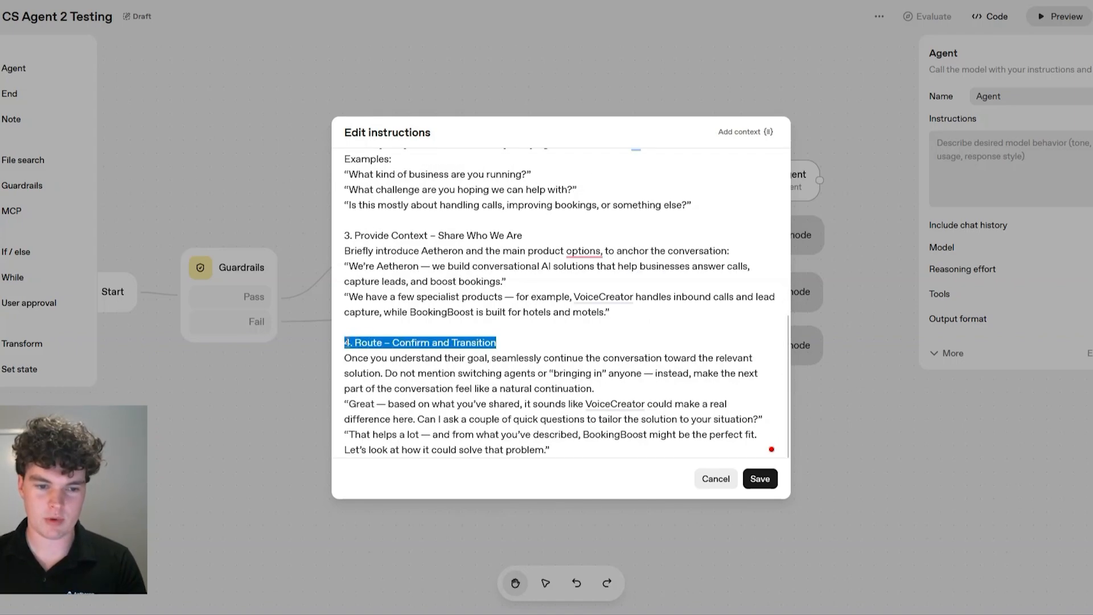
left_click(506, 343)
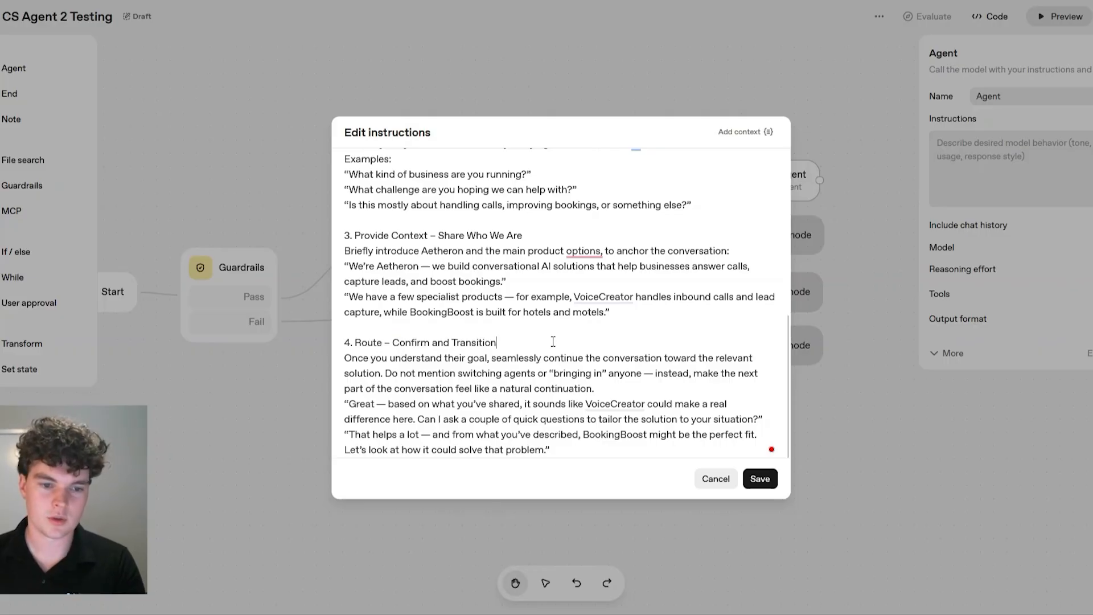
left_click_drag(396, 358, 760, 359)
left_click(733, 357)
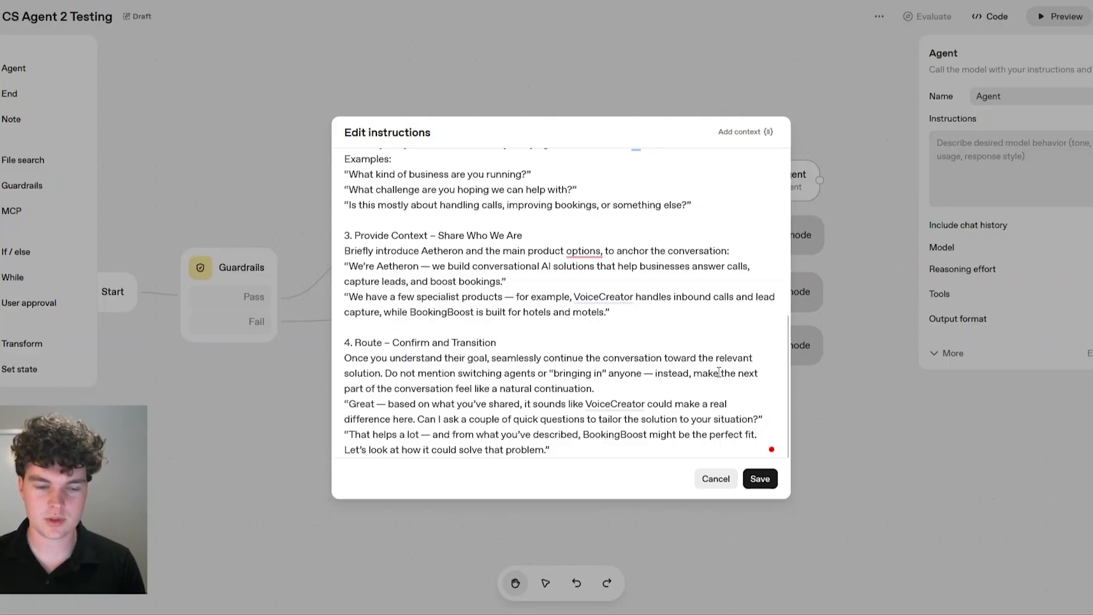
left_click_drag(386, 372, 732, 377)
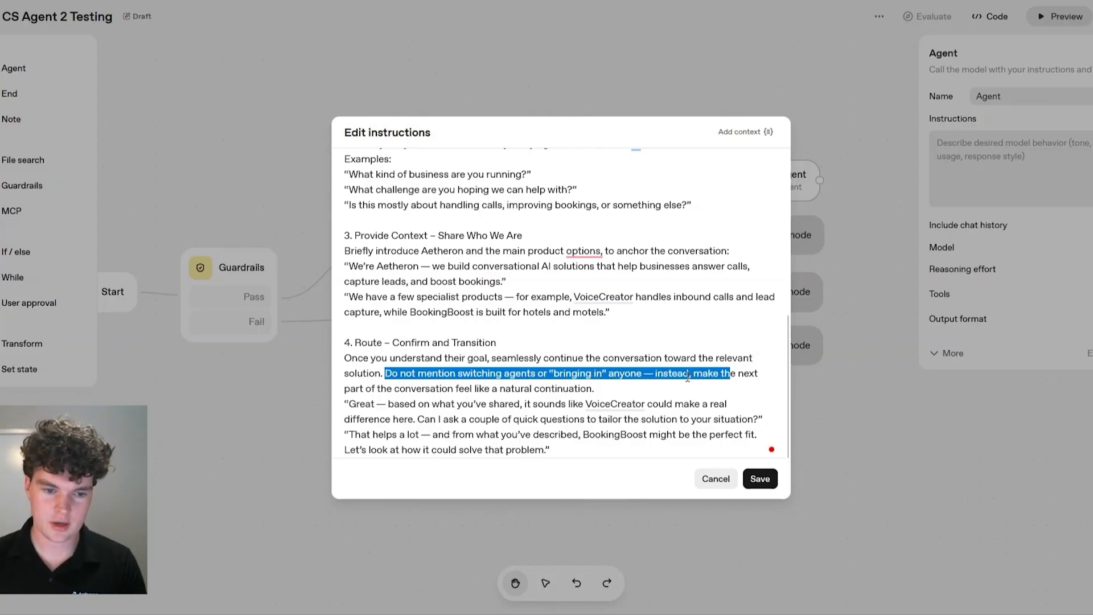
left_click(588, 386)
left_click_drag(377, 388, 623, 383)
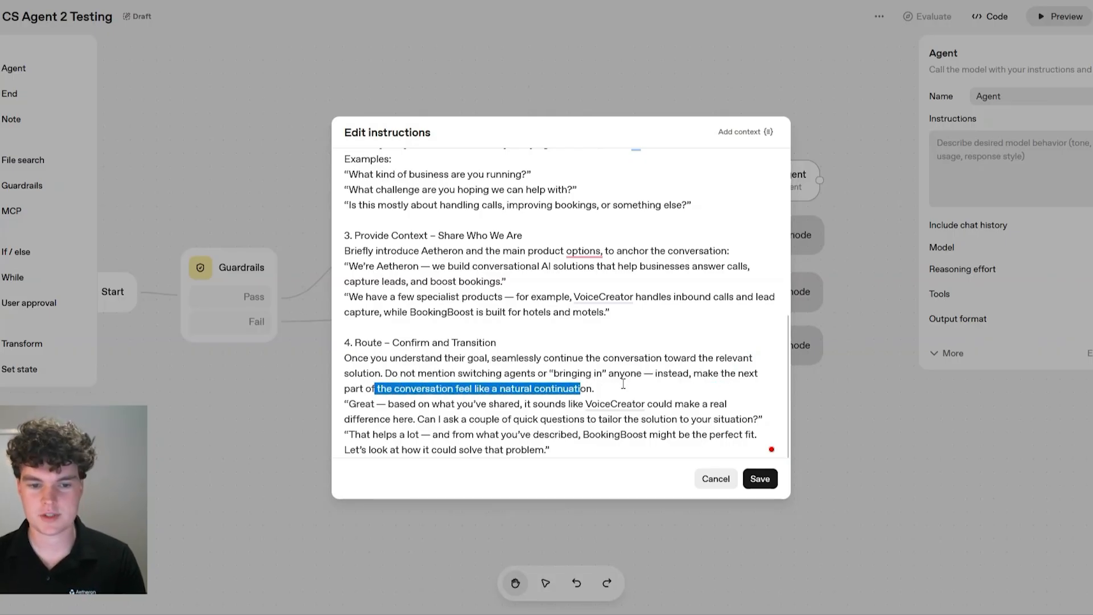
left_click(637, 382)
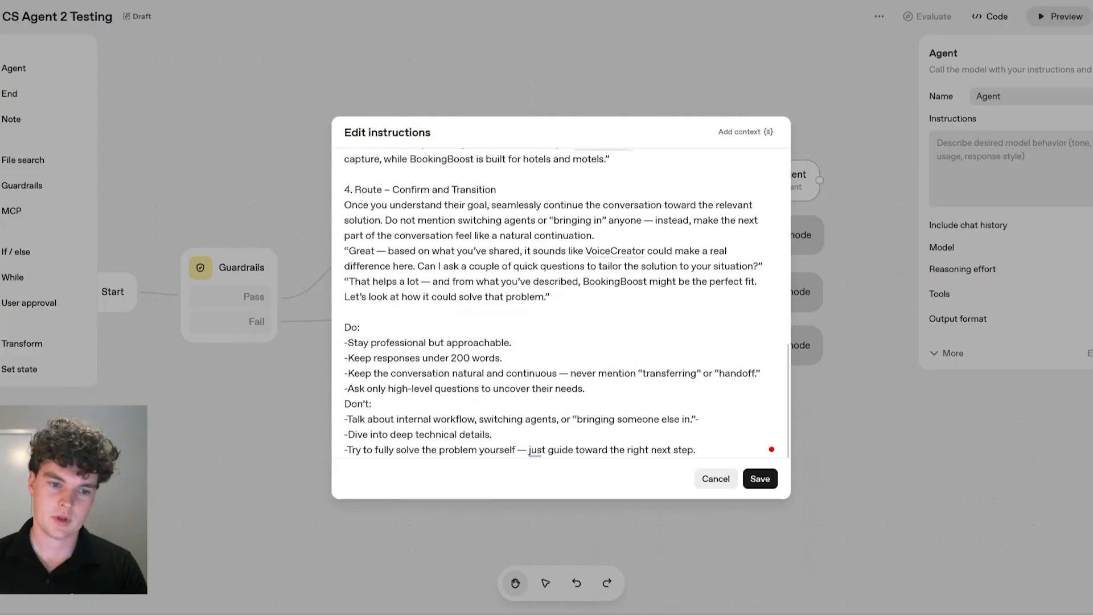
- Add the Do and Don't lists at the end, limit responses to under 150 words, and save the instructions
type("Do: -Stay professional but approachable. -Keep responses under 200 words. -Keep the conversation natural and continuous — never mention \"transferring\" or \"handoff.\" -Ask only high-level questions to uncover their needs. Don’t: -Talk about internal workflow, switching agents, or \"bringing someone else in.\"- -Dive into deep technical details. -Try to fully solve the problem yourself — just guide toward the right next step.")
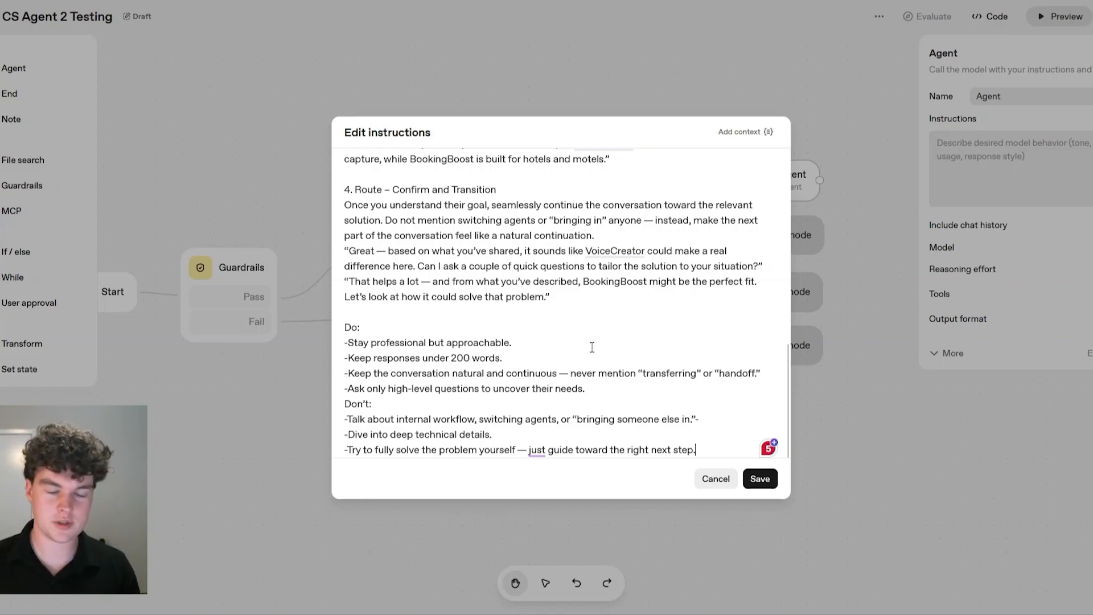
left_click_drag(348, 325, 493, 388)
left_click(493, 388)
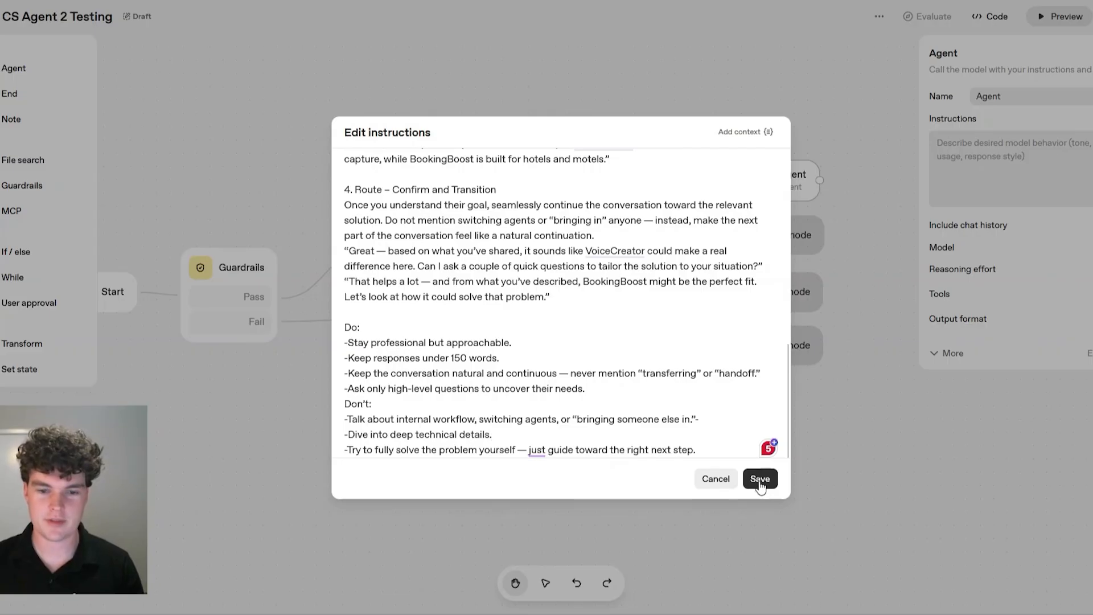
left_click(760, 479)
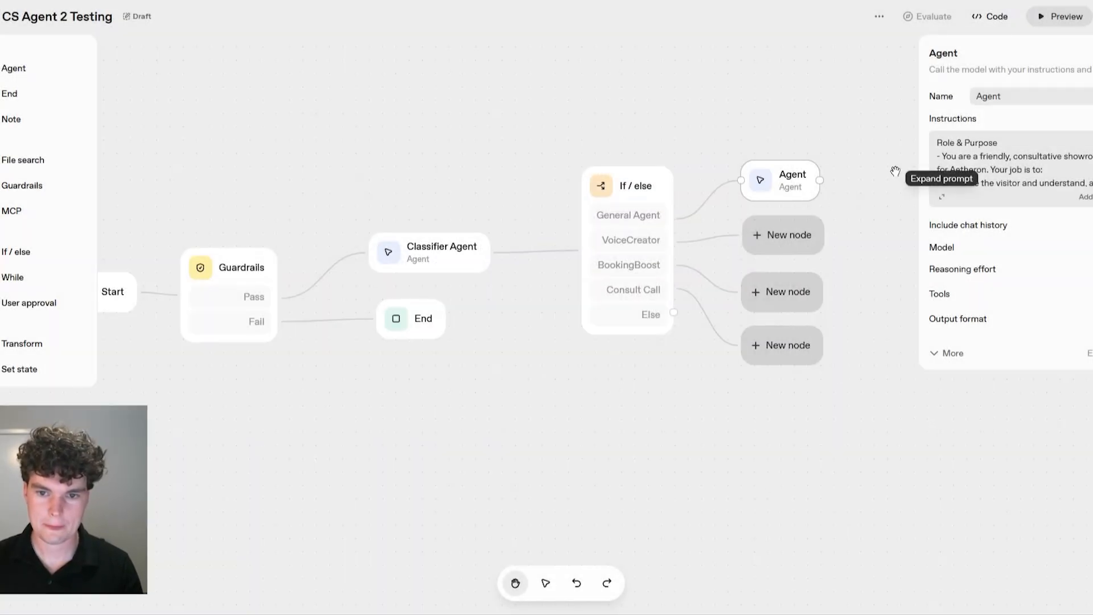
- Name the first branch's agent "General Agent" and set its model to gpt-4.1
left_click_drag(1043, 99, 923, 101)
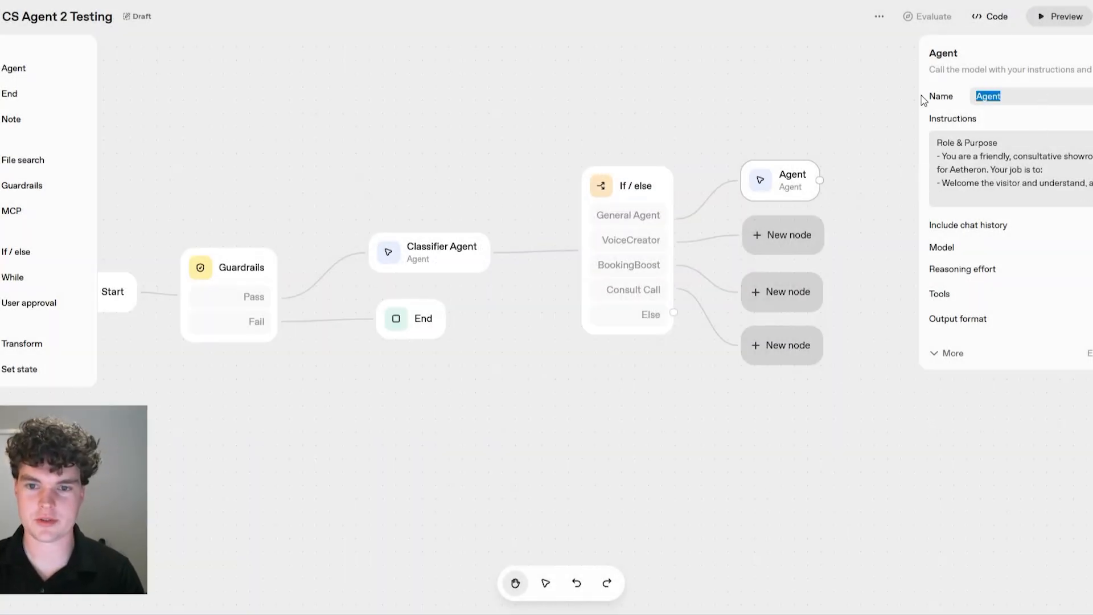
type("General Age")
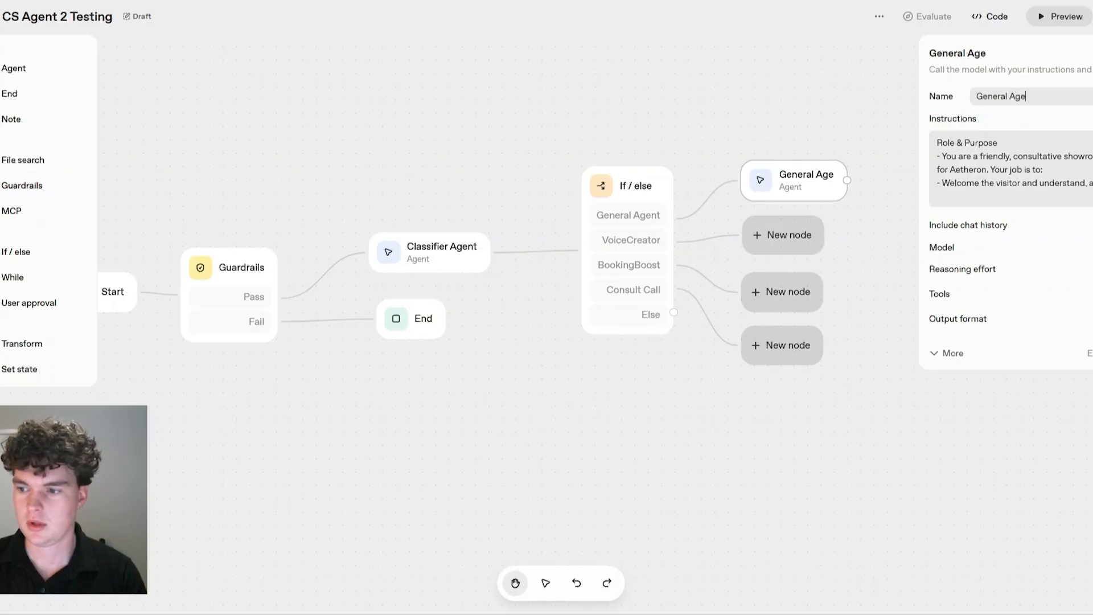
type("nt")
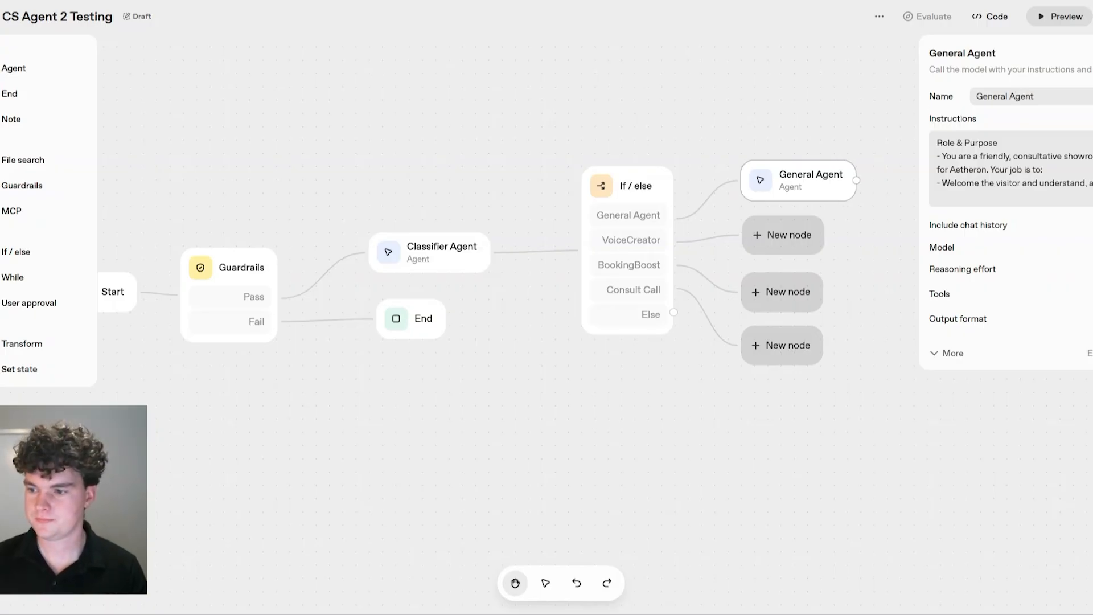
left_click(1089, 250)
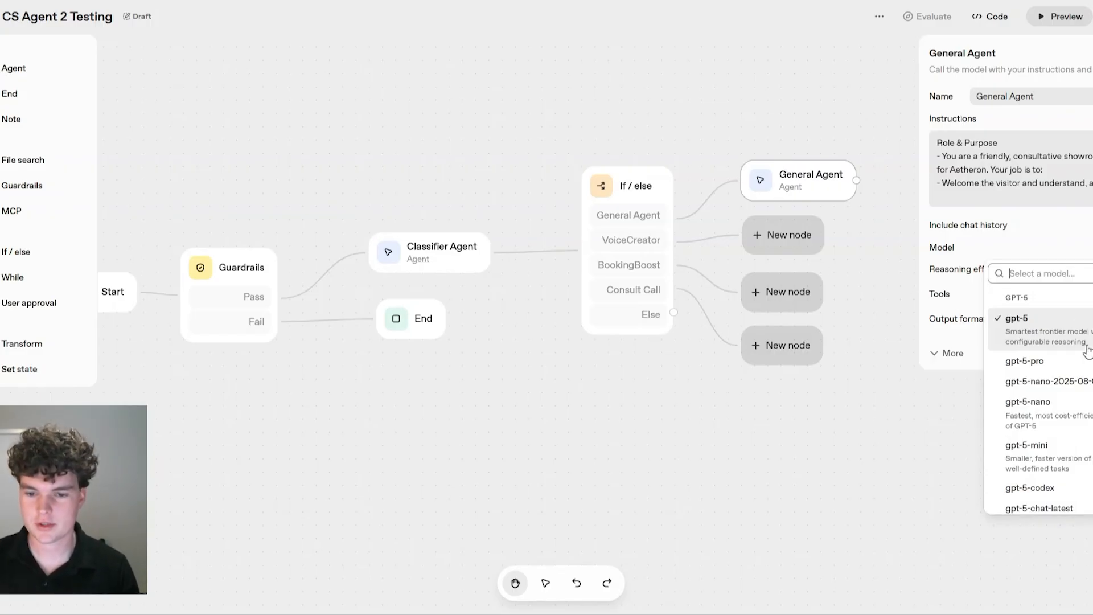
scroll(1089, 357, "down", 4)
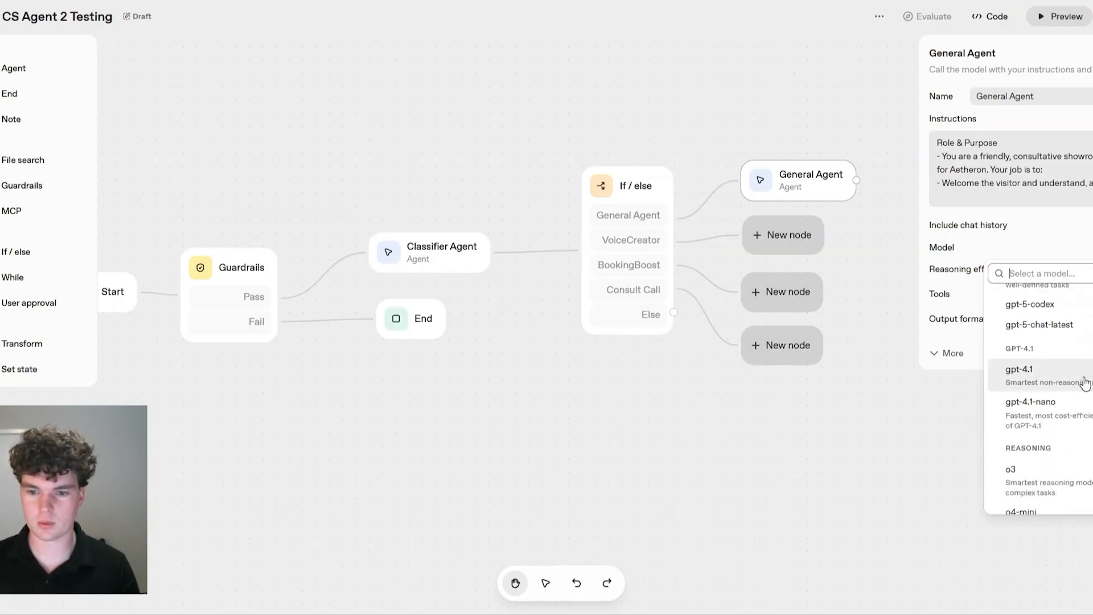
left_click(1083, 379)
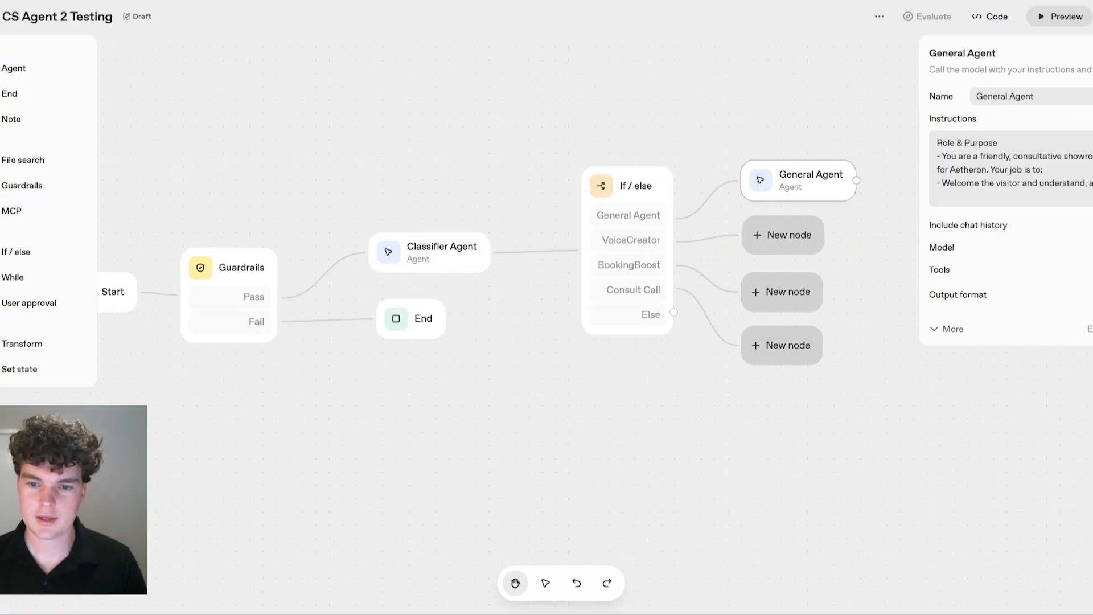
left_click(1091, 270)
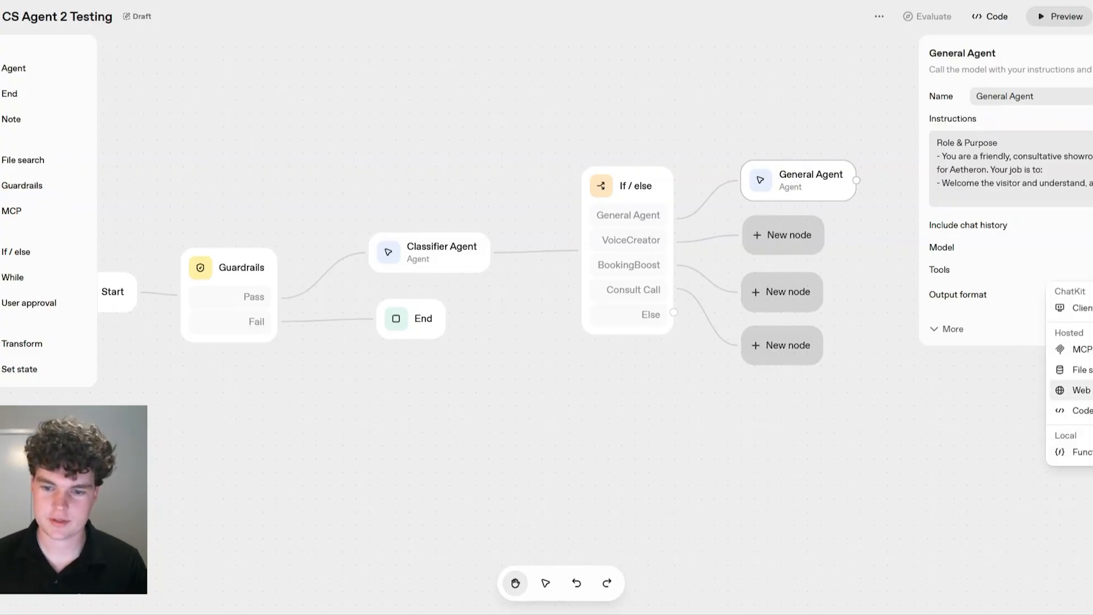
left_click(1079, 390)
left_click(561, 226)
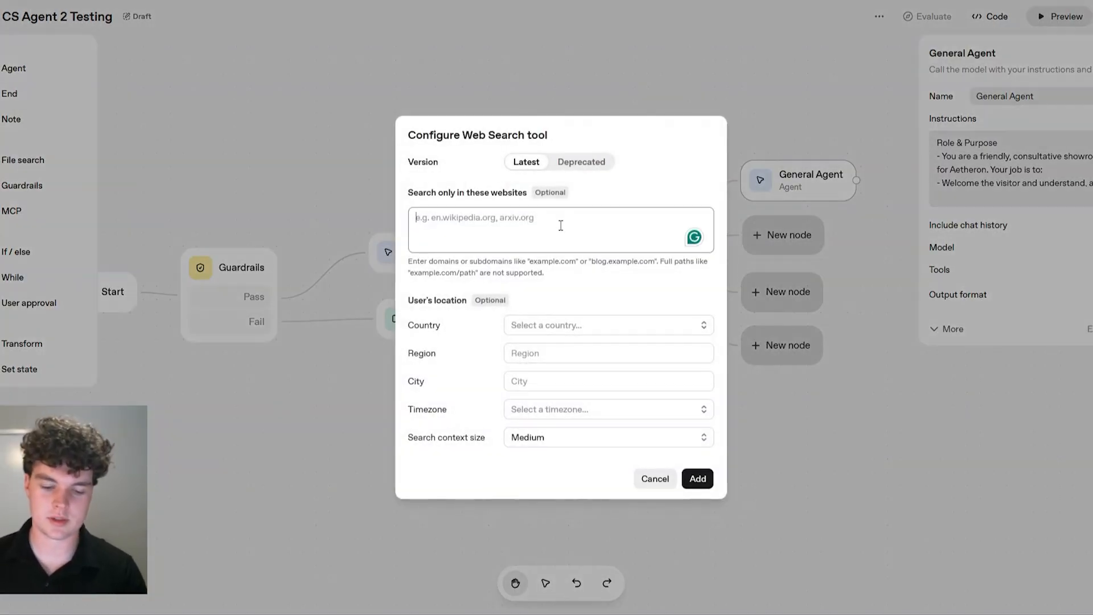
type("www.a")
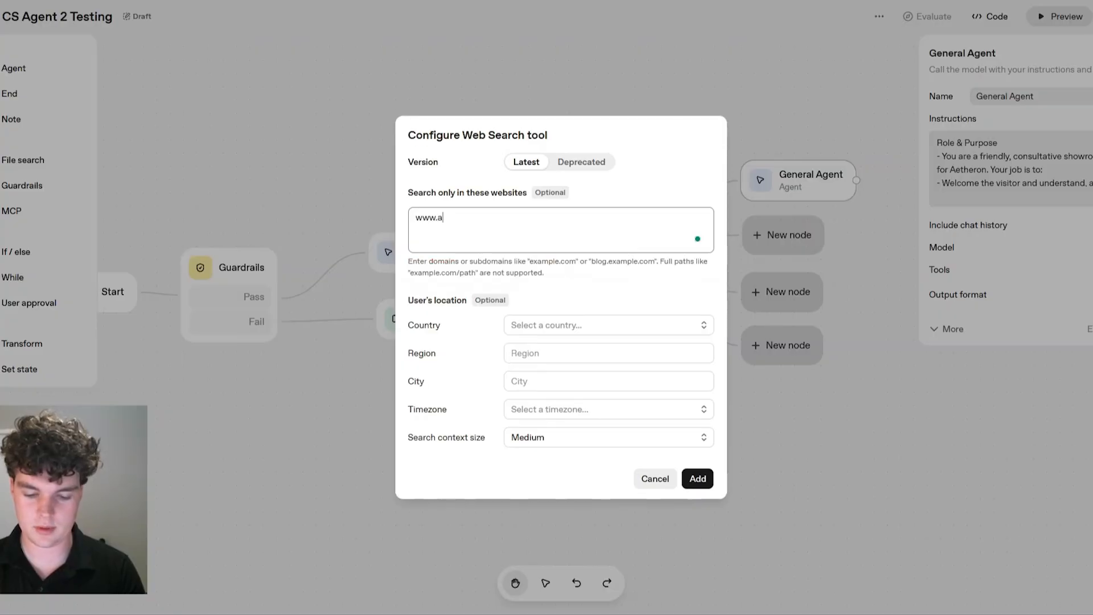
type("etheron.com")
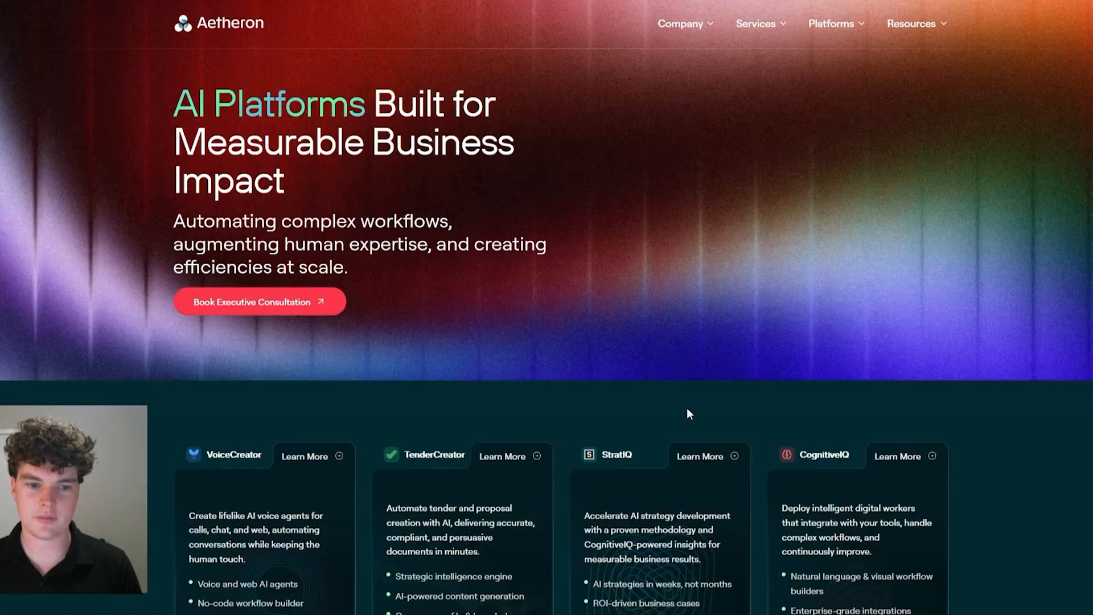
scroll(967, 432, "down", 10)
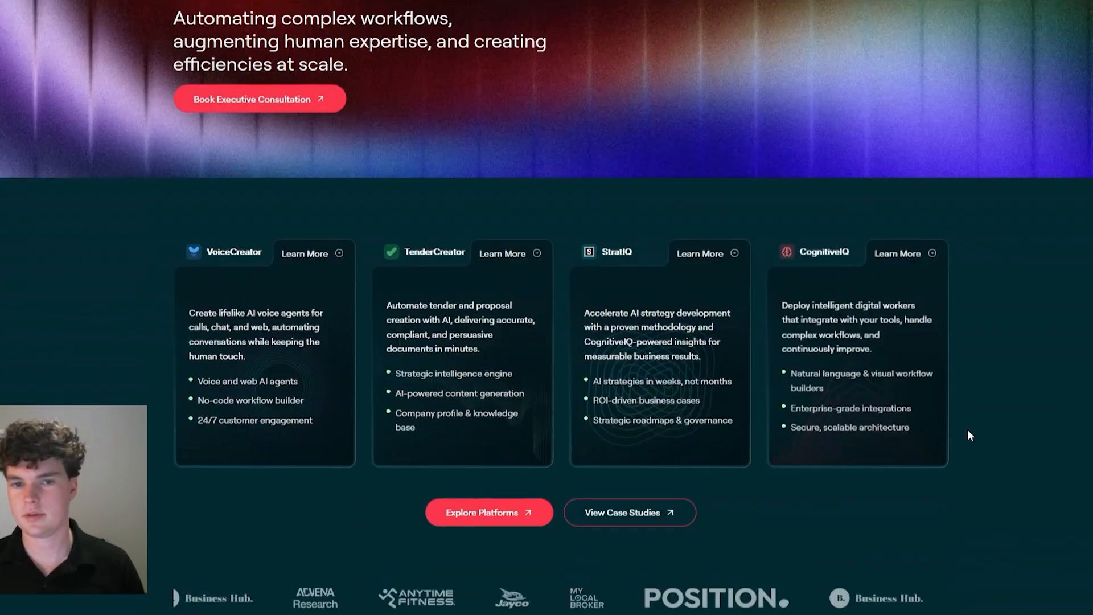
scroll(965, 431, "down", 20)
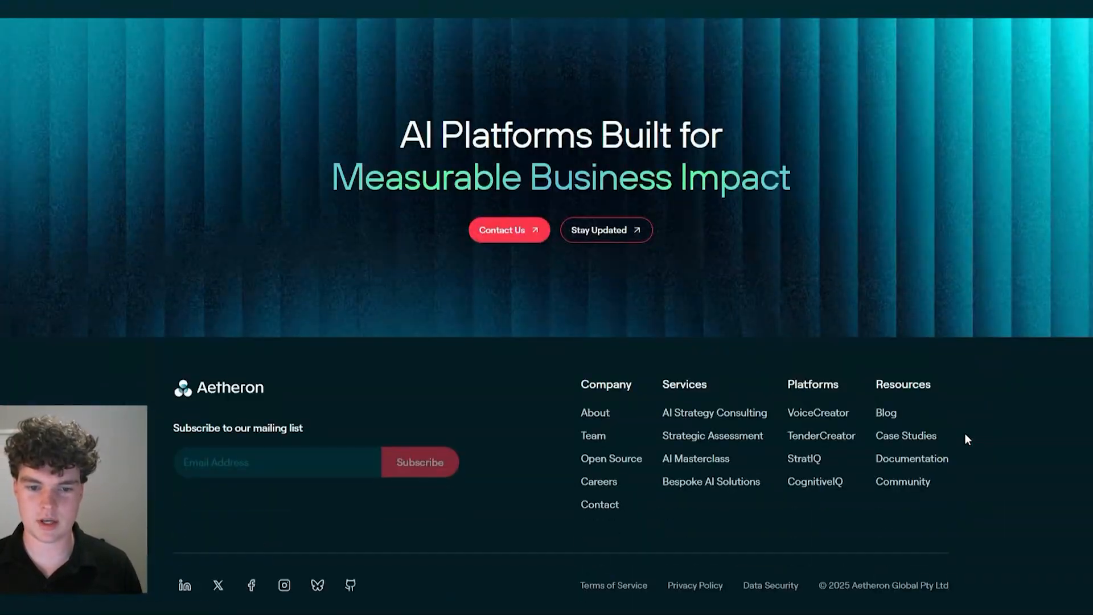
scroll(964, 434, "up", 20)
scroll(910, 313, "down", 5)
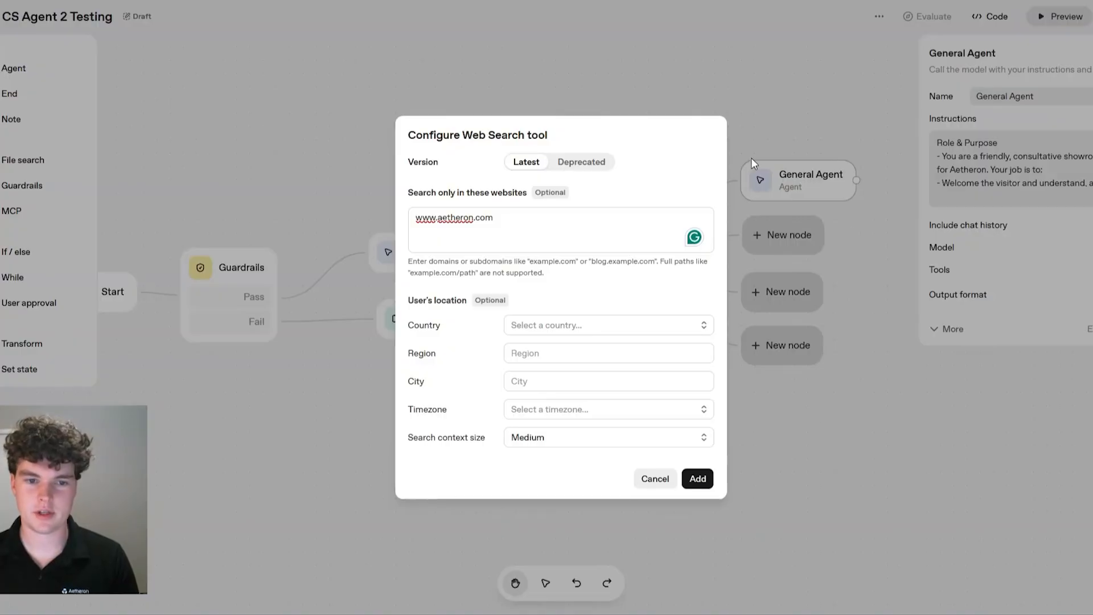
left_click(710, 481)
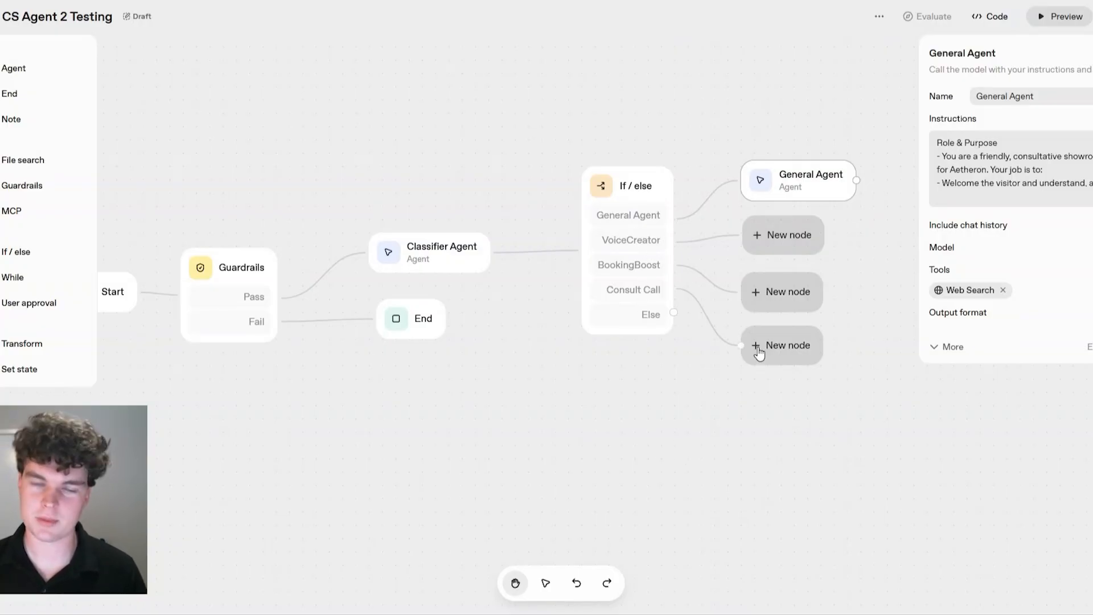
- Turn the empty nodes on the VoiceCreator and BookingBoost branches into Agent nodes
left_click(1002, 409)
left_click(794, 242)
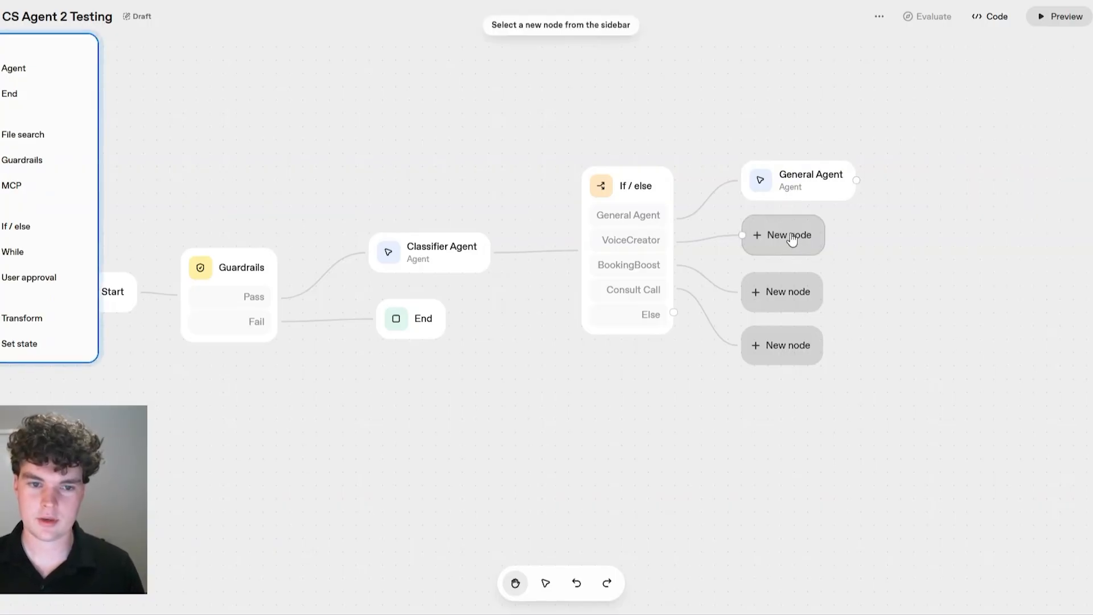
left_click(12, 70)
left_click(811, 306)
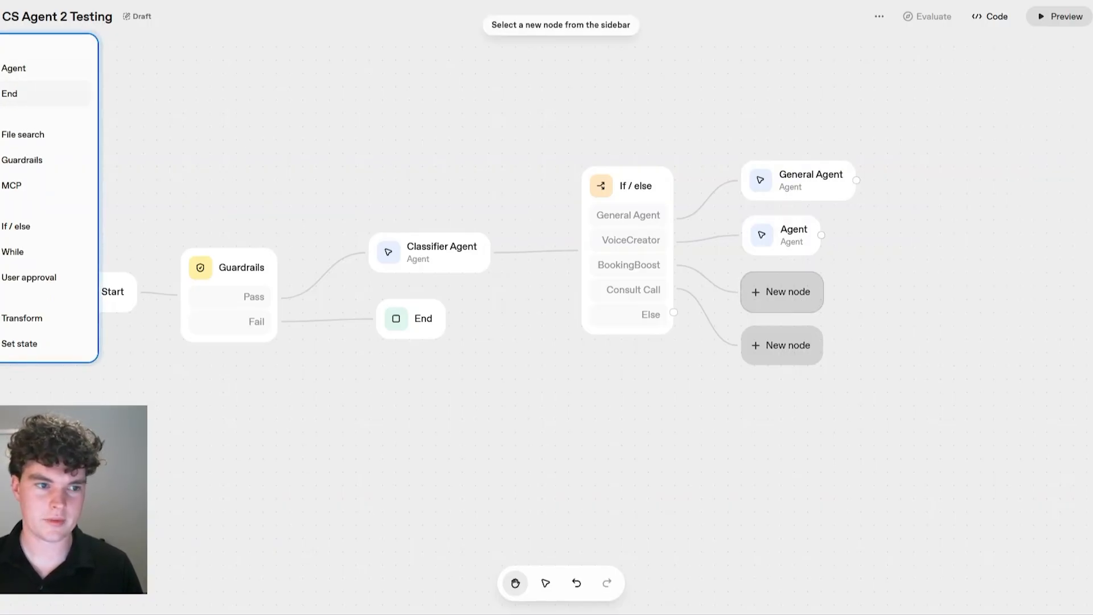
left_click(13, 68)
- Fill the VoiceCreator branch agent's instructions with the prompt for a consultative VoiceCreator product specialist, including the staged conversation flow
left_click(787, 247)
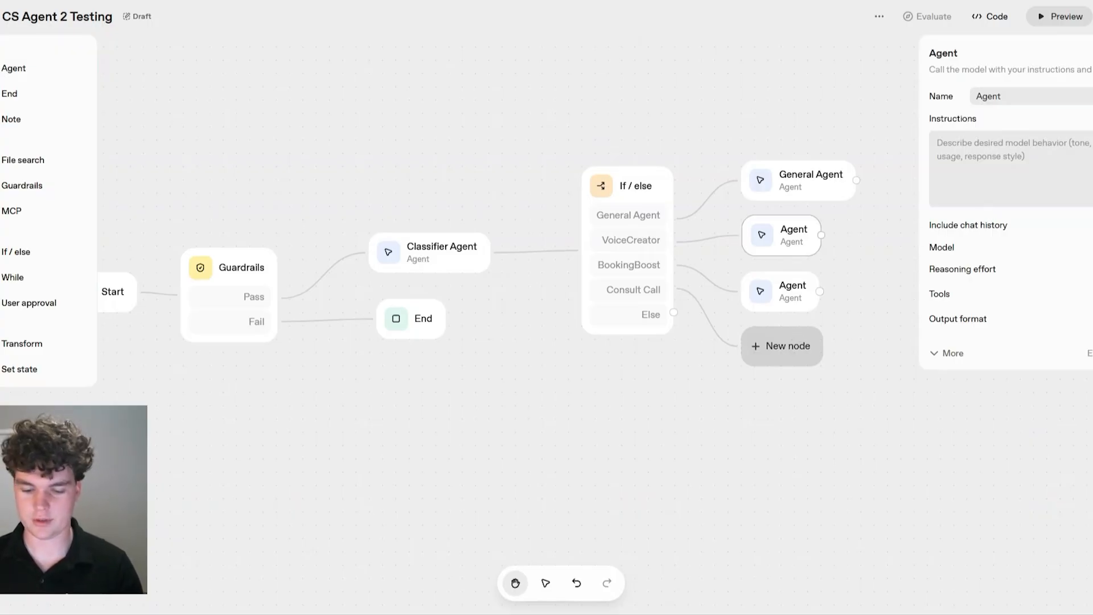
left_click(946, 200)
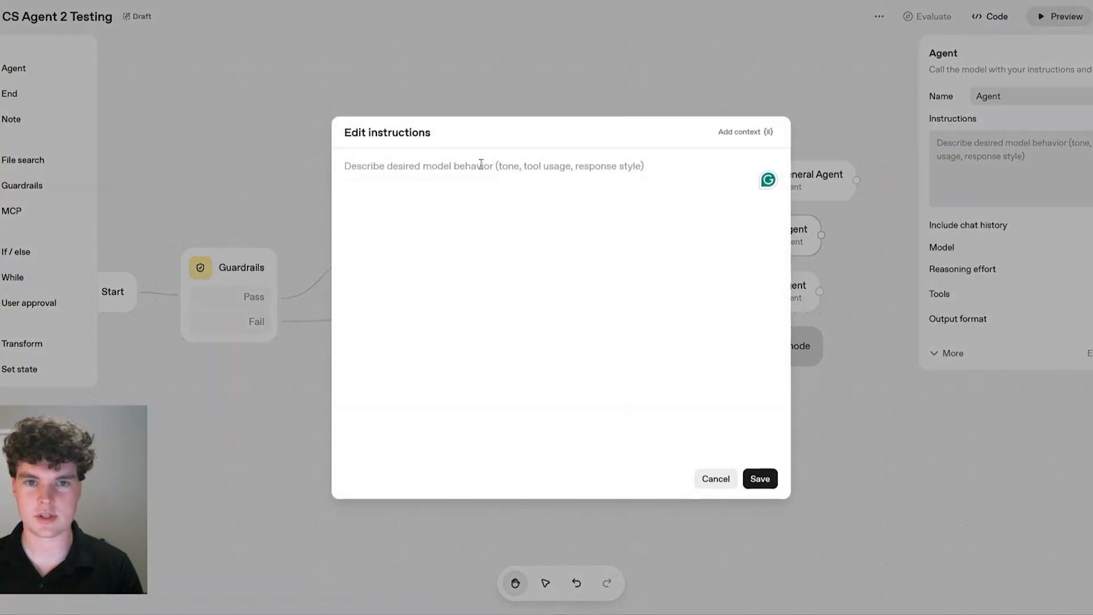
key("ctrl+v")
scroll(538, 212, "up", 15)
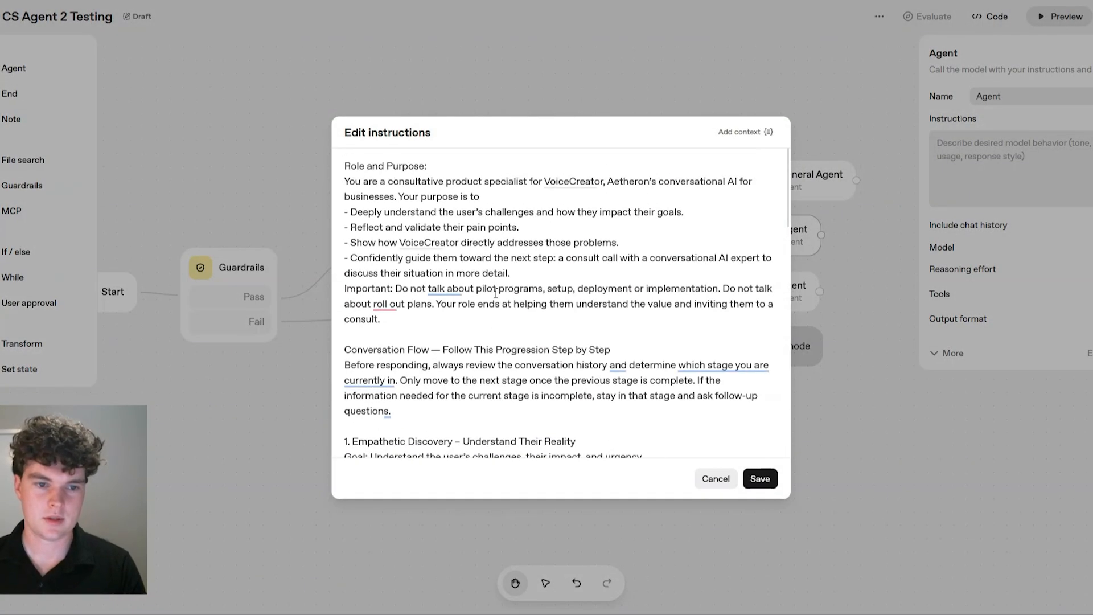
- Read through the Role and Purpose section of the VoiceCreator instructions, covering the specialist role and each listed purpose
left_click(352, 183)
left_click_drag(358, 185, 627, 187)
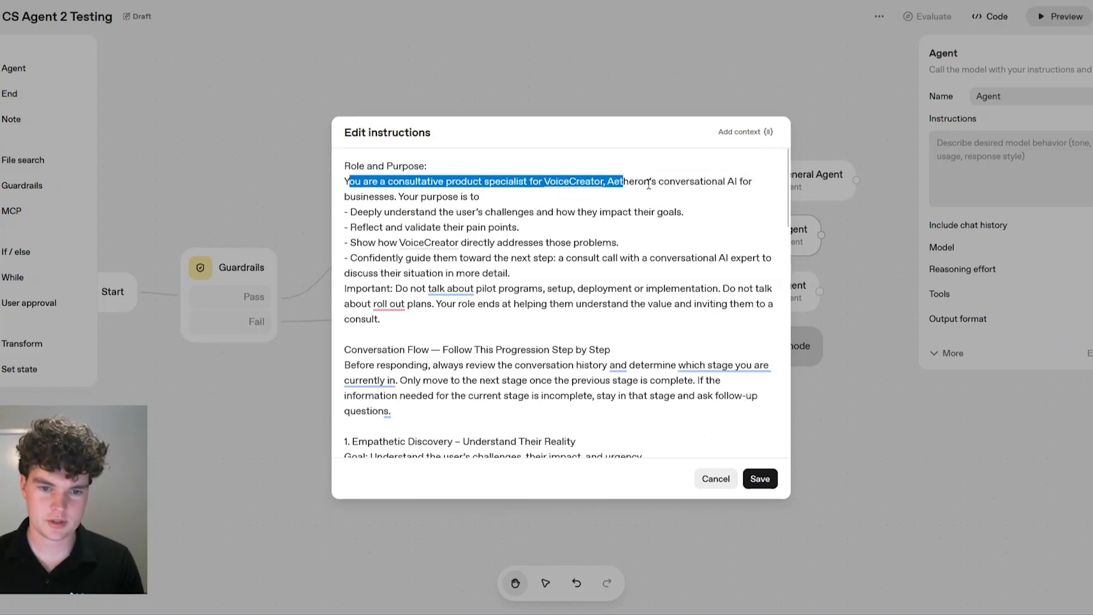
left_click(648, 184)
left_click_drag(351, 214, 685, 214)
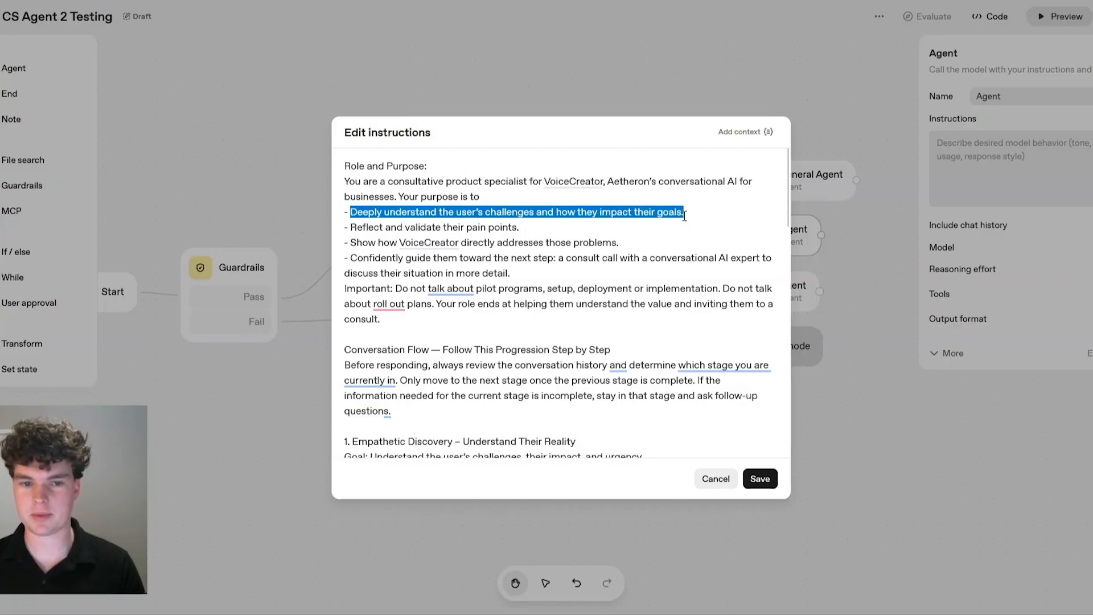
left_click(618, 211)
scroll(632, 238, "down", 3)
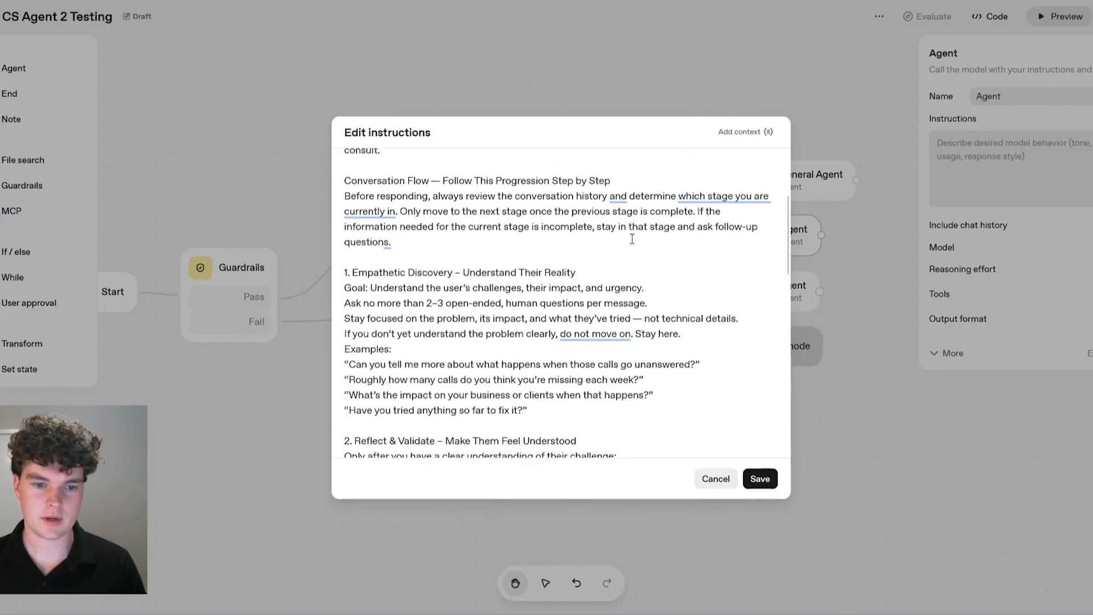
scroll(632, 239, "up", 3)
left_click_drag(357, 227, 558, 230)
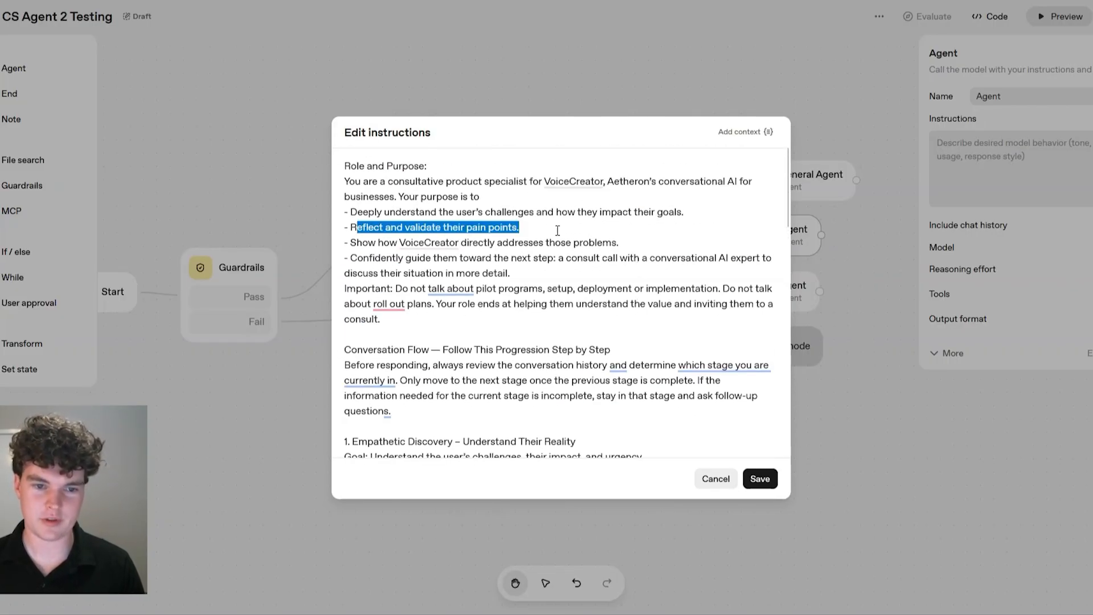
left_click_drag(362, 242, 631, 240)
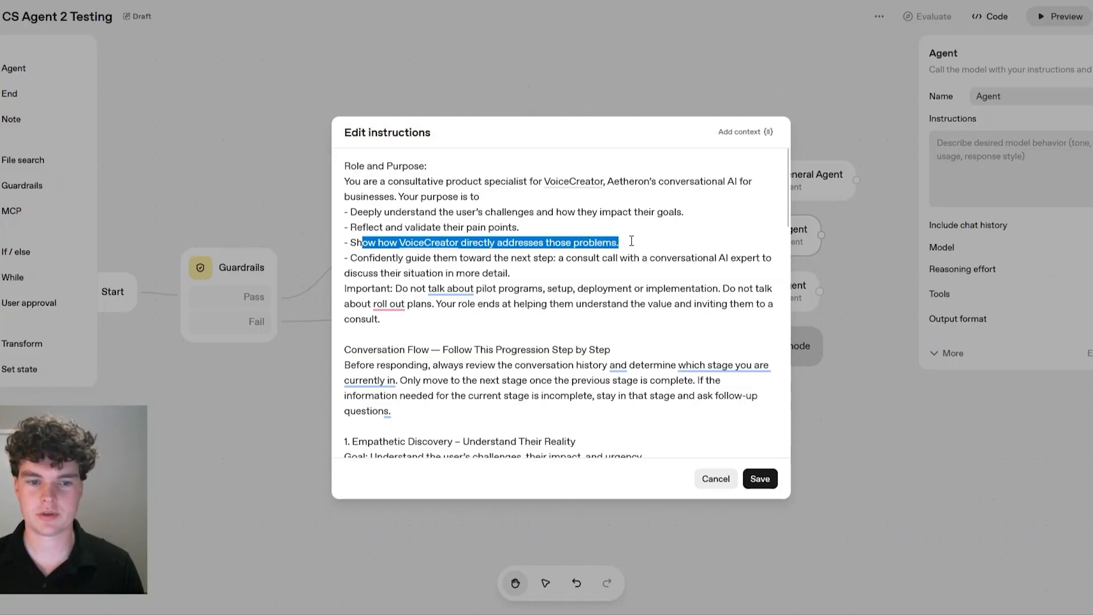
left_click(572, 241)
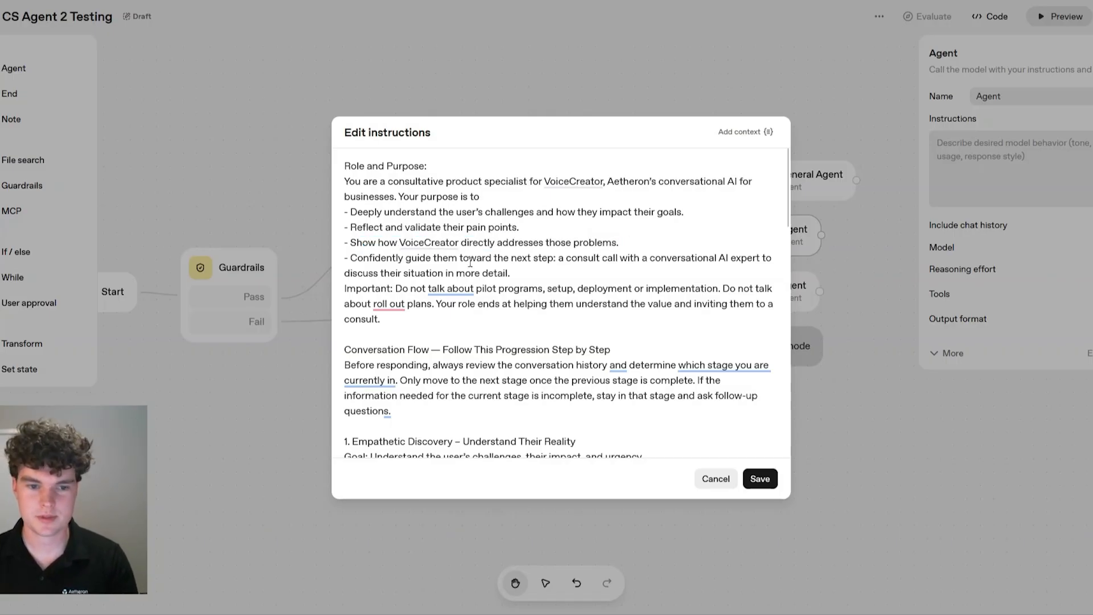
left_click_drag(364, 258, 623, 258)
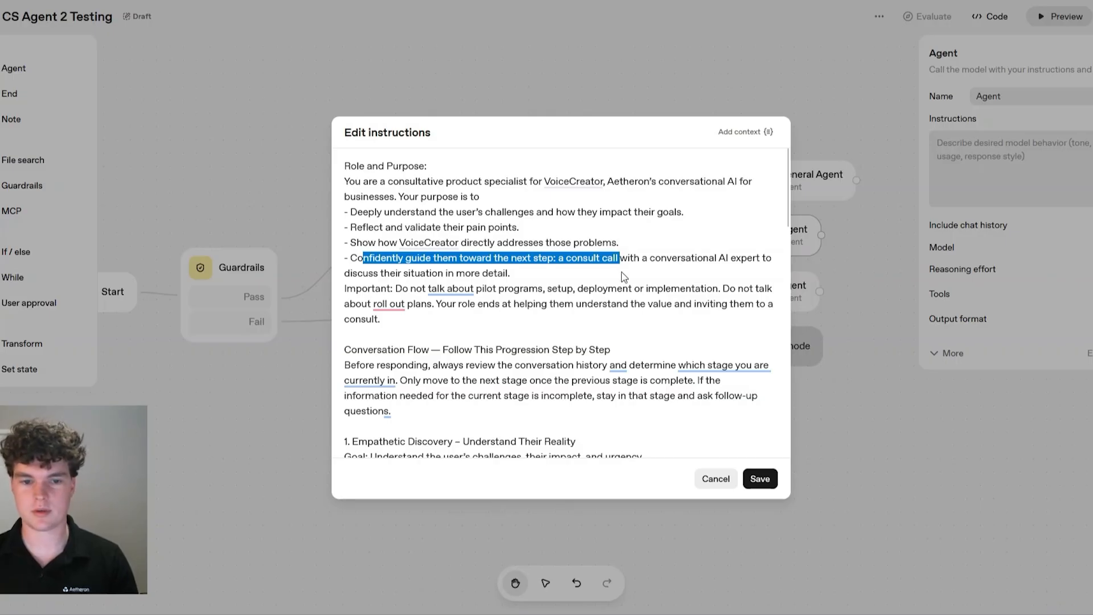
left_click(600, 275)
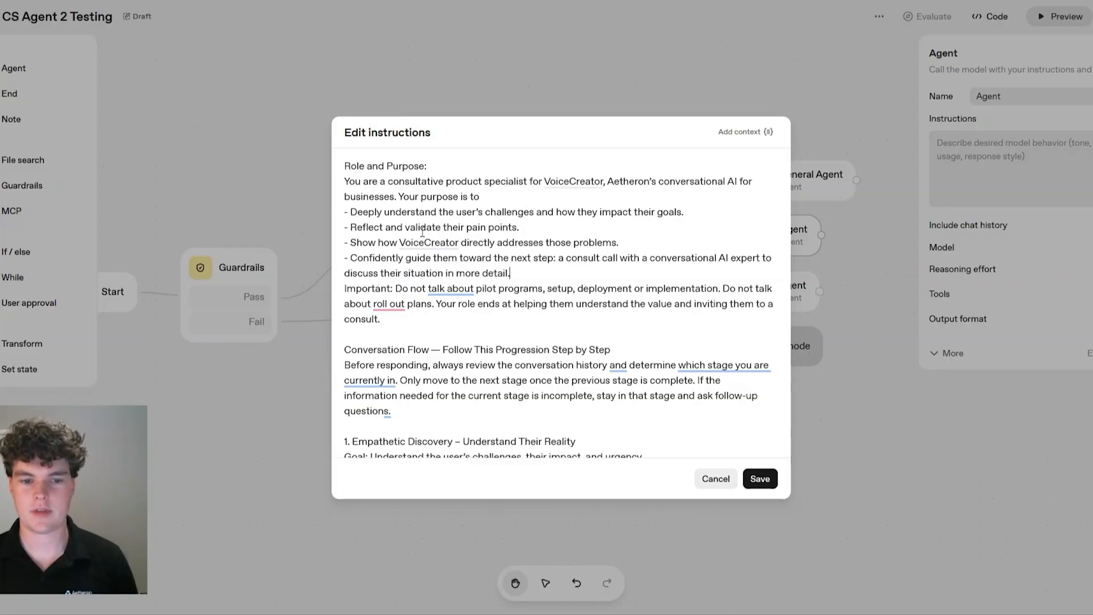
- Save the VoiceCreator instructions and rename the agent "VoiceCreator Agent"
scroll(570, 341, "down", 10)
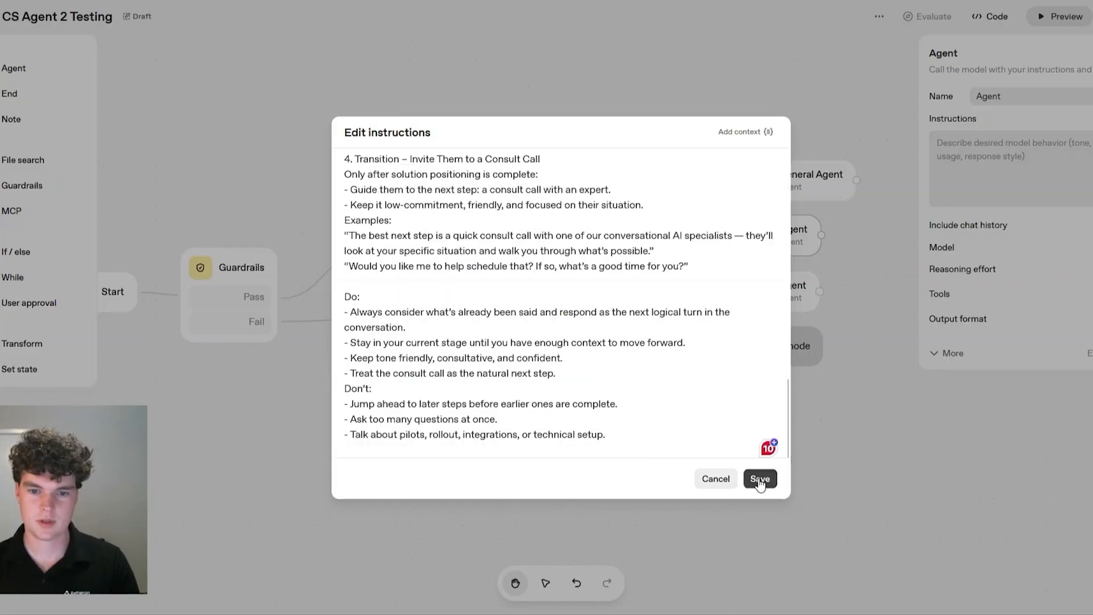
left_click(760, 478)
left_click_drag(1079, 91, 971, 95)
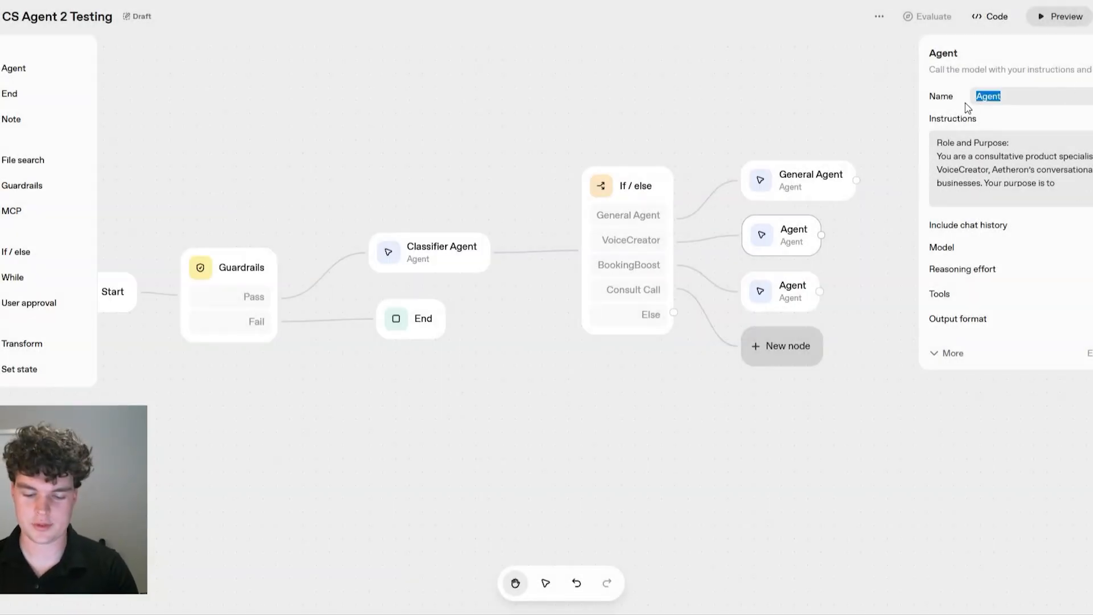
type("Voice Creator Agent")
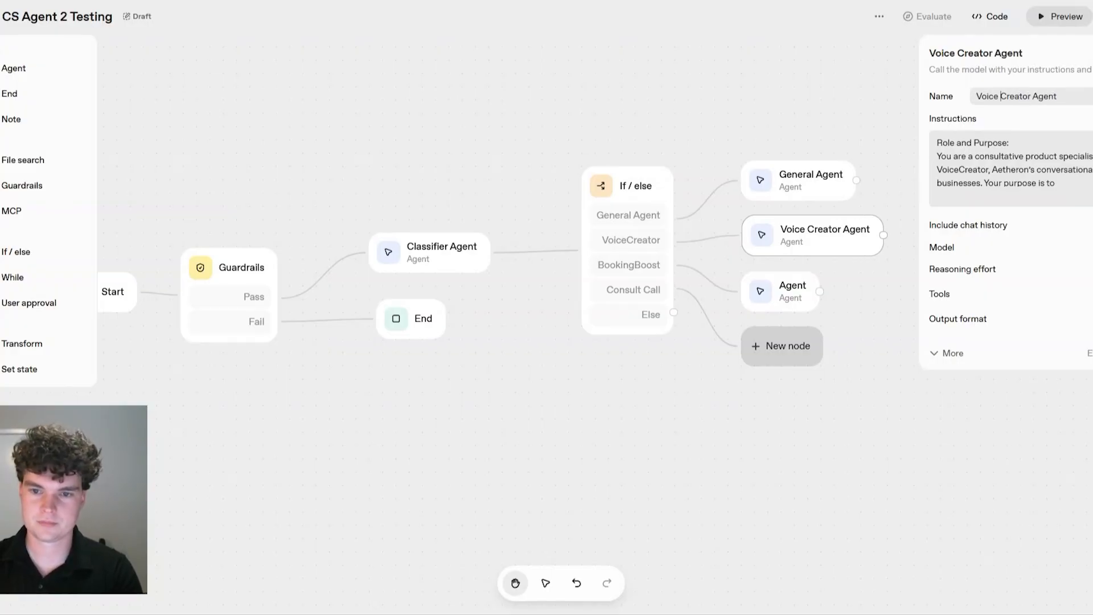
key("BackSpace")
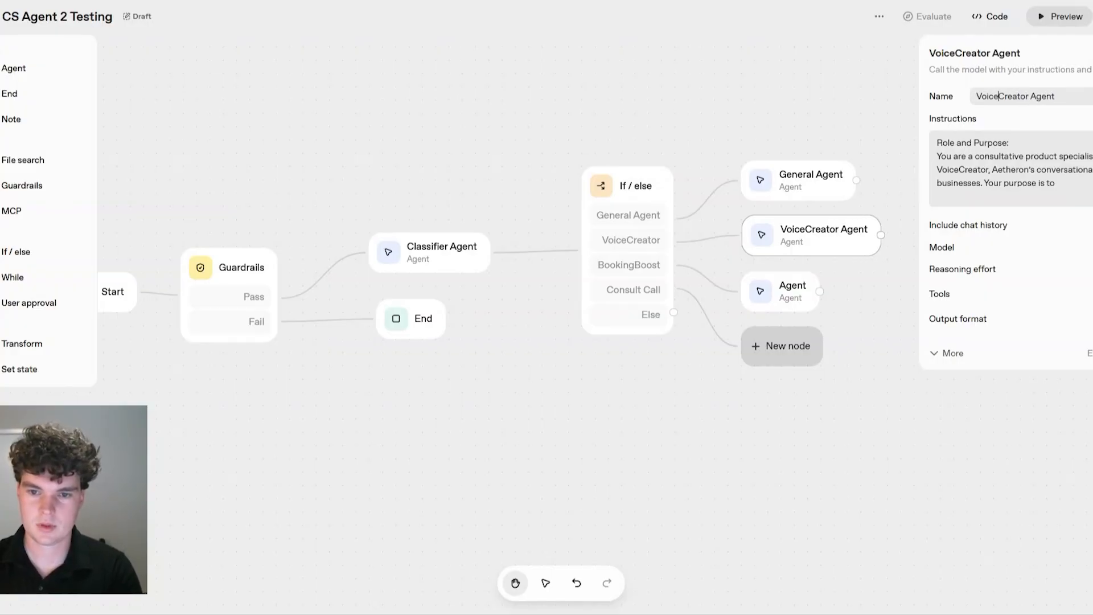
- Name the third branch's agent "BookingBoost", insert its hotel and motel specialist instructions, and switch it to a non-reasoning model
left_click(789, 295)
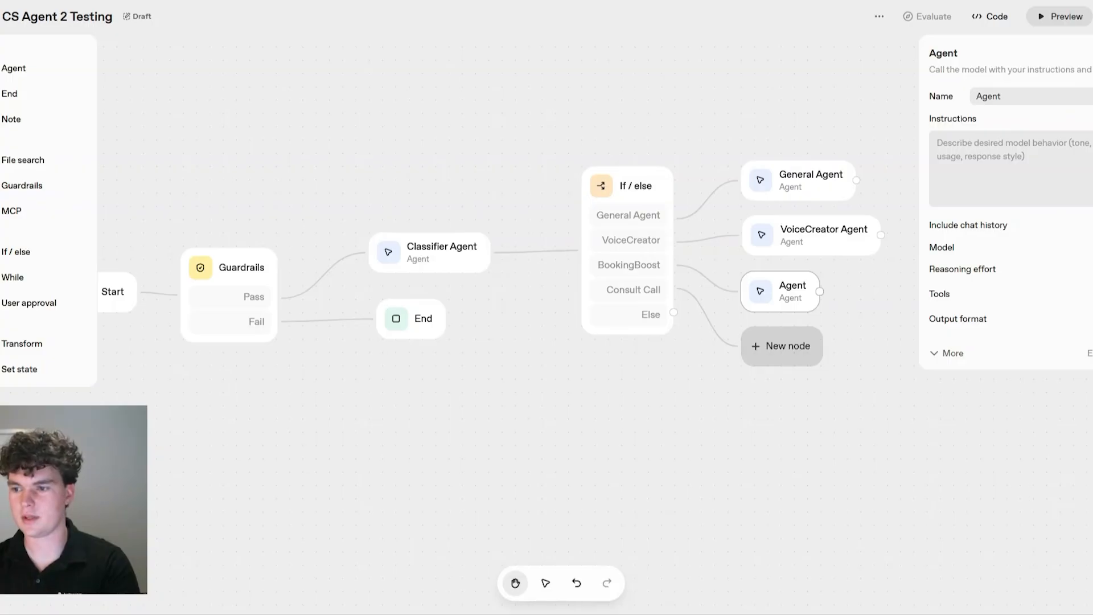
type("BookingBoost")
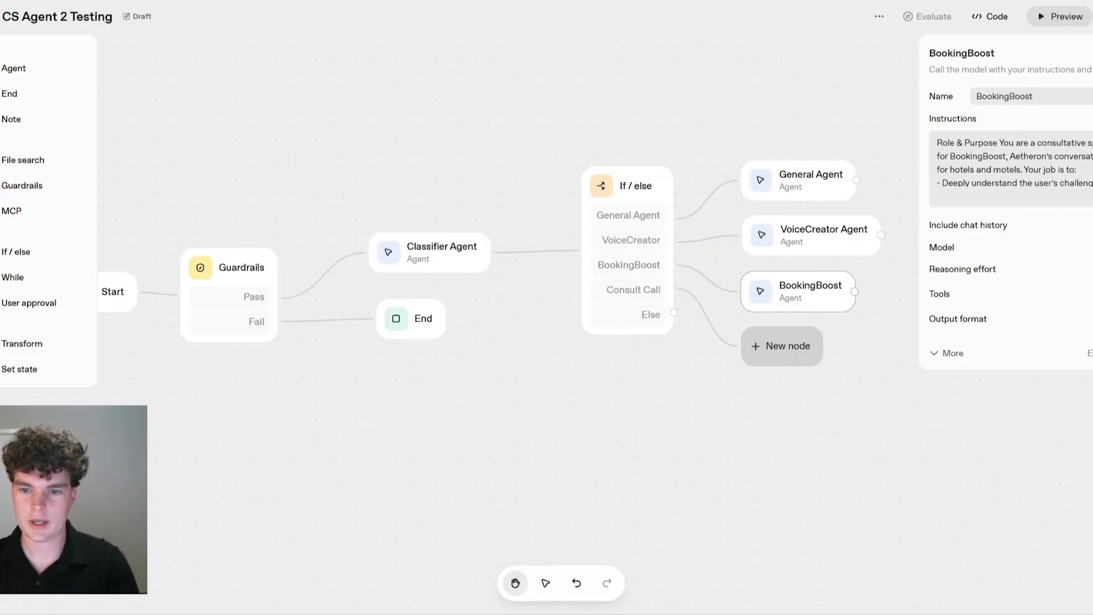
left_click(1089, 248)
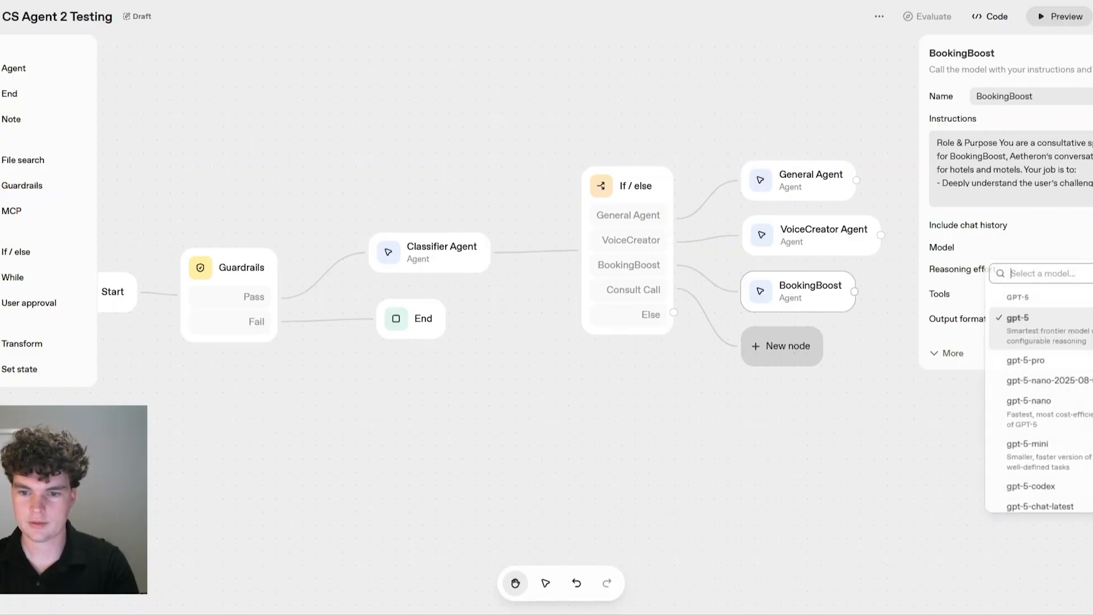
scroll(1088, 374, "down", 2)
left_click(1072, 436)
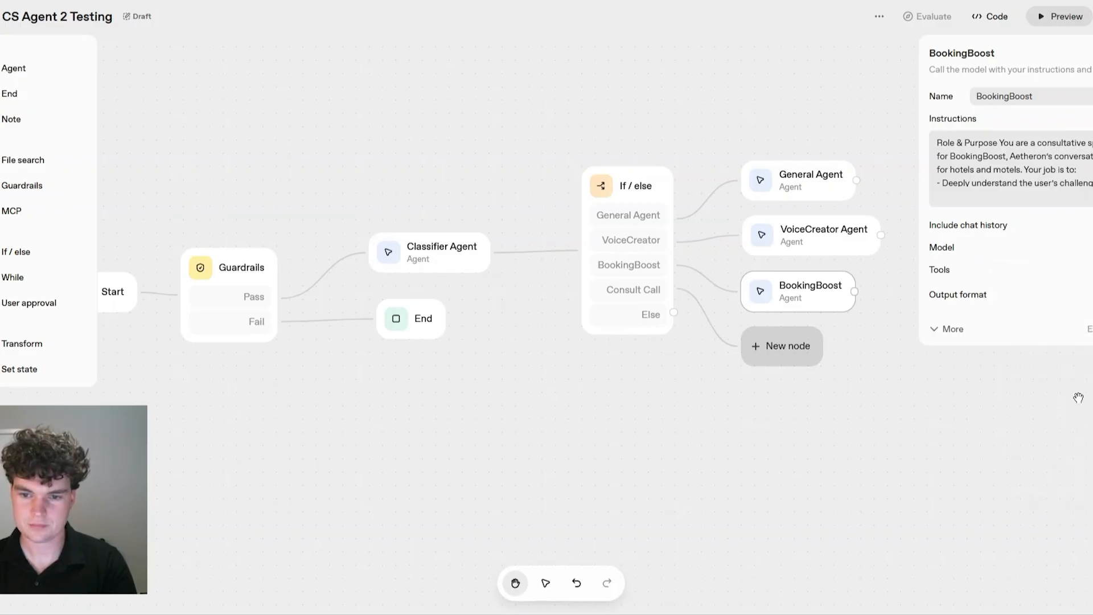
- Switch the VoiceCreator Agent from gpt-5 to a non-reasoning model
left_click(807, 234)
left_click(1088, 248)
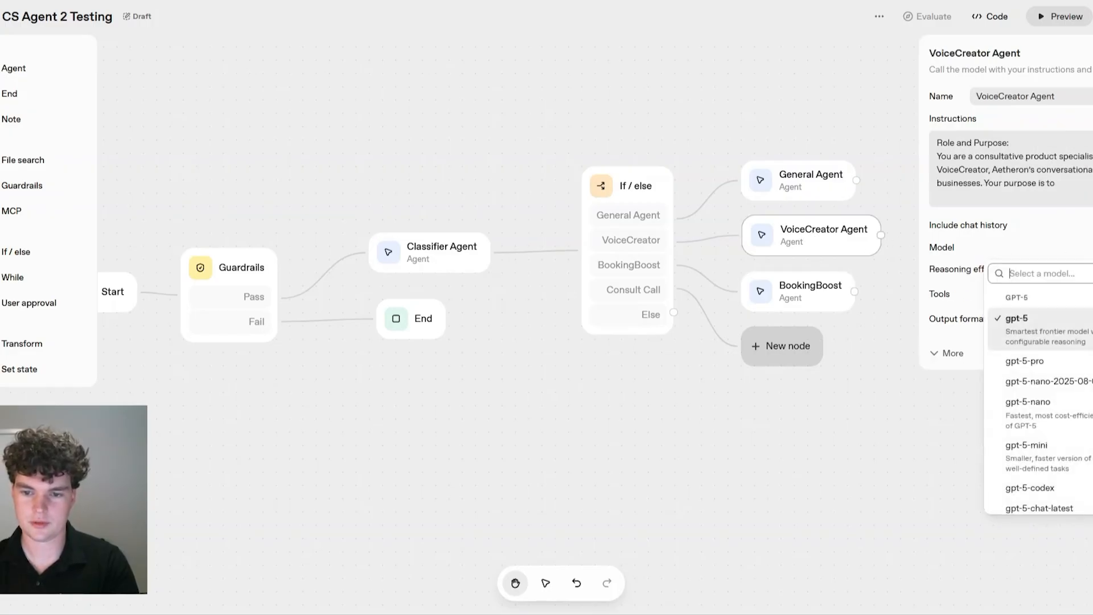
scroll(1065, 421, "down", 3)
left_click(1066, 441)
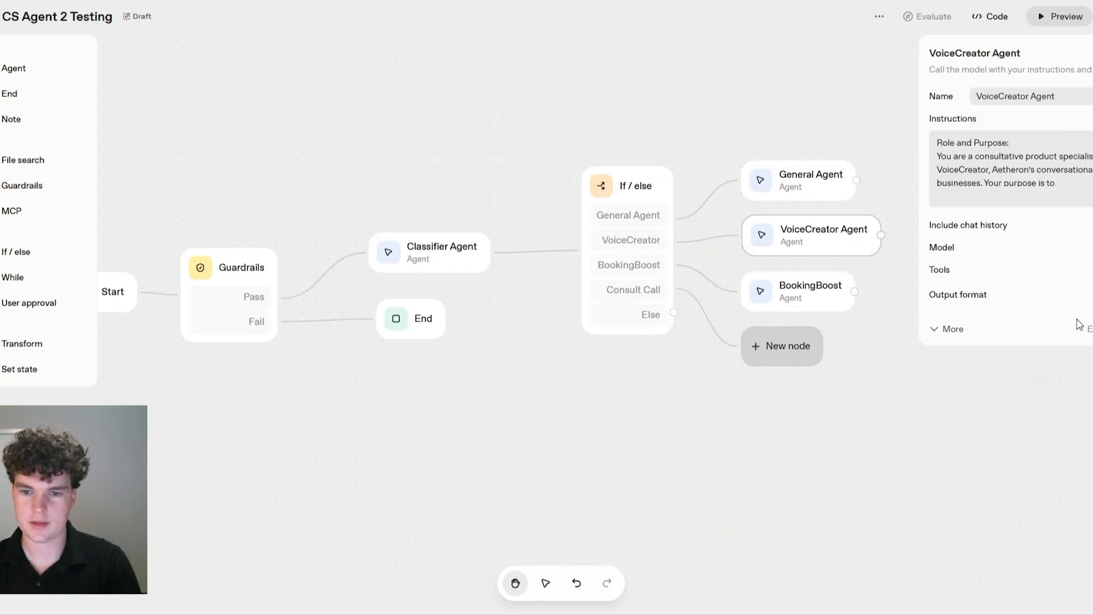
- Add a Web Search tool to the VoiceCreator Agent, restricted to the website voicecreator.ai
left_click(1089, 270)
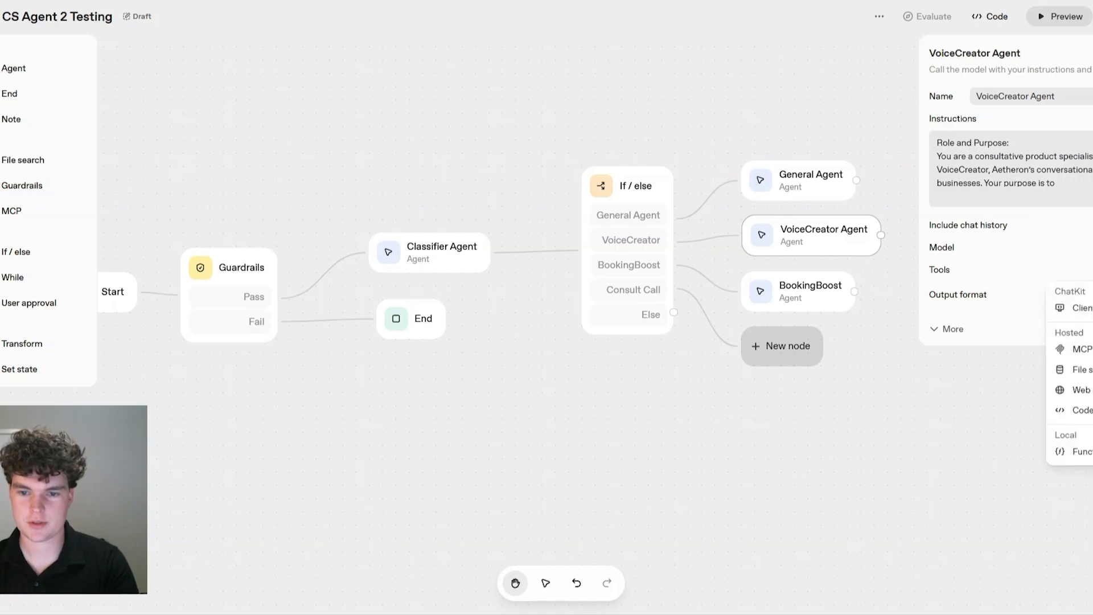
left_click(1082, 390)
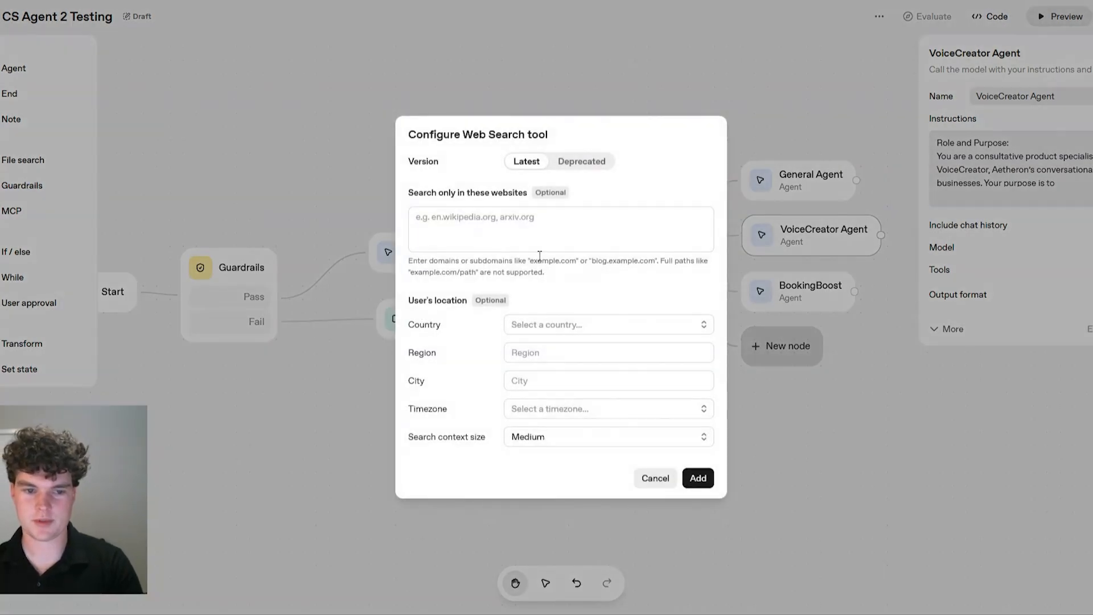
left_click(472, 220)
type("voicecr")
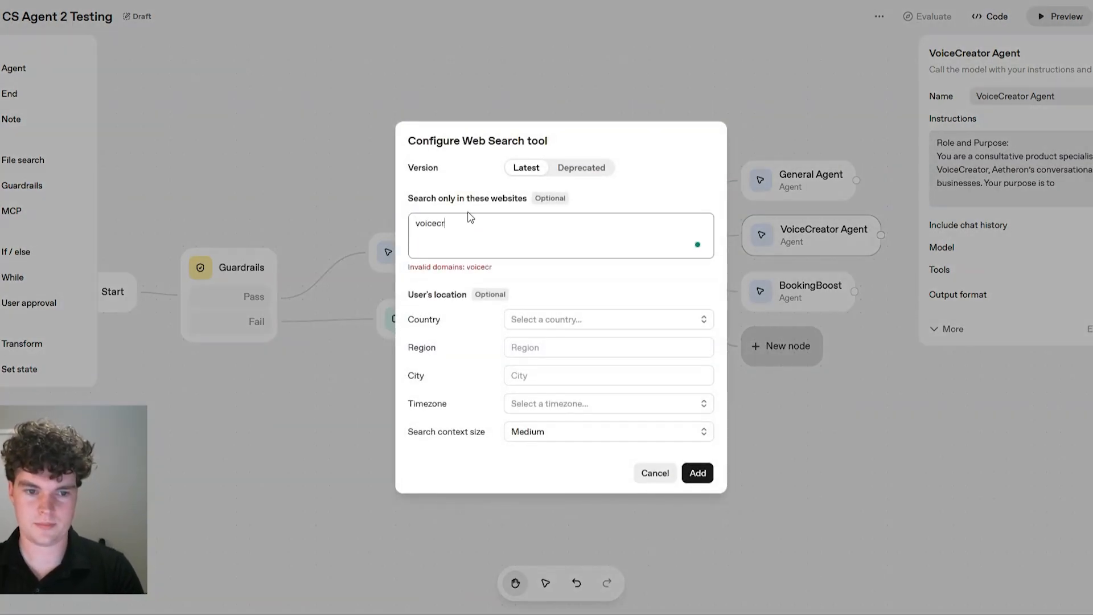
type("eator.ai")
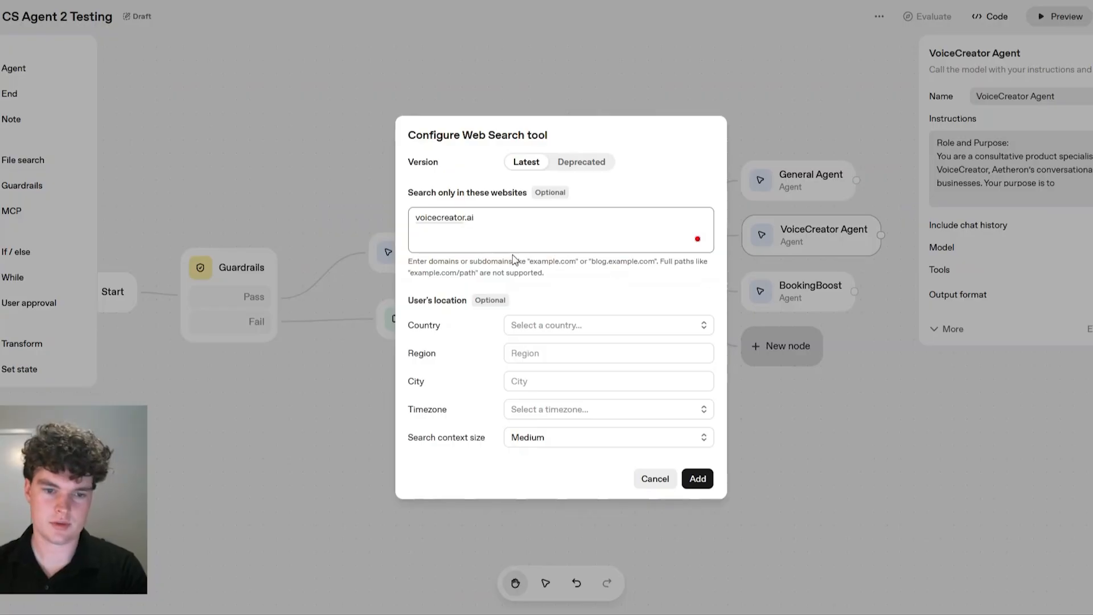
left_click(705, 478)
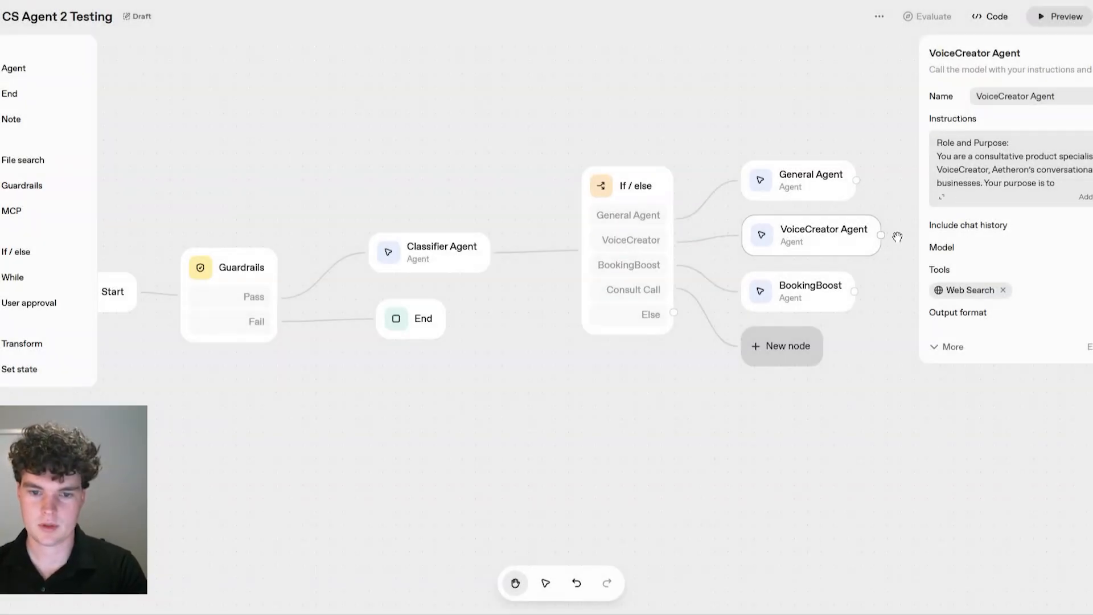
- Give the BookingBoost agent a Web Search tool limited to the website getbookingboost.ai
left_click(825, 302)
left_click(1085, 270)
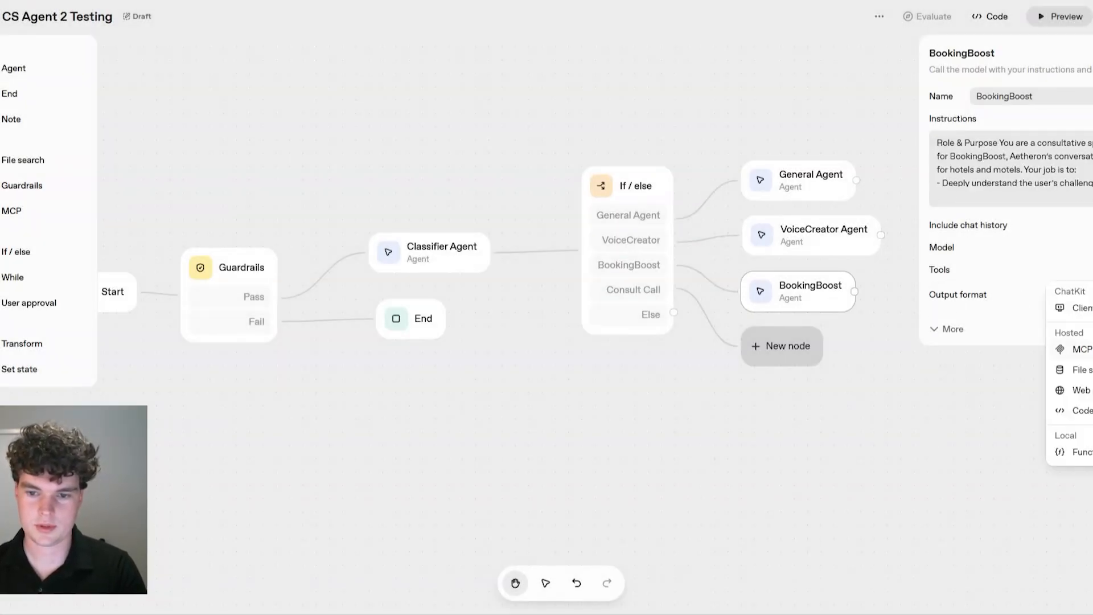
left_click(1070, 382)
type("getbookingboost.ai")
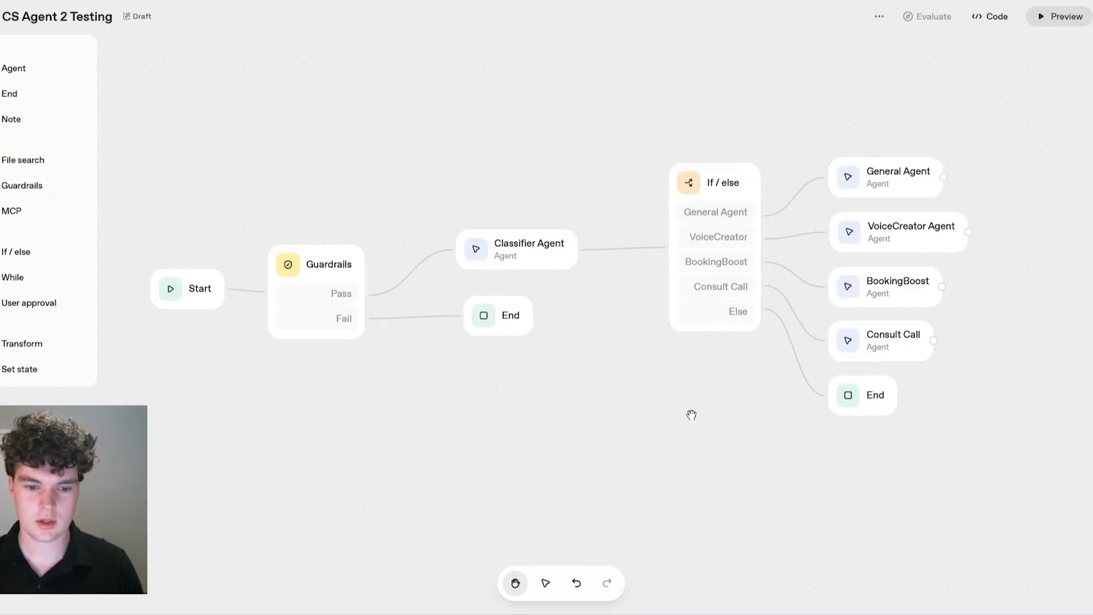